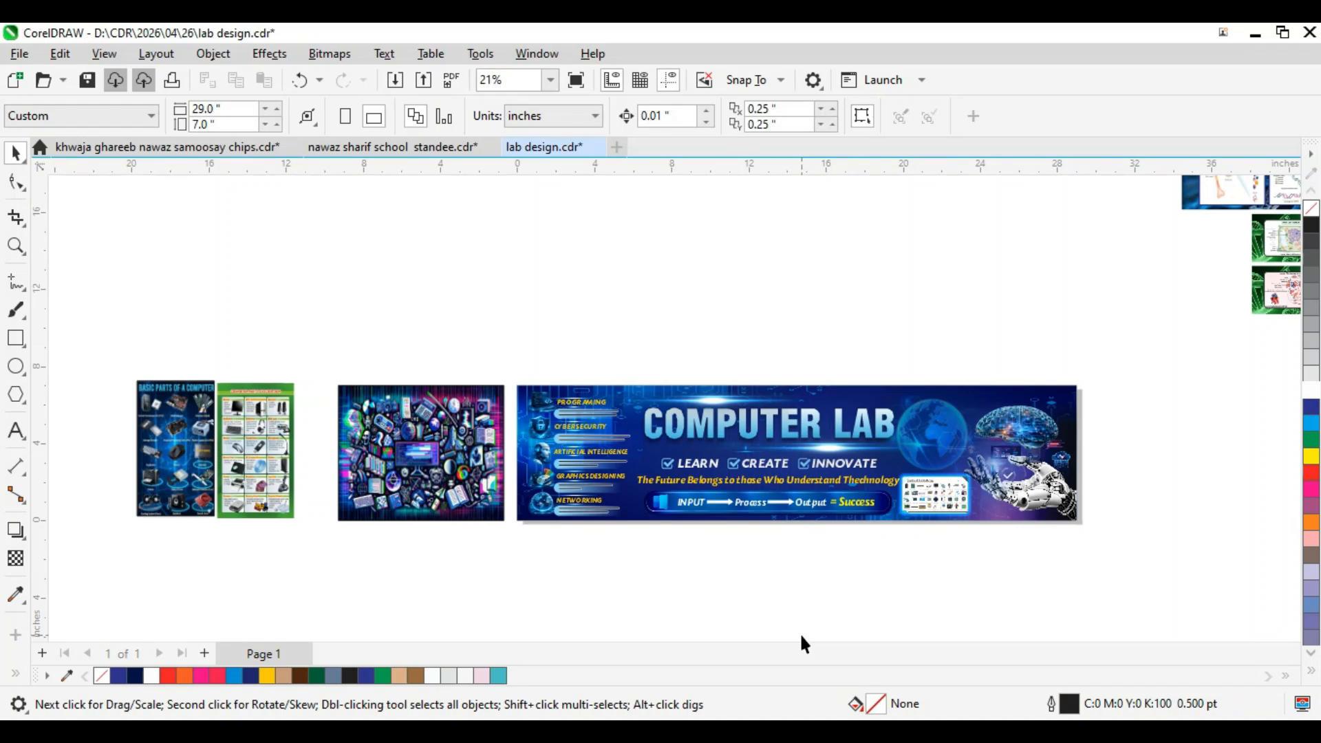
# Step: Create a new blank document with a custom 10.0 × 4.0 inch page
pyautogui.hotkey('ctrl', 'n')
pyautogui.press('Return')
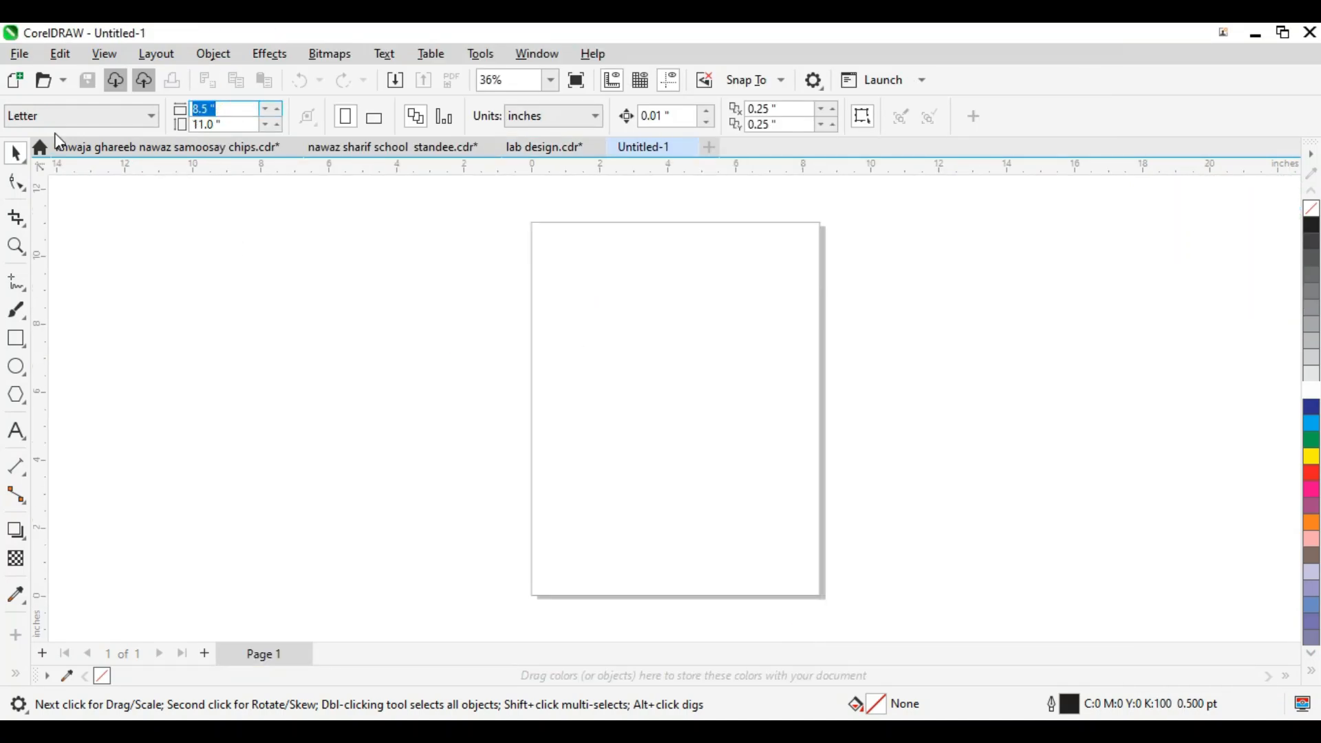
pyautogui.press('Return')
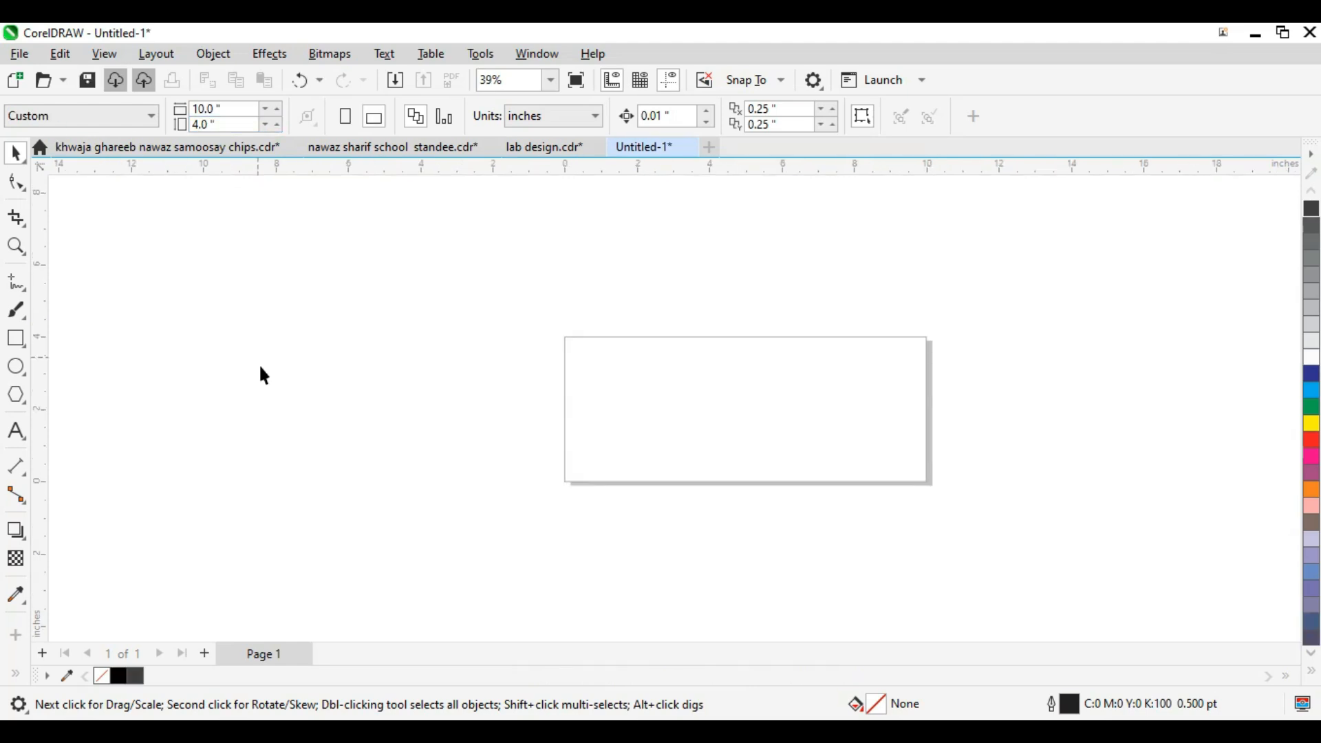
# Step: Add a rectangle matching the page frame, then zoom into the page's left side
pyautogui.doubleClick(16, 338)
pyautogui.hotkey('shift', 'F2')
pyautogui.scroll(-4, 694, 385)
pyautogui.press('F2')
pyautogui.moveTo(563, 238); pyautogui.dragTo(322, 532)
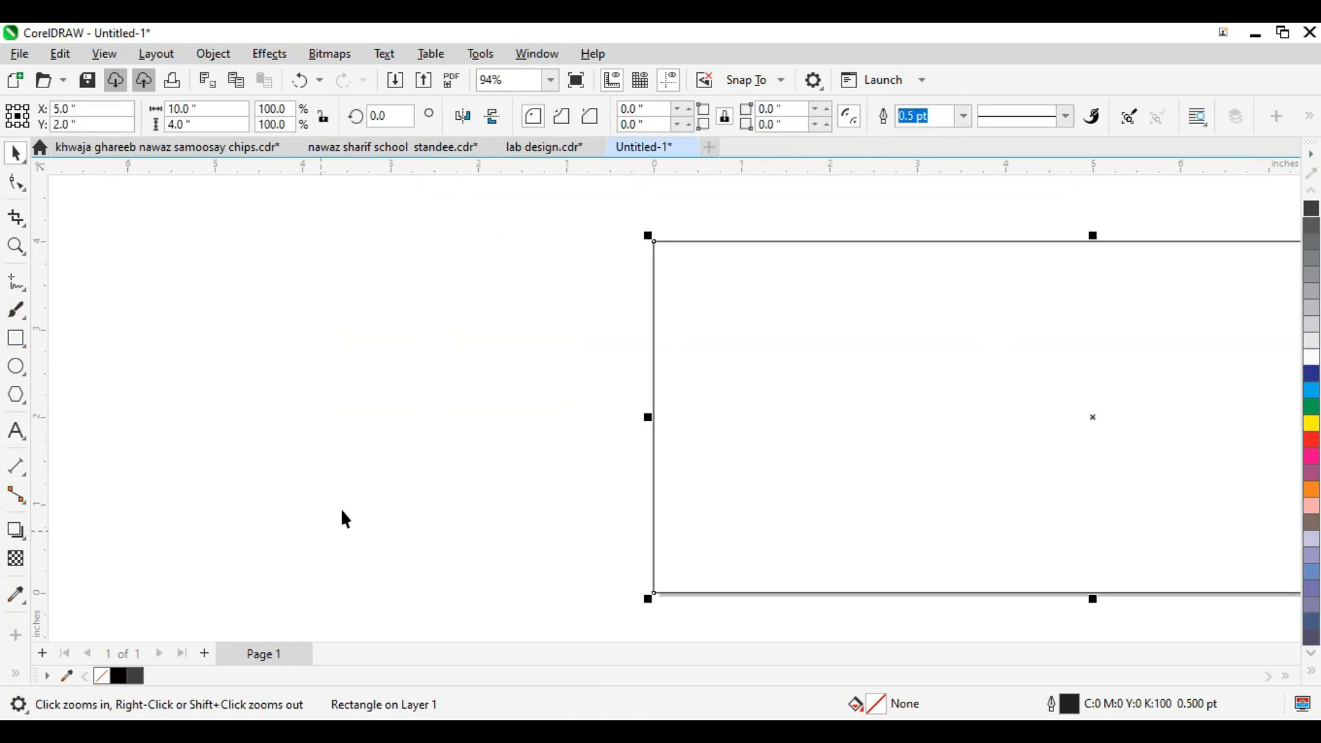
# Step: Draw a tall narrow strip at the page's left edge and drop a mirrored copy beside it
pyautogui.moveTo(628, 234); pyautogui.dragTo(700, 605)
pyautogui.press('space')
pyautogui.keyDown('shift'); pyautogui.click(764, 558); pyautogui.keyUp('shift')
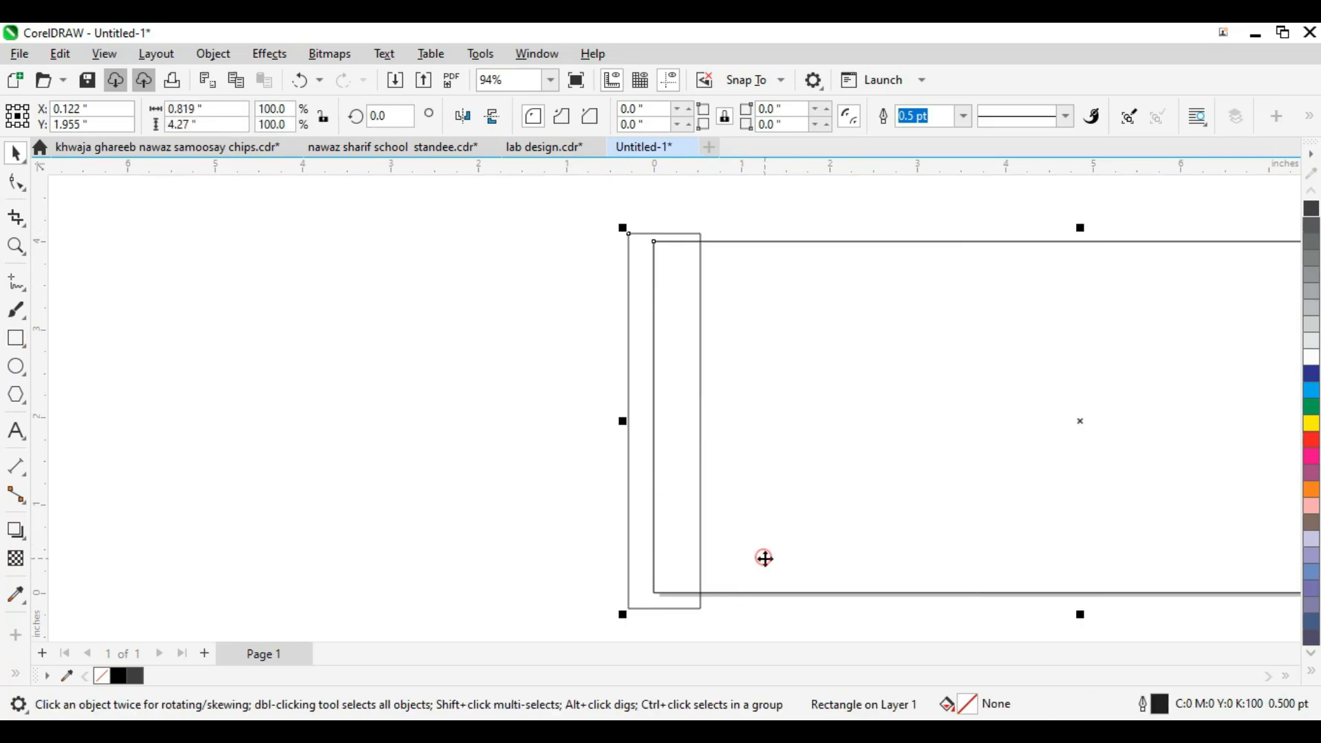
pyautogui.click(457, 445)
pyautogui.click(692, 366)
pyautogui.scroll(2, 629, 420)
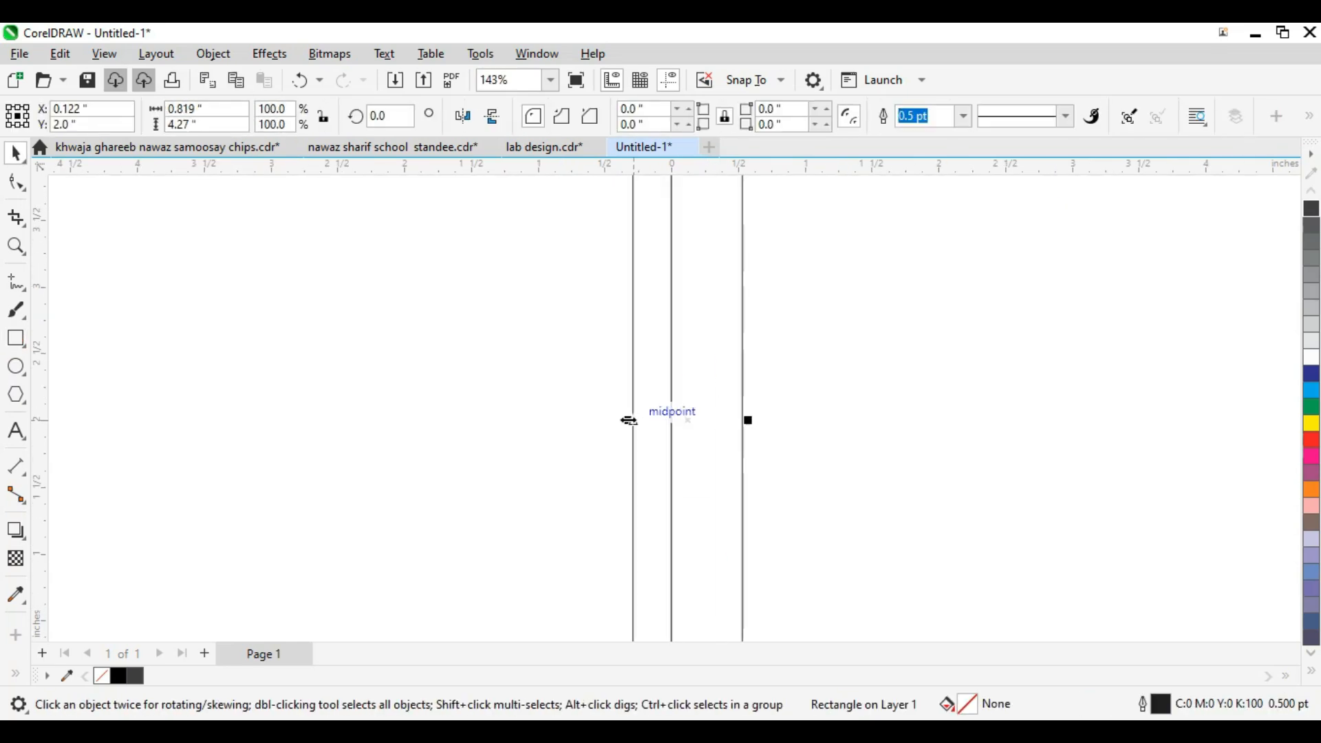
pyautogui.moveTo(707, 452); pyautogui.dragTo(703, 465)
pyautogui.scroll(-1, 619, 421)
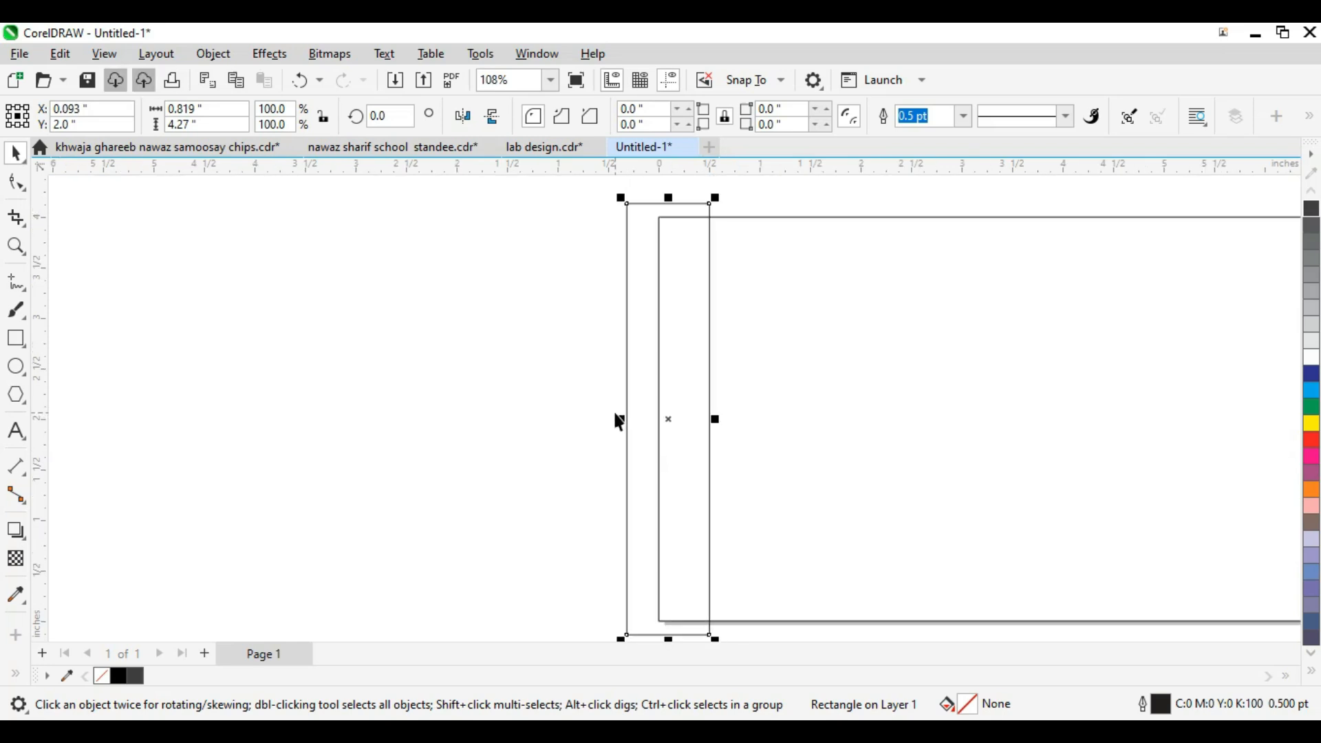
pyautogui.moveTo(616, 422); pyautogui.dragTo(752, 435)
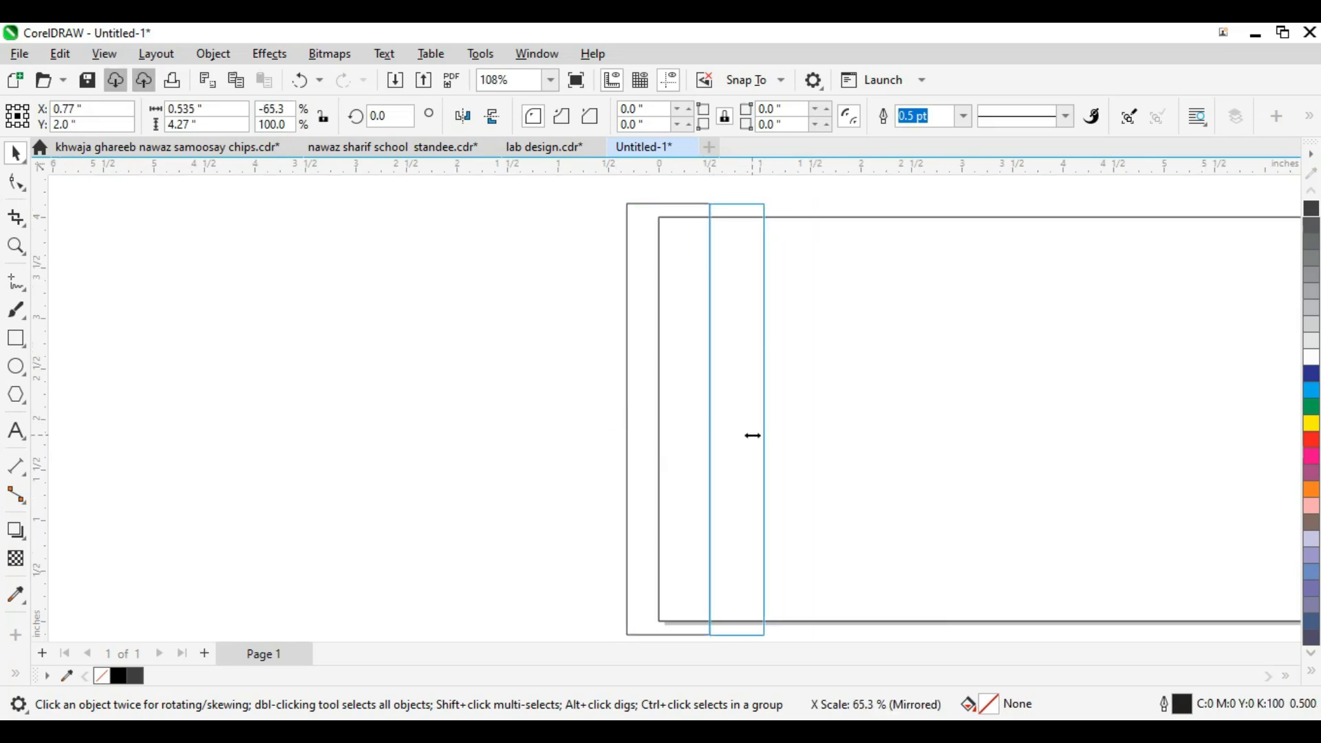
pyautogui.moveTo(753, 438); pyautogui.dragTo(752, 435)
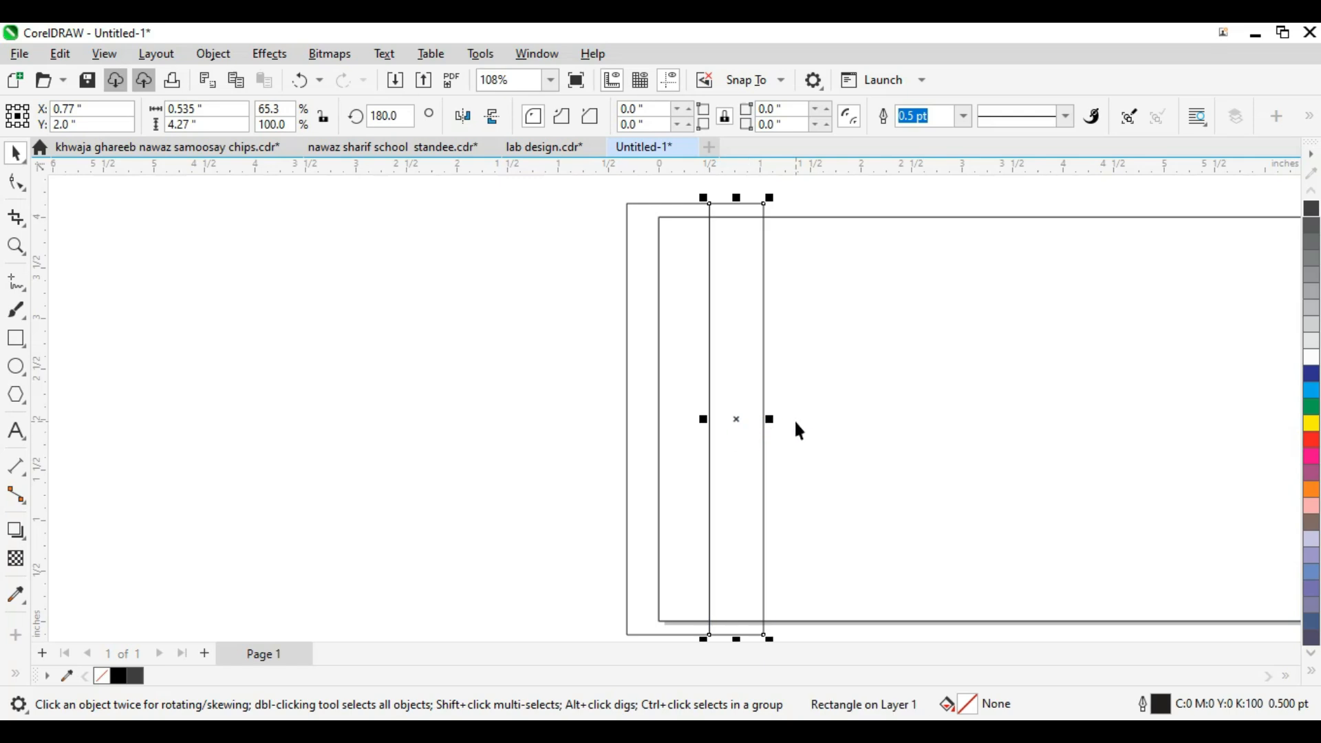
# Step: Draw a small square at the top of the strips and mirror a copy beside it for skewing
pyautogui.hotkey('ctrl', 'z')
pyautogui.press('z')
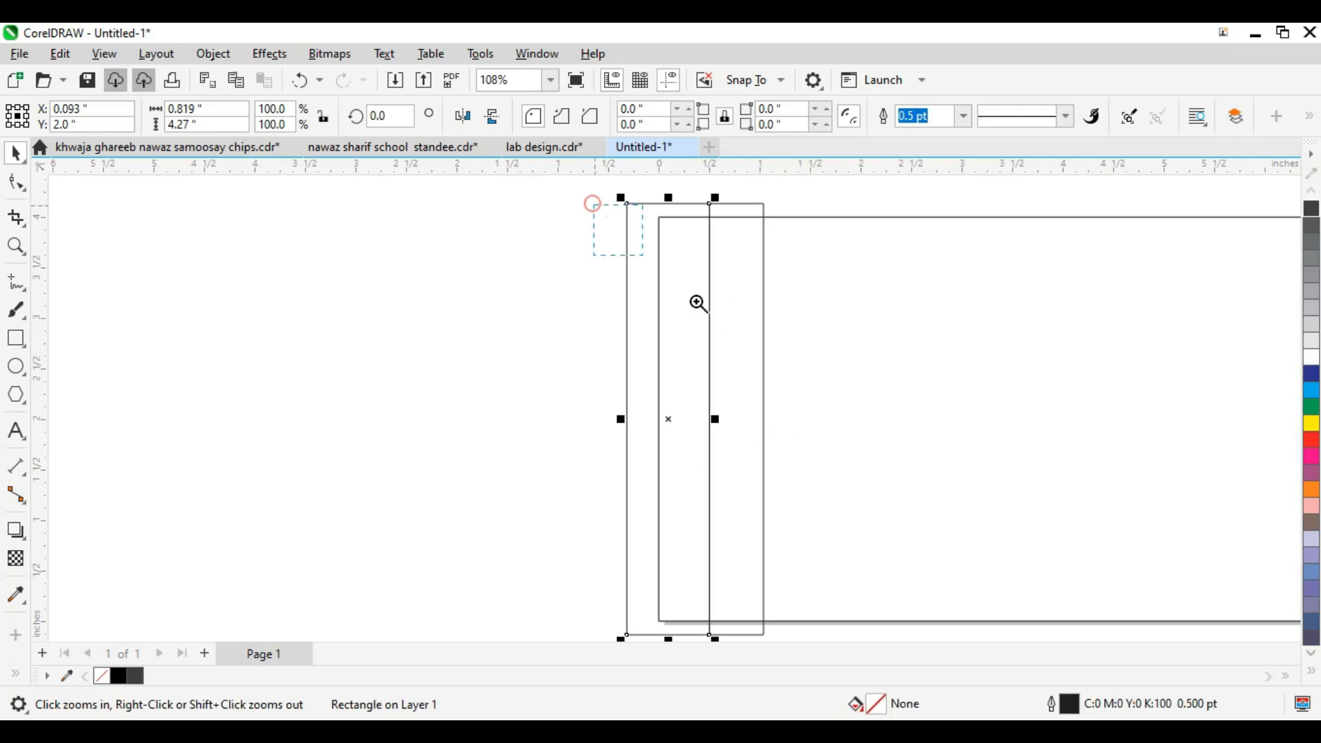
pyautogui.click(700, 300)
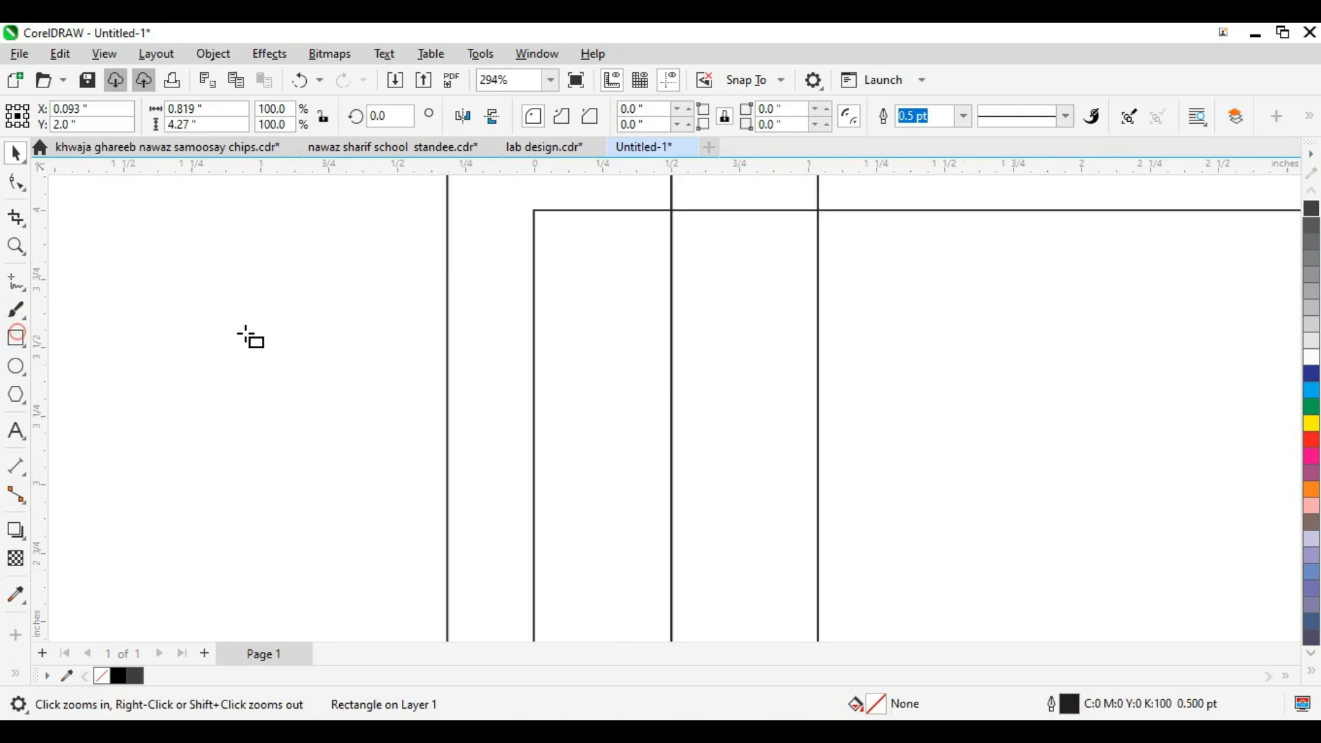
pyautogui.press('F6')
pyautogui.moveTo(535, 257); pyautogui.dragTo(672, 403)
pyautogui.press('space')
pyautogui.moveTo(526, 328); pyautogui.dragTo(847, 364)
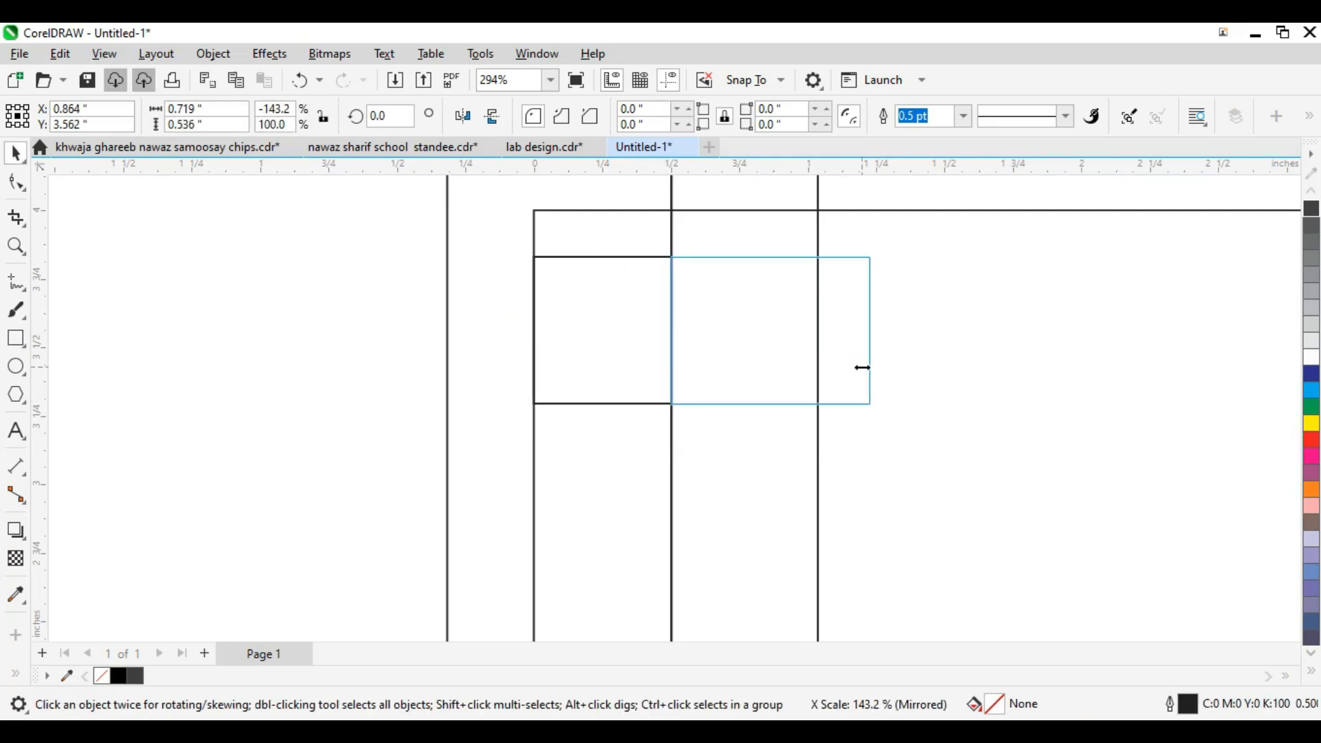
pyautogui.moveTo(886, 372); pyautogui.dragTo(899, 401)
pyautogui.click(895, 336)
# Step: Draw a small rectangle under the slanted panel and turn it into a triangle
pyautogui.press('z')
pyautogui.scroll(-2, 612, 303)
pyautogui.moveTo(536, 283); pyautogui.dragTo(862, 555)
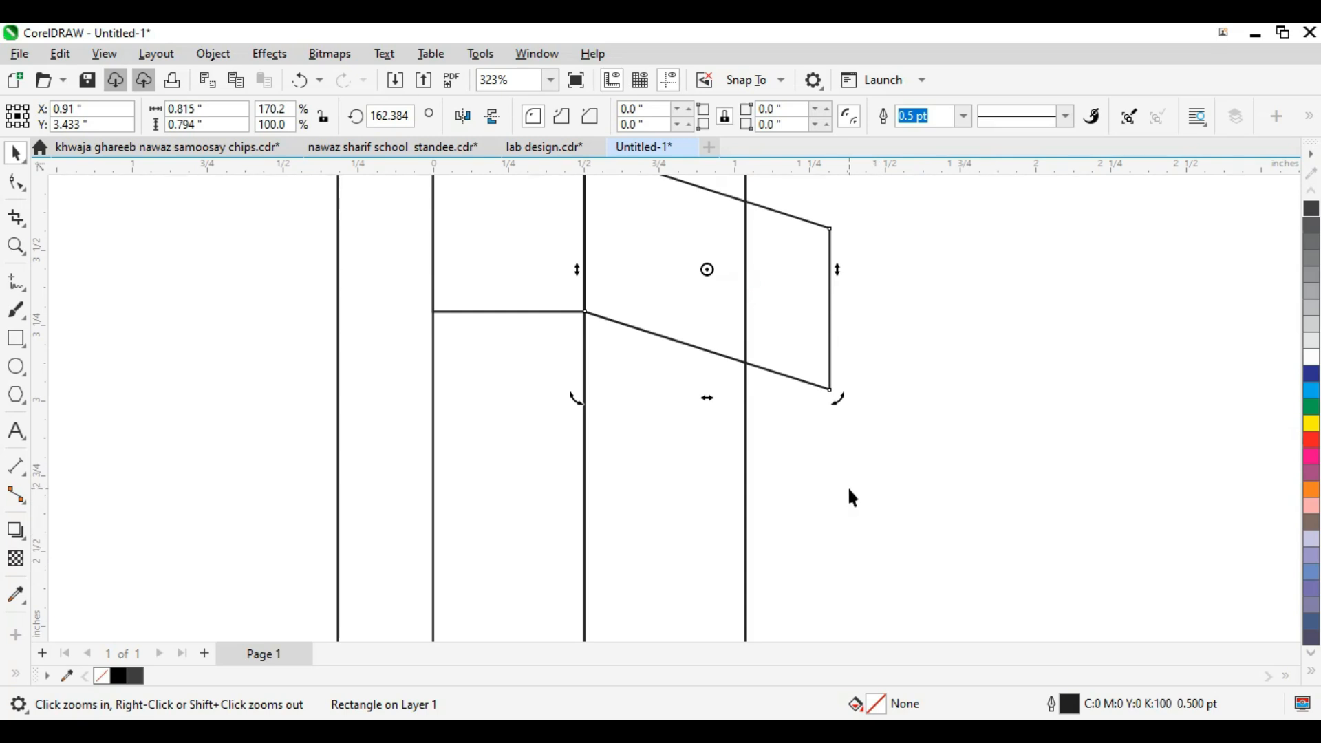
pyautogui.scroll(-3, 789, 418)
pyautogui.press('F2')
pyautogui.moveTo(677, 327); pyautogui.dragTo(861, 472)
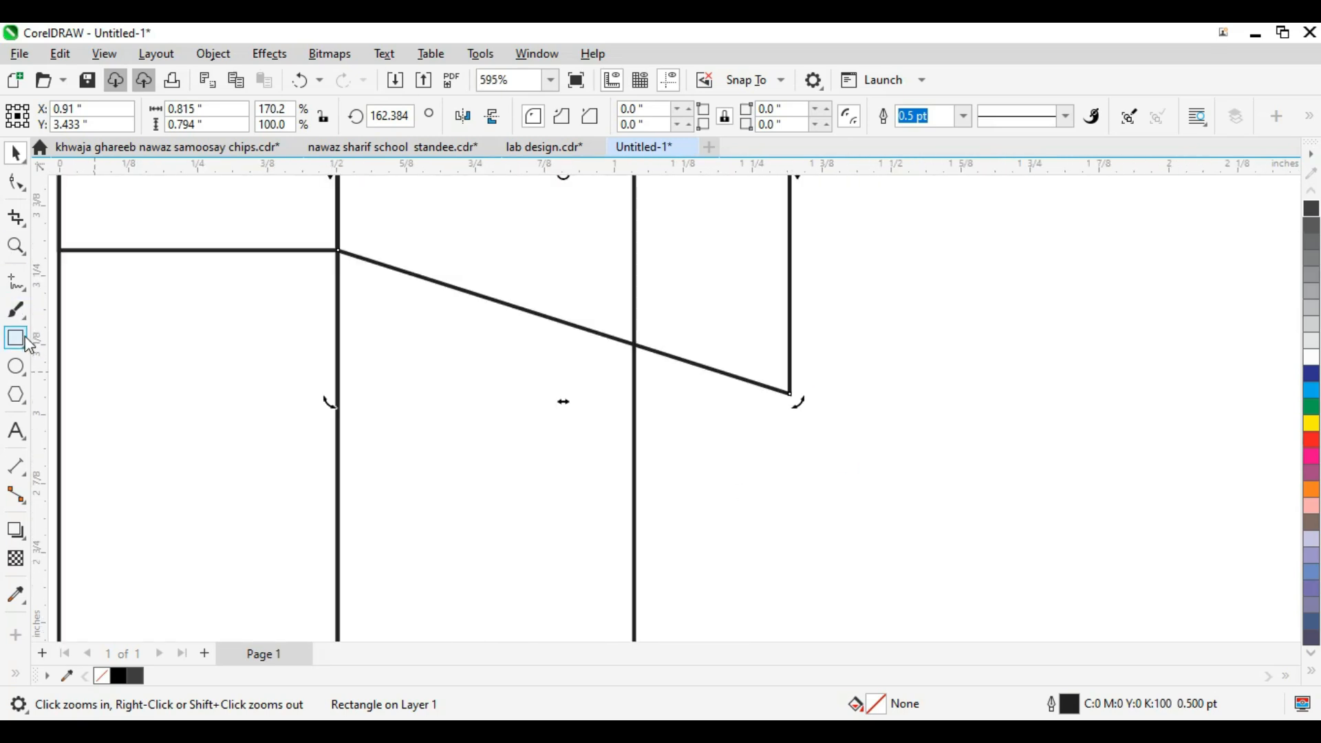
pyautogui.moveTo(634, 344); pyautogui.dragTo(791, 394)
pyautogui.press('space')
pyautogui.hotkey('ctrl', 'q')
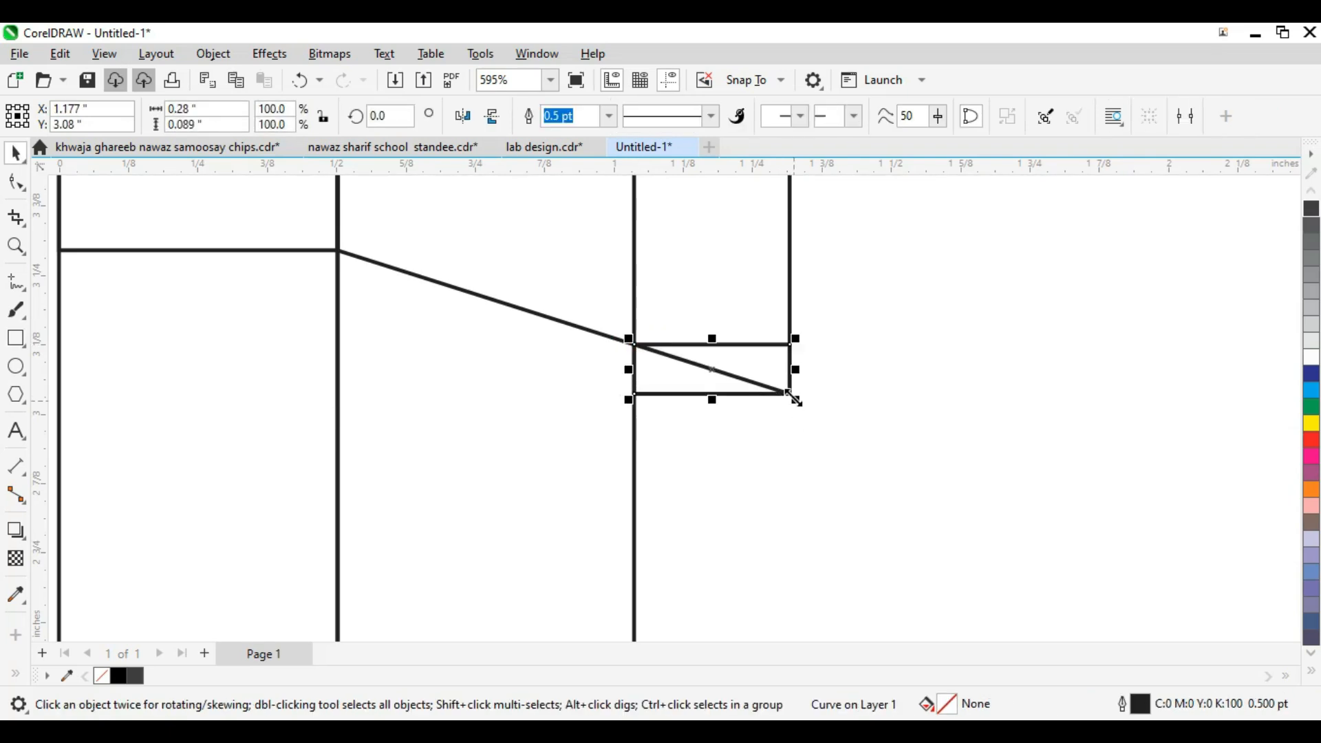
pyautogui.press('F10')
pyautogui.doubleClick(790, 344)
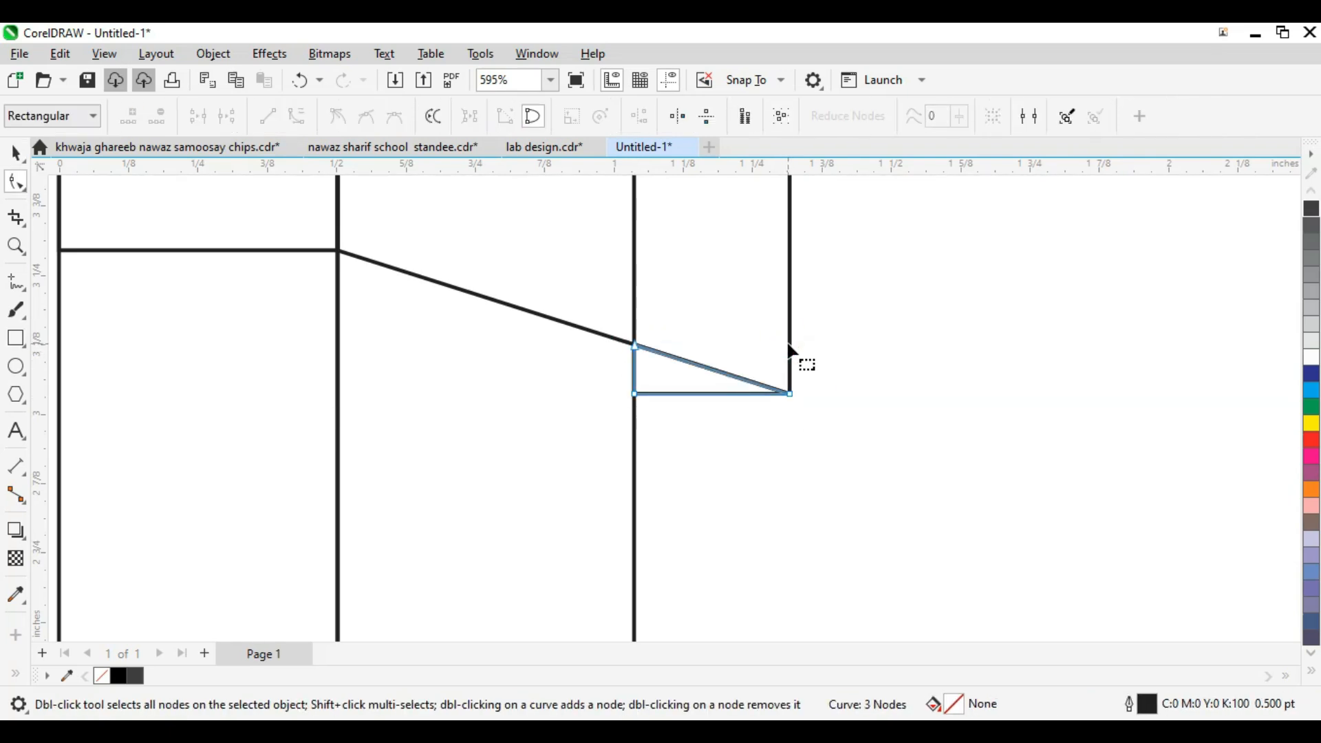
pyautogui.press('space')
# Step: Zoom into the ribbon shapes and select the small square
pyautogui.scroll(-7, 789, 343)
pyautogui.click(717, 275)
pyautogui.scroll(-2, 727, 283)
pyautogui.press('F2')
pyautogui.moveTo(486, 229); pyautogui.dragTo(860, 432)
pyautogui.scroll(-6, 622, 346)
pyautogui.click(412, 292)
pyautogui.click(566, 304)
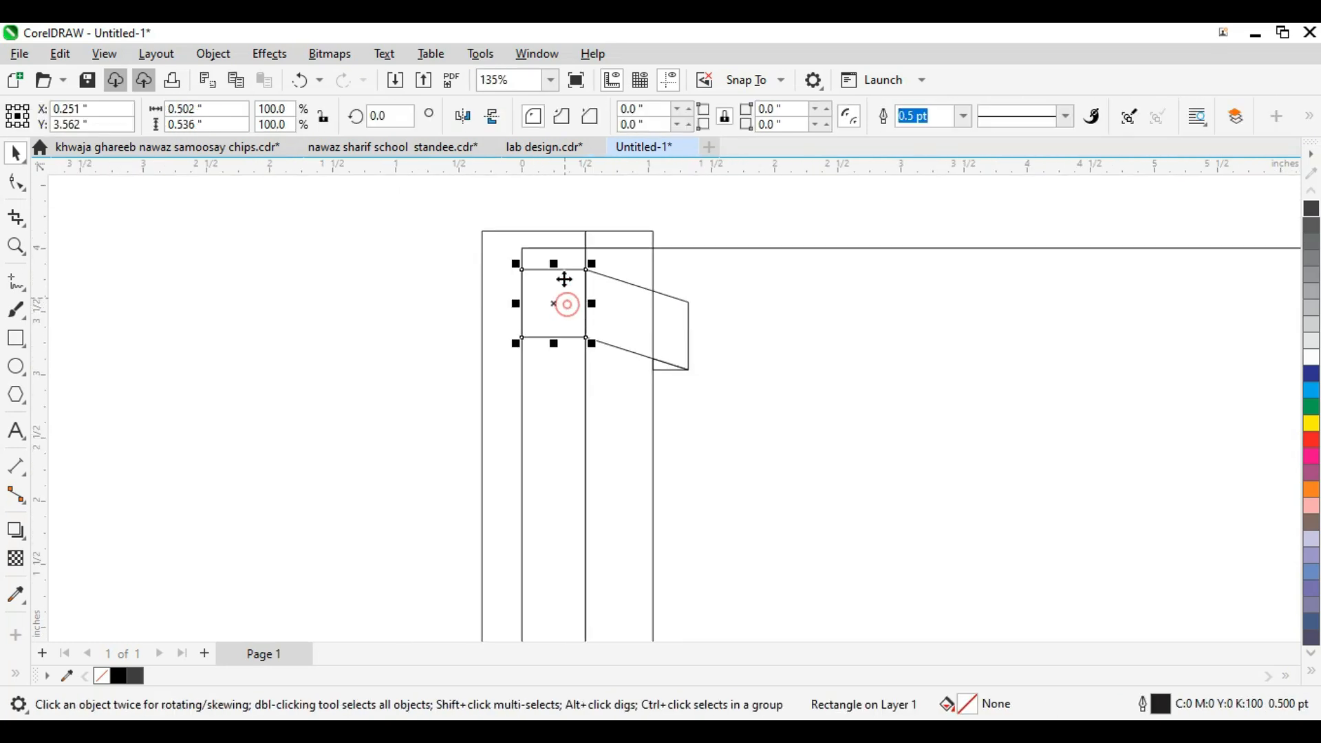
# Step: Fill the square, slanted panel and small triangle with orange
pyautogui.click(1311, 490)
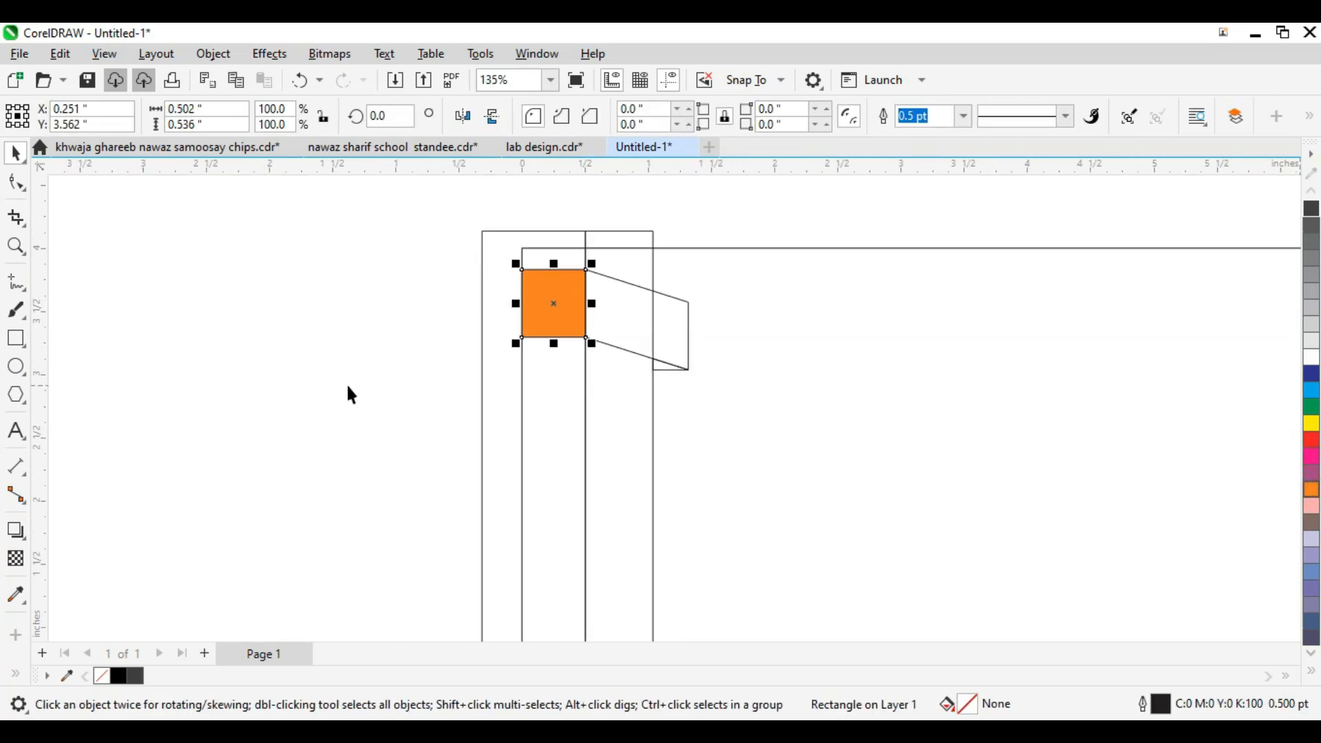
pyautogui.click(345, 383)
pyautogui.click(635, 342)
pyautogui.moveTo(1311, 489); pyautogui.dragTo(623, 330)
pyautogui.scroll(2, 671, 373)
pyautogui.click(666, 364)
pyautogui.hotkey('ctrl', 'shift', 'e')
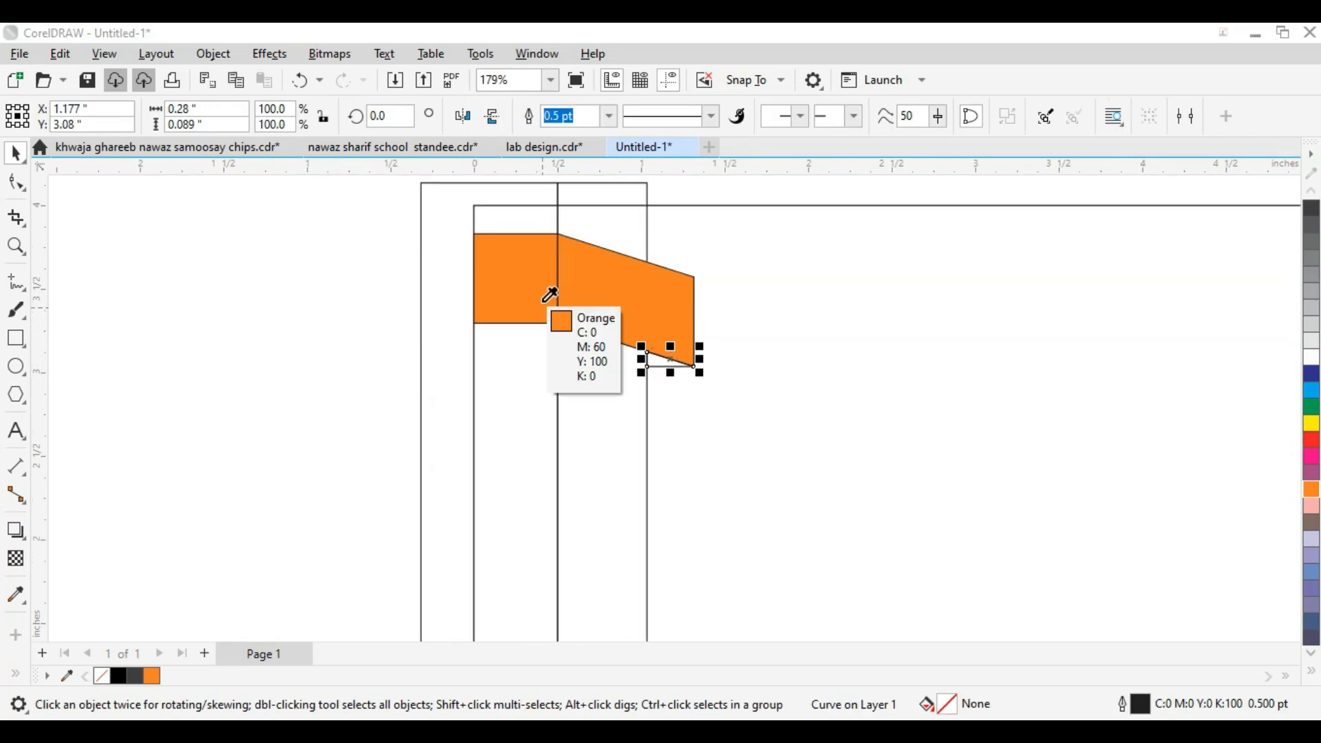
pyautogui.click(542, 303)
# Step: Give the square a darker burnt orange via Edit Fill and copy it to the triangle
pyautogui.click(541, 301)
pyautogui.doubleClick(962, 709)
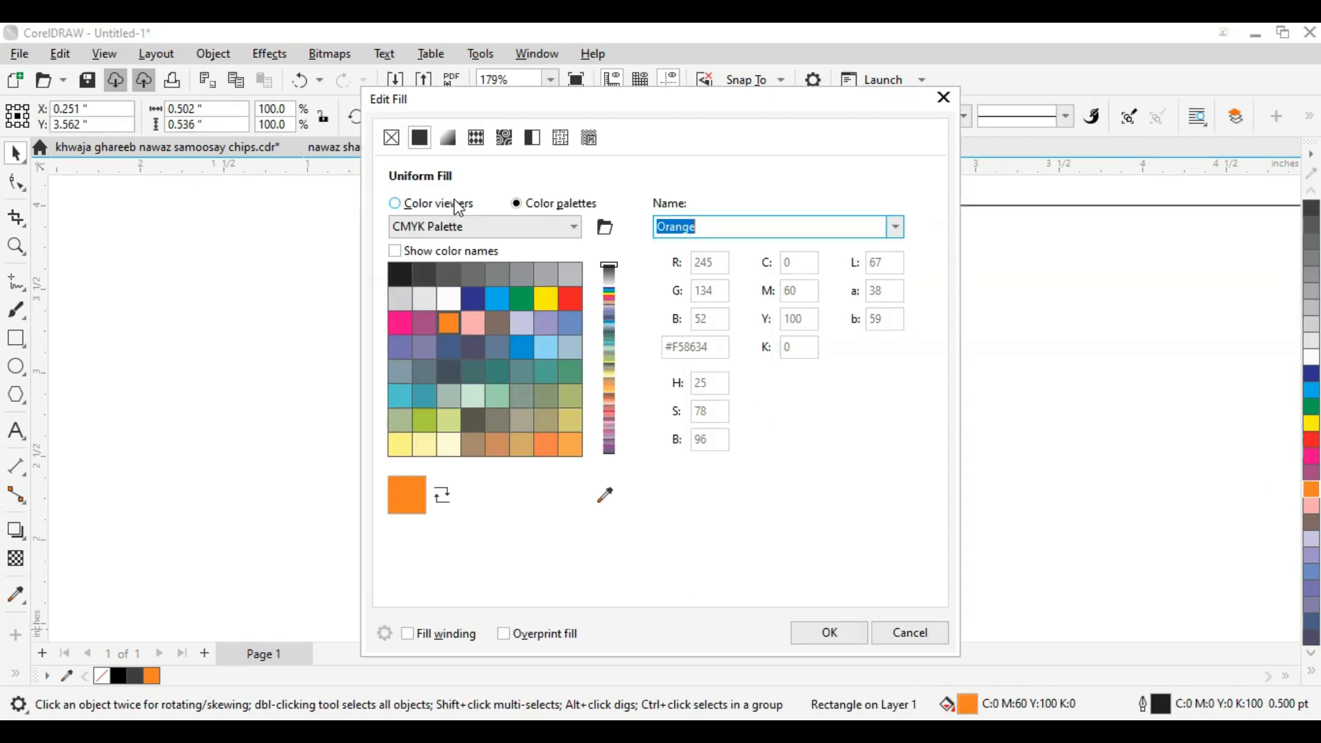
pyautogui.click(396, 203)
pyautogui.click(603, 322)
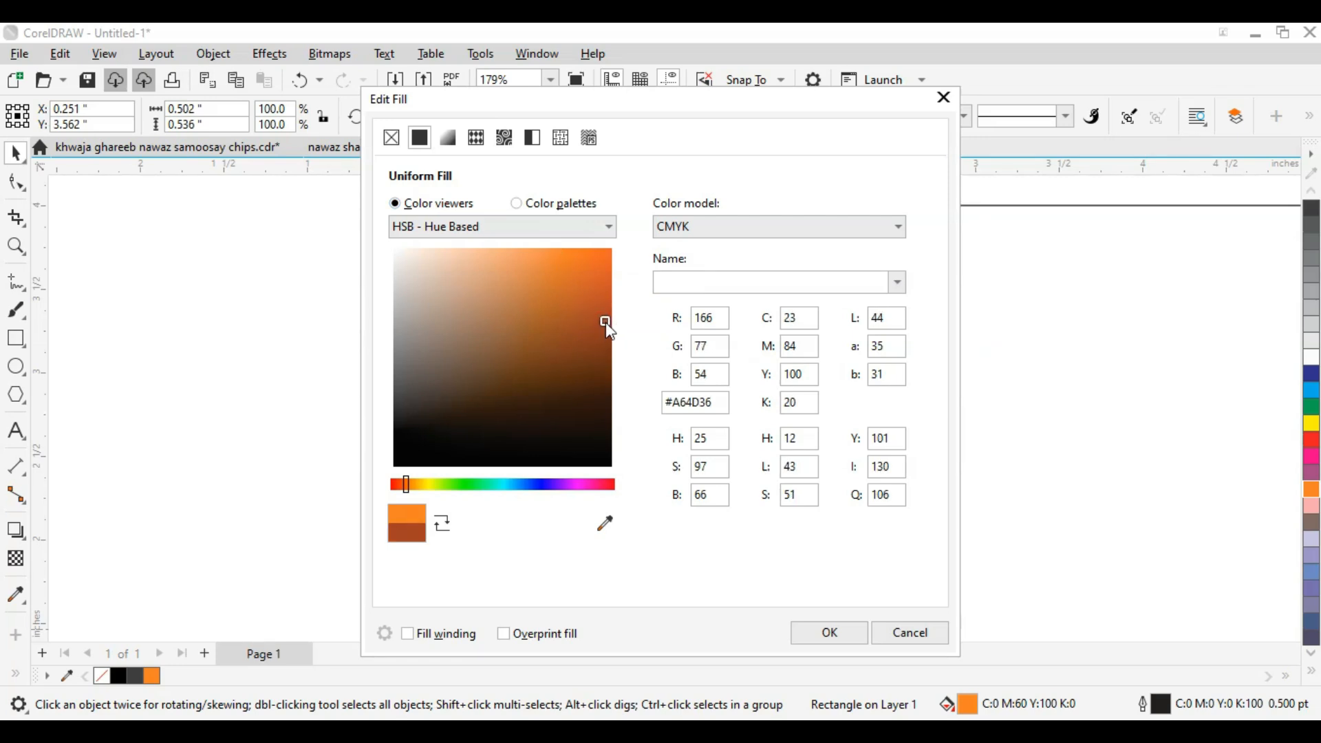
pyautogui.click(828, 632)
pyautogui.scroll(2, 657, 382)
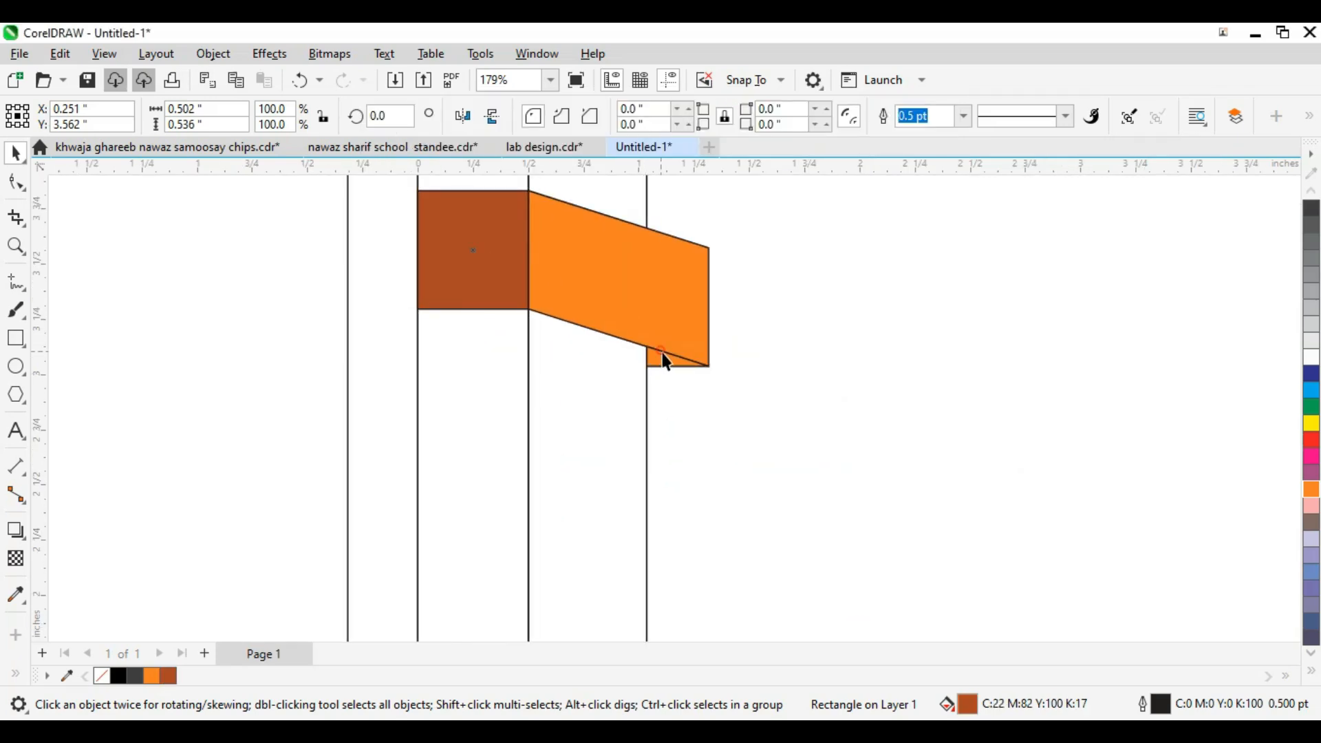
pyautogui.click(666, 359)
pyautogui.hotkey('ctrl', 'shift', 'e')
pyautogui.click(494, 271)
pyautogui.scroll(-3, 654, 316)
pyautogui.moveTo(310, 229); pyautogui.dragTo(824, 415)
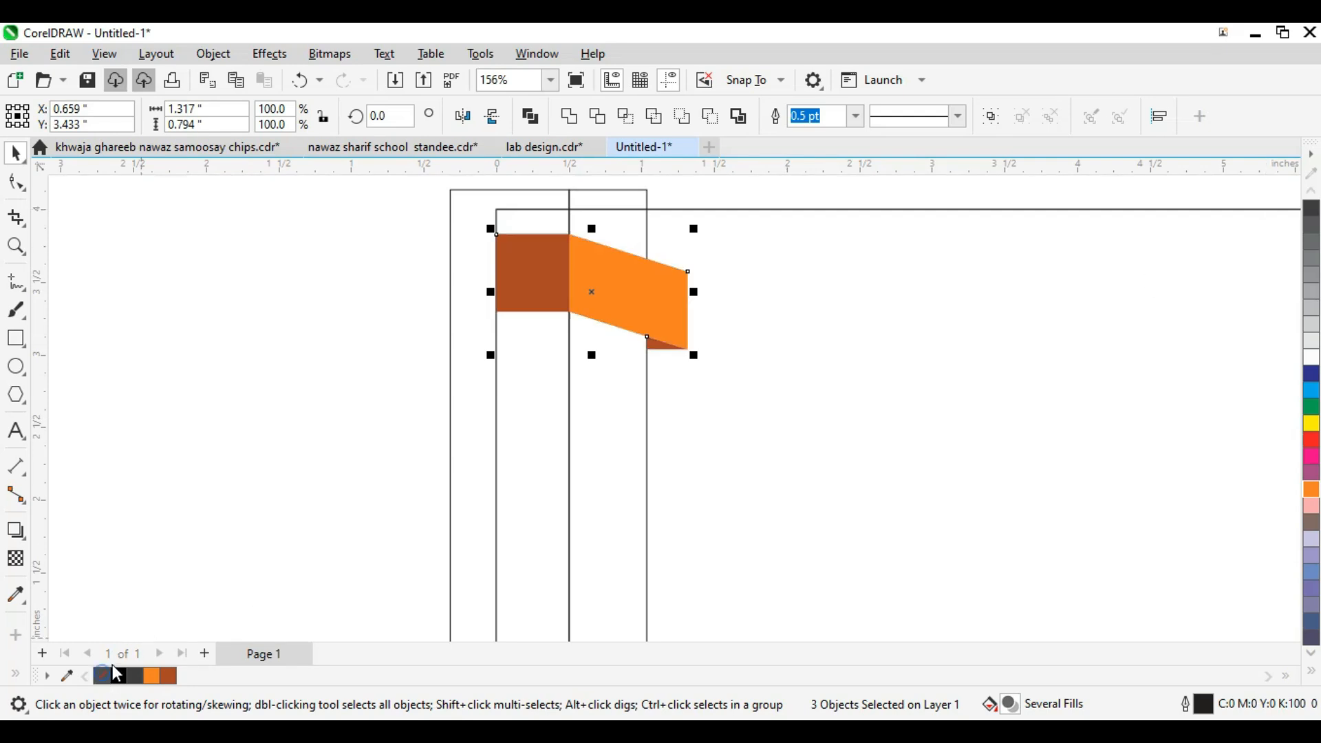
# Step: Group the ribbon fold and stack repeated copies of it down the strip
pyautogui.scroll(-2, 538, 316)
pyautogui.hotkey('ctrl', 'g')
pyautogui.moveTo(609, 332); pyautogui.dragTo(608, 392)
pyautogui.scroll(-3, 608, 392)
pyautogui.hotkey('ctrl', 'r')
pyautogui.hotkey('ctrl', 'r')
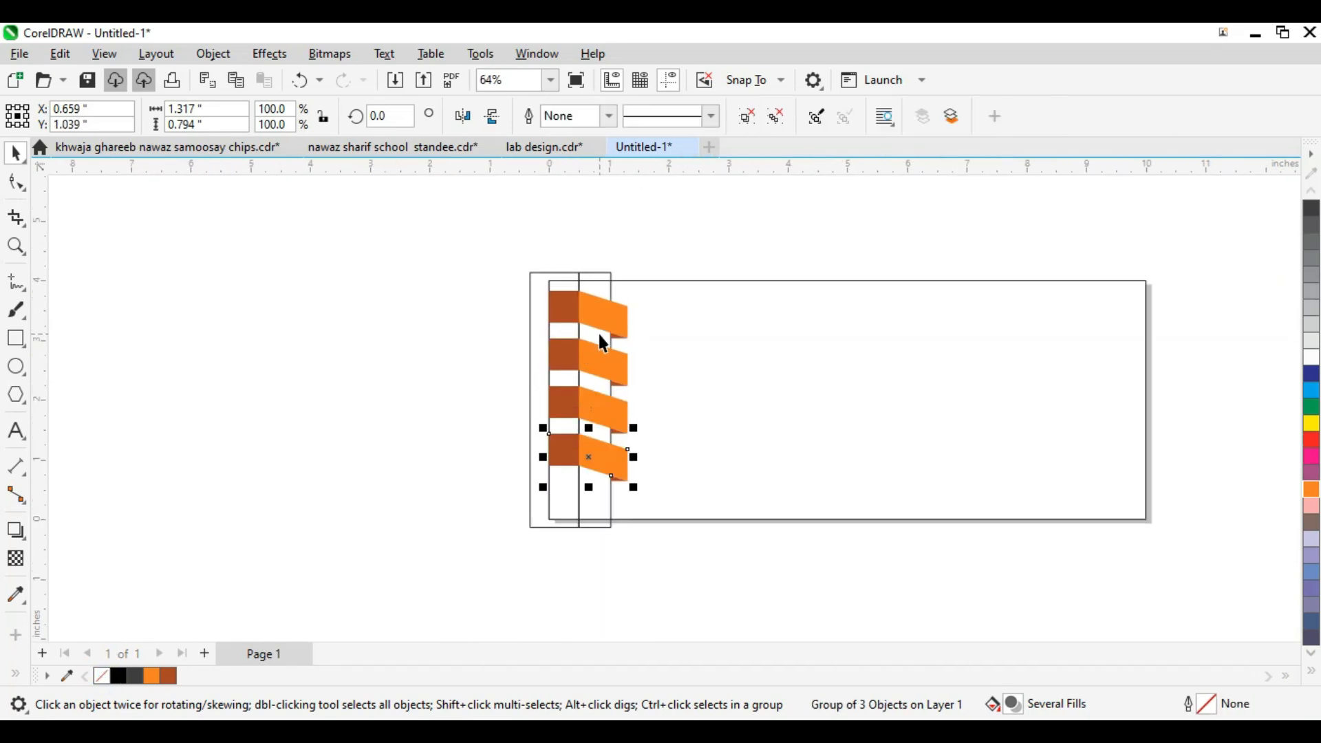
# Step: Group the five ribbon folds, shorten the stack, and centre it vertically on the frame
pyautogui.moveTo(672, 583); pyautogui.dragTo(484, 301)
pyautogui.scroll(2, 578, 533)
pyautogui.hotkey('ctrl', 'g')
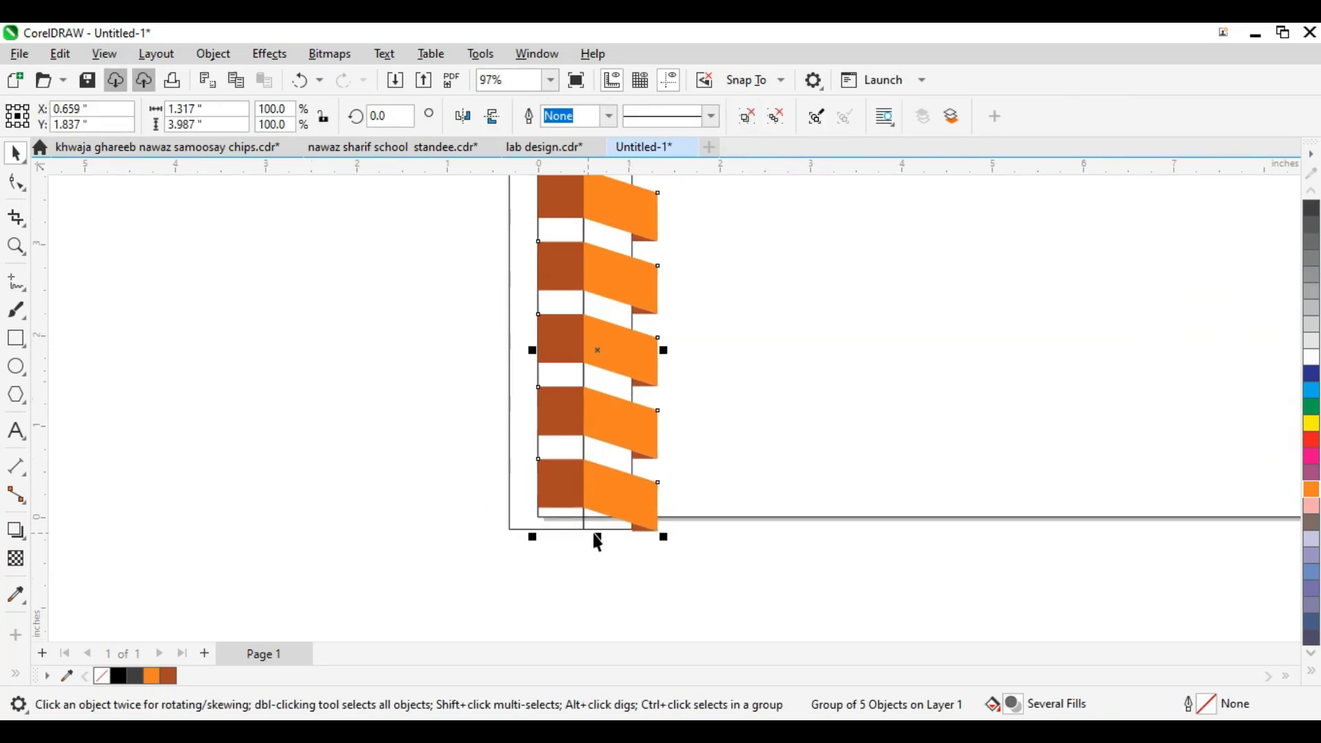
pyautogui.moveTo(599, 537); pyautogui.dragTo(598, 517)
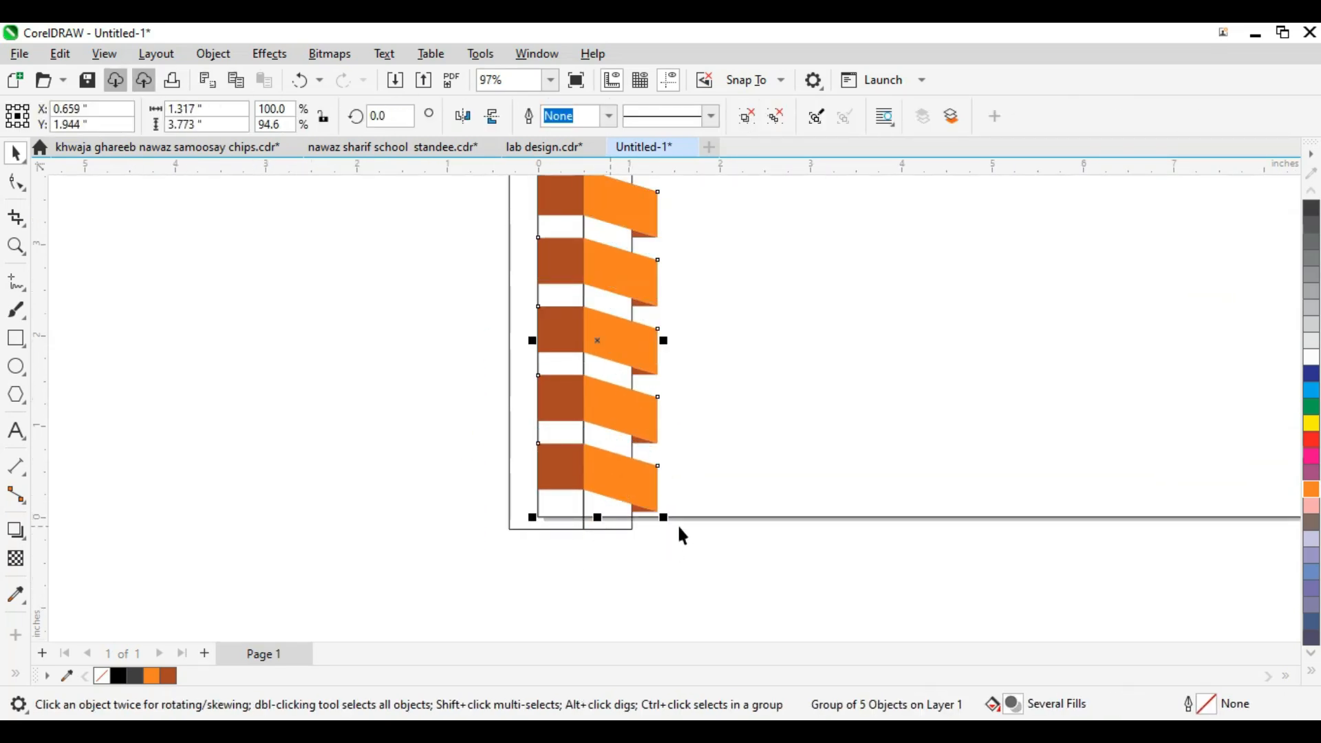
pyautogui.keyDown('shift'); pyautogui.click(735, 517); pyautogui.keyUp('shift')
pyautogui.press('e')
pyautogui.click(639, 429)
pyautogui.scroll(-2, 688, 461)
pyautogui.press('F2')
pyautogui.moveTo(781, 521); pyautogui.dragTo(438, 195)
pyautogui.scroll(-1, 551, 325)
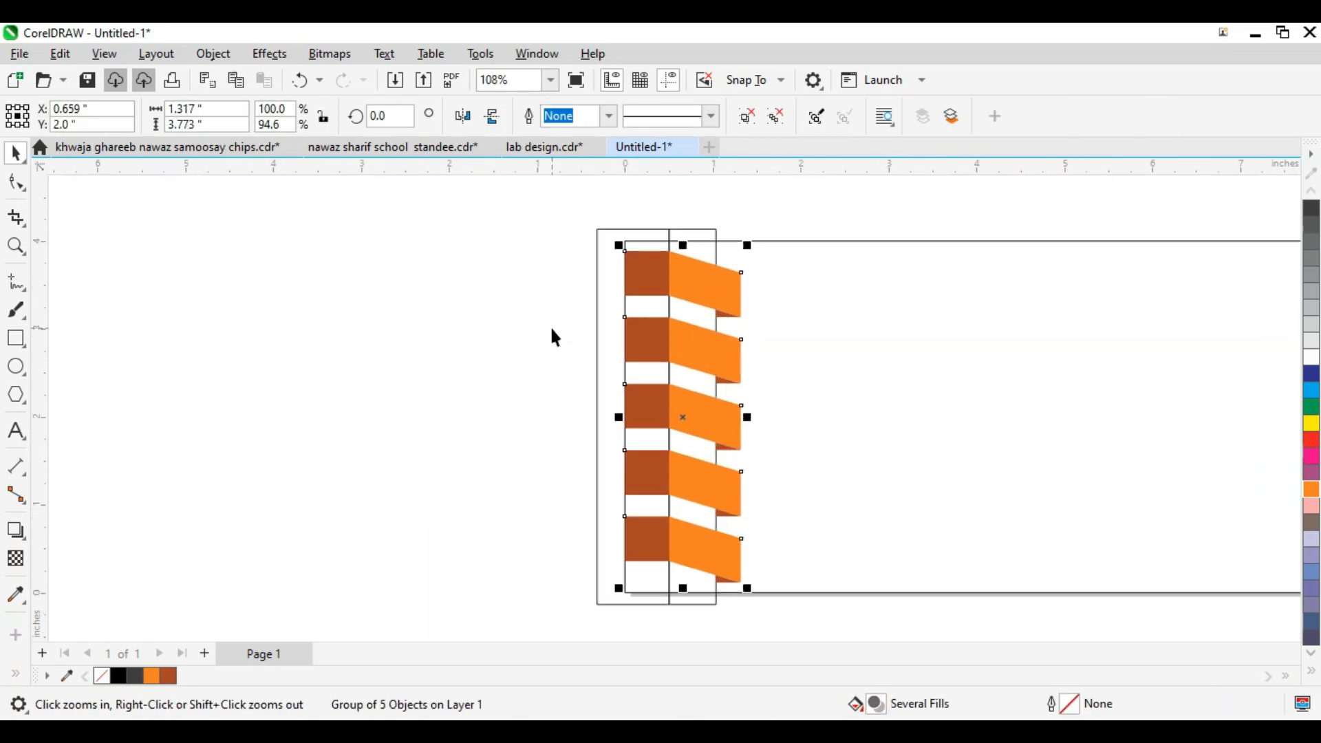
pyautogui.scroll(-1, 552, 330)
# Step: Fill the outer strip black and the inner strip dark grey
pyautogui.click(590, 296)
pyautogui.press('F2')
pyautogui.moveTo(516, 230); pyautogui.dragTo(1023, 518)
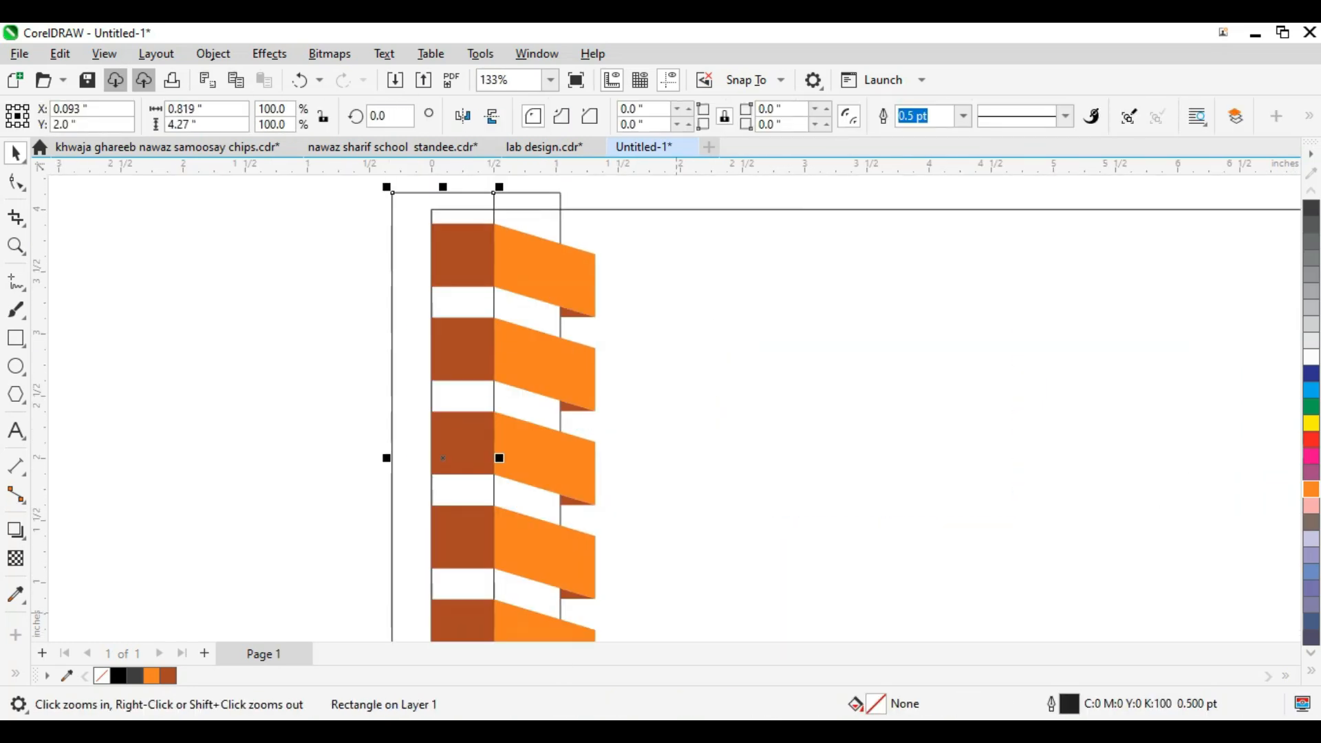
pyautogui.click(125, 676)
pyautogui.click(127, 513)
pyautogui.click(523, 220)
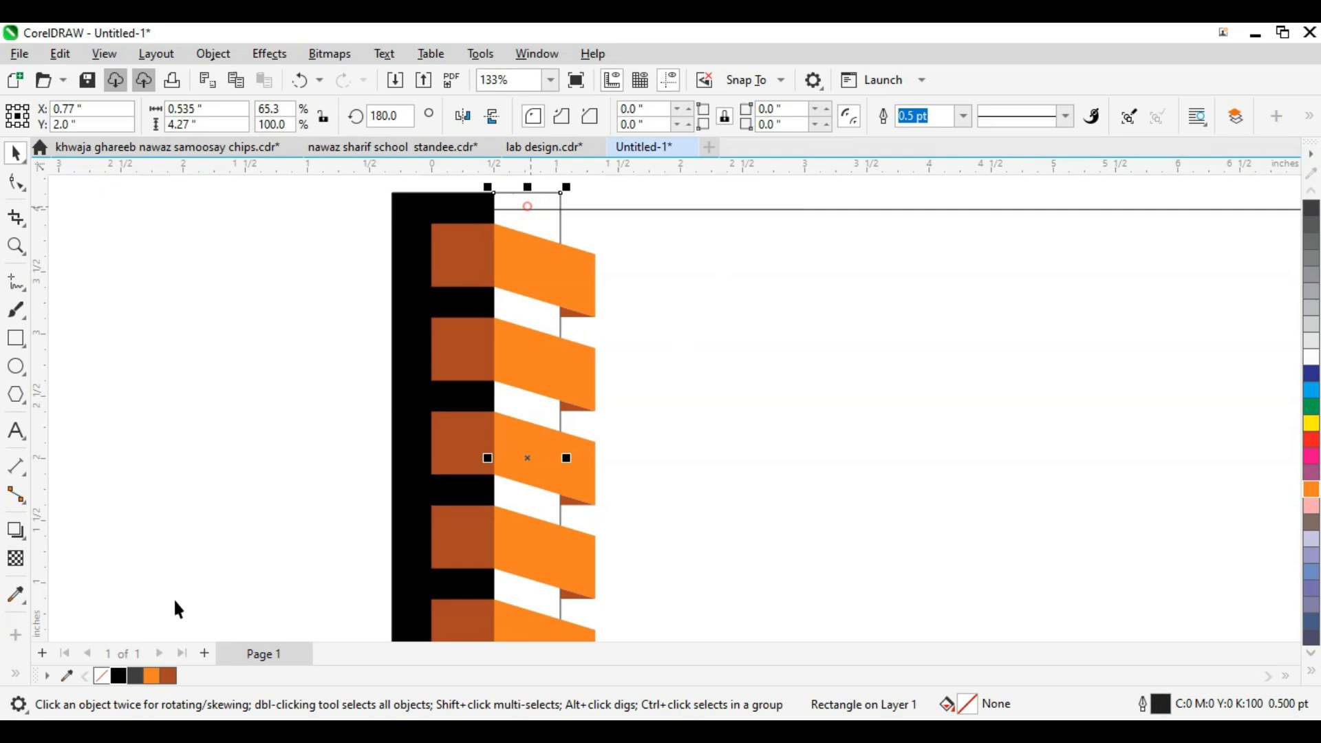
pyautogui.click(135, 677)
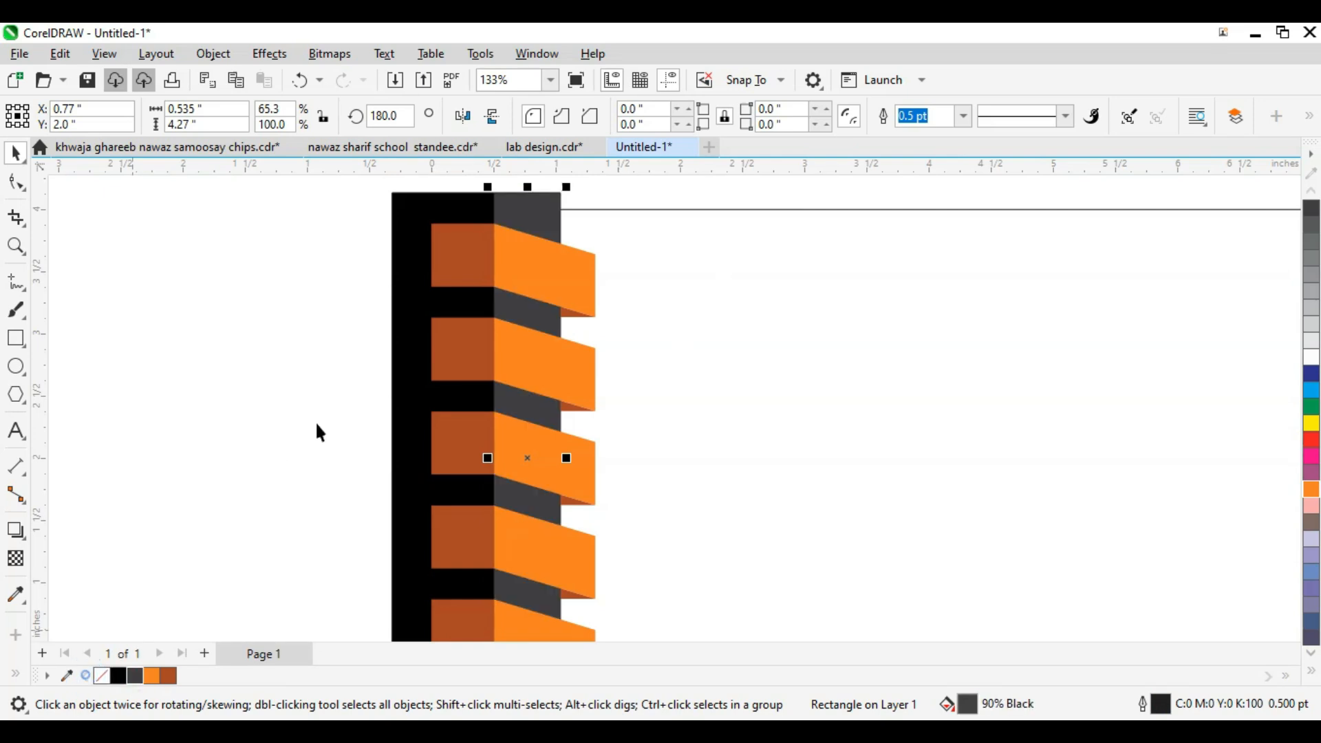
# Step: Group the strips with the ribbon stack and leave a mirrored copy to the right
pyautogui.scroll(-1, 318, 432)
pyautogui.moveTo(272, 260); pyautogui.dragTo(507, 619)
pyautogui.hotkey('ctrl', 'g')
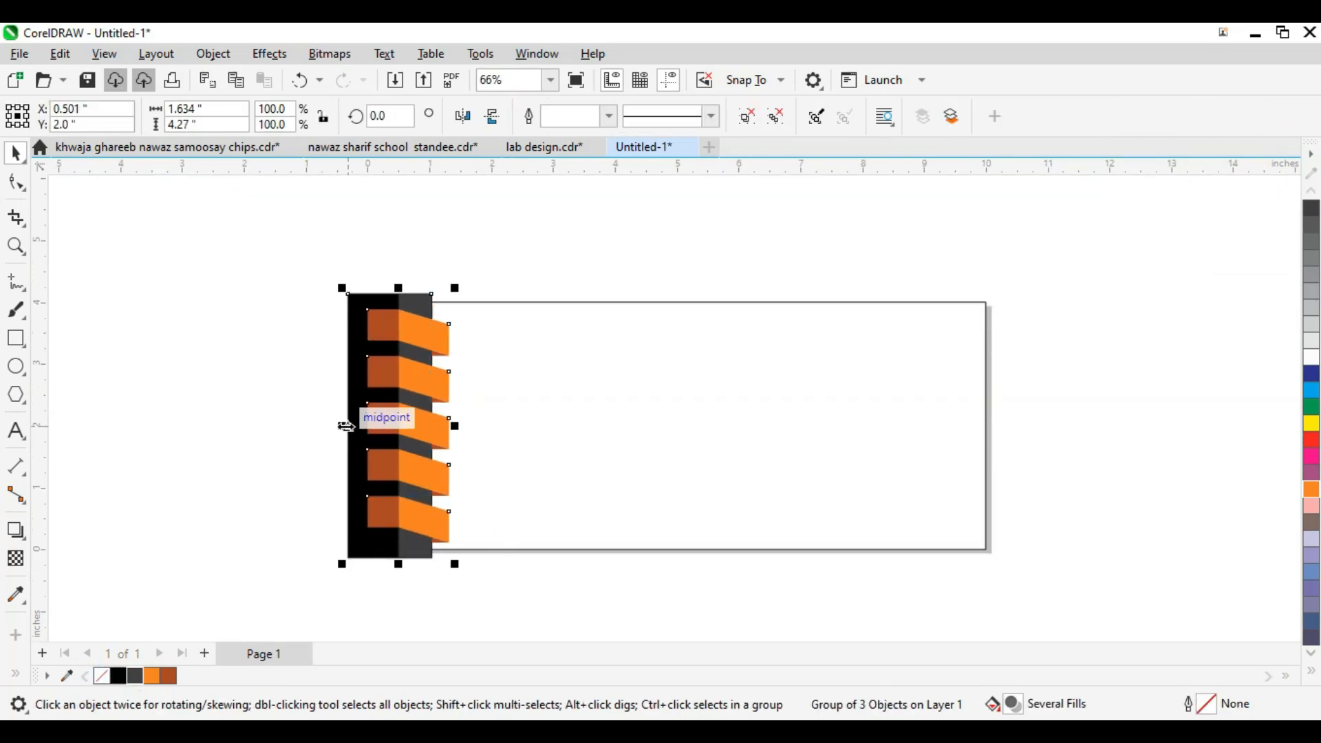
pyautogui.moveTo(341, 427); pyautogui.dragTo(613, 471)
pyautogui.rightClick(491, 449)
# Step: Shift the mirrored border copy further right on the page
pyautogui.scroll(-1, 500, 404)
pyautogui.press('z')
pyautogui.moveTo(427, 283); pyautogui.dragTo(895, 577)
pyautogui.moveTo(590, 442); pyautogui.dragTo(610, 452)
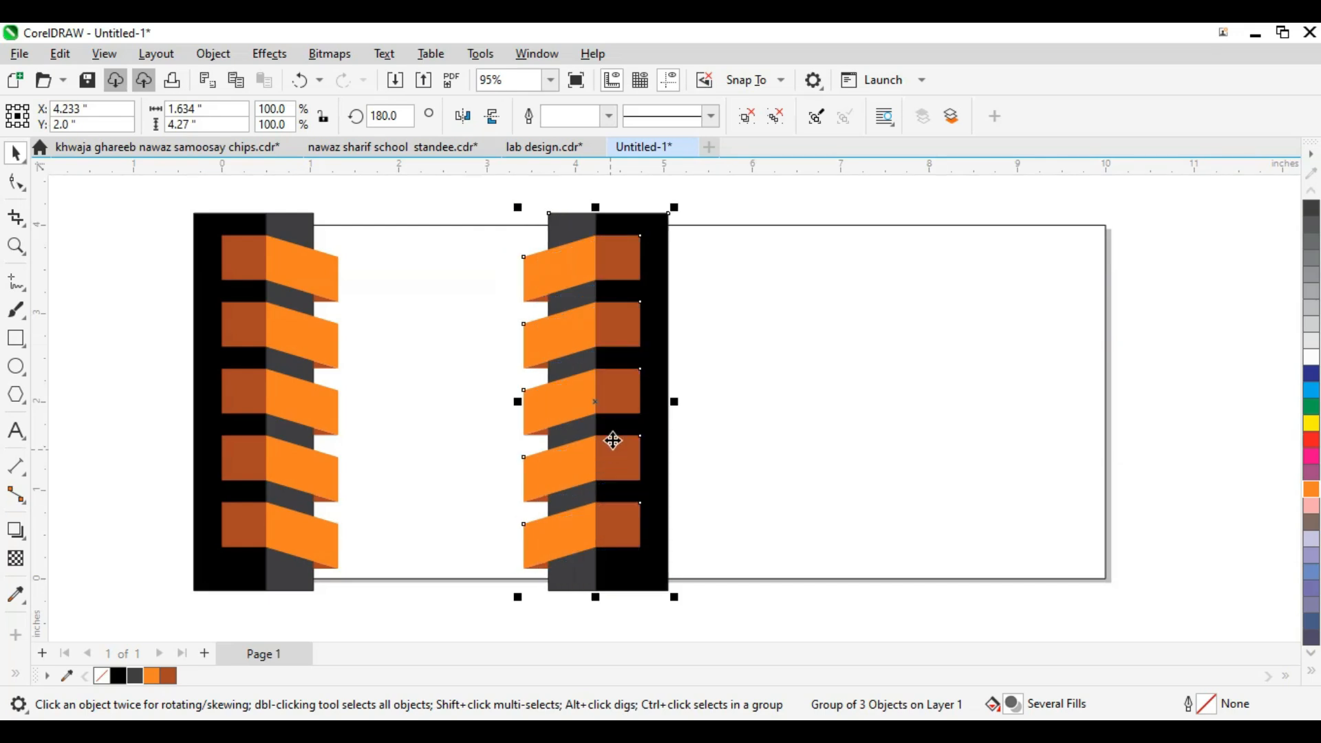
pyautogui.moveTo(550, 357); pyautogui.dragTo(904, 567)
pyautogui.moveTo(589, 426); pyautogui.dragTo(597, 429)
pyautogui.scroll(-4, 601, 431)
pyautogui.press('F2')
pyautogui.moveTo(445, 221); pyautogui.dragTo(960, 590)
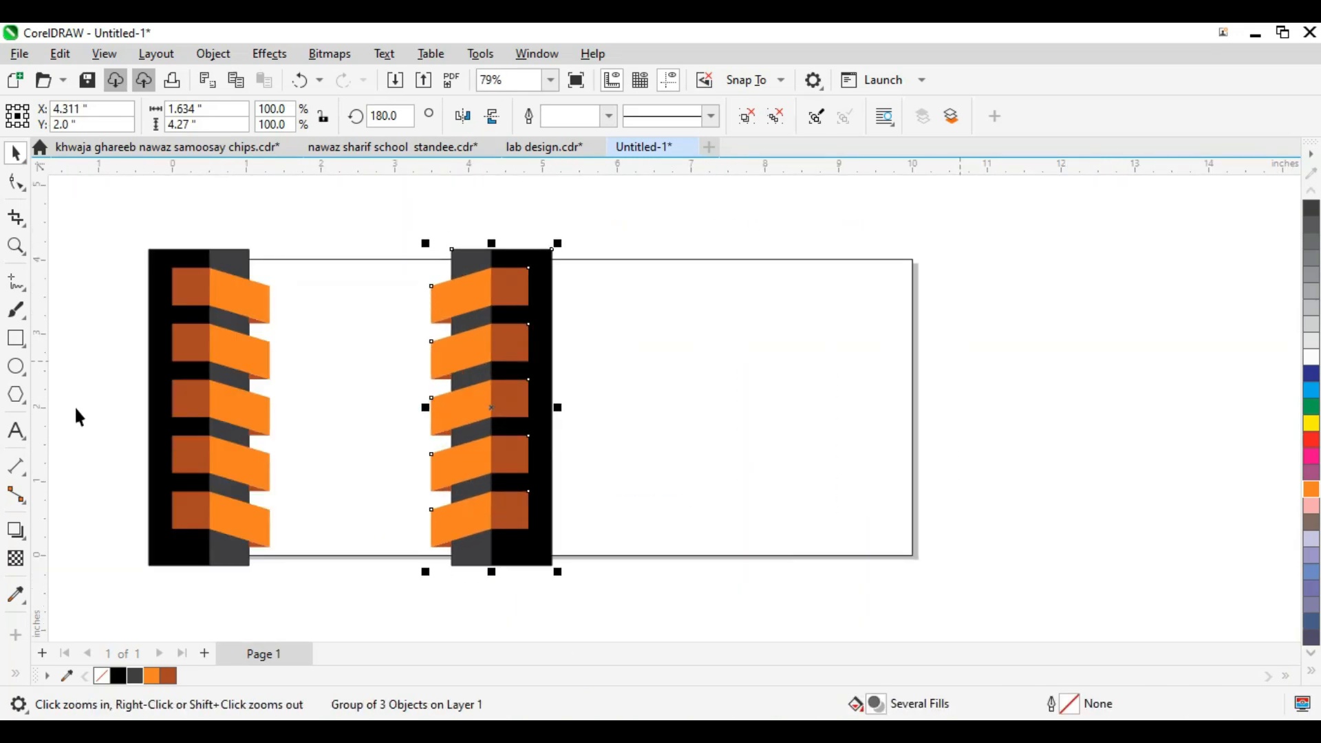
# Step: Draw a large rectangle from the middle strip over the card's right side
pyautogui.click(17, 340)
pyautogui.moveTo(528, 235); pyautogui.dragTo(954, 608)
pyautogui.press('F2')
pyautogui.moveTo(590, 223); pyautogui.dragTo(496, 458)
pyautogui.press('space')
pyautogui.scroll(-3, 560, 359)
# Step: Centre the rectangle vertically on the page and drop a duplicate slightly to the right
pyautogui.keyDown('shift'); pyautogui.click(392, 371); pyautogui.keyUp('shift')
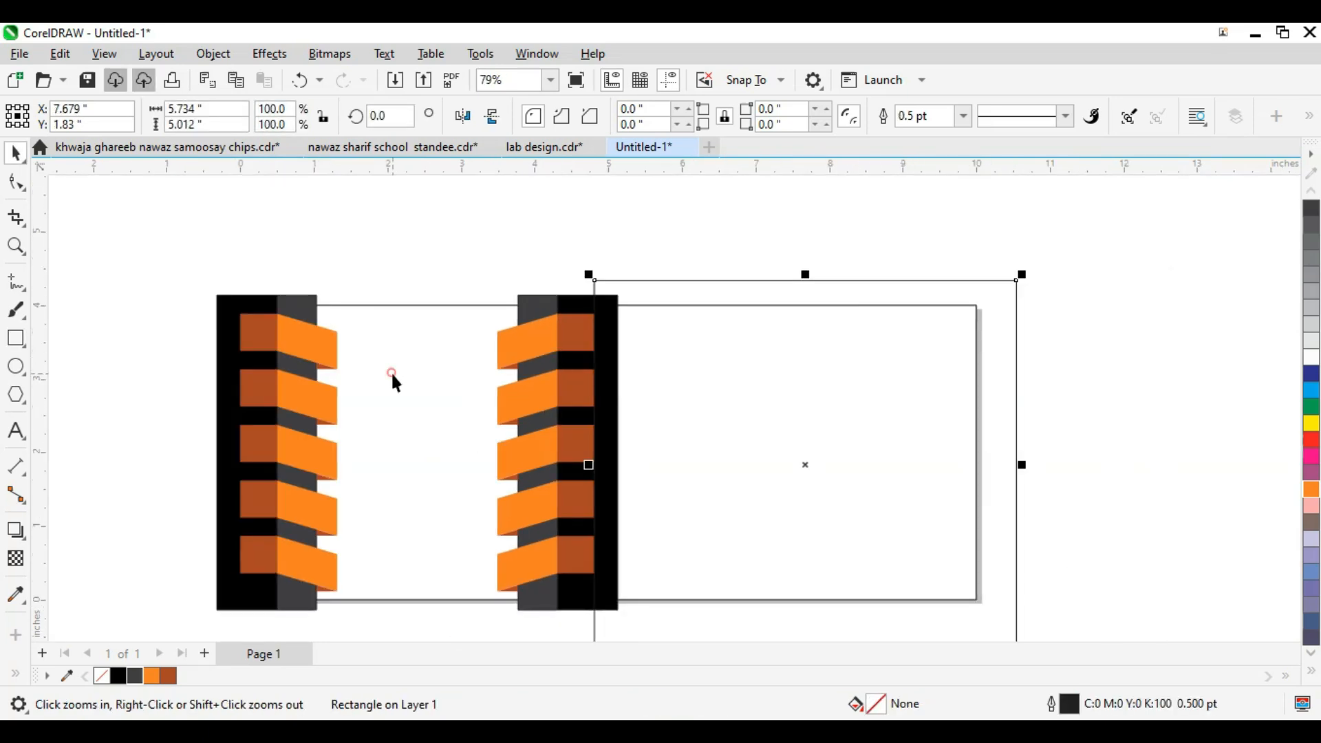
pyautogui.press('e')
pyautogui.click(440, 193)
pyautogui.click(695, 364)
pyautogui.scroll(1, 680, 412)
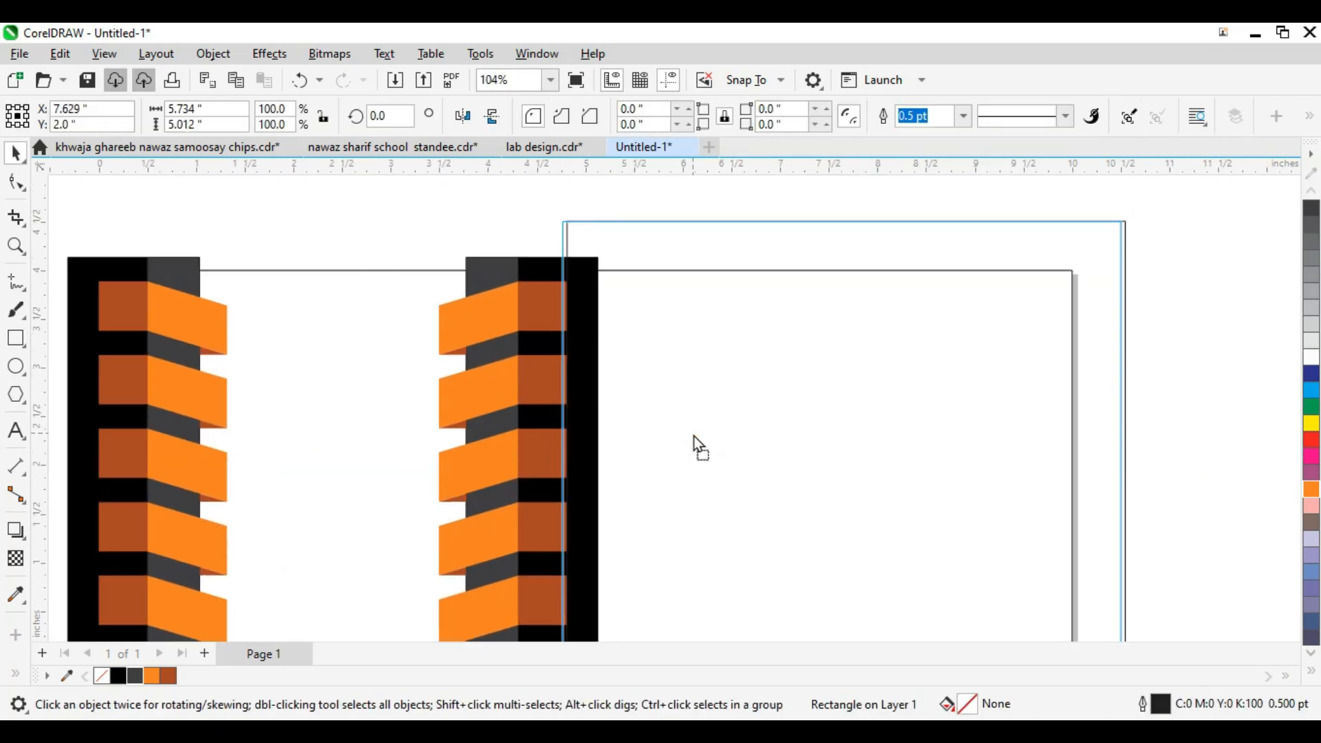
pyautogui.press('z')
pyautogui.moveTo(540, 305); pyautogui.dragTo(843, 525)
pyautogui.moveTo(574, 439); pyautogui.dragTo(590, 446)
pyautogui.rightClick(590, 446)
# Step: Fill the rectangle solid black and remove its outline
pyautogui.scroll(-2, 555, 400)
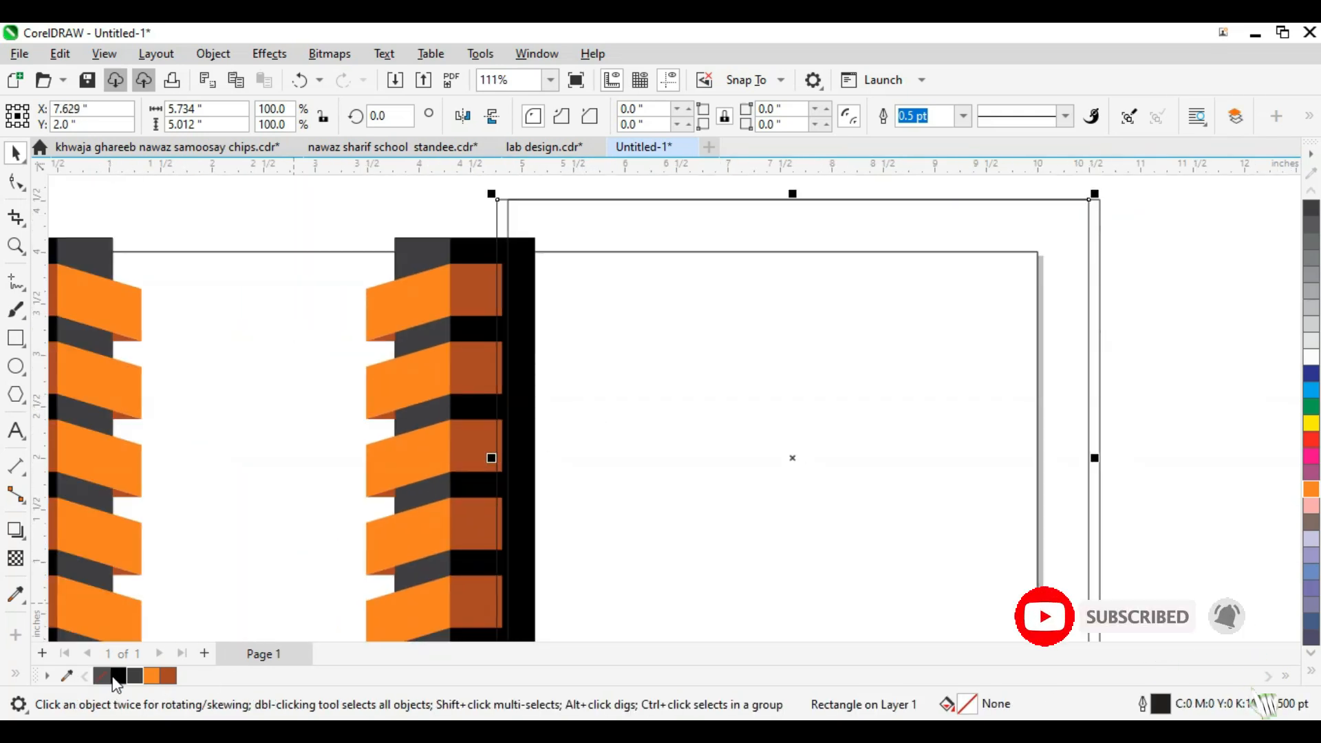
pyautogui.click(134, 676)
pyautogui.click(102, 676)
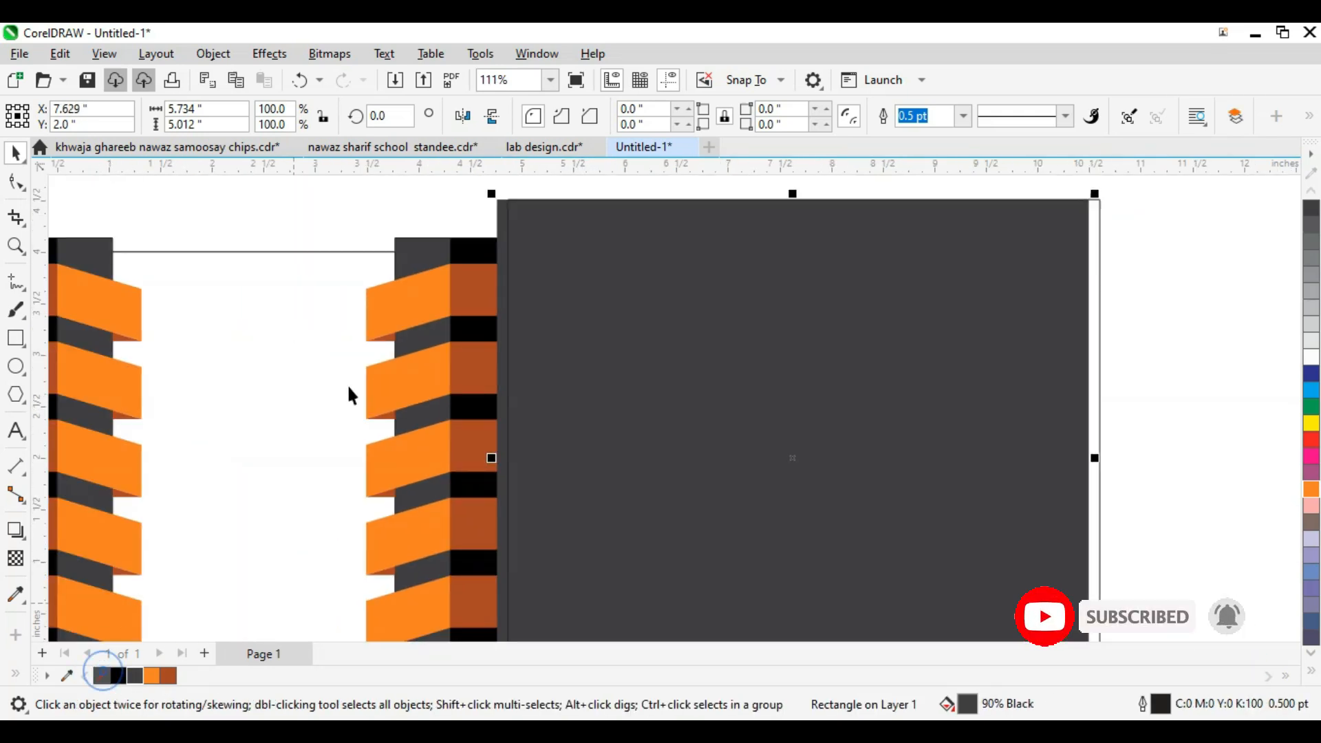
pyautogui.scroll(-1, 406, 395)
pyautogui.click(120, 677)
pyautogui.scroll(-1, 610, 440)
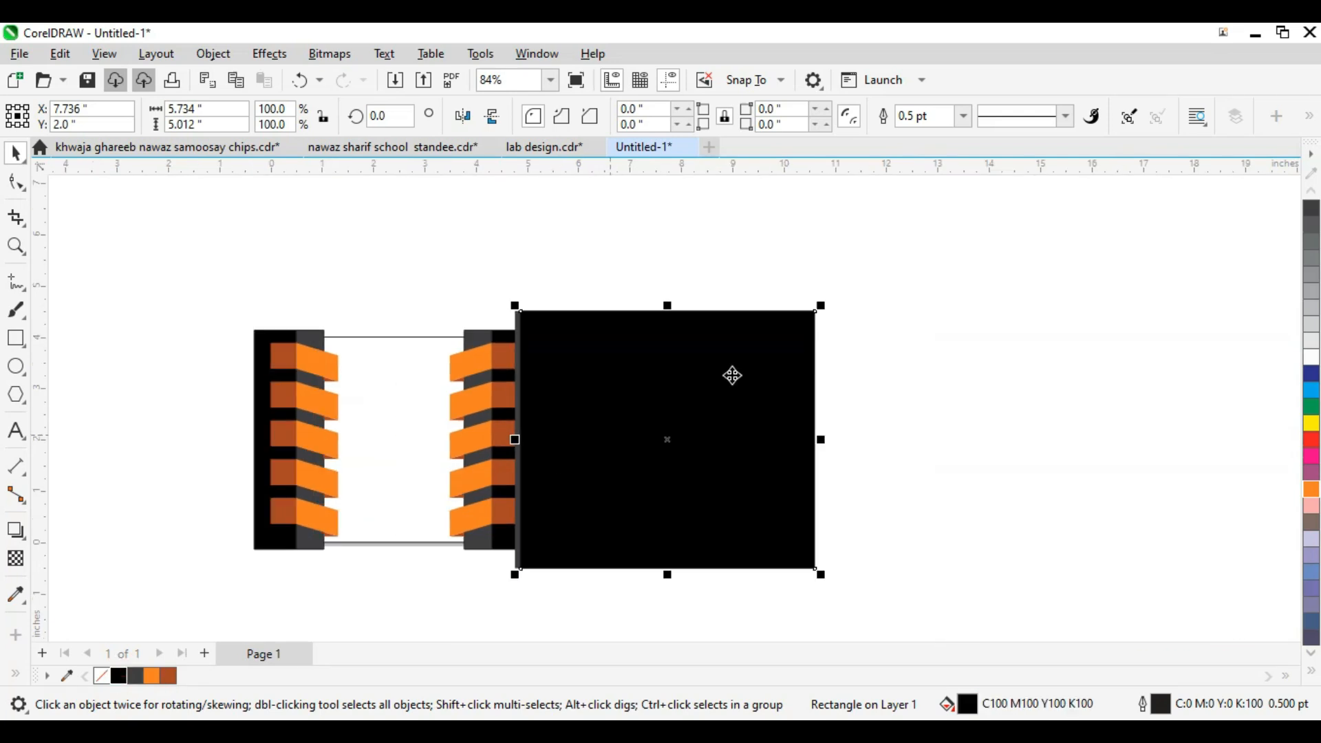
pyautogui.rightClick(103, 678)
# Step: Select the strips and black panel and PowerClip them inside the 10×4 inch card frame
pyautogui.moveTo(888, 267); pyautogui.dragTo(410, 641)
pyautogui.moveTo(418, 267); pyautogui.dragTo(248, 538)
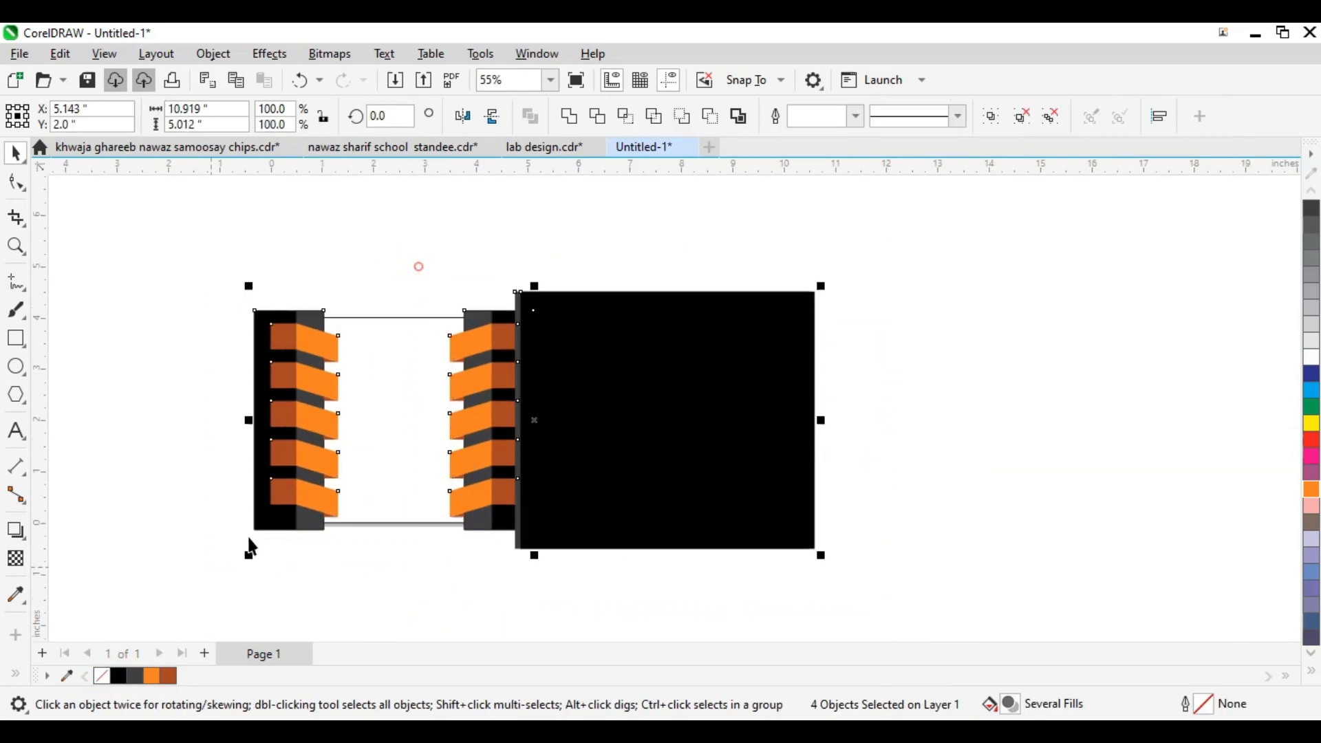
pyautogui.hotkey('ctrl', '1')
pyautogui.click(410, 451)
pyautogui.scroll(-1, 410, 451)
pyautogui.click(401, 451)
# Step: Nudge the black panel slightly left inside the clipped card
pyautogui.click(599, 437)
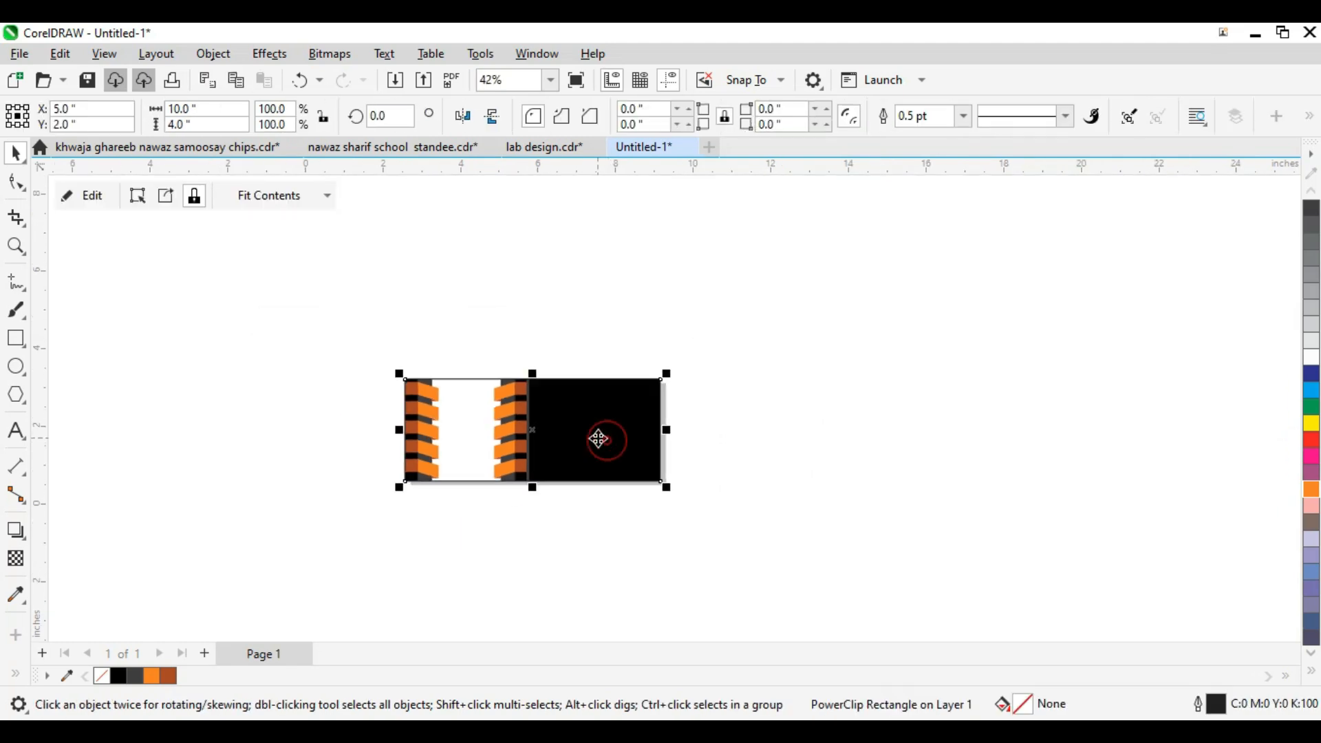
pyautogui.scroll(3, 667, 451)
pyautogui.scroll(-2, 551, 380)
pyautogui.press('z')
pyautogui.moveTo(503, 288); pyautogui.dragTo(928, 626)
pyautogui.scroll(-1, 781, 450)
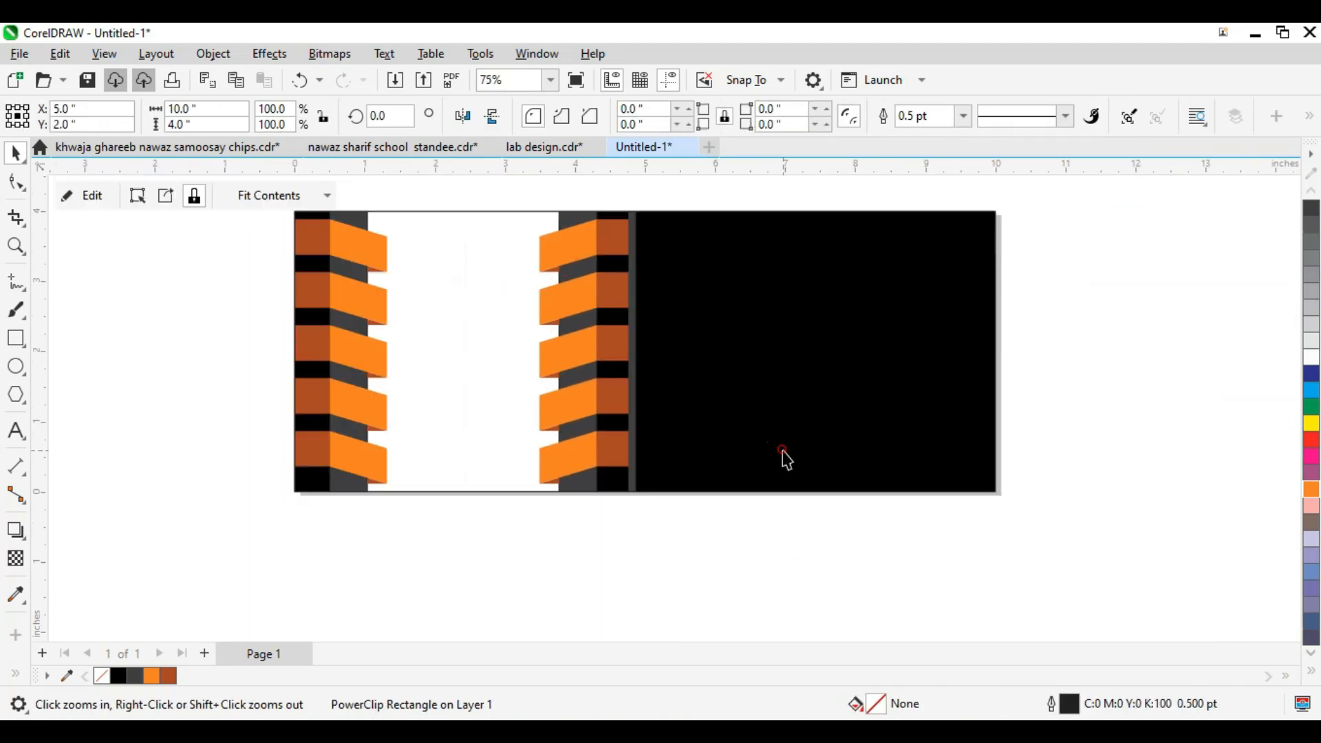
pyautogui.keyDown('ctrl'); pyautogui.click(781, 449); pyautogui.keyUp('ctrl')
pyautogui.scroll(1, 768, 446)
pyautogui.moveTo(768, 447); pyautogui.dragTo(765, 448)
pyautogui.scroll(-1, 757, 413)
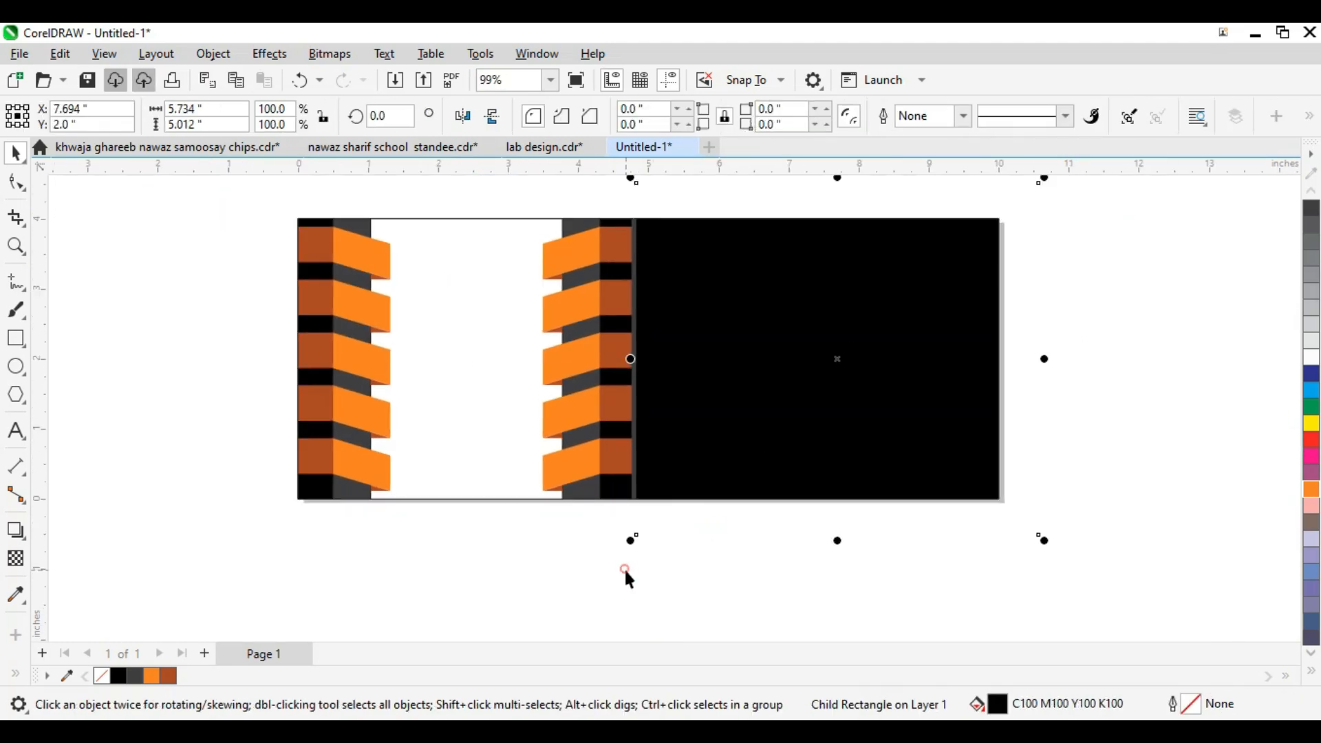
pyautogui.click(789, 384)
pyautogui.scroll(-2, 784, 386)
pyautogui.scroll(2, 798, 396)
# Step: Type 'BROTHERS'S MOBILE SHOP' as a text line to the right of the card
pyautogui.scroll(-1, 737, 436)
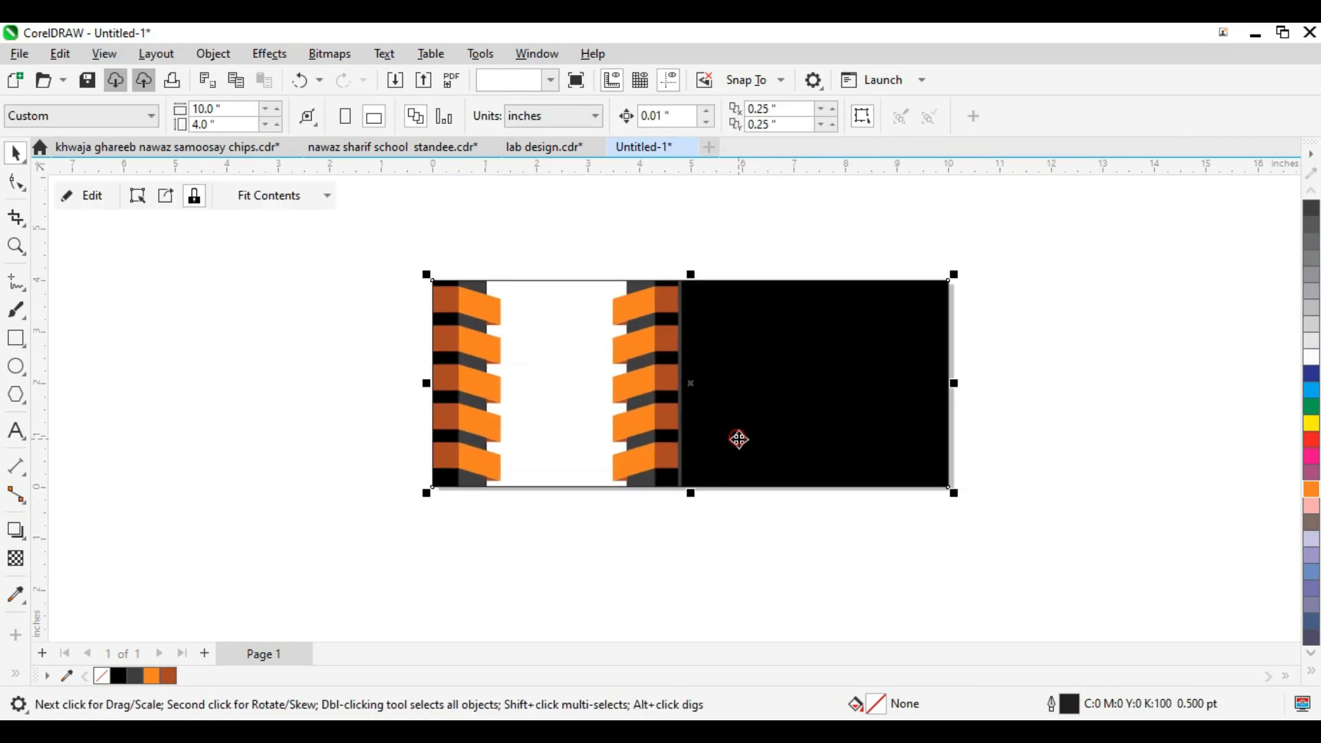
pyautogui.click(737, 436)
pyautogui.scroll(2, 738, 437)
pyautogui.scroll(-1, 739, 440)
pyautogui.scroll(-1, 739, 439)
pyautogui.press('F8')
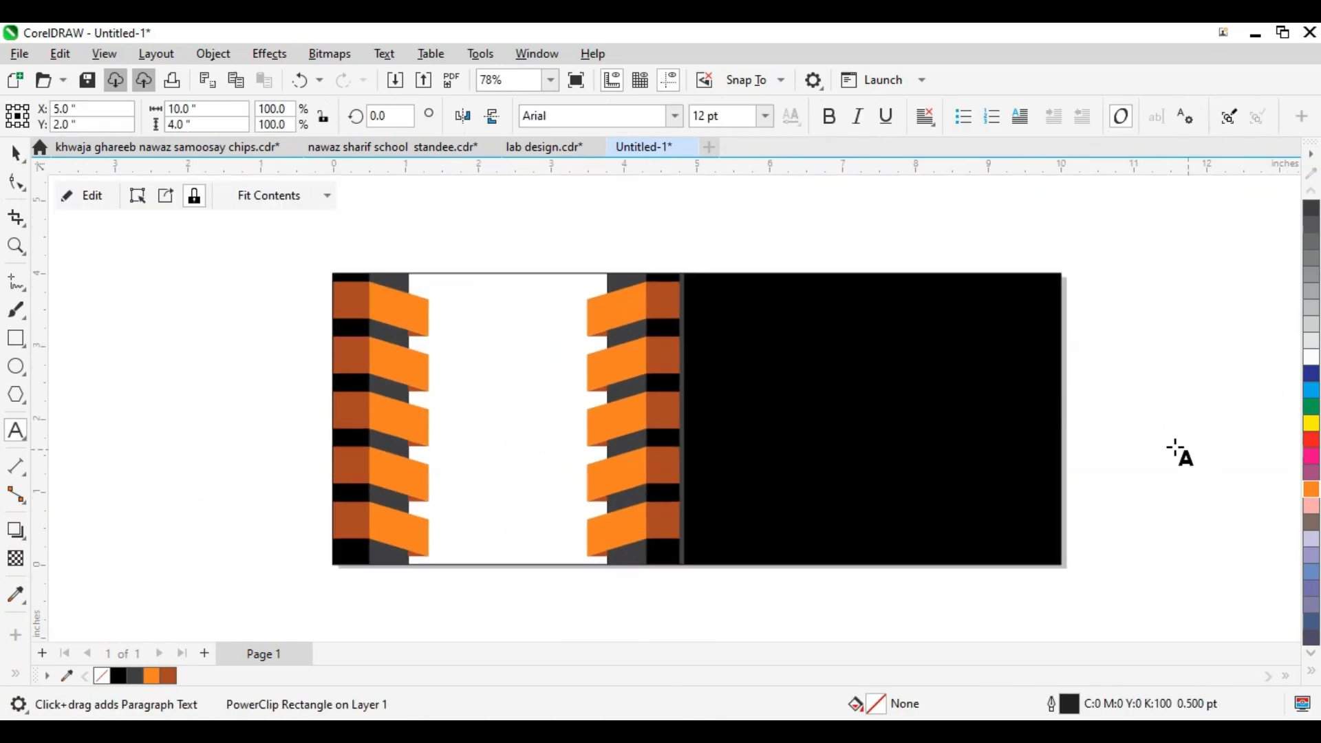
pyautogui.click(1128, 432)
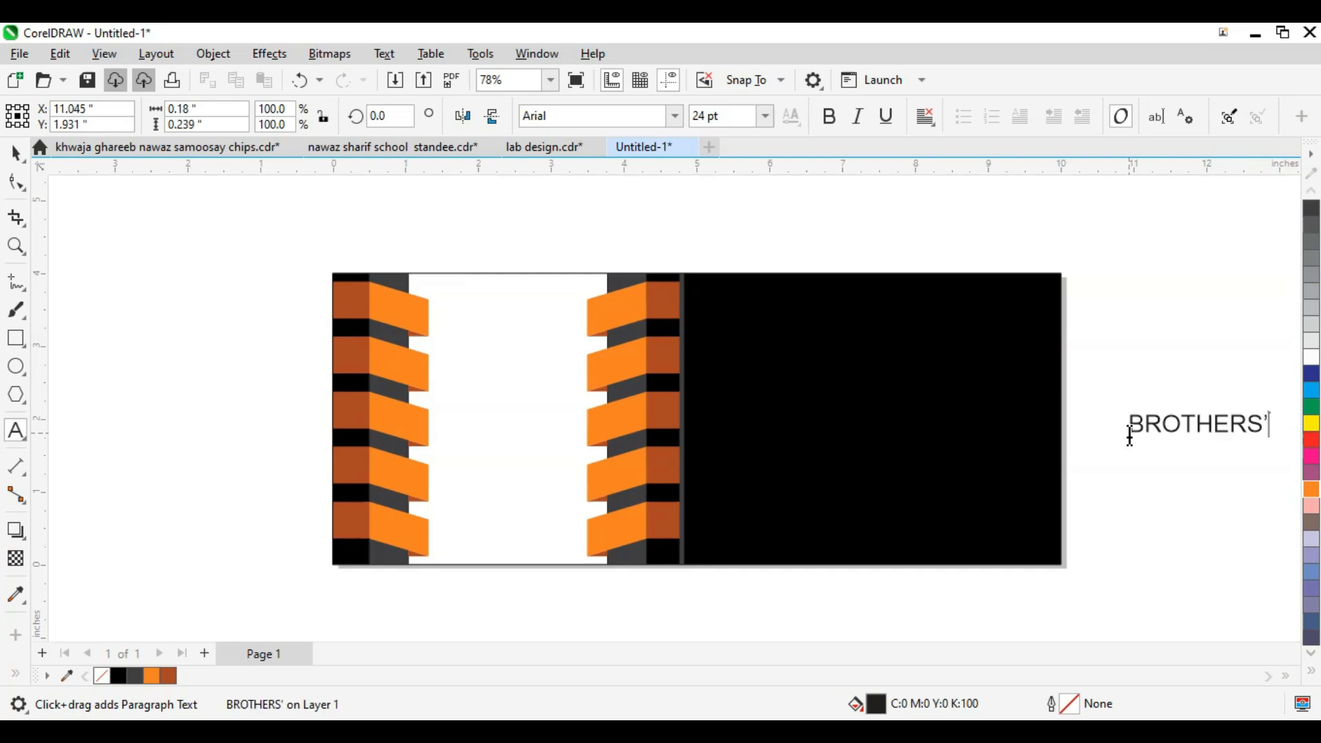
pyautogui.write("BROTHERS'S MOBI")
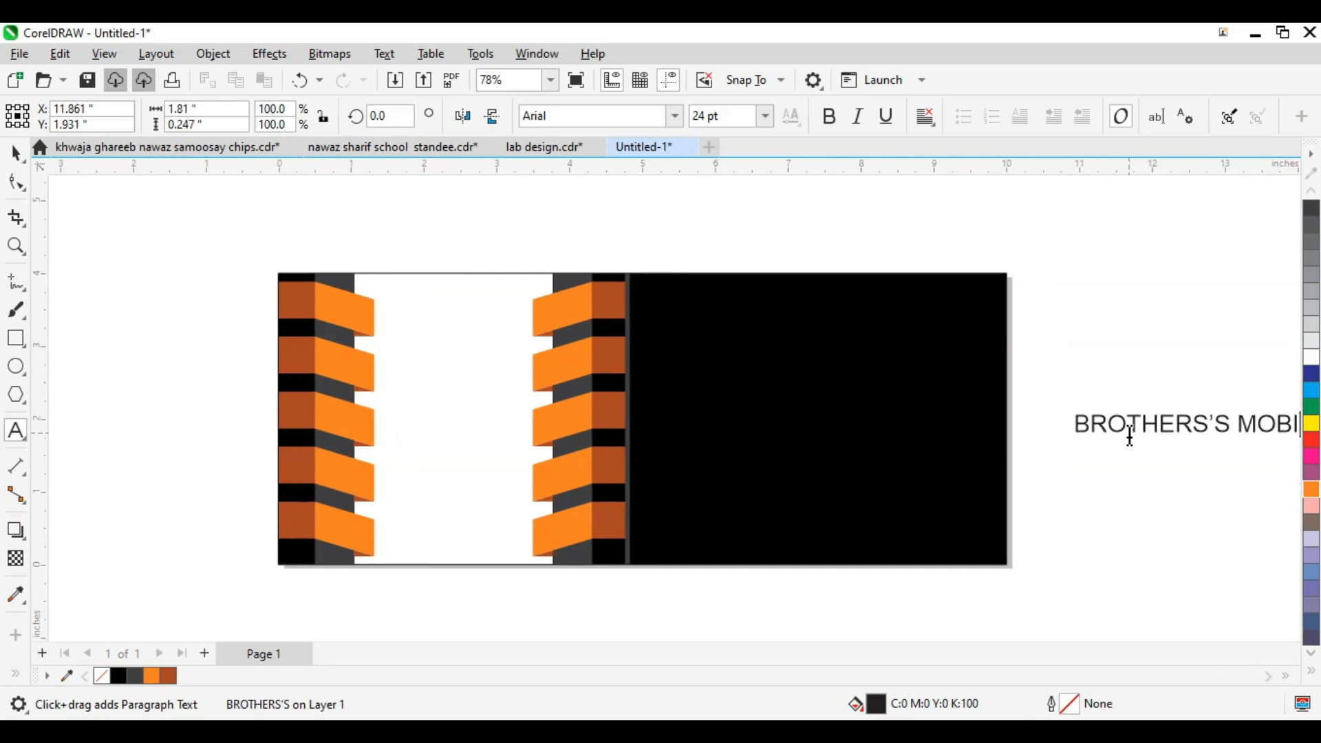
pyautogui.write('LE SHOP')
pyautogui.hotkey('ctrl', 'space')
pyautogui.hotkey('shift', 'F2')
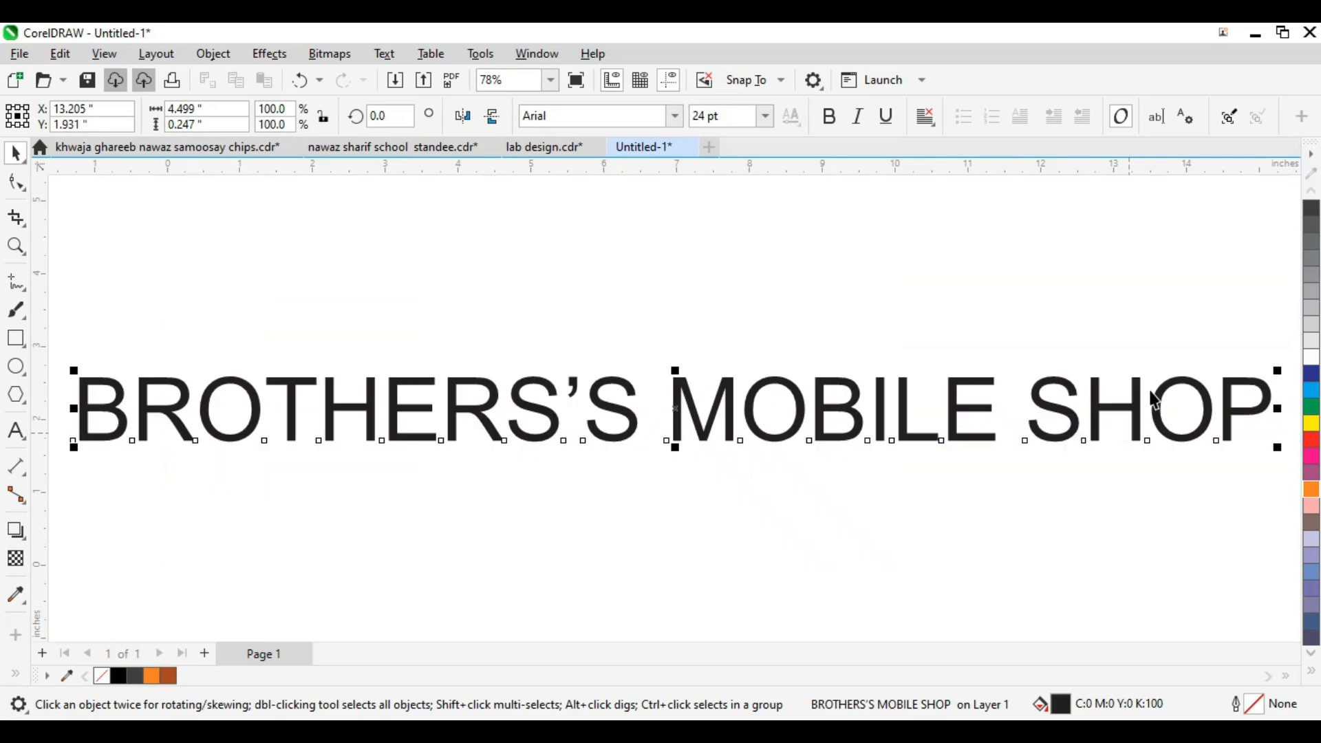
pyautogui.click(659, 117)
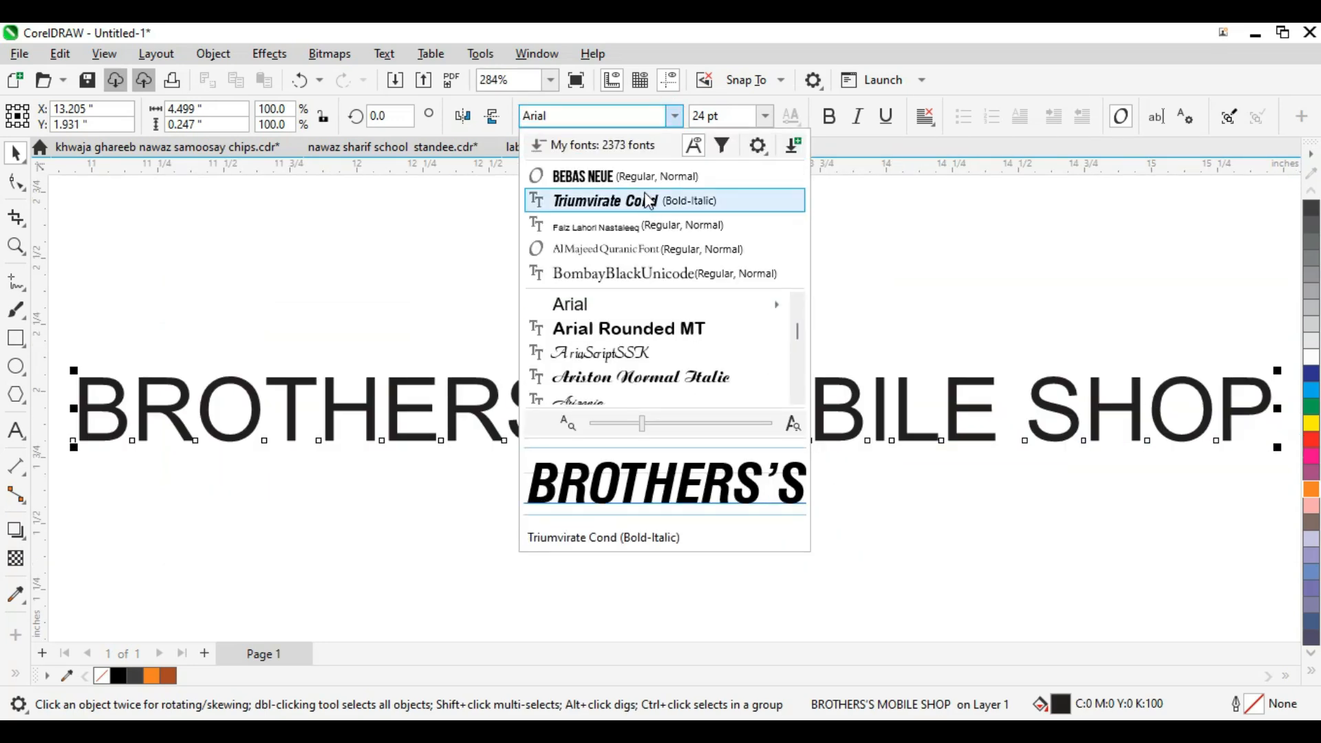
# Step: Set the title in Bebas Neue, move it onto the black panel and enlarge it to about 40 pt
pyautogui.click(619, 174)
pyautogui.scroll(-5, 701, 406)
pyautogui.moveTo(698, 406); pyautogui.dragTo(460, 364)
pyautogui.click(407, 335)
pyautogui.moveTo(614, 305); pyautogui.dragTo(900, 513)
pyautogui.scroll(-2, 732, 403)
pyautogui.moveTo(672, 351); pyautogui.dragTo(654, 350)
# Step: Colour the words MOBILE SHOP orange
pyautogui.press('Escape')
pyautogui.click(640, 346)
pyautogui.doubleClick(614, 350)
pyautogui.moveTo(599, 341); pyautogui.dragTo(825, 364)
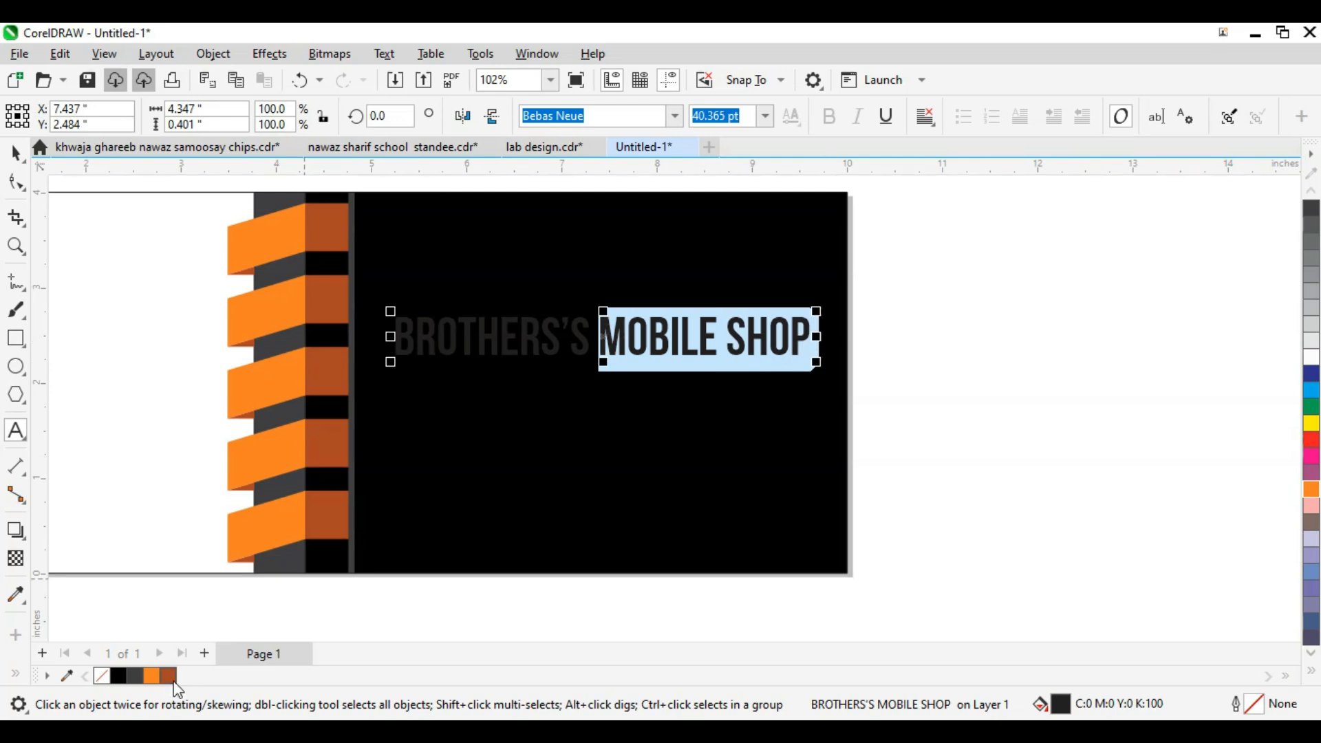
pyautogui.click(152, 676)
pyautogui.scroll(-2, 914, 333)
pyautogui.press('Escape')
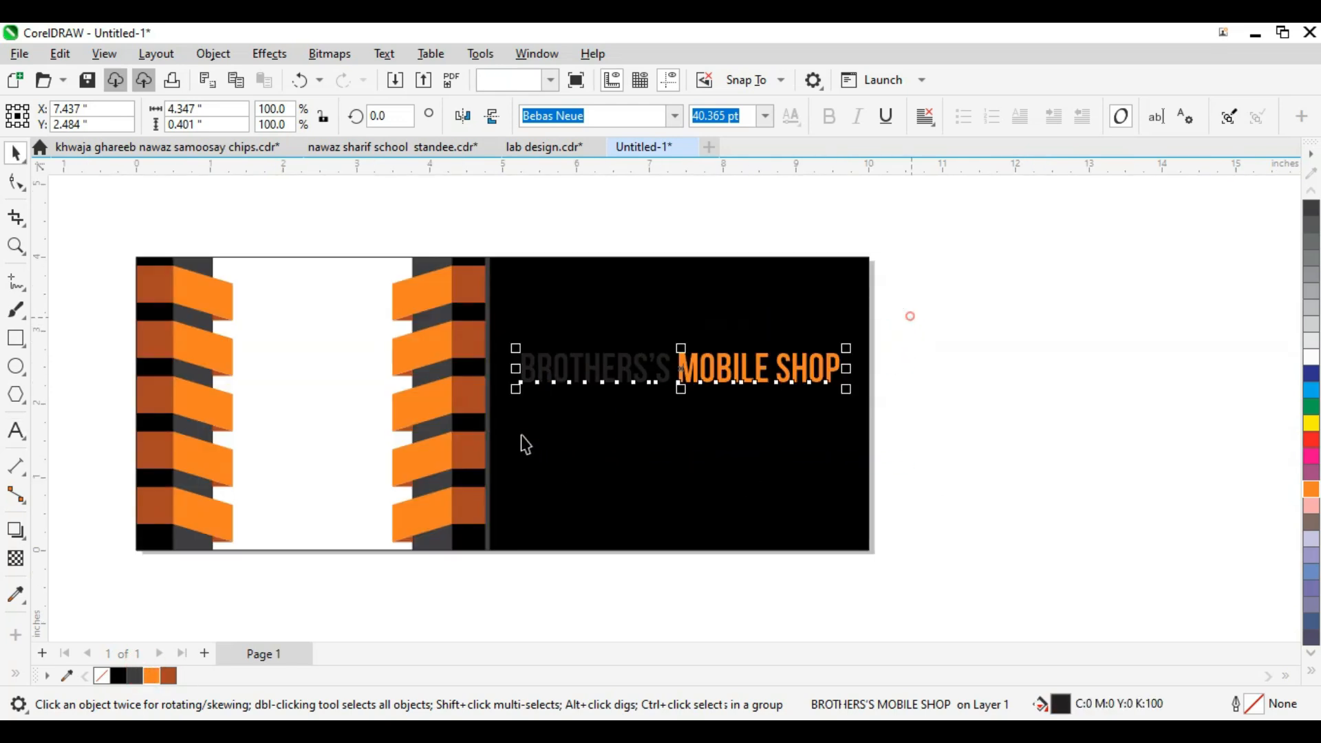
# Step: Make the whole title white, then recolour MOBILE SHOP orange
pyautogui.click(1310, 357)
pyautogui.scroll(2, 760, 360)
pyautogui.doubleClick(888, 371)
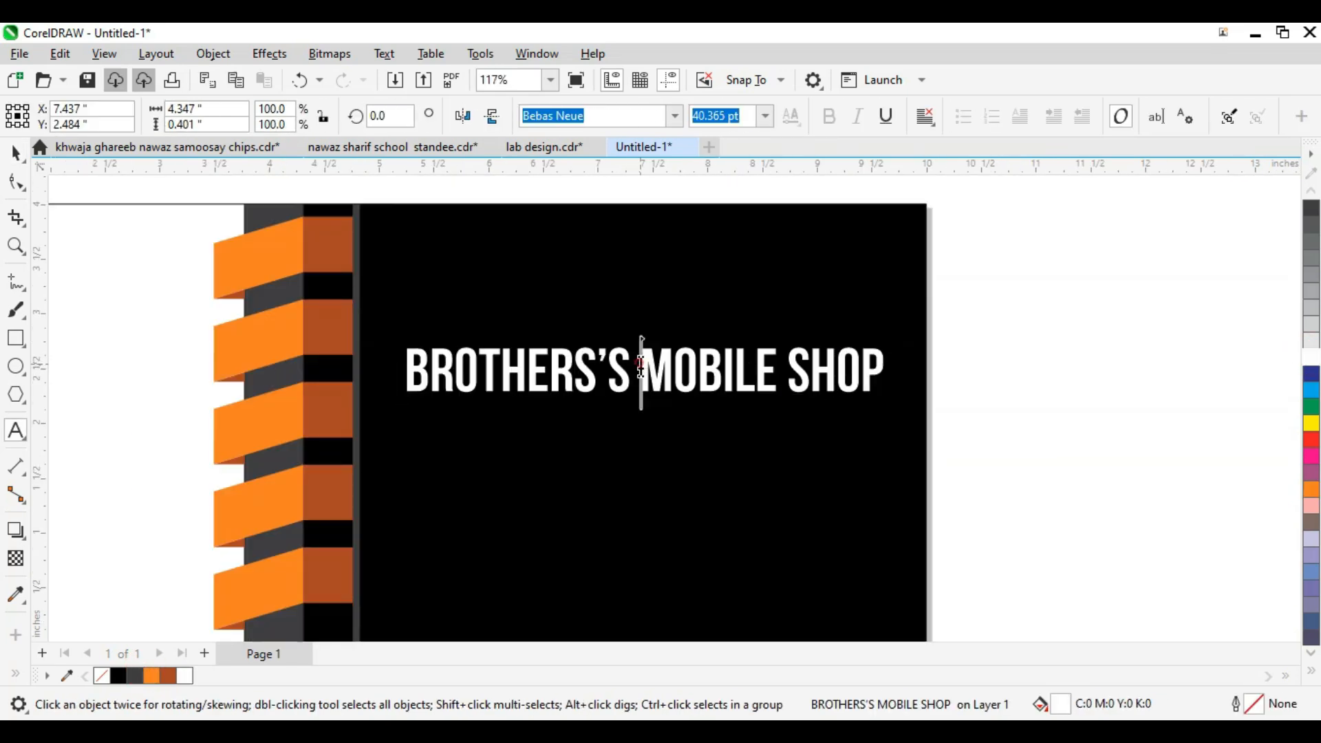
pyautogui.moveTo(641, 371); pyautogui.dragTo(869, 389)
pyautogui.click(159, 676)
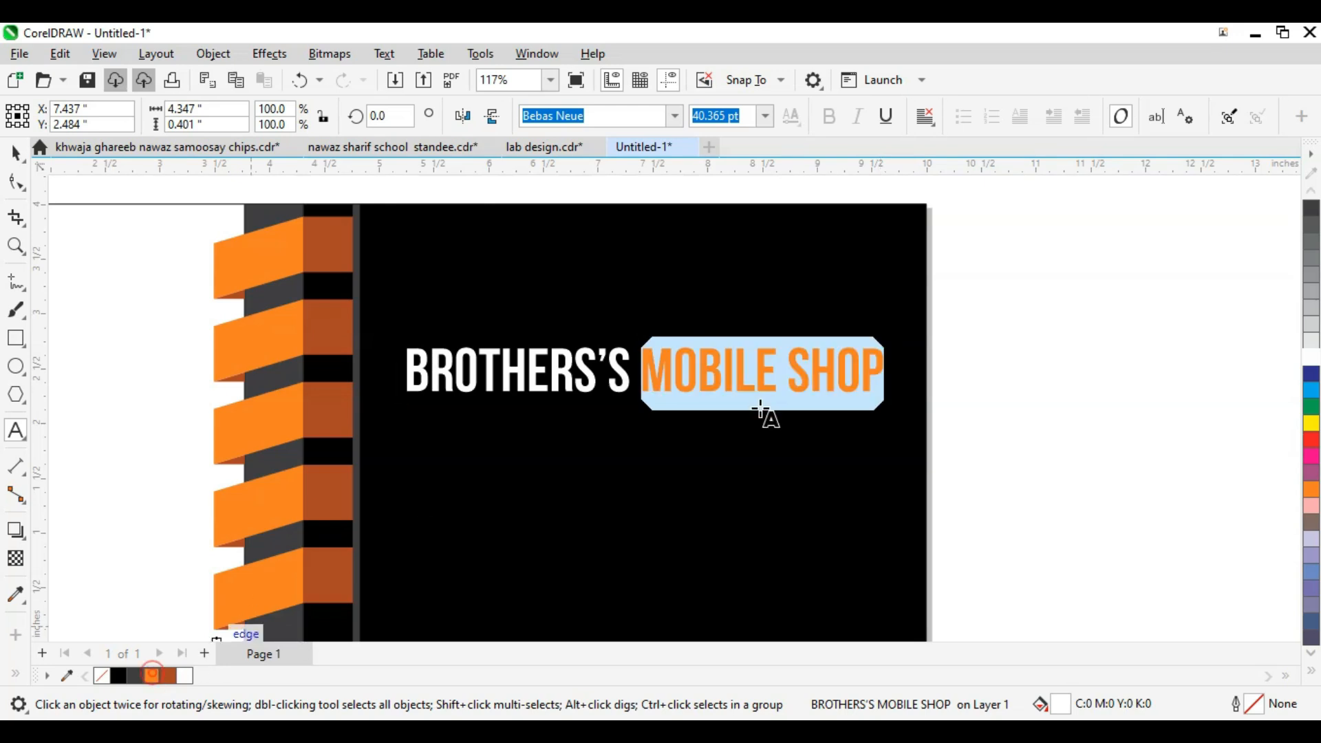
pyautogui.press('Escape')
pyautogui.scroll(-1, 930, 351)
pyautogui.moveTo(932, 333); pyautogui.dragTo(441, 490)
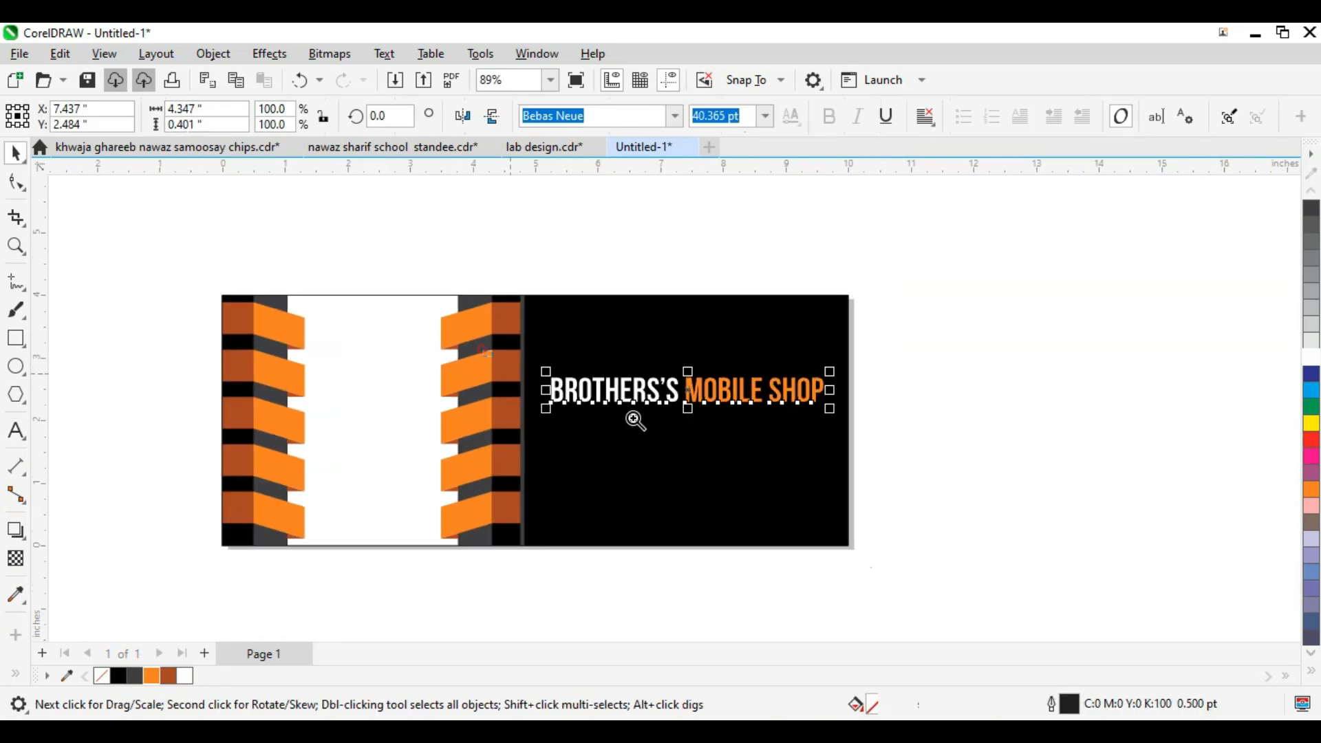
pyautogui.scroll(2, 802, 426)
pyautogui.scroll(-1, 911, 432)
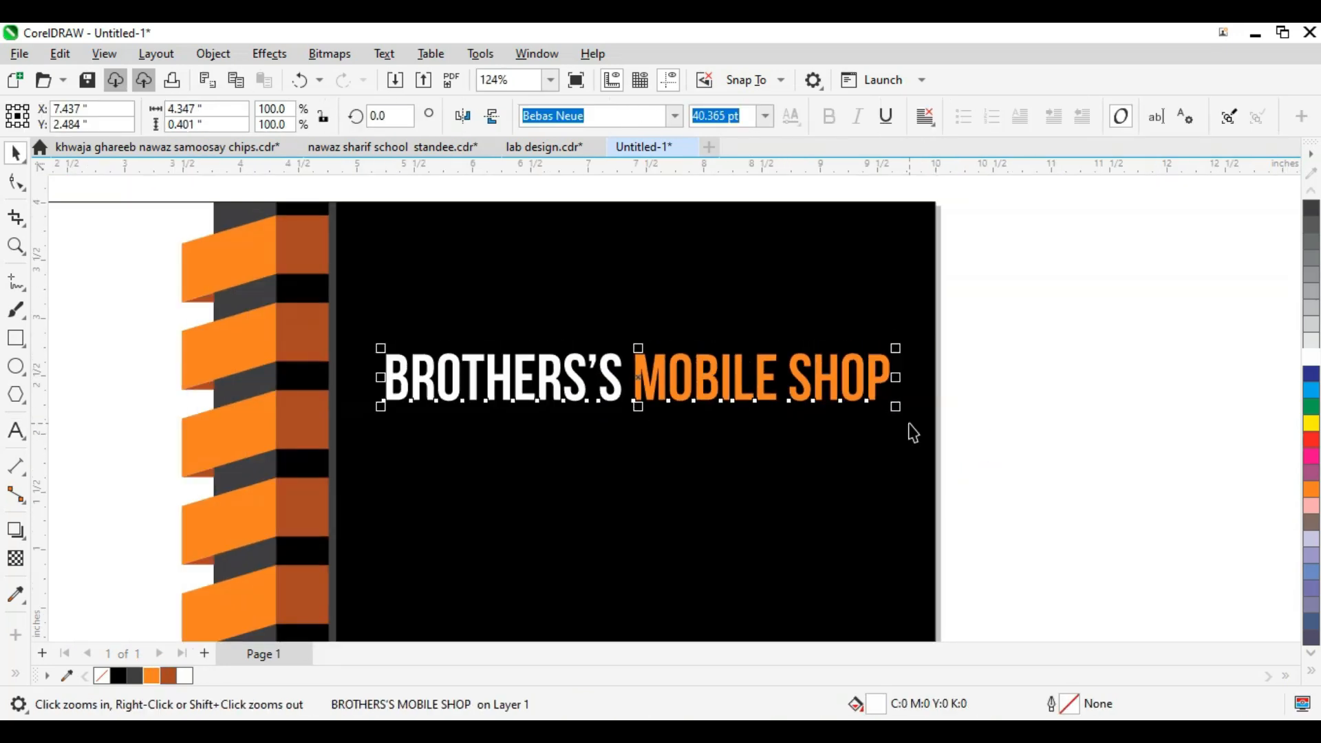
pyautogui.scroll(-2, 868, 421)
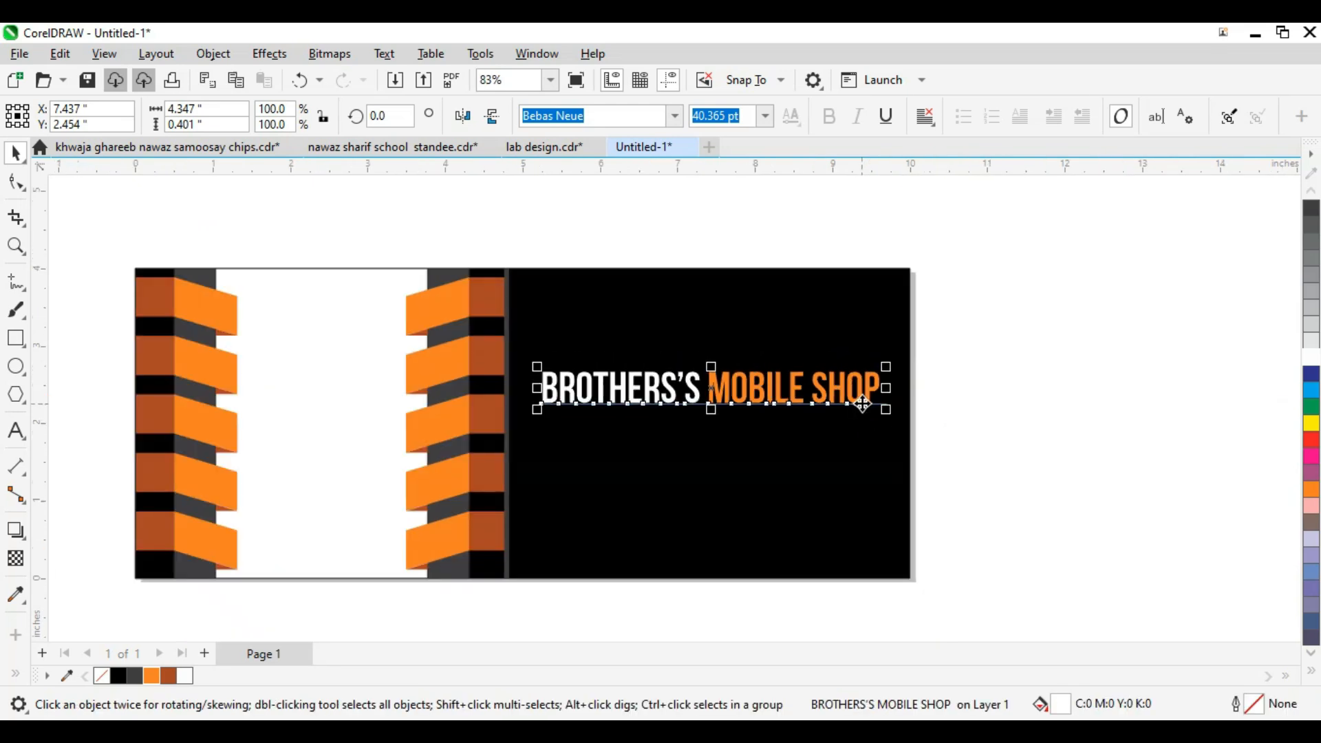
pyautogui.click(806, 497)
# Step: Zoom to the black panel and browse the import dialog to Local Disk (F:)
pyautogui.press('F2')
pyautogui.moveTo(507, 260); pyautogui.dragTo(798, 422)
pyautogui.scroll(-1, 635, 417)
pyautogui.hotkey('ctrl', 'i')
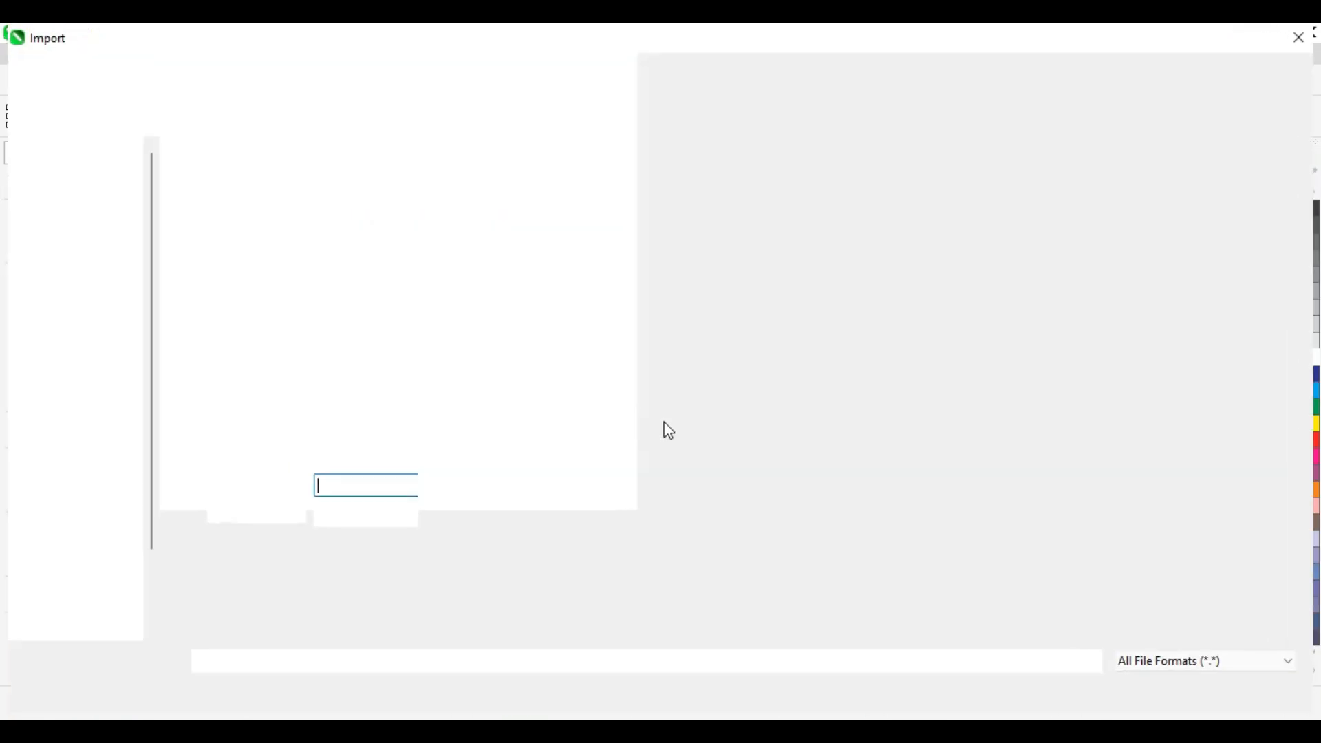
pyautogui.scroll(-3, 102, 525)
pyautogui.scroll(3, 100, 543)
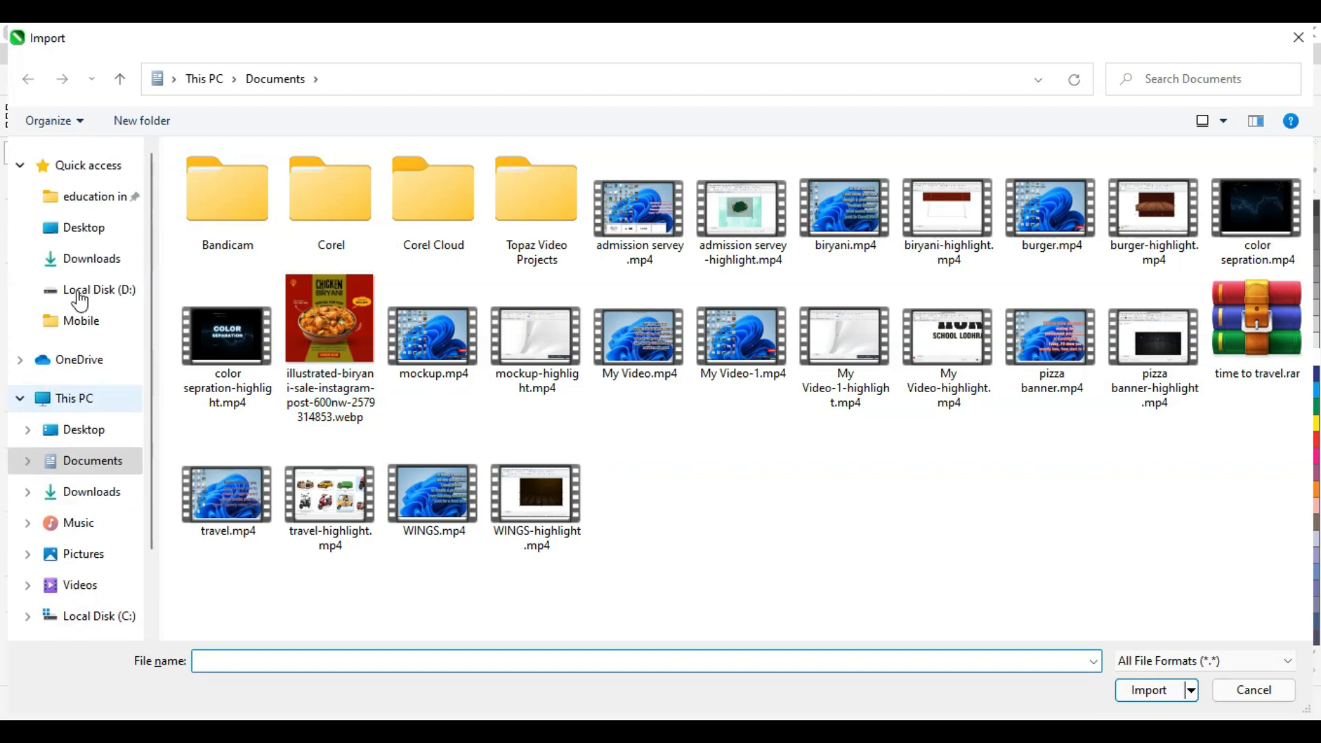
pyautogui.click(83, 260)
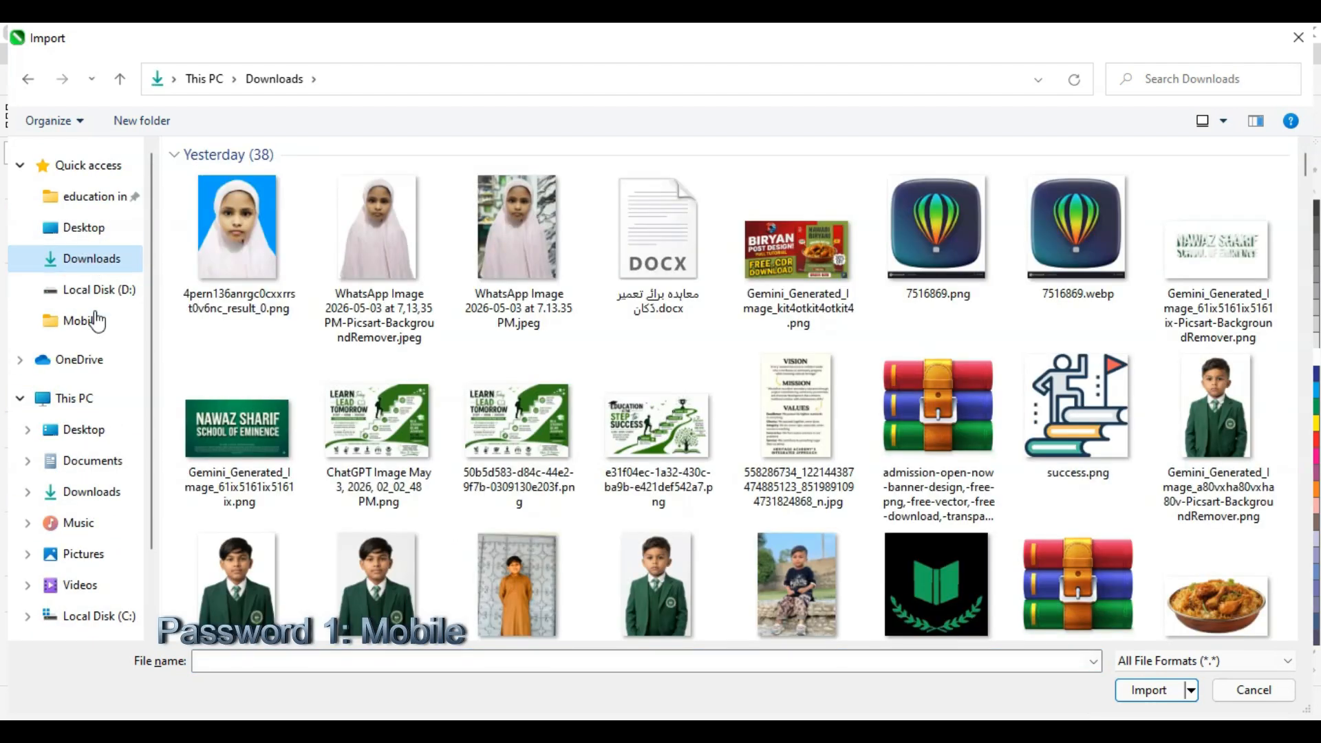
pyautogui.scroll(-1, 96, 571)
pyautogui.click(100, 542)
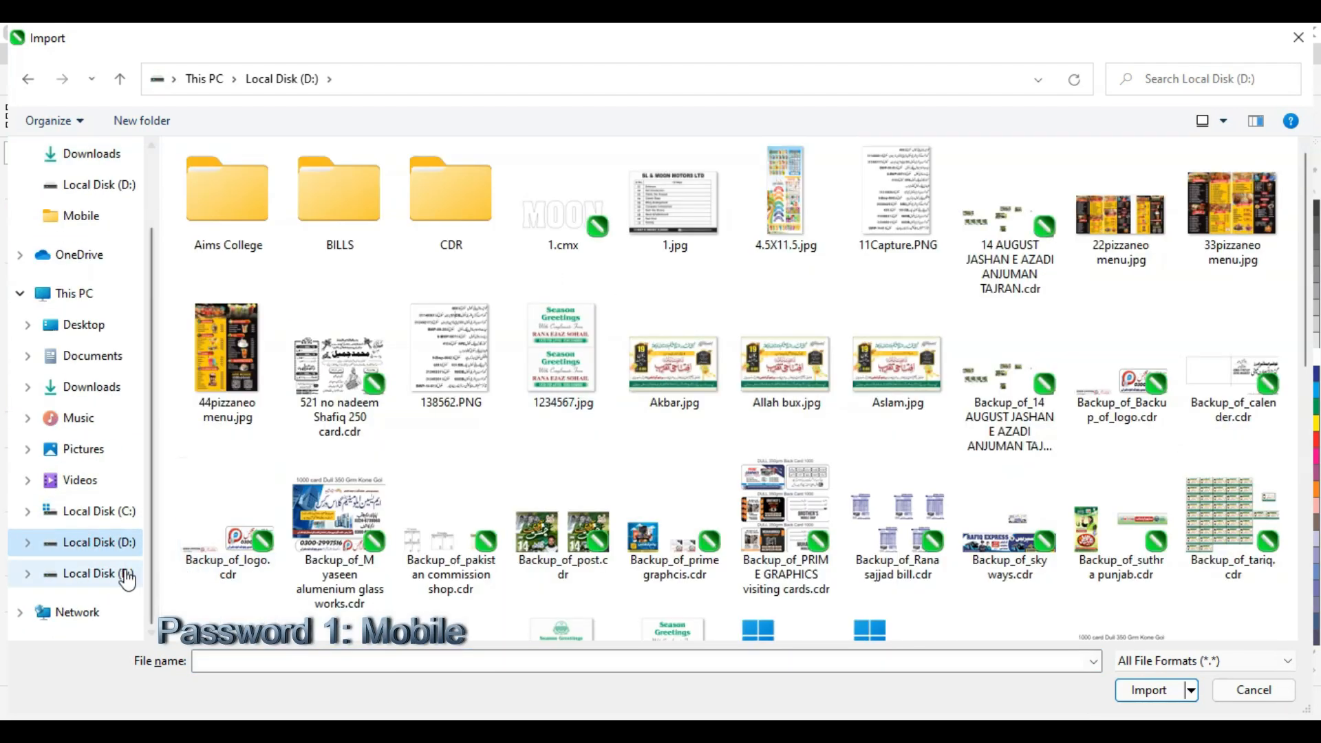
pyautogui.click(103, 573)
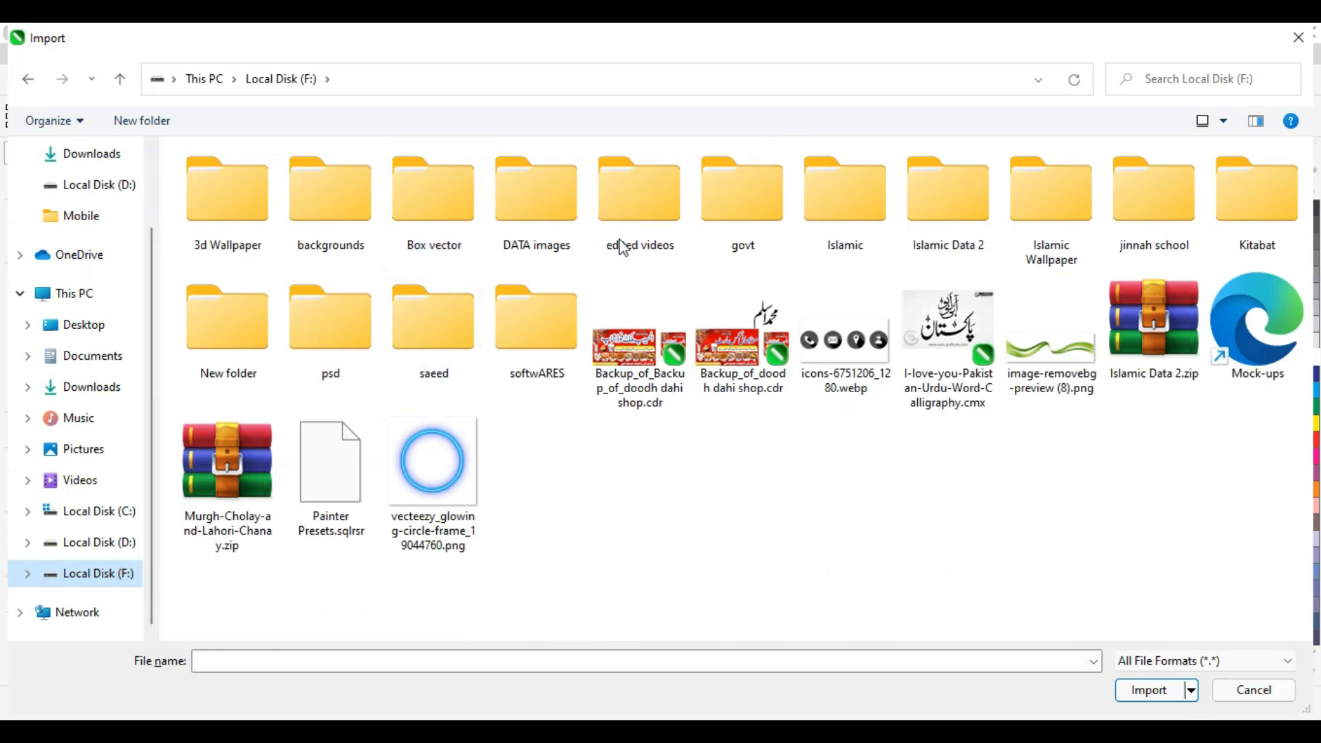
# Step: Import brothers mobile.png from DATA images > Logo & Icons and place it above the title
pyautogui.click(534, 228)
pyautogui.doubleClick(533, 227)
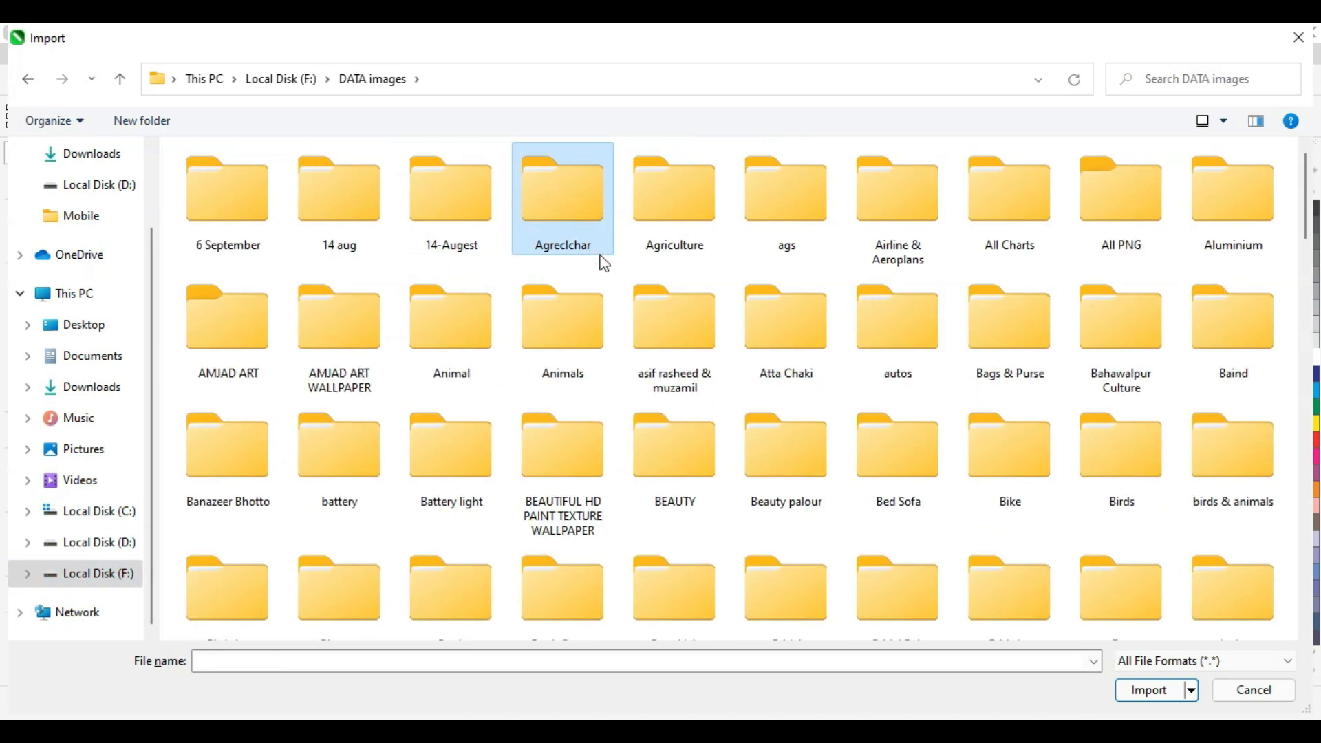
pyautogui.scroll(-10, 604, 264)
pyautogui.doubleClick(604, 264)
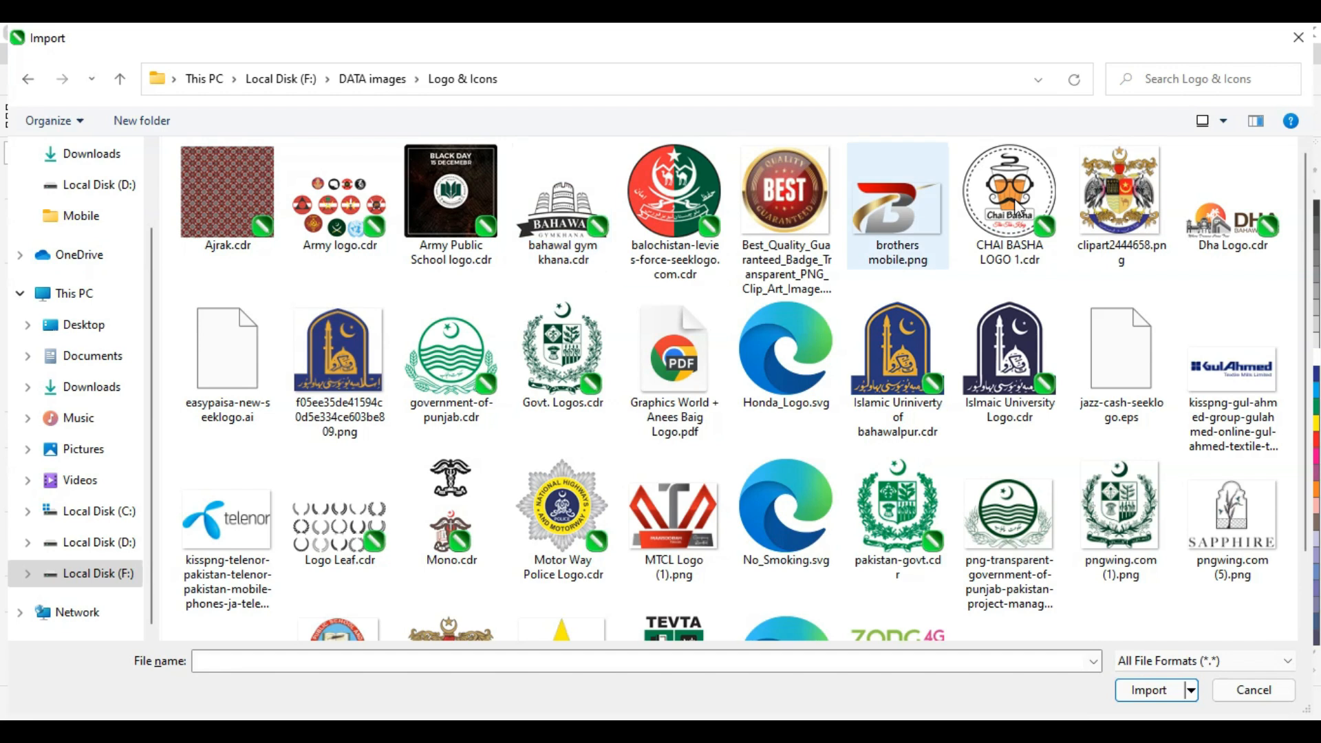
pyautogui.doubleClick(885, 207)
pyautogui.moveTo(661, 239); pyautogui.dragTo(1077, 479)
pyautogui.scroll(-3, 857, 411)
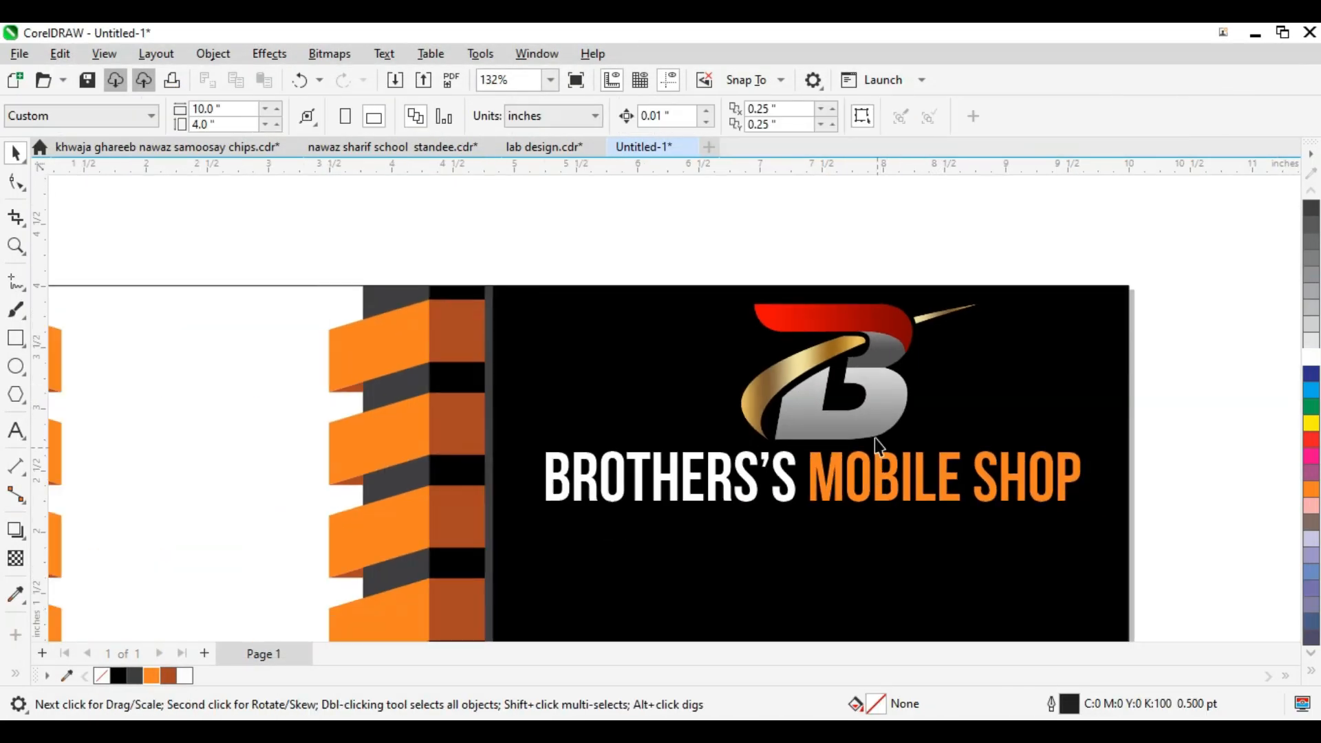
pyautogui.click(868, 413)
# Step: Shrink the B logo and group it with the shop title using Ctrl+G
pyautogui.moveTo(987, 451); pyautogui.dragTo(939, 419)
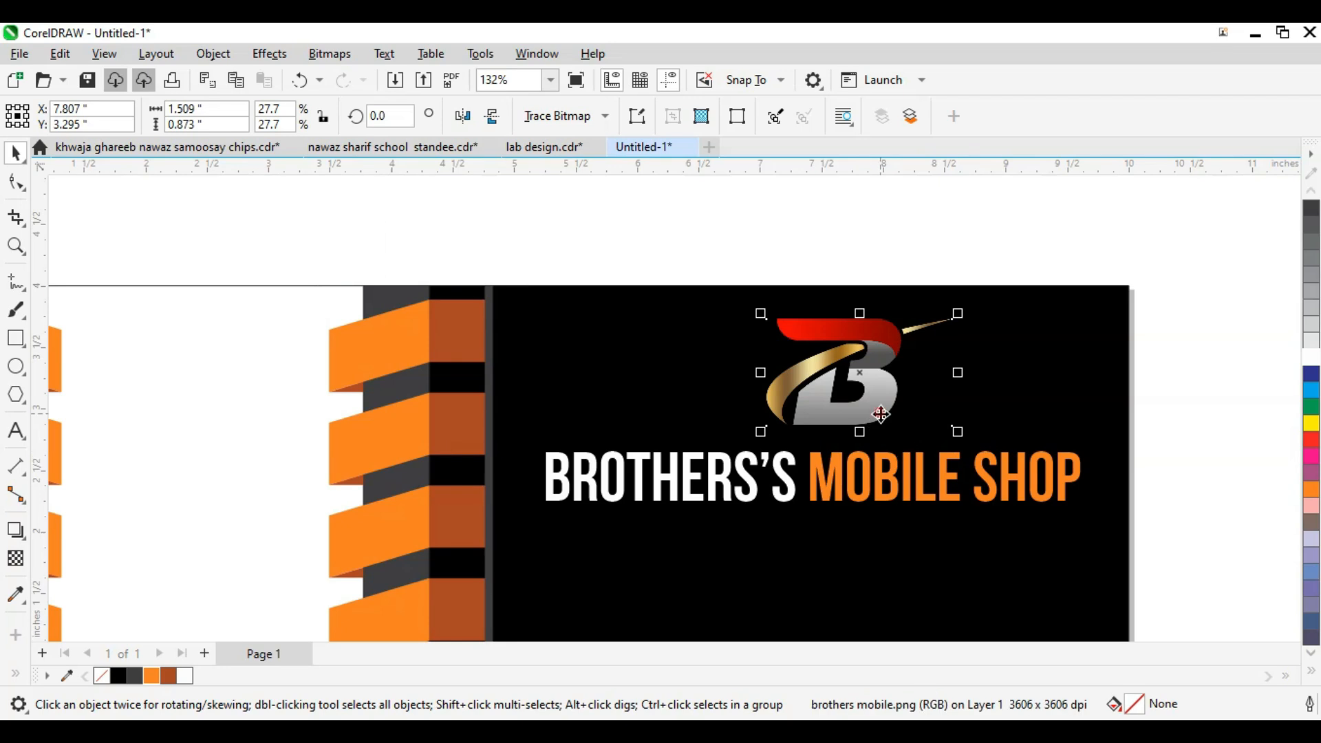
pyautogui.keyDown('shift'); pyautogui.click(846, 465); pyautogui.keyUp('shift')
pyautogui.moveTo(1174, 274); pyautogui.dragTo(527, 559)
pyautogui.scroll(-1, 740, 437)
pyautogui.moveTo(916, 246); pyautogui.dragTo(638, 476)
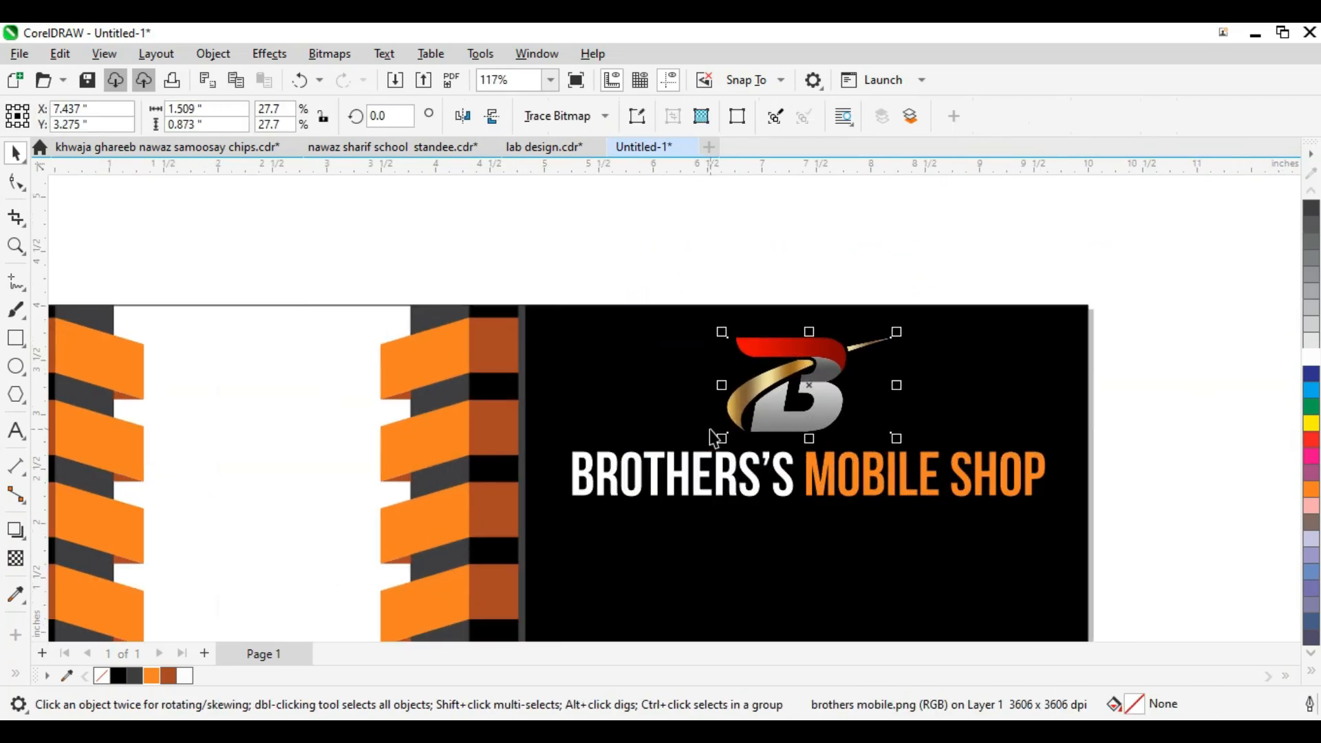
pyautogui.scroll(-1, 1025, 348)
pyautogui.moveTo(1034, 320); pyautogui.dragTo(553, 584)
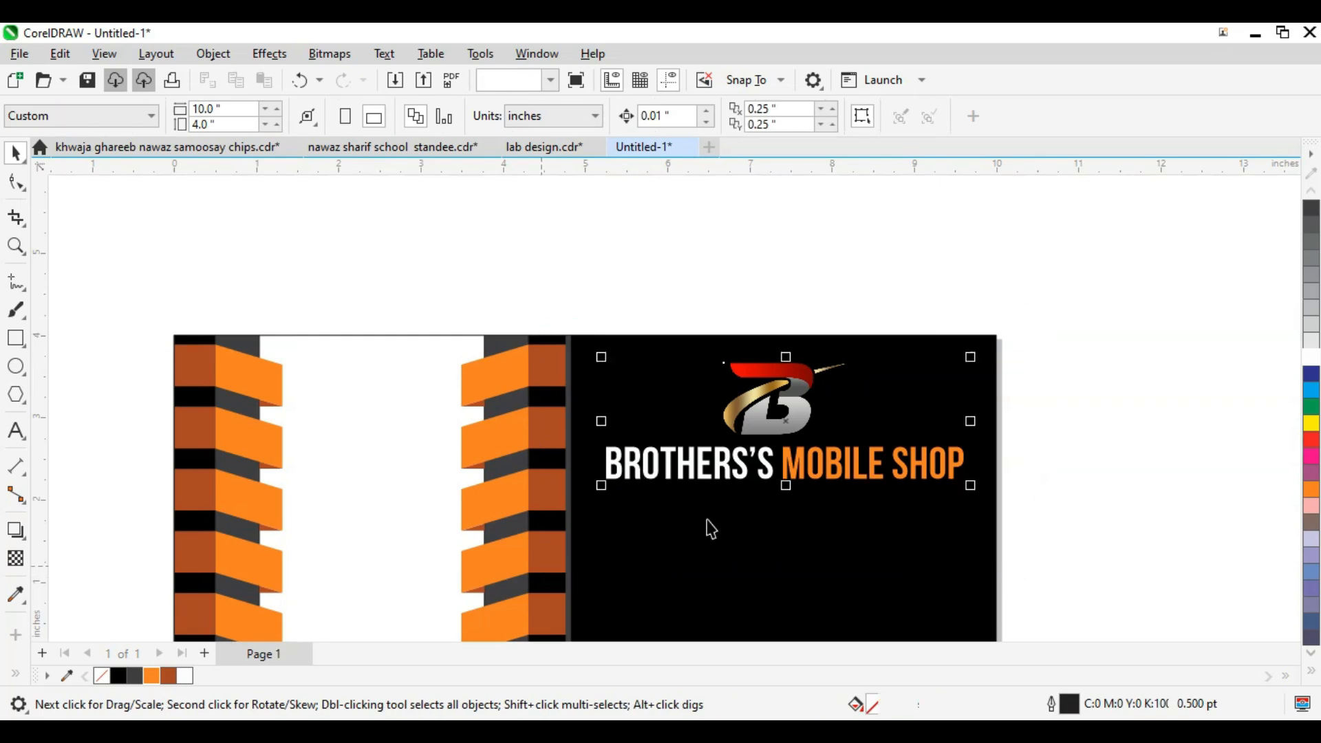
pyautogui.scroll(3, 796, 481)
pyautogui.hotkey('ctrl', 'g')
pyautogui.scroll(-2, 790, 466)
pyautogui.scroll(-2, 784, 497)
# Step: Select the card's clipped background frame
pyautogui.click(722, 613)
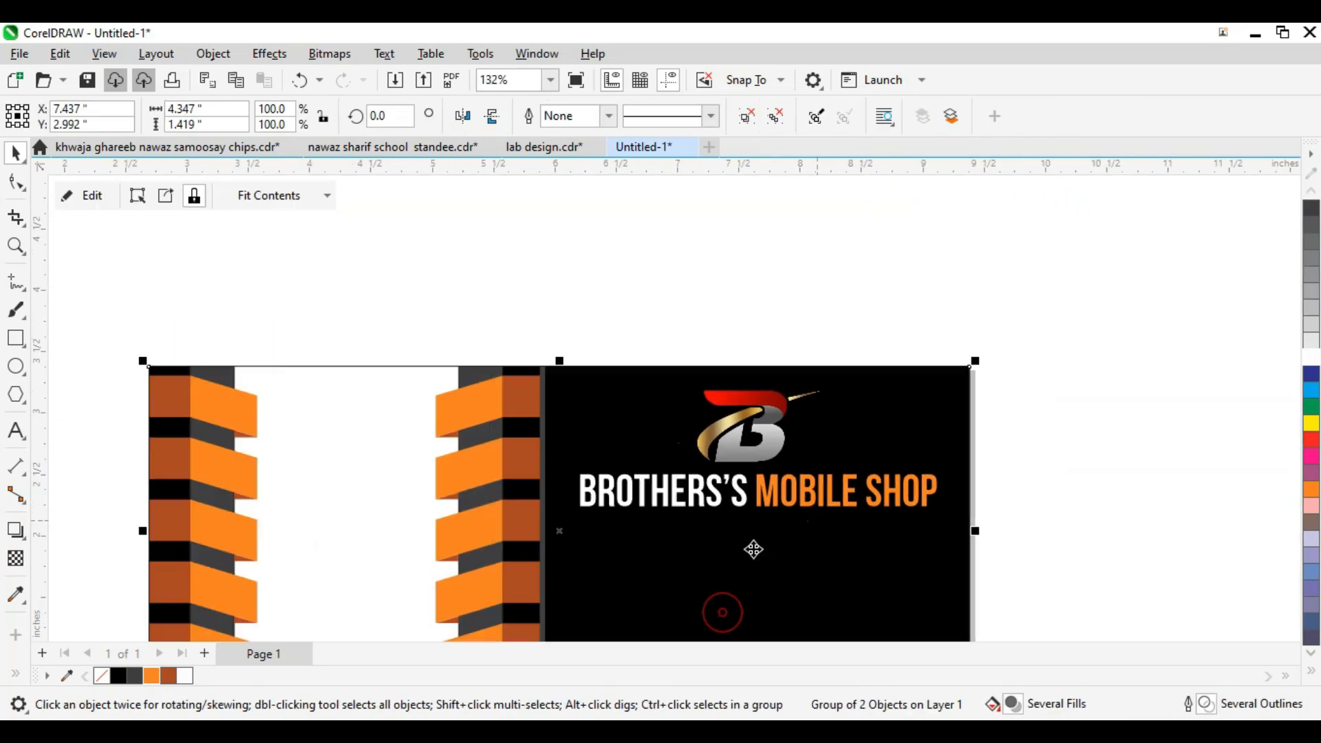
pyautogui.click(731, 555)
pyautogui.scroll(-1, 829, 512)
# Step: Draw a polygon below the card and zoom to it
pyautogui.press('F2')
pyautogui.moveTo(591, 482); pyautogui.dragTo(1002, 674)
pyautogui.scroll(-1, 683, 450)
pyautogui.press('F2')
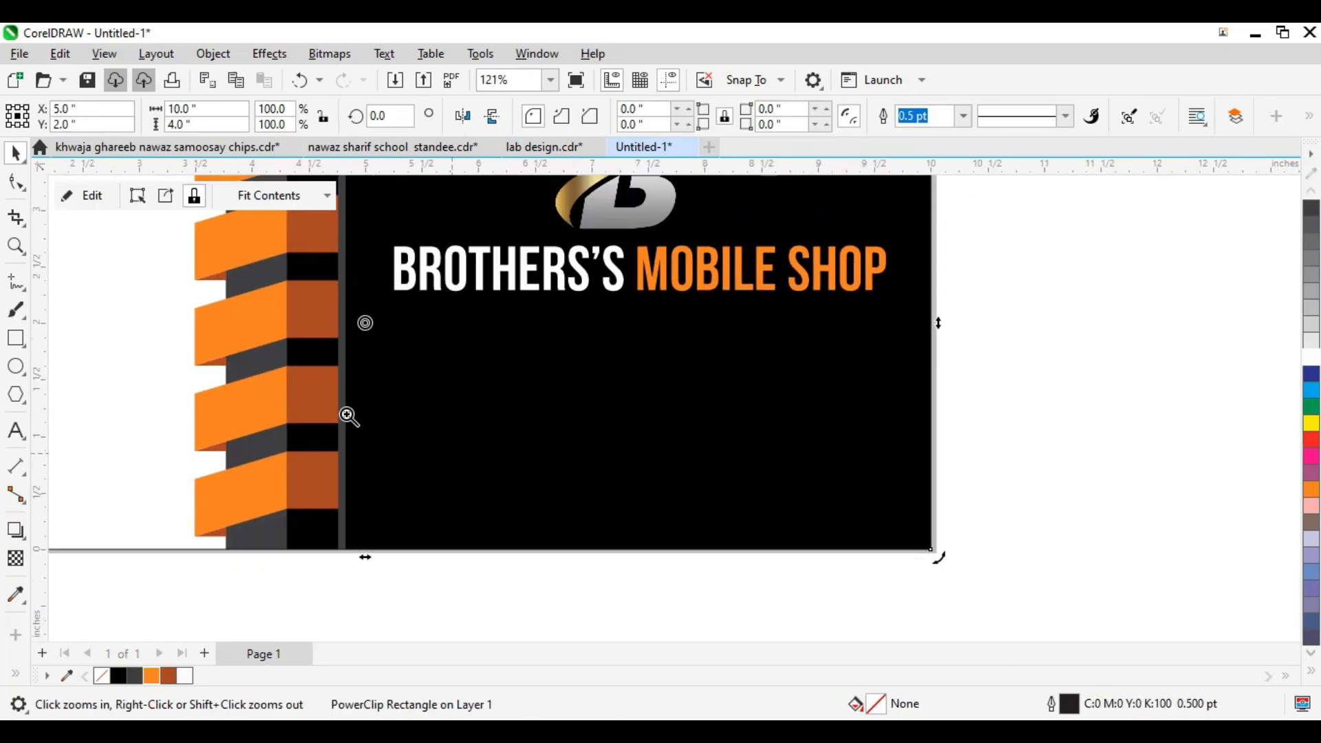
pyautogui.moveTo(884, 583); pyautogui.dragTo(895, 585)
pyautogui.scroll(-1, 560, 422)
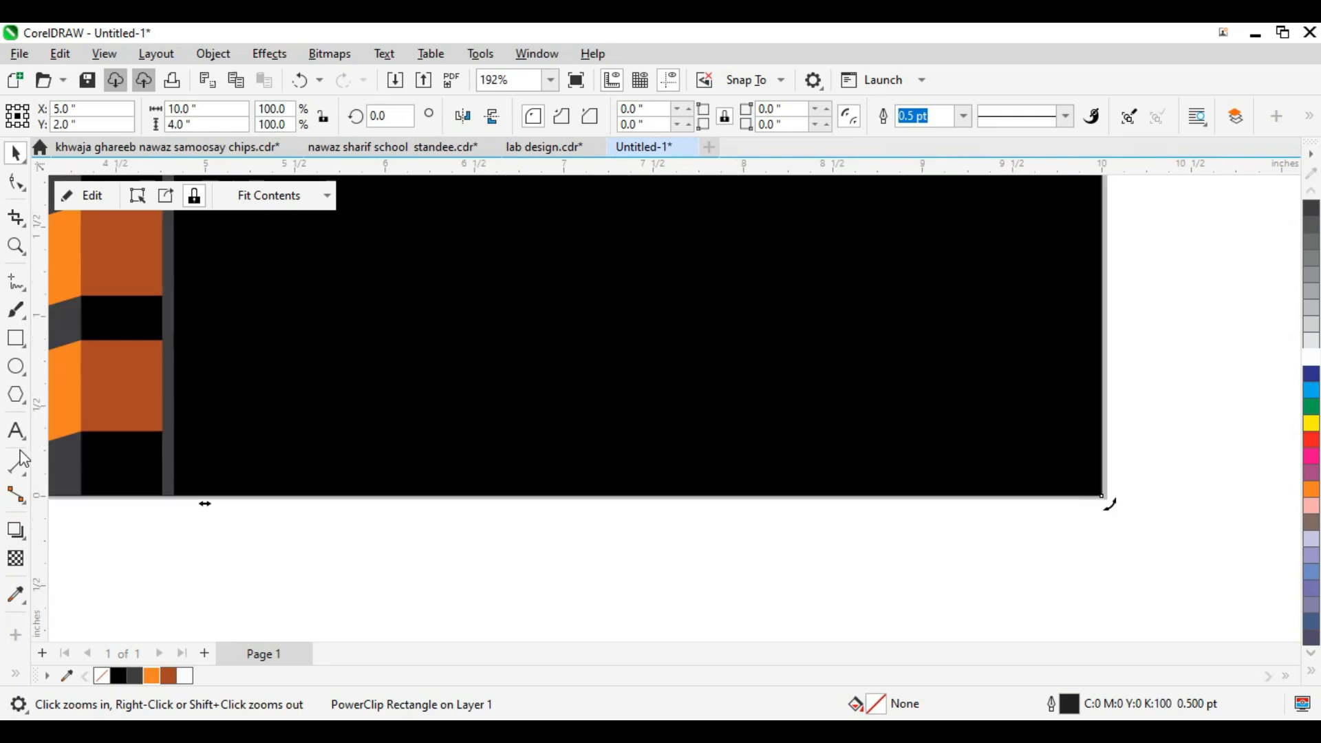
pyautogui.click(16, 396)
pyautogui.moveTo(206, 536); pyautogui.dragTo(330, 613)
pyautogui.press('space')
pyautogui.click(262, 579)
pyautogui.click(264, 588)
pyautogui.hotkey('shift', 'F2')
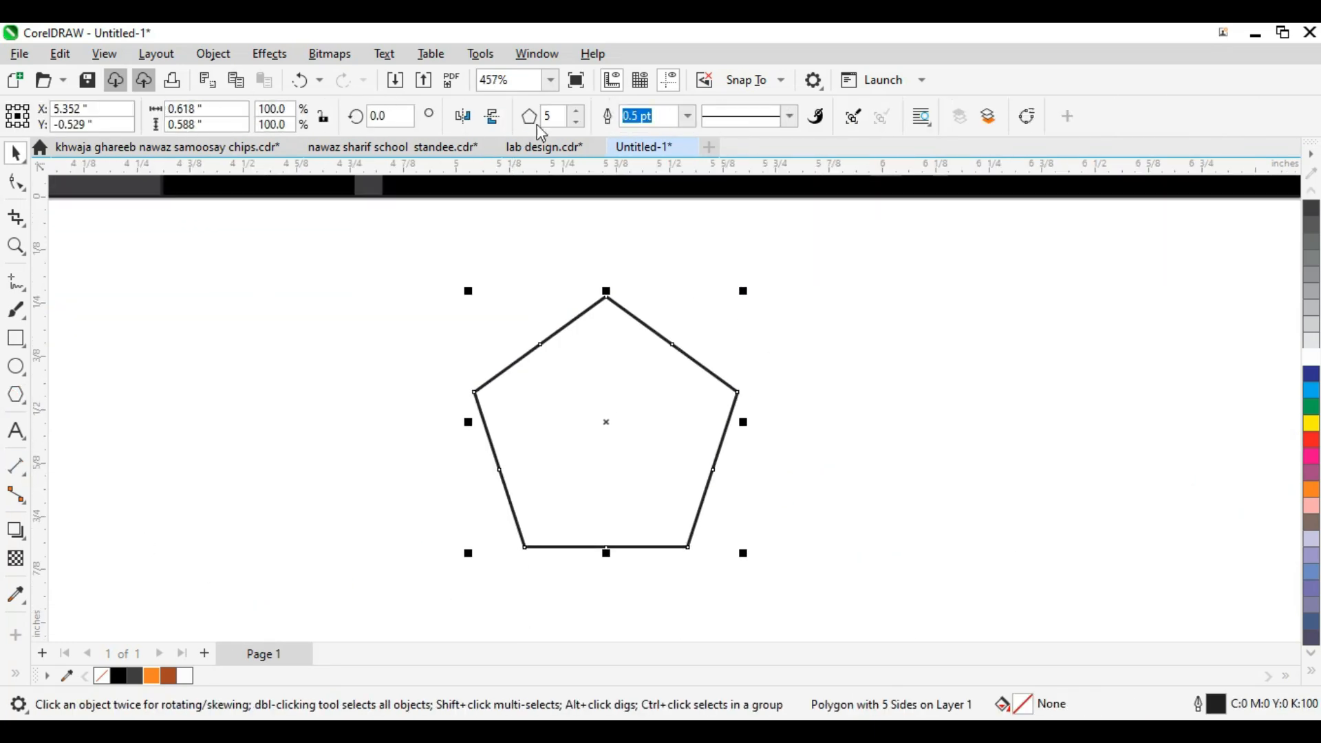
# Step: Make the polygon a six-sided hexagon, convert it to curves and select all its nodes
pyautogui.write('6')
pyautogui.press('Return')
pyautogui.hotkey('ctrl', 'q')
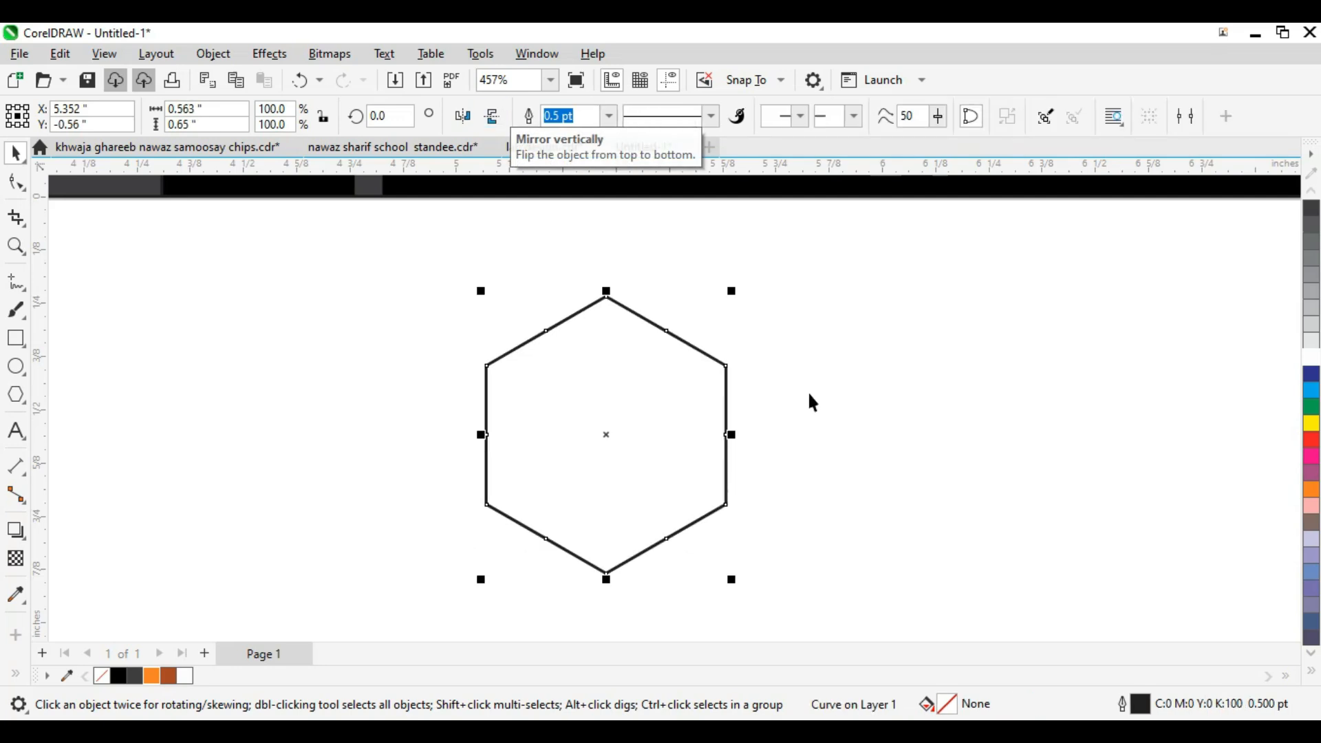
pyautogui.press('F10')
pyautogui.moveTo(384, 276); pyautogui.dragTo(942, 640)
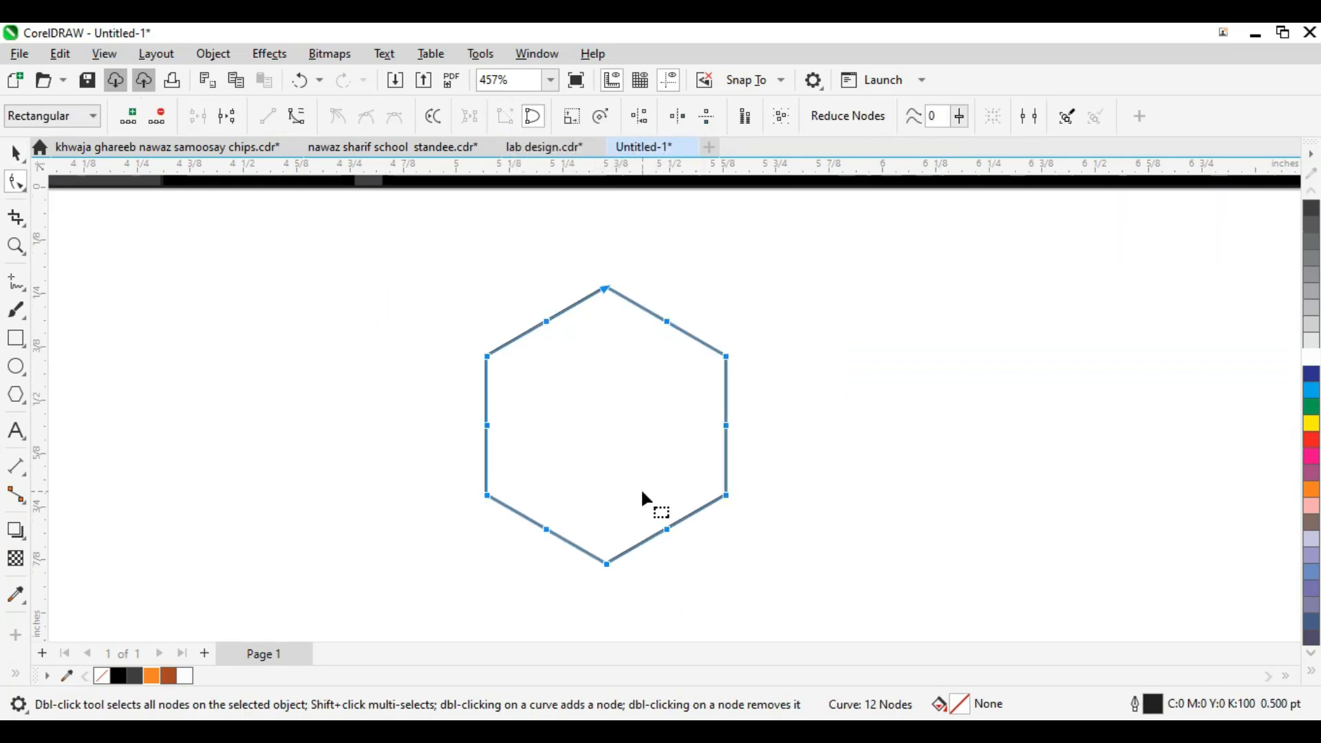
pyautogui.scroll(1, 702, 288)
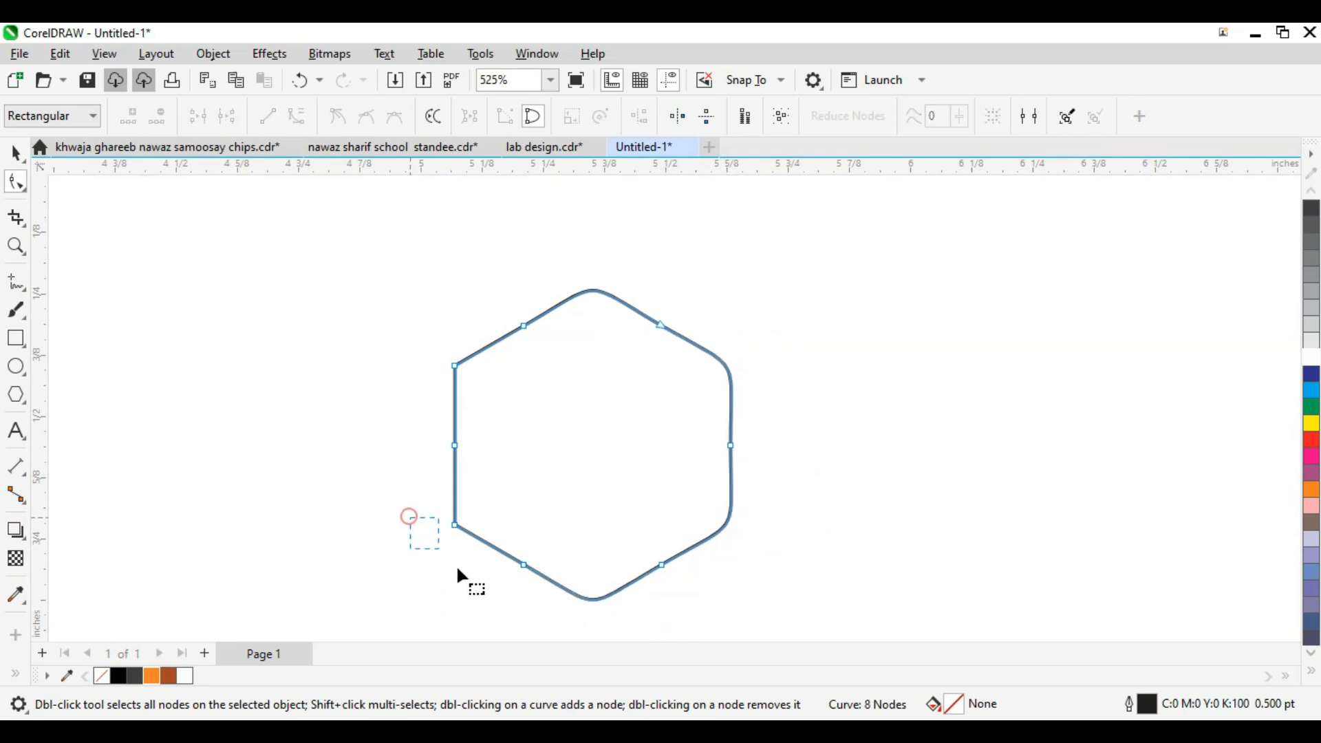
pyautogui.scroll(-4, 441, 412)
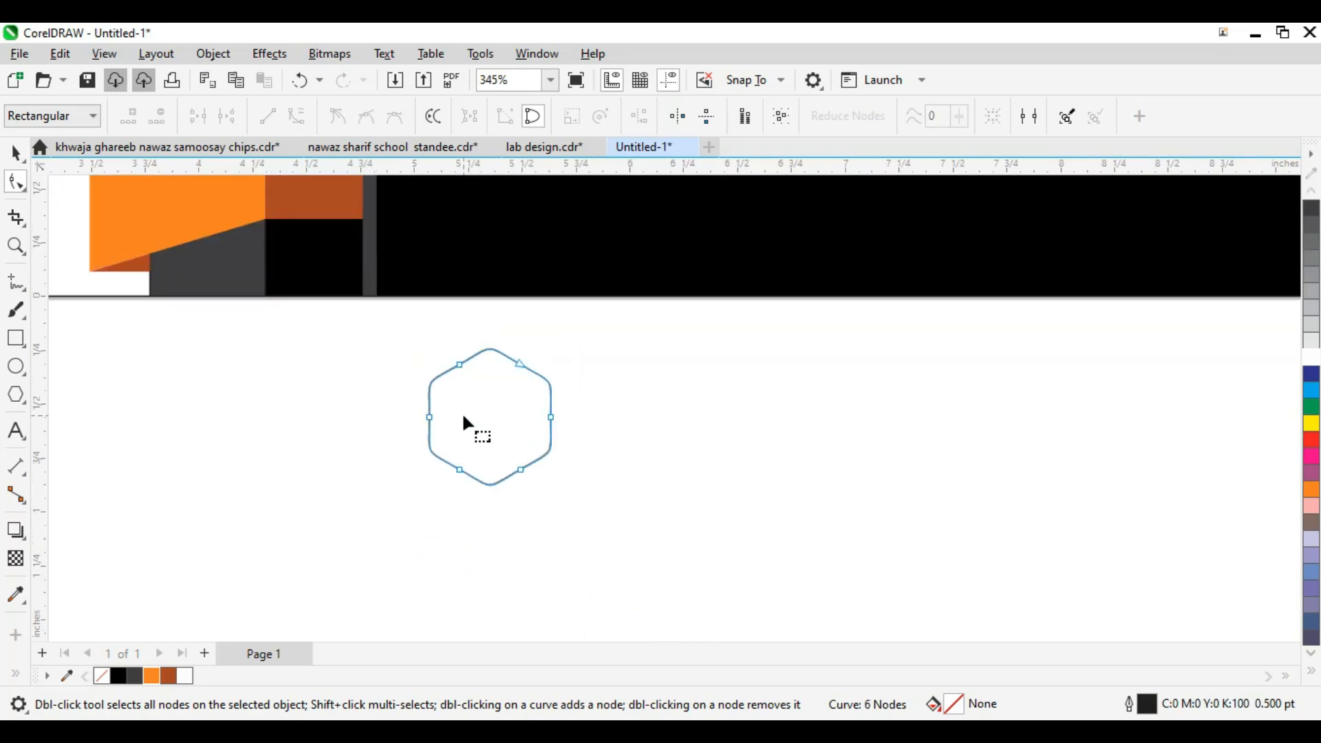
# Step: Move the hexagon up onto the black panel, nudging it slightly left
pyautogui.press('space')
pyautogui.scroll(2, 487, 375)
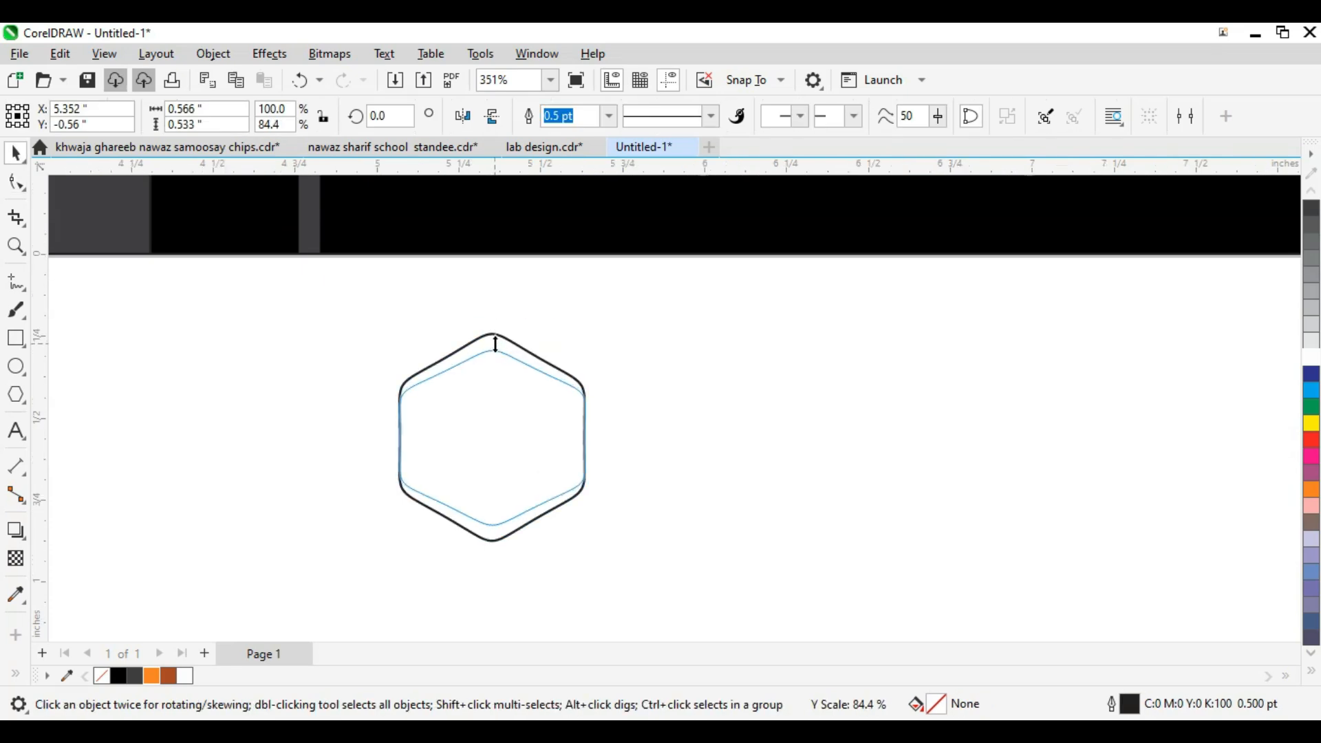
pyautogui.scroll(-3, 504, 445)
pyautogui.moveTo(502, 492); pyautogui.dragTo(501, 331)
pyautogui.scroll(3, 459, 283)
pyautogui.scroll(-2, 546, 399)
pyautogui.moveTo(597, 420); pyautogui.dragTo(583, 421)
pyautogui.scroll(-2, 483, 435)
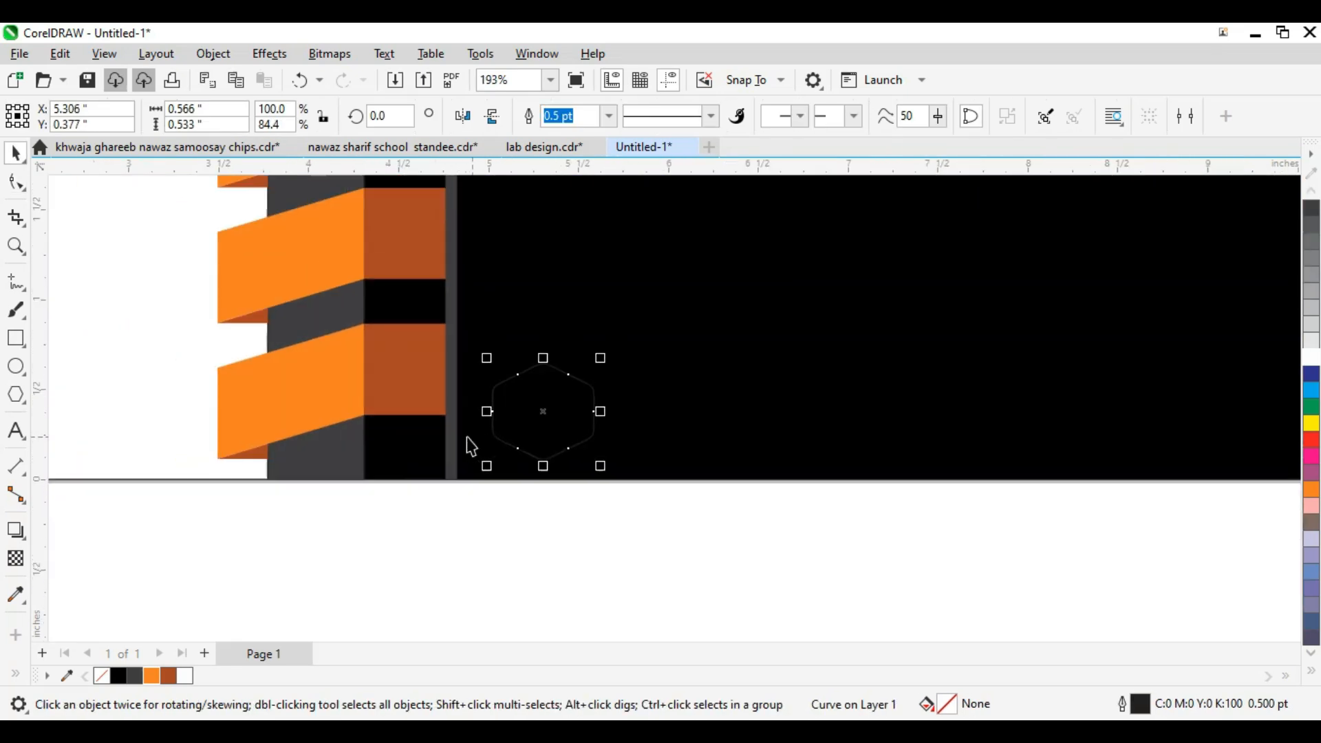
pyautogui.scroll(1, 546, 419)
# Step: Give the hexagon a vertical fountain fill from pale peach to the card's orange
pyautogui.press('g')
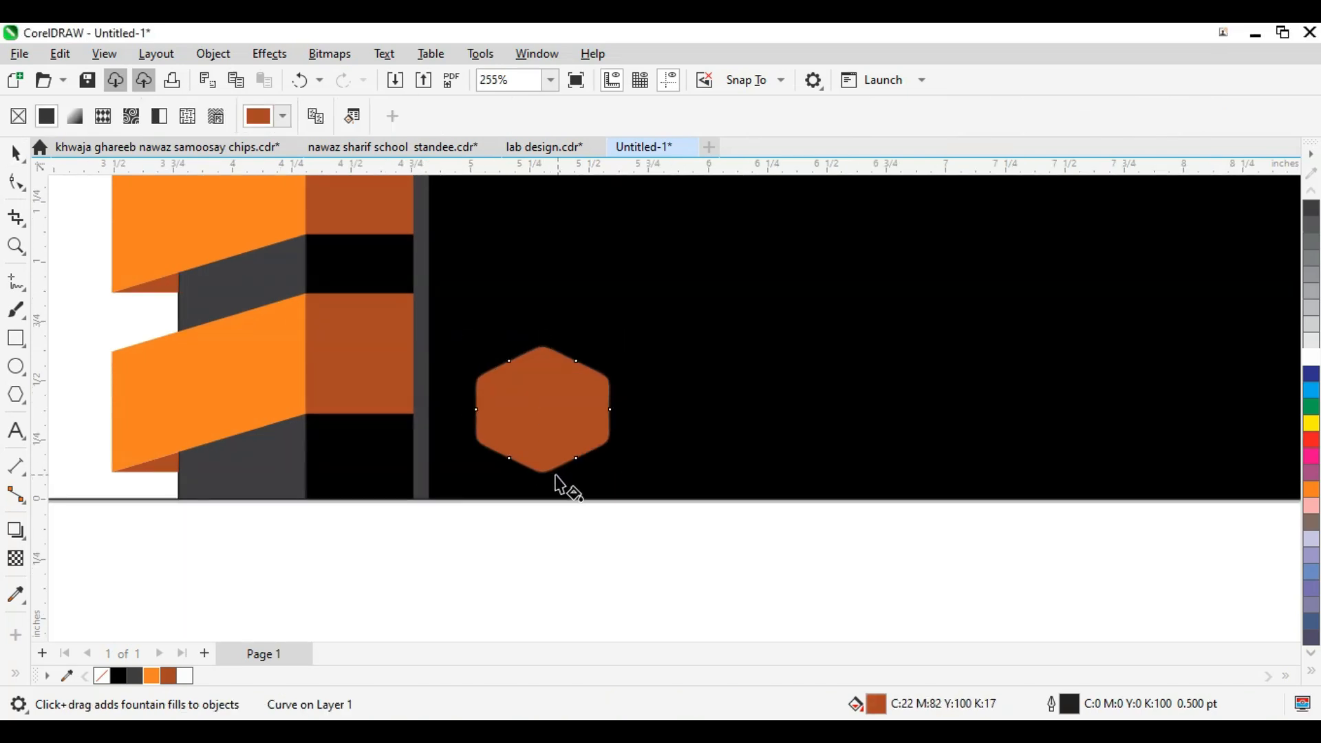
pyautogui.moveTo(544, 389); pyautogui.dragTo(543, 316)
pyautogui.moveTo(545, 395); pyautogui.dragTo(538, 427)
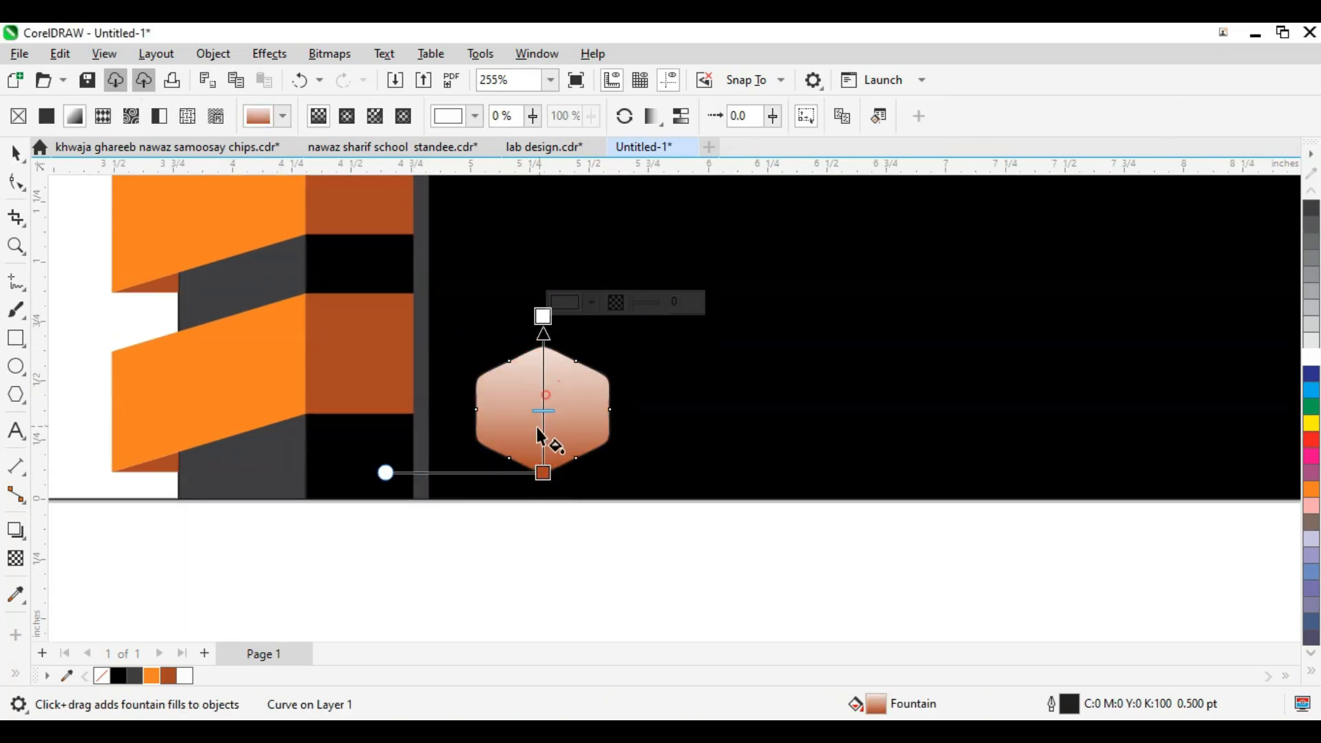
pyautogui.click(543, 473)
pyautogui.click(254, 410)
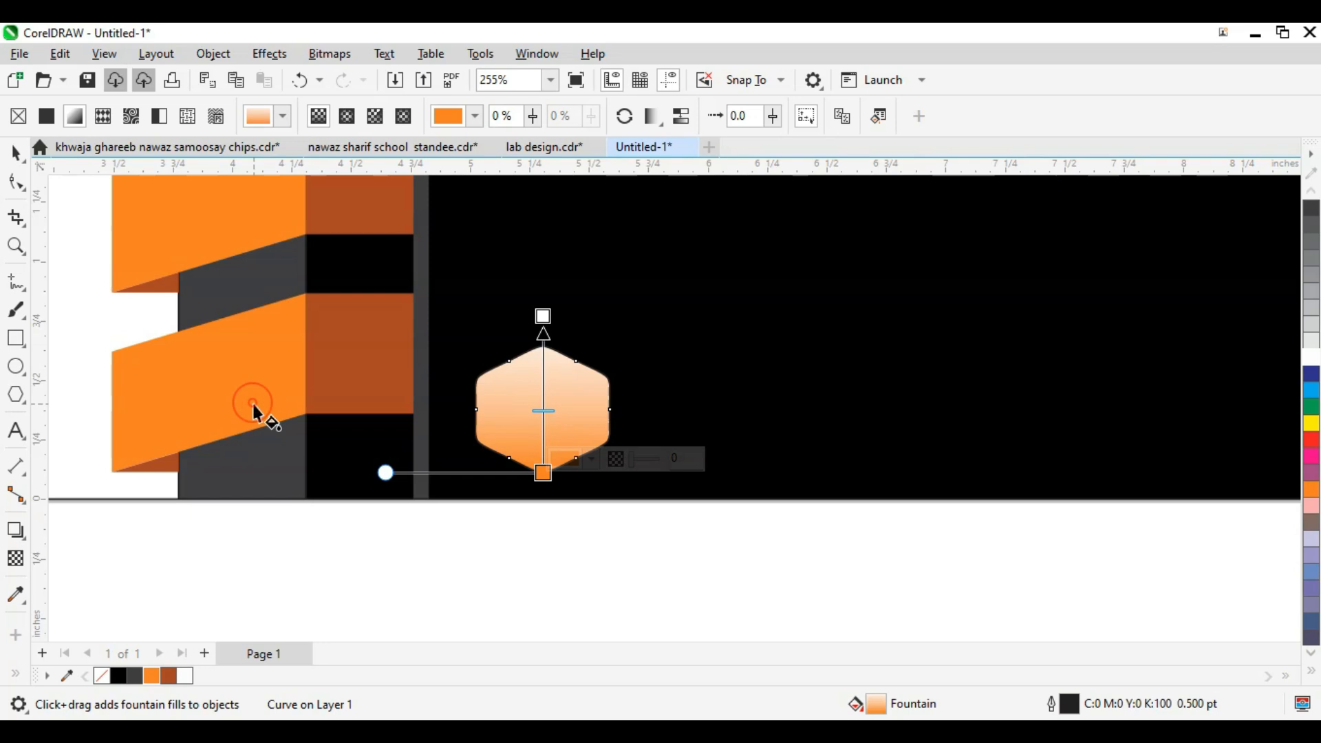
# Step: Copy the hexagon rightward and repeat with Ctrl+D to build a row of five hexagons
pyautogui.click(645, 535)
pyautogui.press('space')
pyautogui.moveTo(674, 554); pyautogui.dragTo(462, 324)
pyautogui.scroll(-1, 513, 406)
pyautogui.moveTo(519, 423); pyautogui.dragTo(635, 443)
pyautogui.scroll(-2, 634, 443)
pyautogui.hotkey('ctrl', 'd')
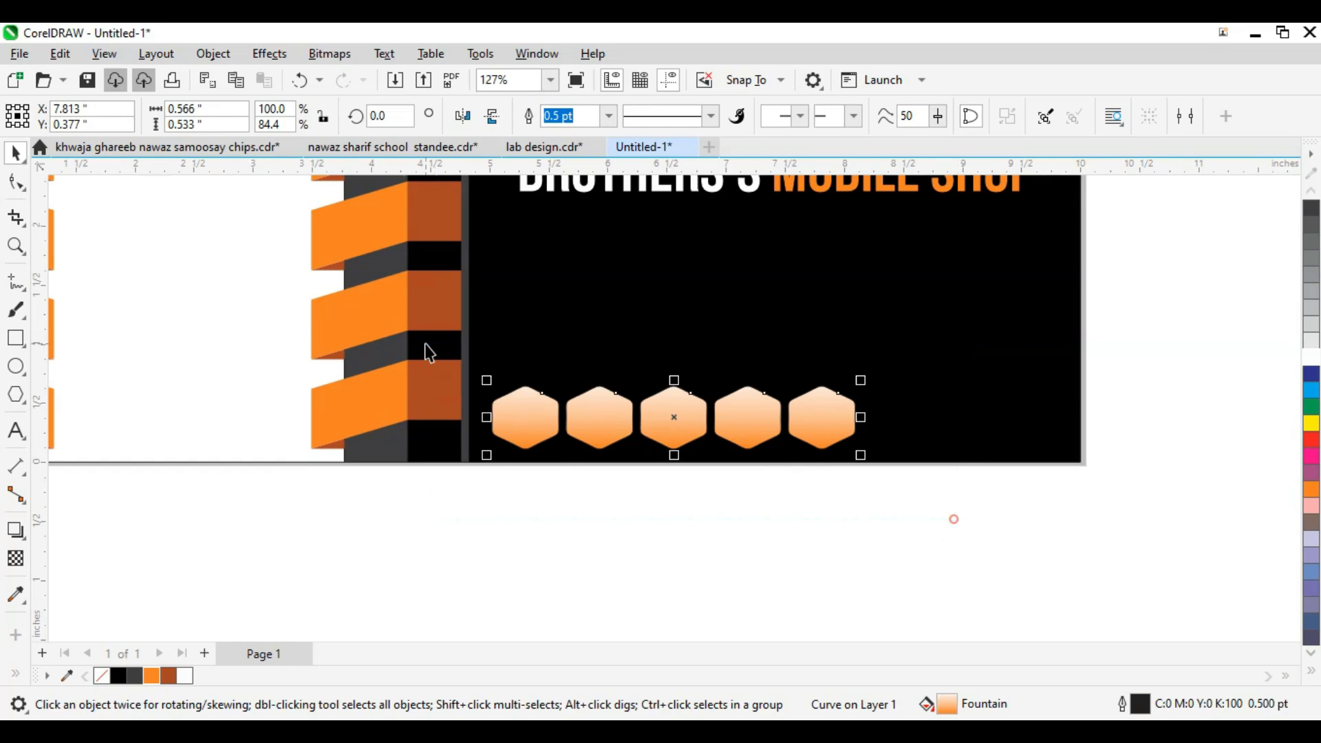
# Step: Scale up the five hexagons together and group them with Ctrl+G
pyautogui.moveTo(860, 379); pyautogui.dragTo(1127, 352)
pyautogui.scroll(-1, 1113, 365)
pyautogui.hotkey('ctrl', 'g')
pyautogui.scroll(3, 908, 443)
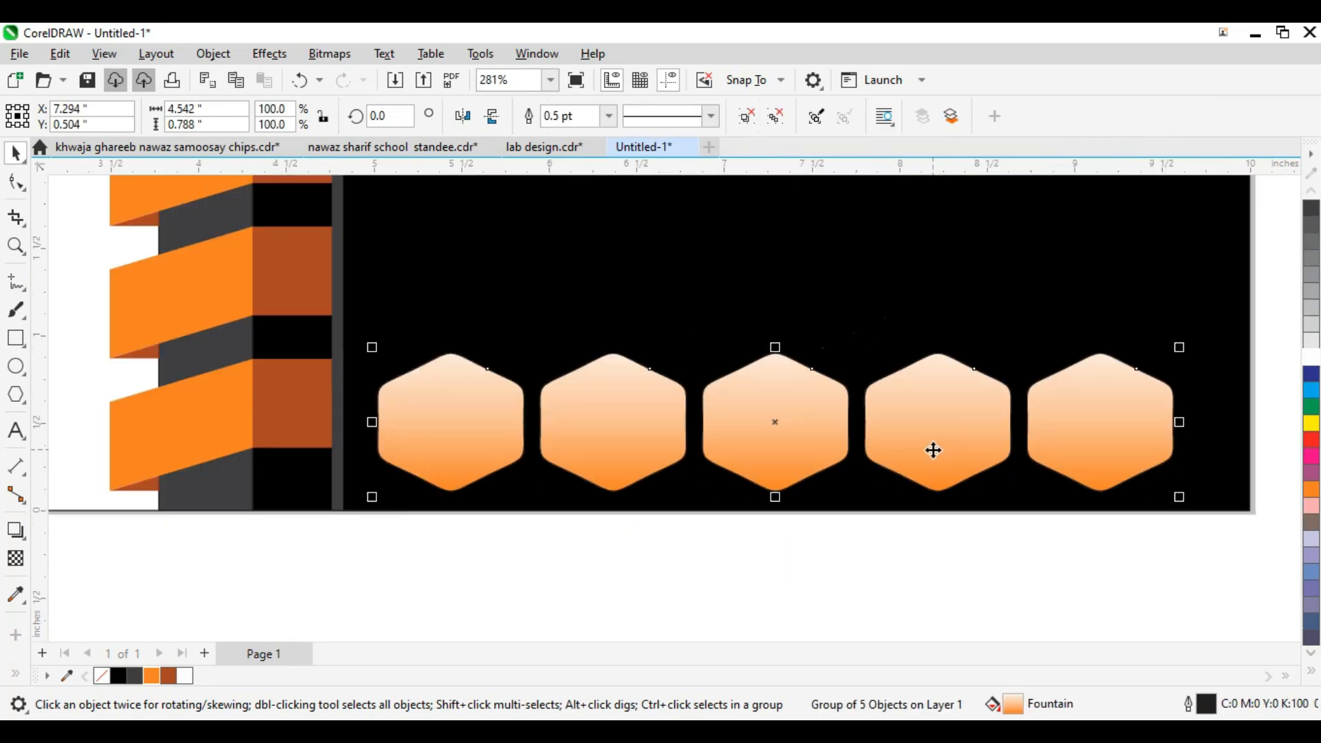
# Step: Nudge the hexagon group right across the panel's bottom, then deselect it
pyautogui.press('Right')
pyautogui.scroll(-1, 555, 480)
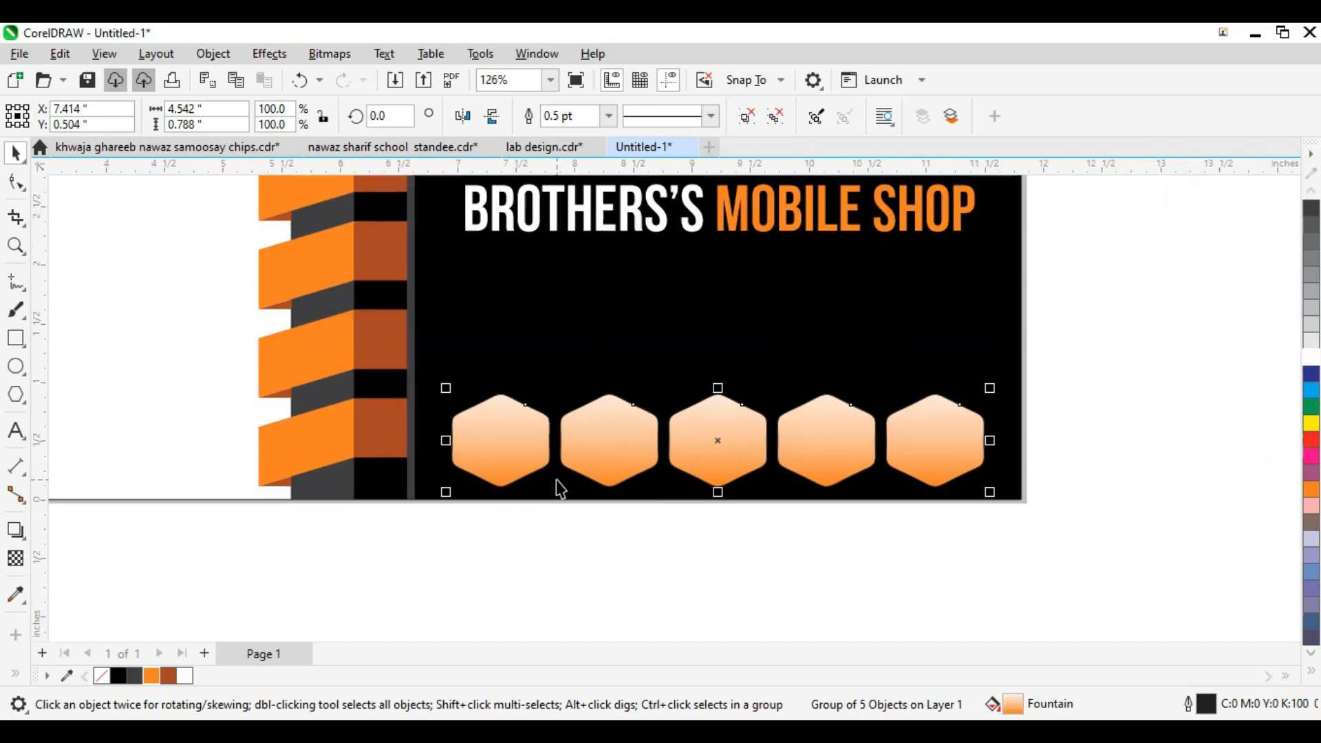
pyautogui.scroll(-1, 835, 481)
pyautogui.scroll(-1, 1046, 383)
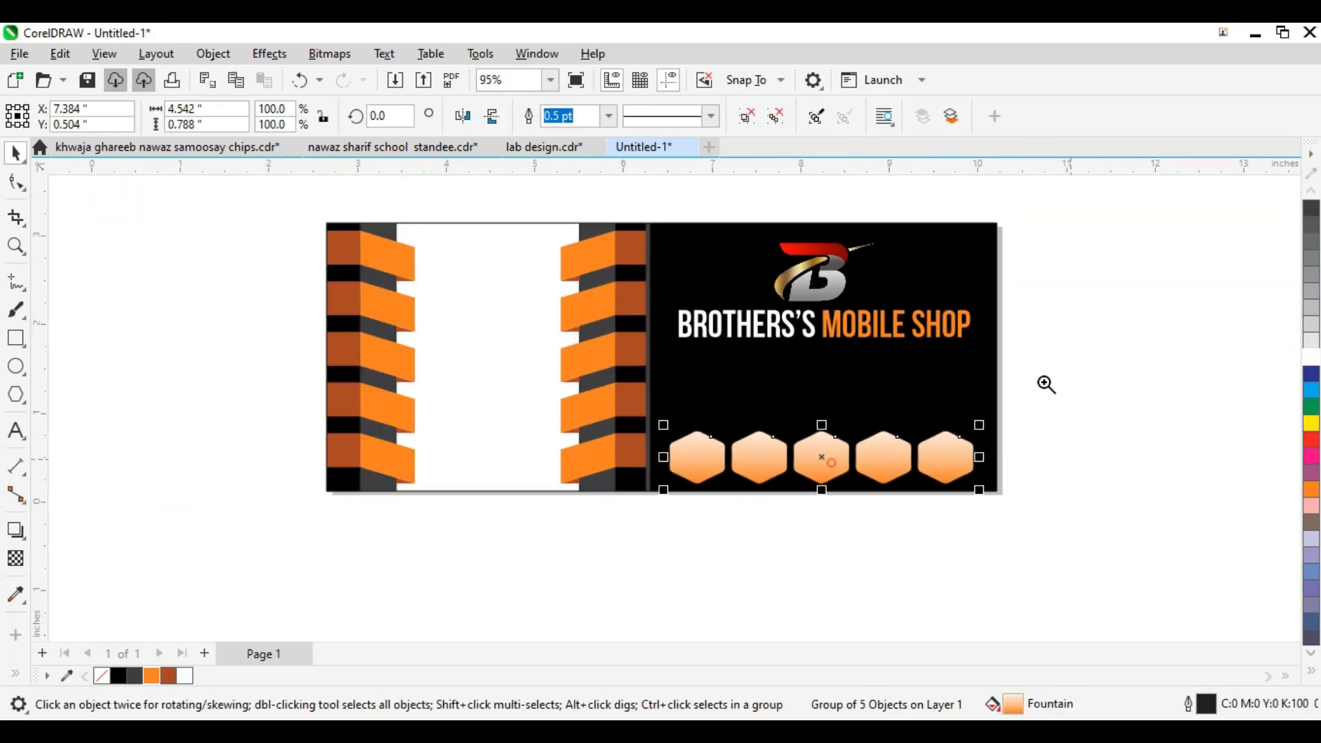
pyautogui.scroll(2, 834, 474)
pyautogui.click(693, 532)
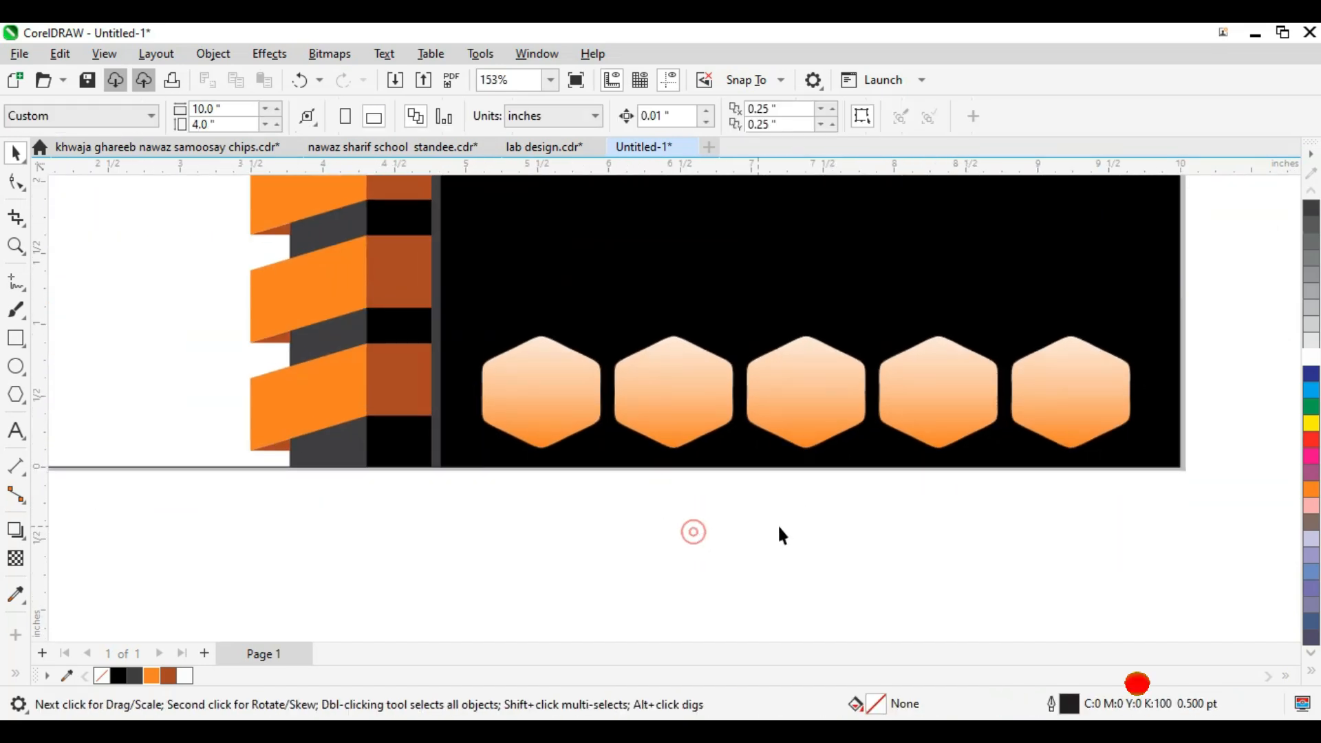
pyautogui.click(922, 433)
pyautogui.click(894, 495)
# Step: Open the Import dialog (Ctrl+I) in the F:\DATA images\Mobile folder
pyautogui.hotkey('ctrl', 'i')
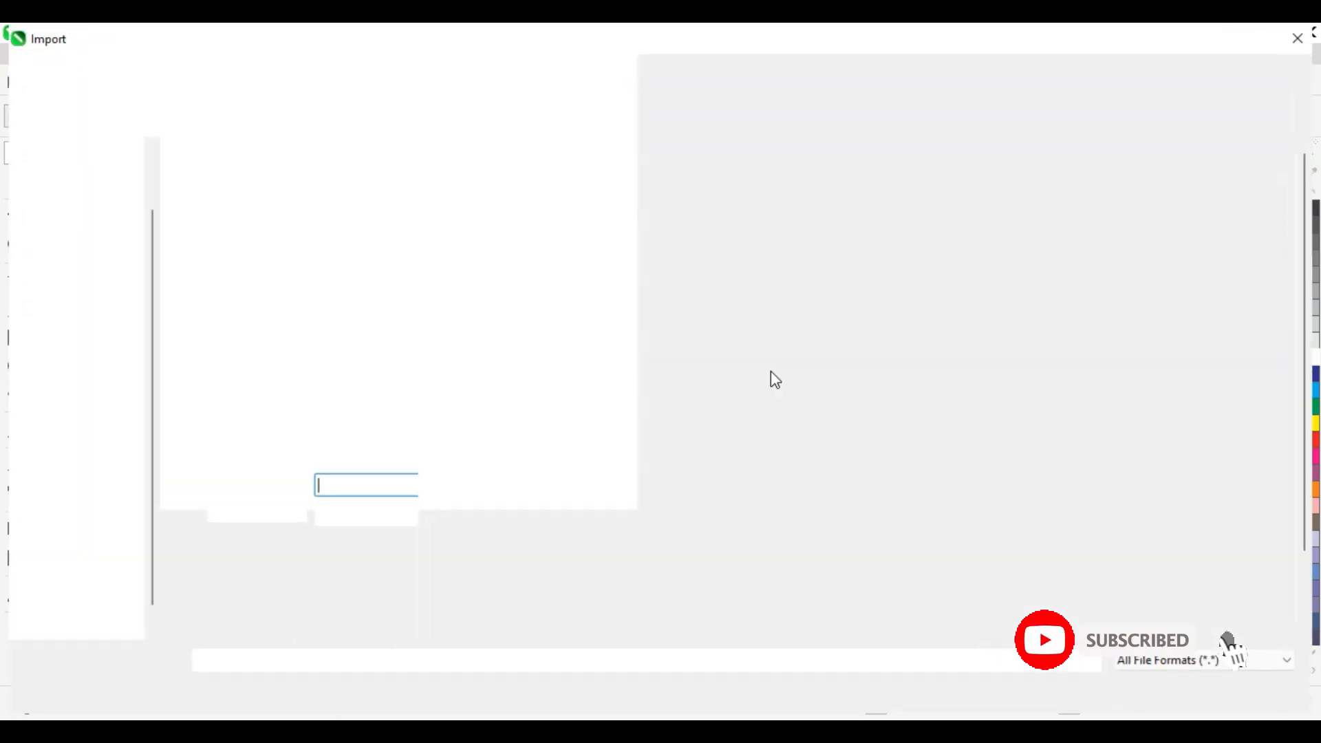
pyautogui.click(101, 605)
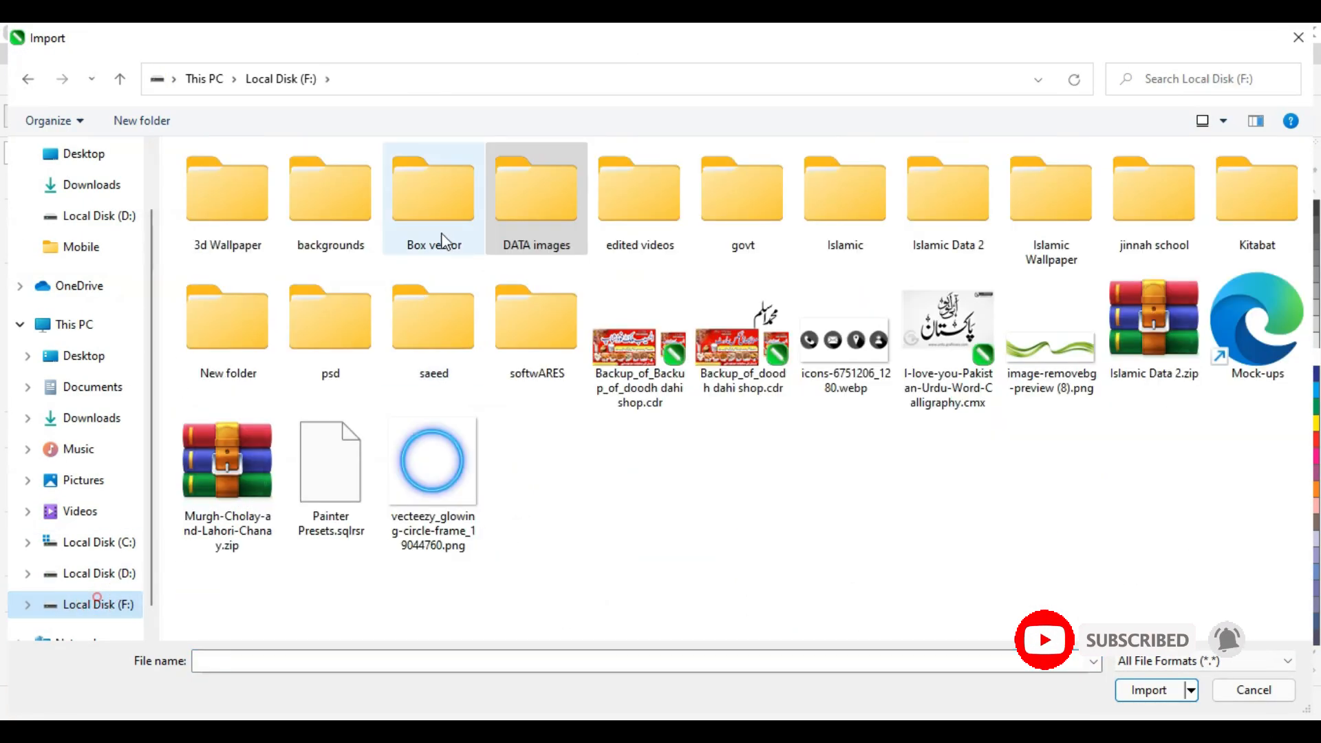
pyautogui.click(560, 241)
pyautogui.doubleClick(561, 242)
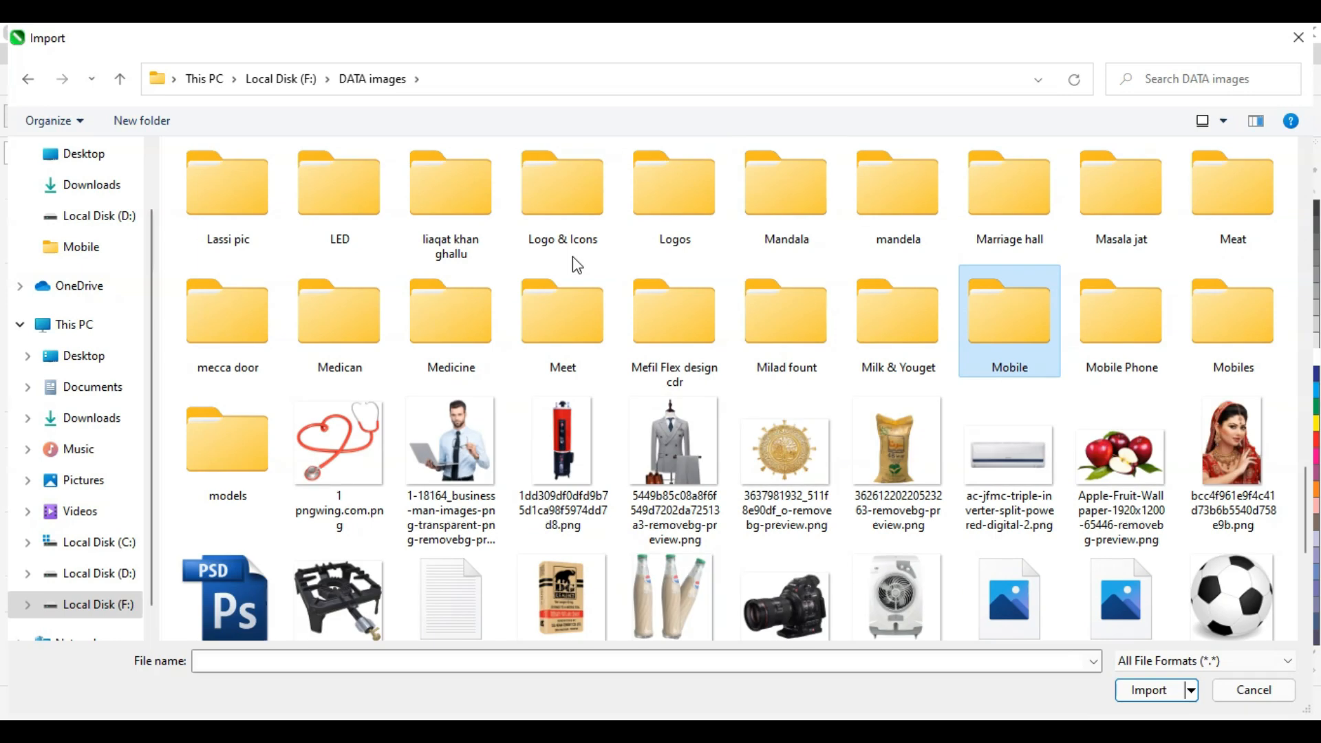
pyautogui.press('Return')
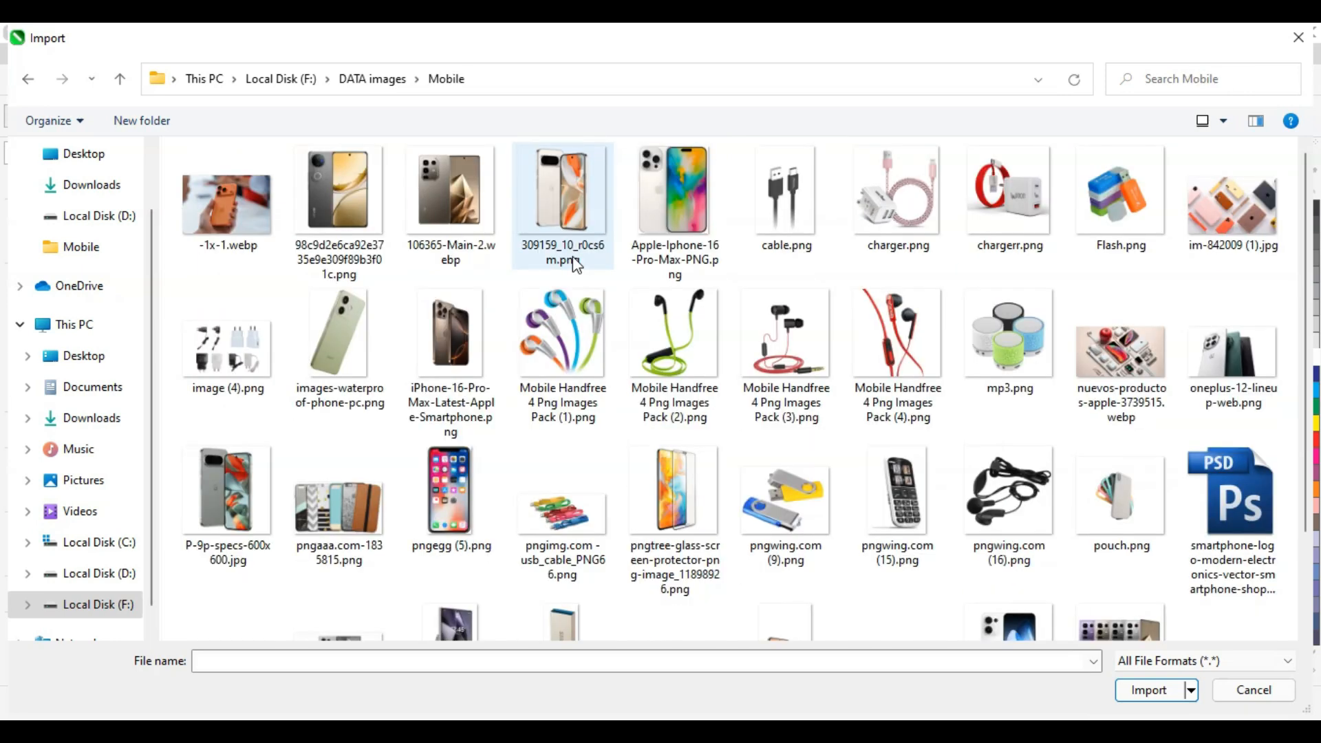
# Step: Import cable, chargerr, mp3, screen protector, pouch, usb and handsfree images, placing the cable below the card
pyautogui.click(794, 213)
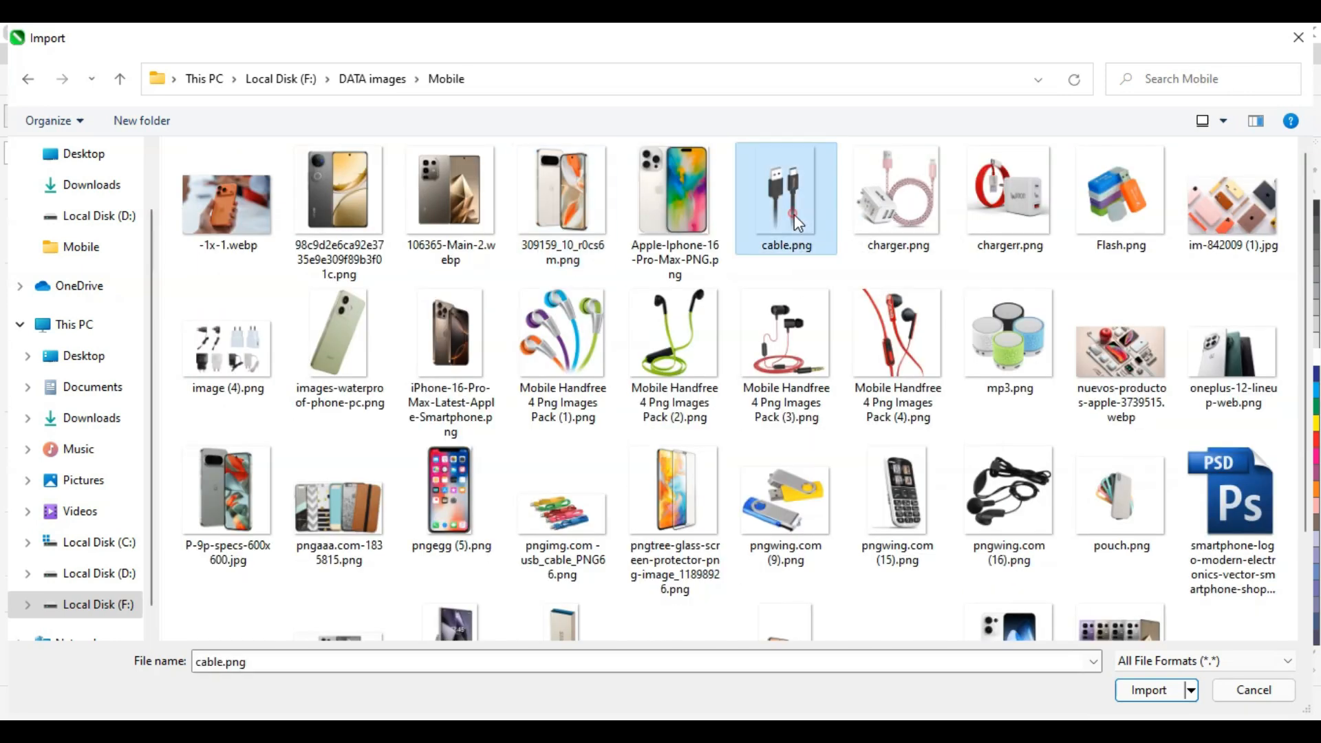
pyautogui.keyDown('ctrl'); pyautogui.click(1014, 238); pyautogui.keyUp('ctrl')
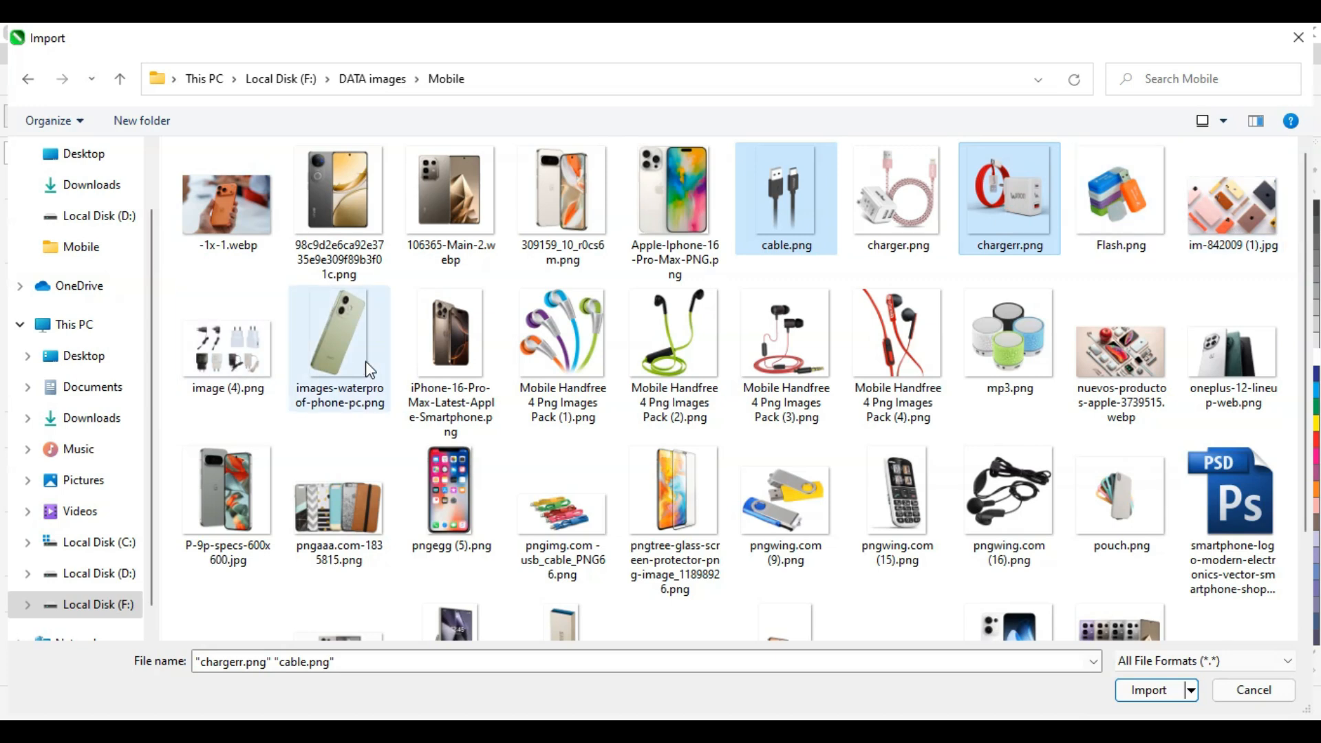
pyautogui.keyDown('ctrl'); pyautogui.click(1037, 369); pyautogui.keyUp('ctrl')
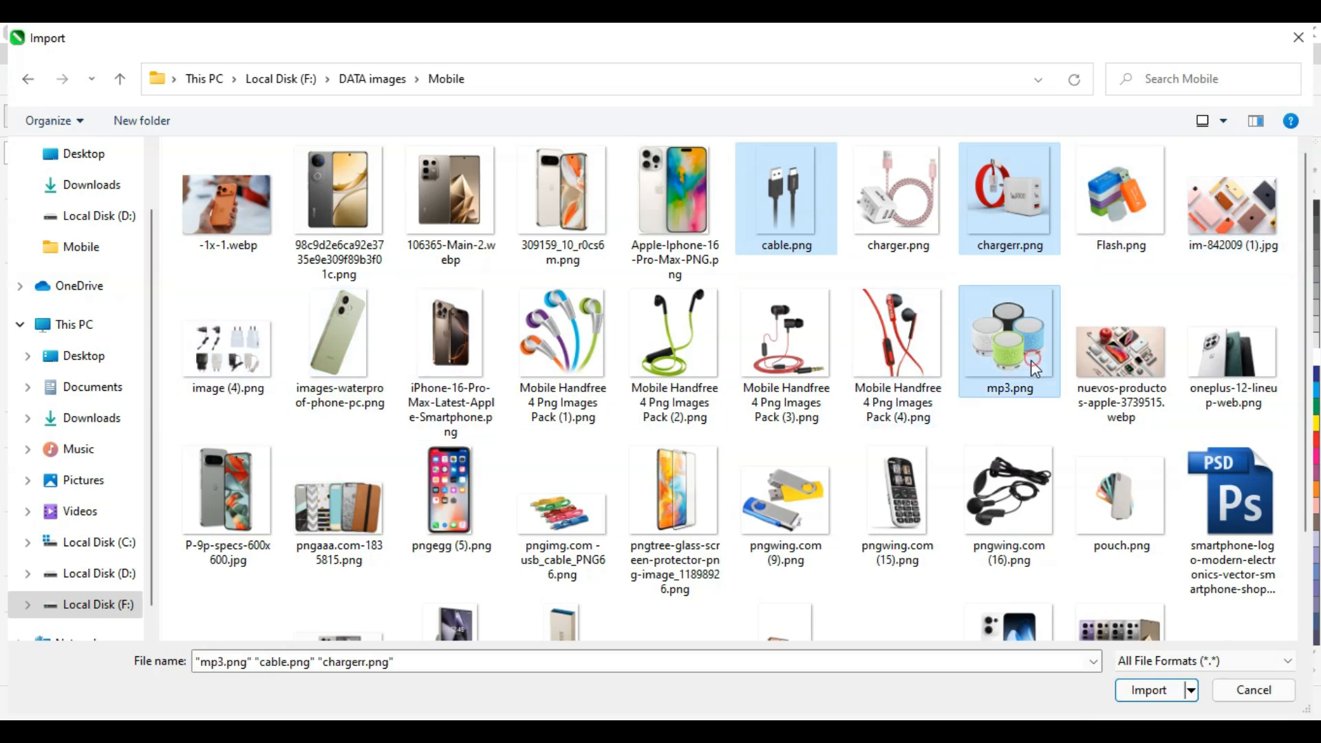
pyautogui.keyDown('ctrl'); pyautogui.click(698, 495); pyautogui.keyUp('ctrl')
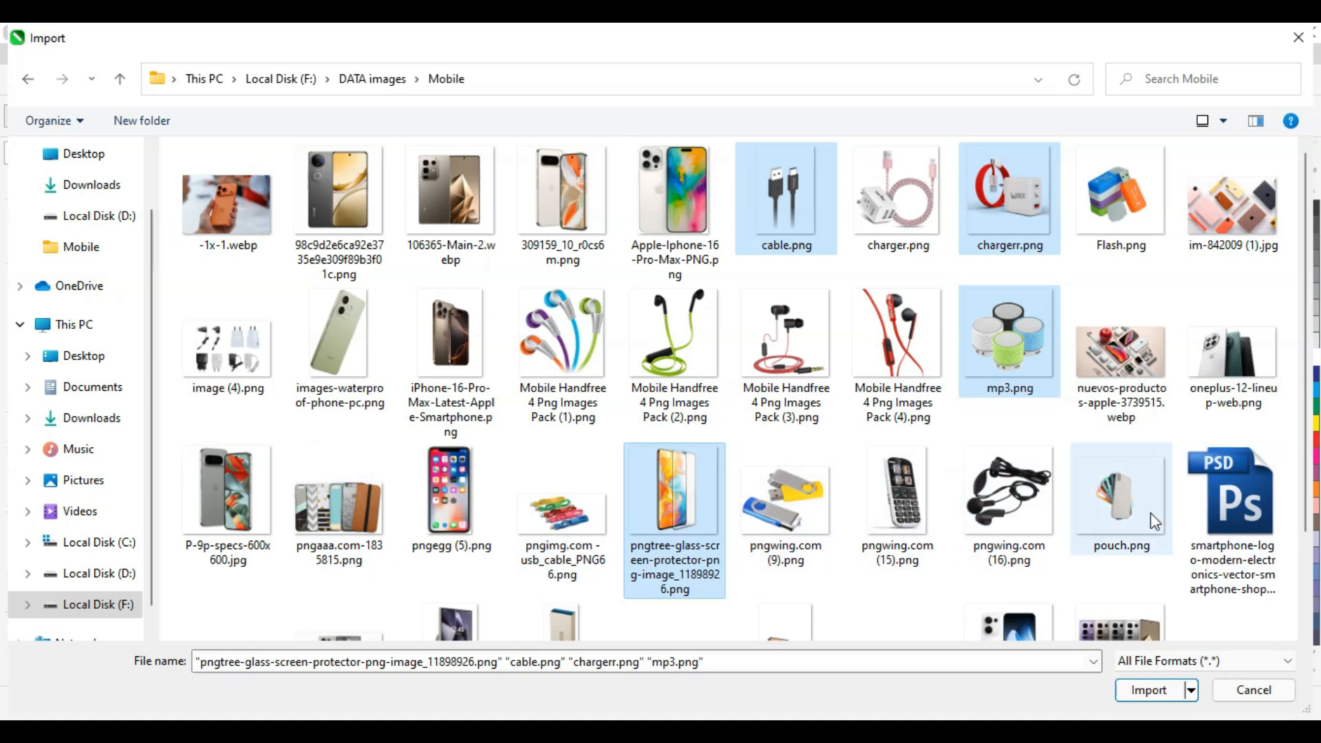
pyautogui.keyDown('ctrl'); pyautogui.click(1103, 498); pyautogui.keyUp('ctrl')
pyautogui.scroll(-2, 700, 388)
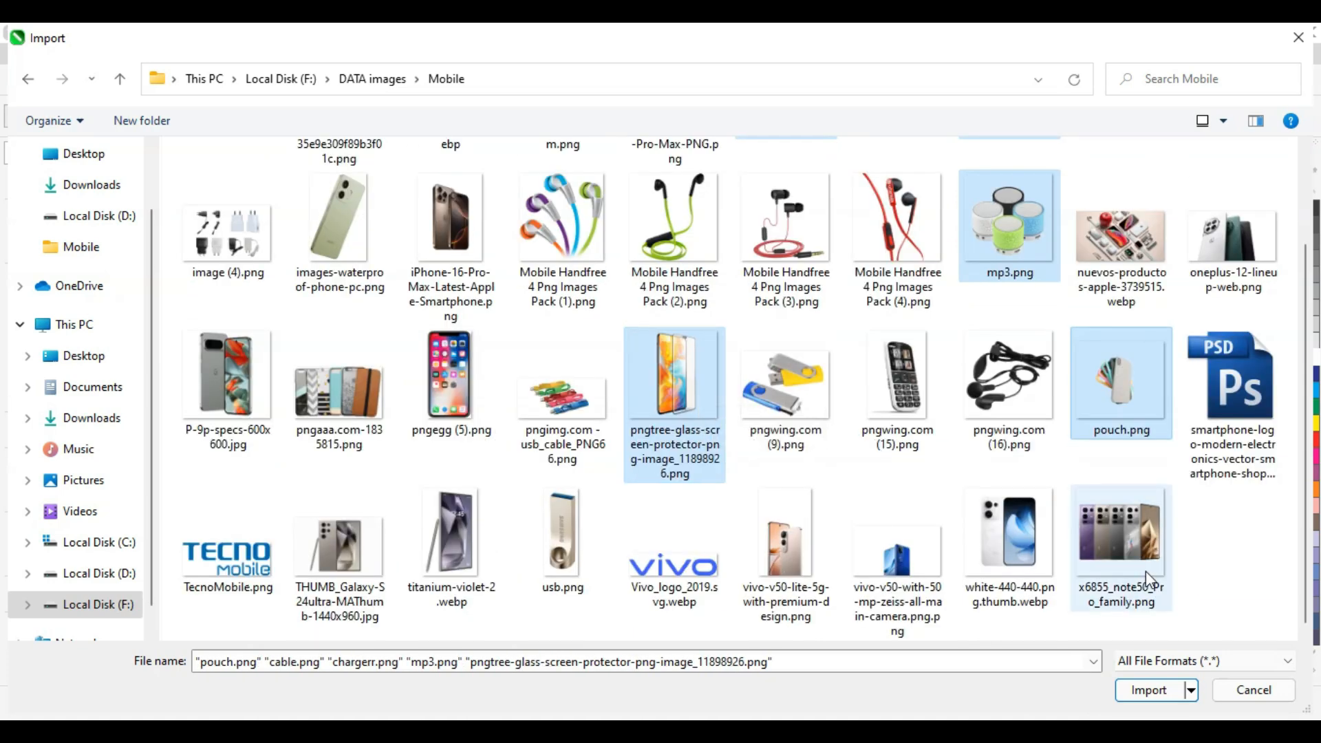
pyautogui.keyDown('ctrl'); pyautogui.click(561, 535); pyautogui.keyUp('ctrl')
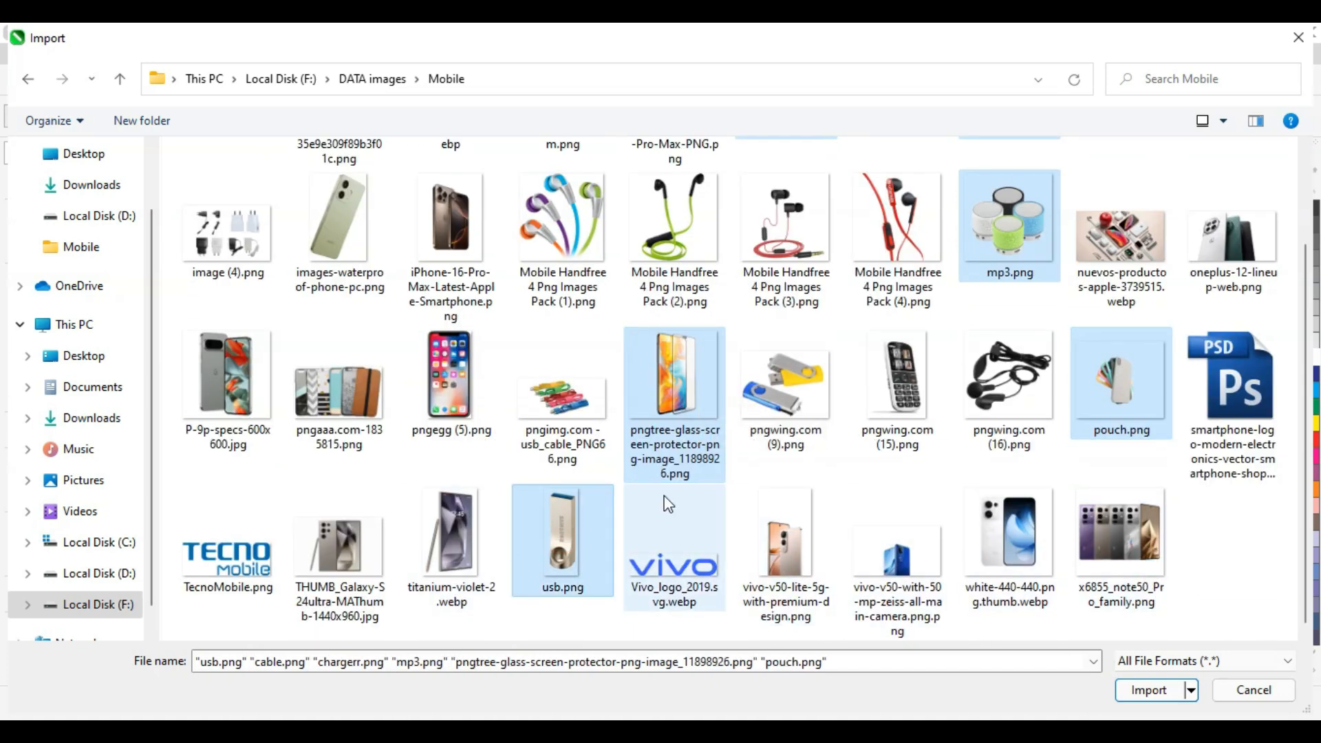
pyautogui.scroll(2, 645, 496)
pyautogui.keyDown('ctrl'); pyautogui.click(571, 324); pyautogui.keyUp('ctrl')
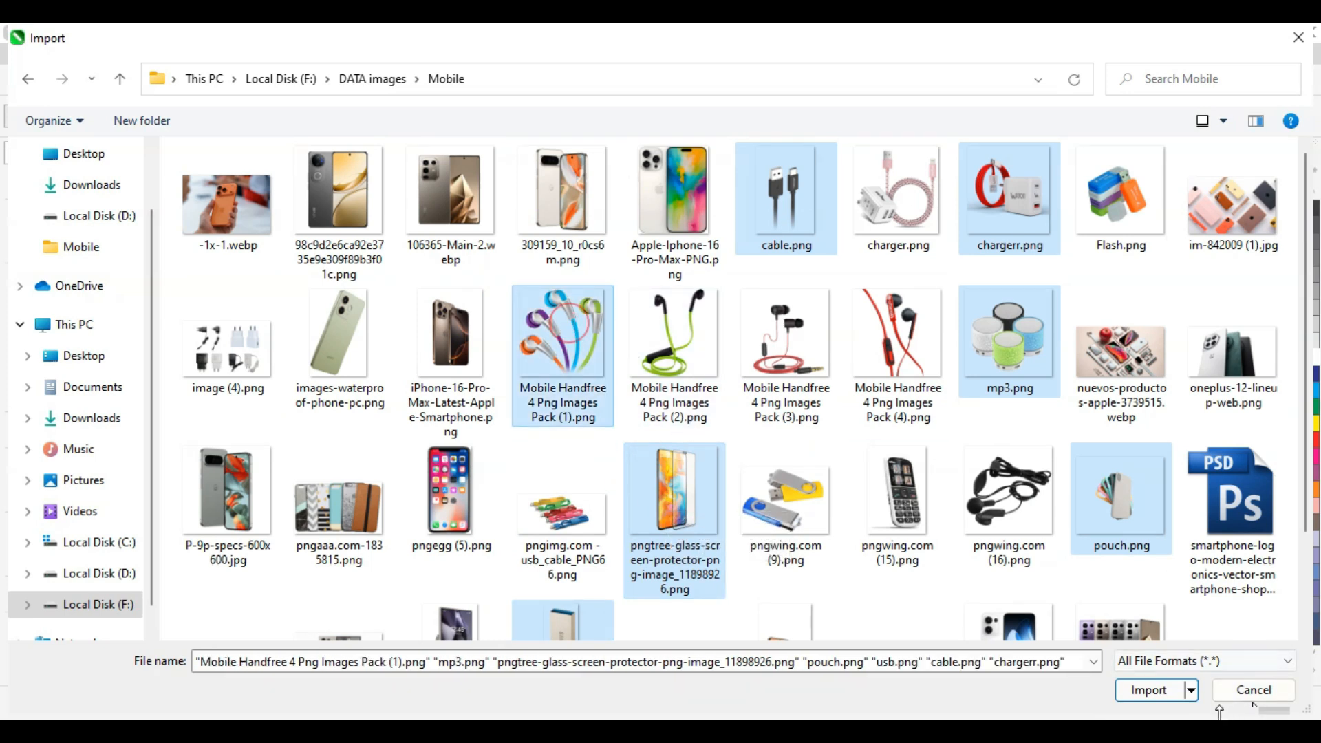
pyautogui.click(1149, 690)
pyautogui.moveTo(442, 483); pyautogui.dragTo(526, 564)
# Step: Lay out the charger, earphones, speaker, screen protector and usb images in a row below the card
pyautogui.moveTo(501, 493); pyautogui.dragTo(580, 586)
pyautogui.moveTo(574, 504); pyautogui.dragTo(658, 587)
pyautogui.moveTo(657, 530); pyautogui.dragTo(720, 590)
pyautogui.moveTo(744, 524); pyautogui.dragTo(781, 592)
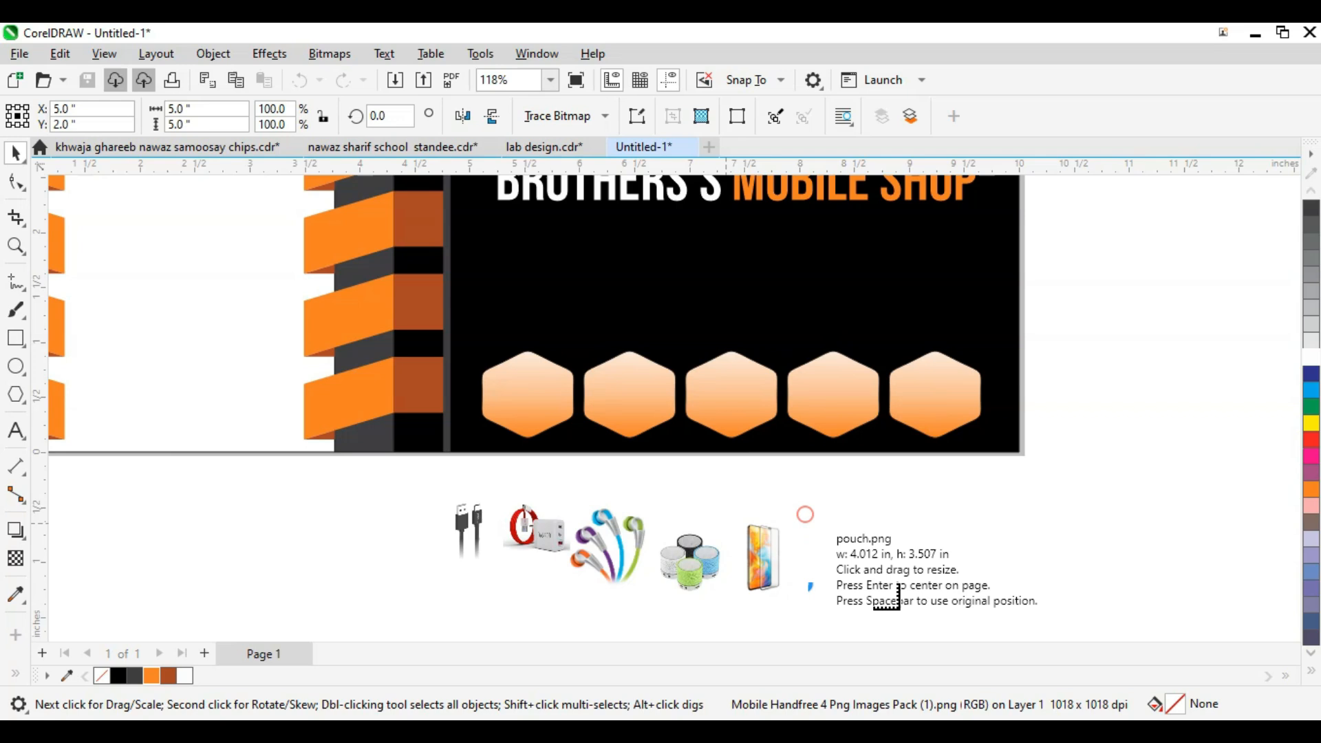
pyautogui.moveTo(888, 515); pyautogui.dragTo(946, 596)
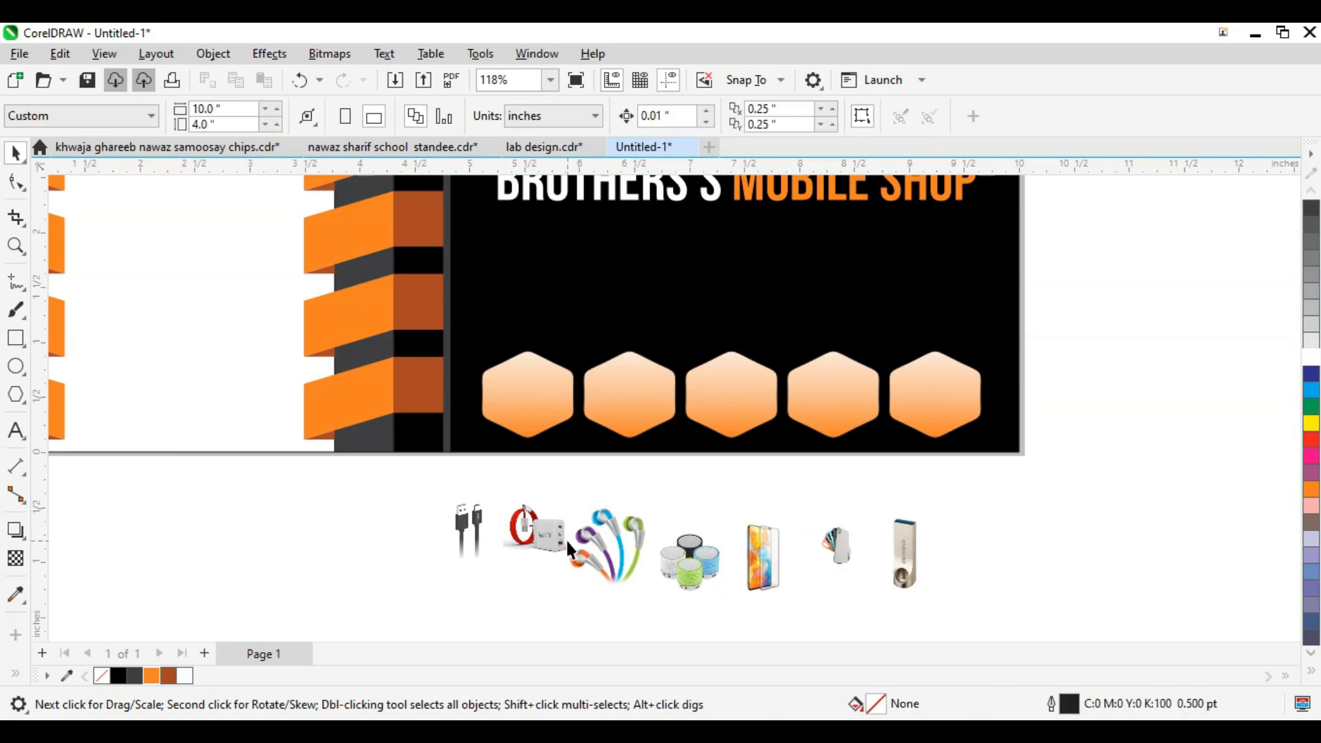
# Step: Put the earphones image into the fifth hexagon
pyautogui.moveTo(643, 563); pyautogui.dragTo(935, 396)
pyautogui.scroll(3, 885, 430)
pyautogui.scroll(-2, 814, 434)
pyautogui.scroll(1, 808, 439)
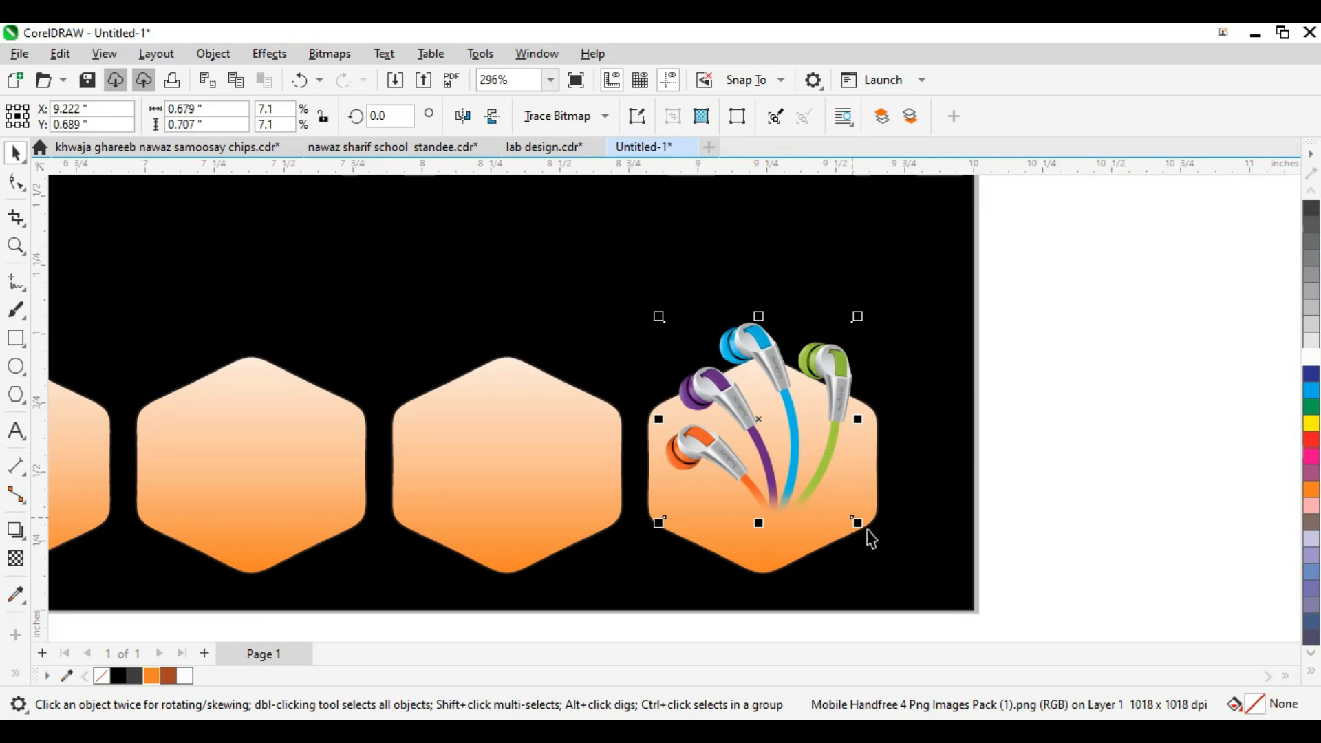
pyautogui.scroll(-3, 874, 418)
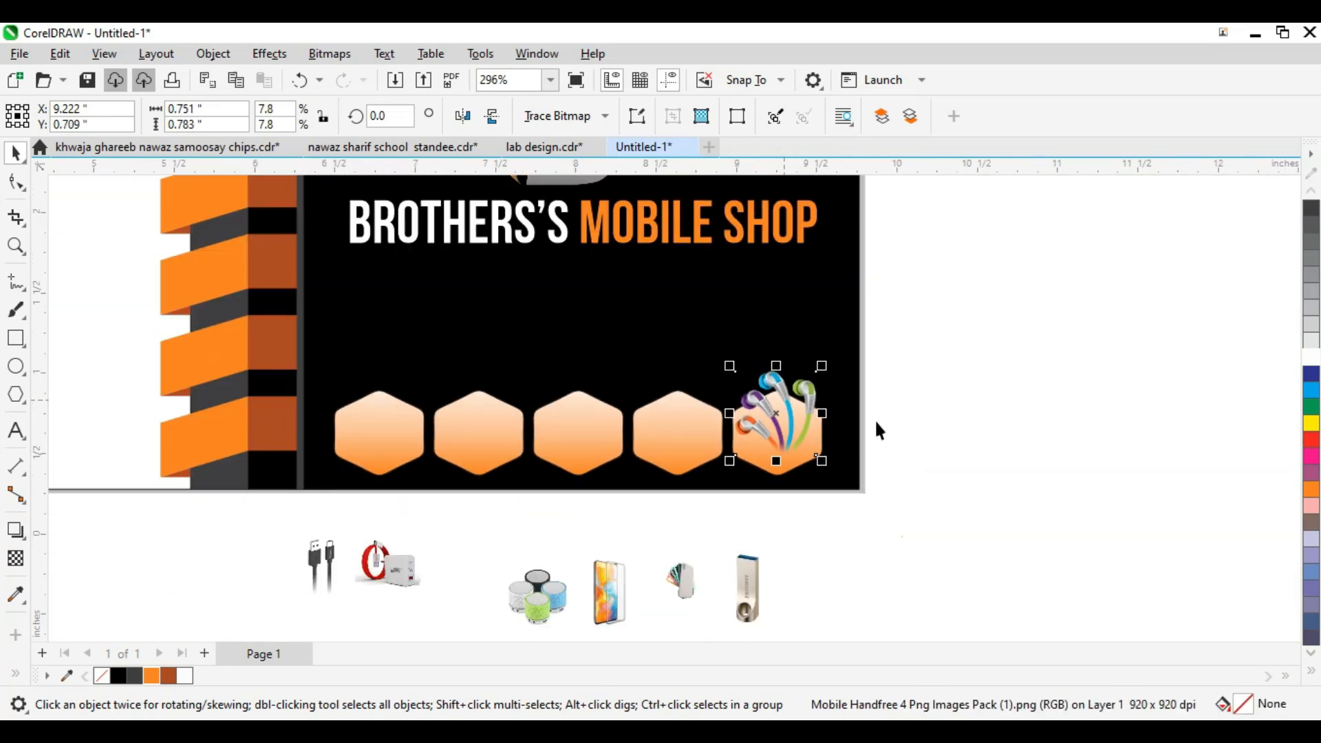
# Step: Put the speakers image into the first hexagon and enlarge it to fill
pyautogui.click(874, 419)
pyautogui.press('z')
pyautogui.click(930, 365)
pyautogui.scroll(-1, 504, 578)
pyautogui.moveTo(490, 575); pyautogui.dragTo(286, 351)
pyautogui.hotkey('shift', 'F2')
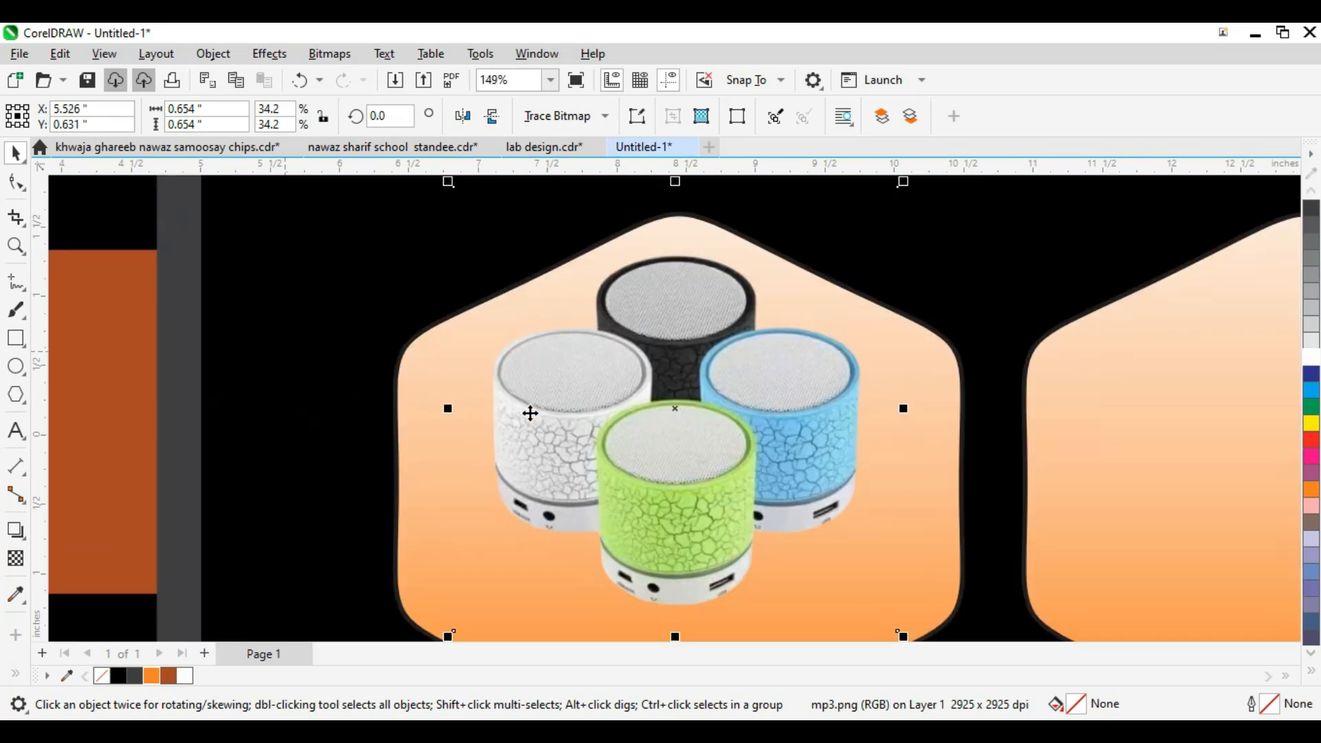
pyautogui.scroll(-2, 530, 413)
pyautogui.moveTo(704, 486); pyautogui.dragTo(722, 522)
pyautogui.scroll(-2, 654, 451)
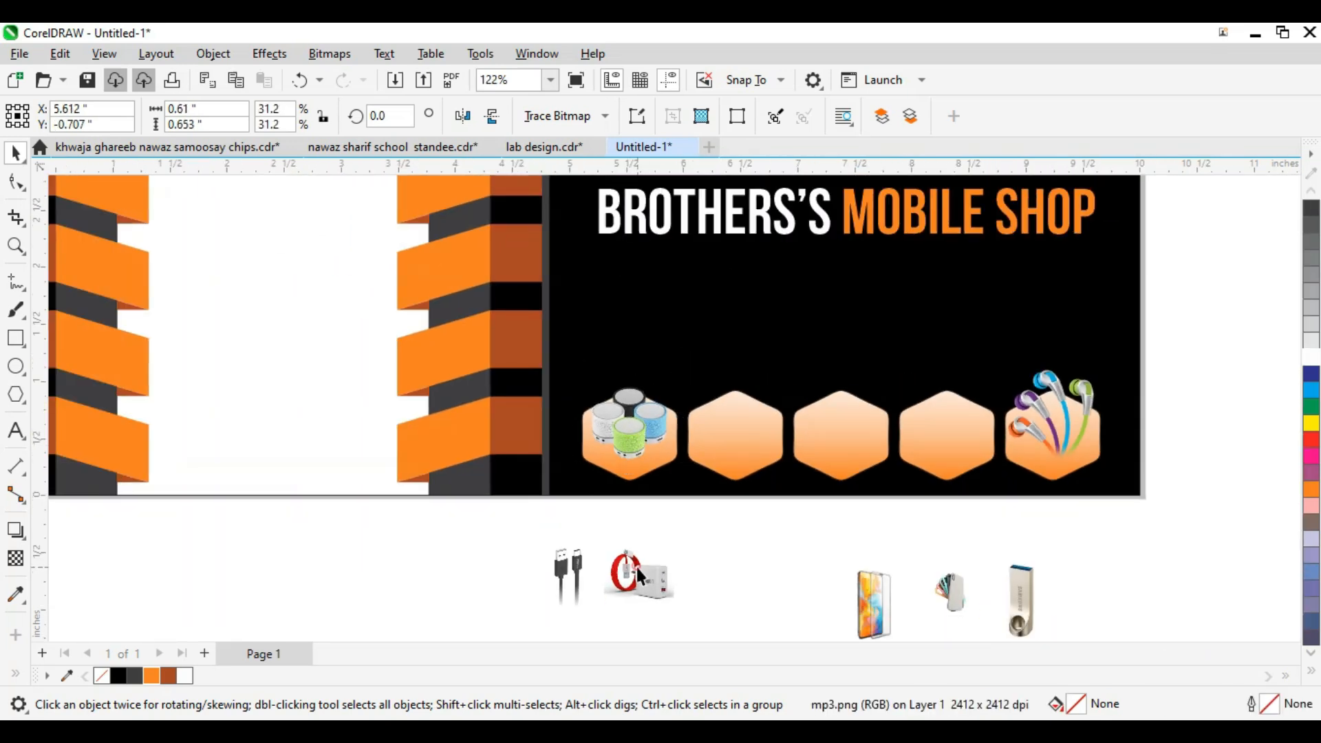
# Step: Put the charger image into the fourth hexagon, enlarge it and nudge it into place
pyautogui.moveTo(652, 580); pyautogui.dragTo(959, 440)
pyautogui.hotkey('shift', 'F2')
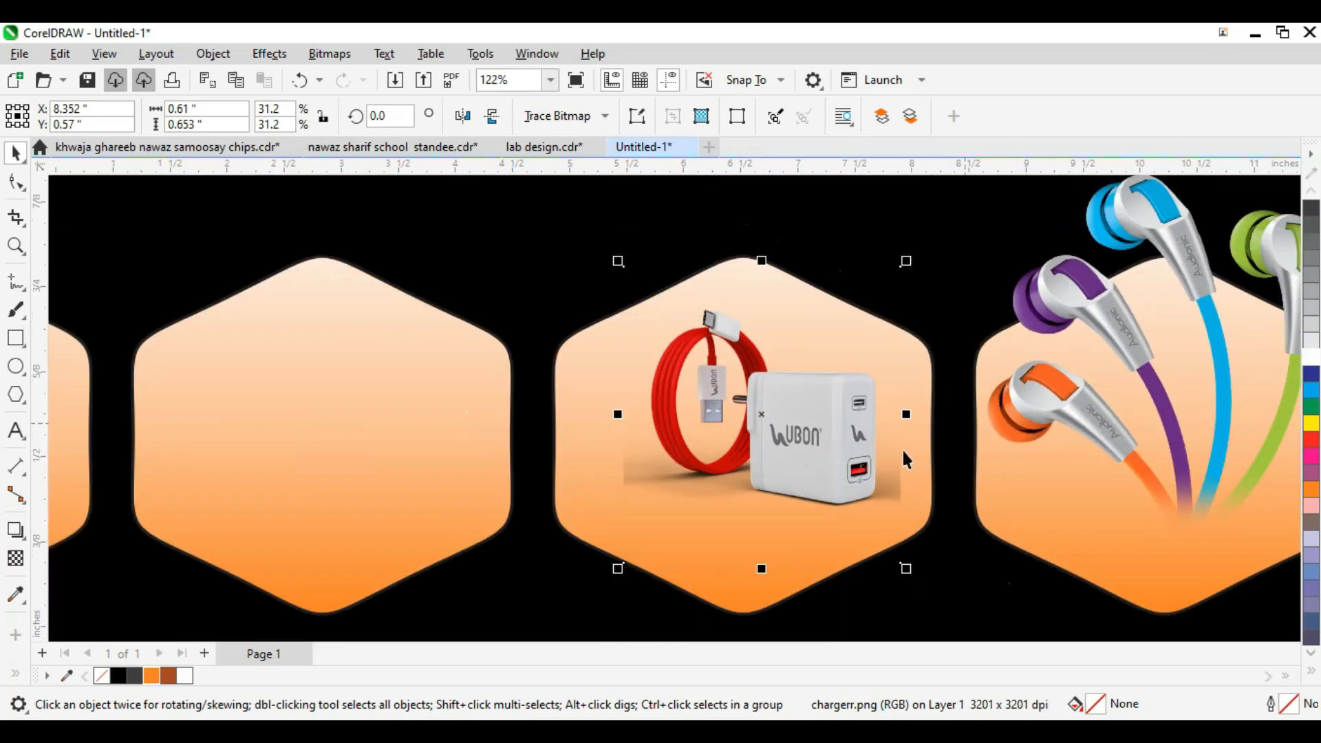
pyautogui.press('Up')
pyautogui.press('Up')
pyautogui.press('Up')
pyautogui.press('Up')
pyautogui.press('Up')
pyautogui.press('Up')
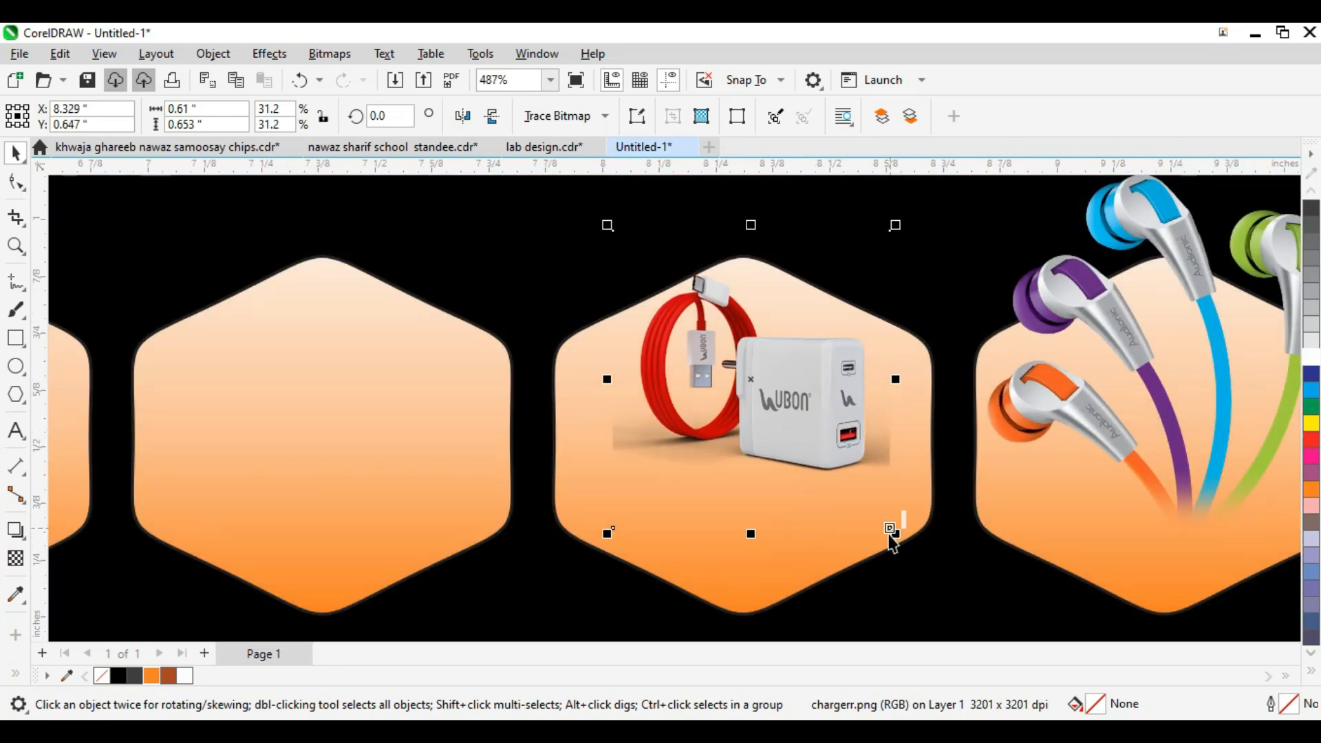
pyautogui.moveTo(908, 548); pyautogui.dragTo(893, 605)
pyautogui.hotkey('shift', 'F2')
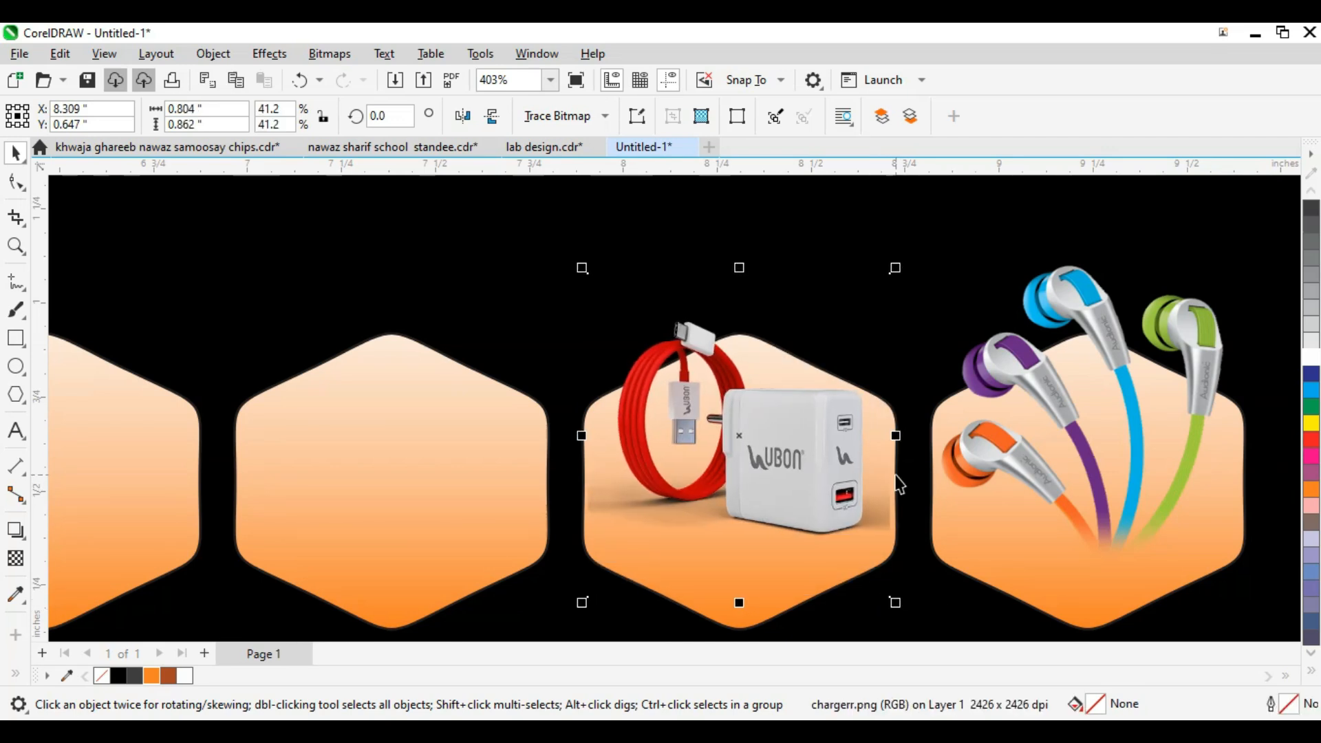
pyautogui.press('Right')
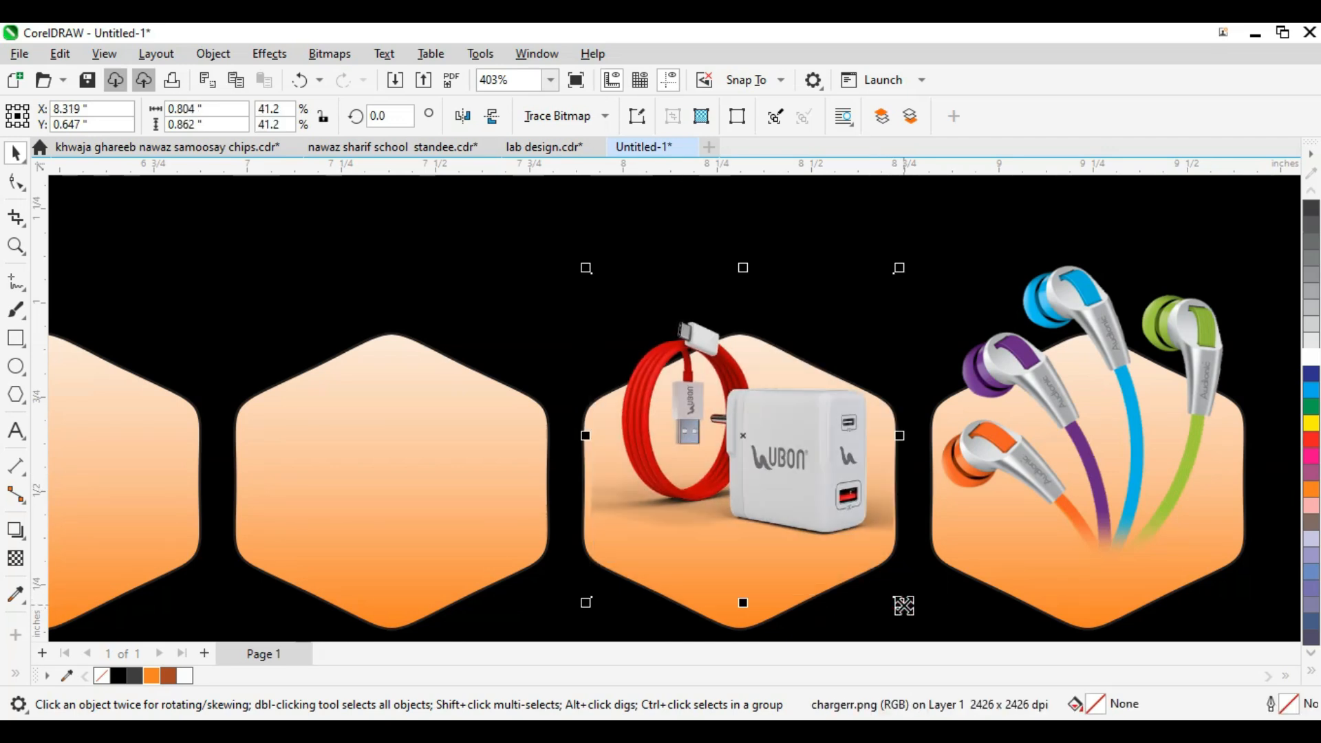
pyautogui.scroll(2, 843, 432)
pyautogui.scroll(-4, 844, 432)
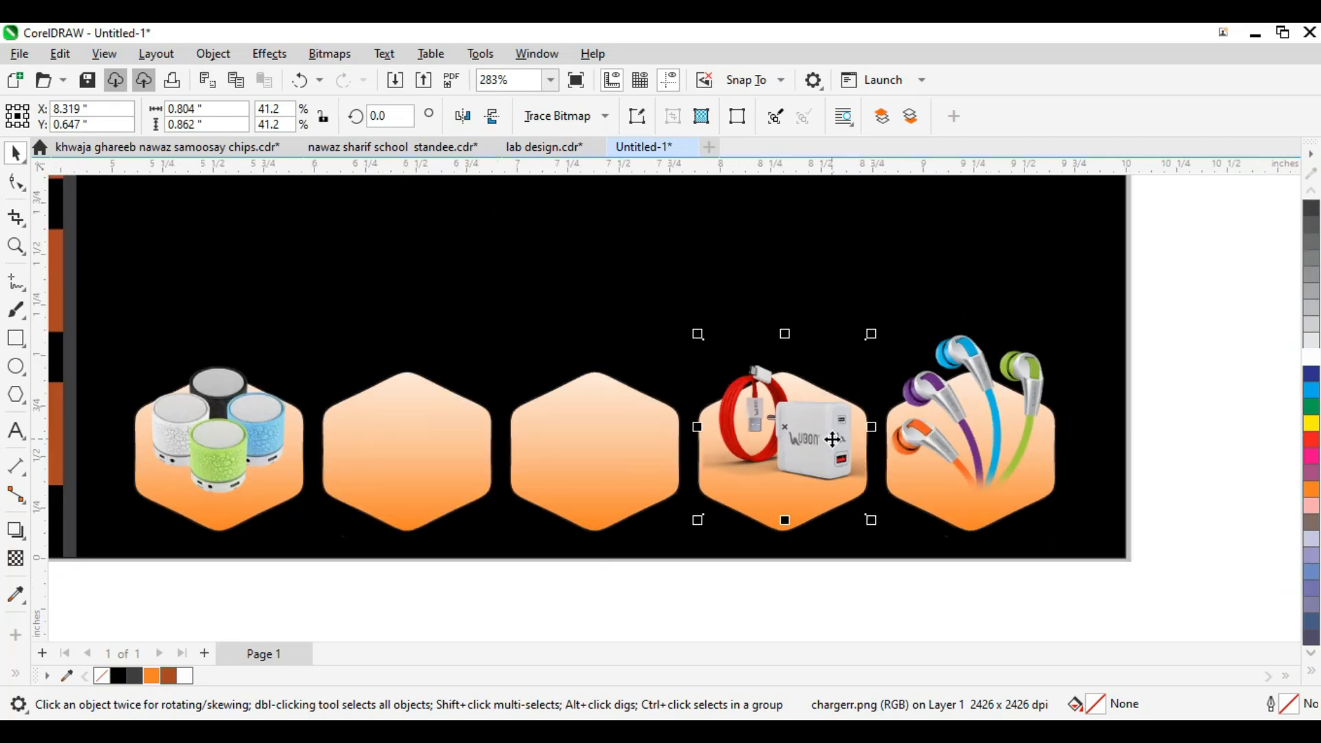
pyautogui.click(831, 513)
# Step: Place the screen protector image into the third hexagon and enlarge it to fit
pyautogui.press('F2')
pyautogui.moveTo(1062, 348); pyautogui.dragTo(458, 574)
pyautogui.scroll(-2, 870, 421)
pyautogui.scroll(-1, 870, 426)
pyautogui.click(812, 576)
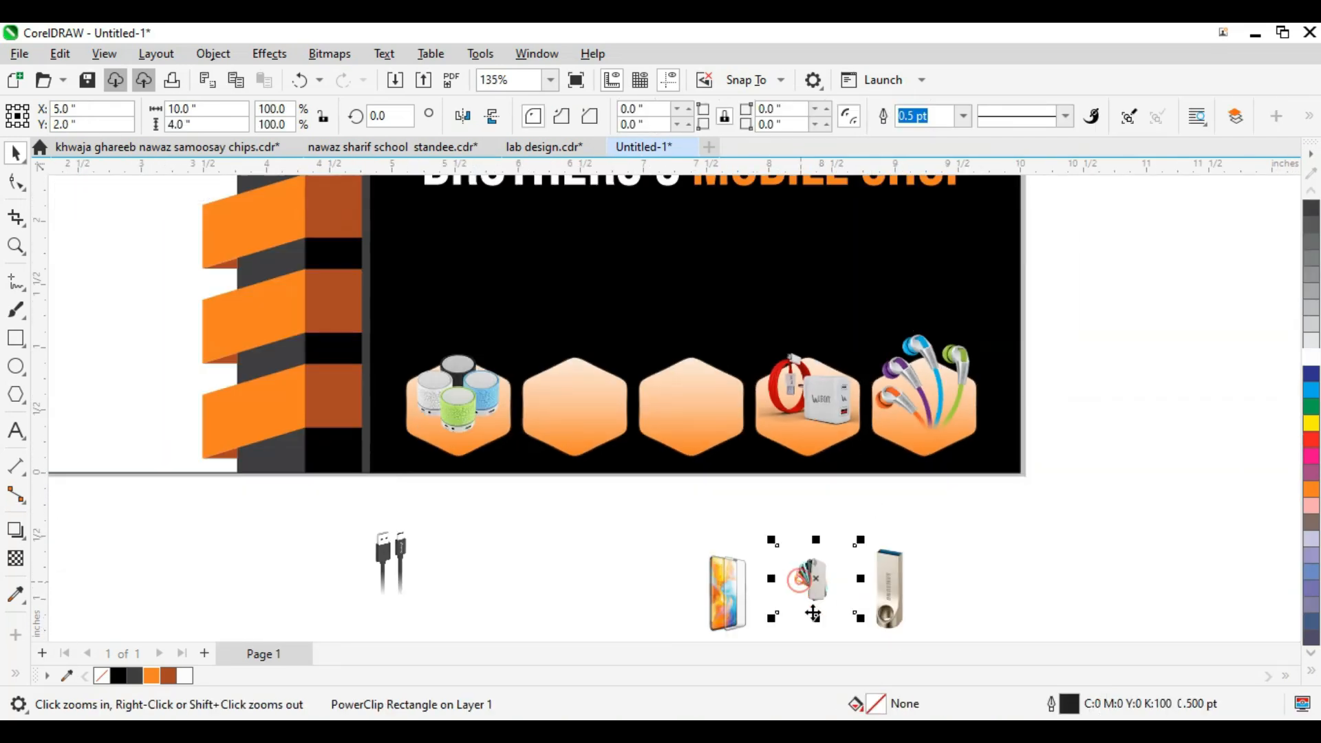
pyautogui.click(744, 613)
pyautogui.moveTo(734, 607); pyautogui.dragTo(704, 403)
pyautogui.scroll(5, 705, 403)
pyautogui.moveTo(848, 512); pyautogui.dragTo(858, 525)
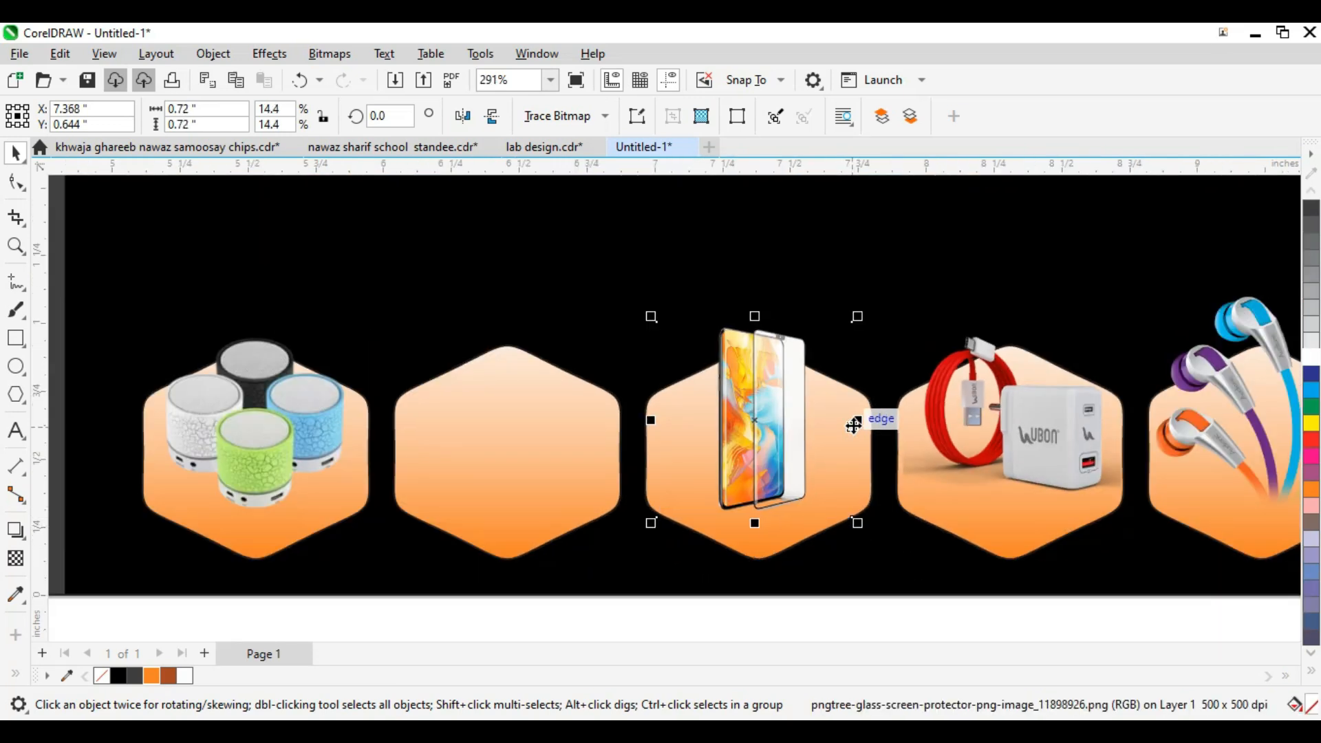
pyautogui.scroll(4, 852, 427)
pyautogui.moveTo(848, 419); pyautogui.dragTo(855, 375)
pyautogui.scroll(-8, 818, 516)
# Step: Move the phone cases image into the second hexagon and enlarge it to about double
pyautogui.moveTo(933, 596); pyautogui.dragTo(664, 372)
pyautogui.scroll(2, 603, 343)
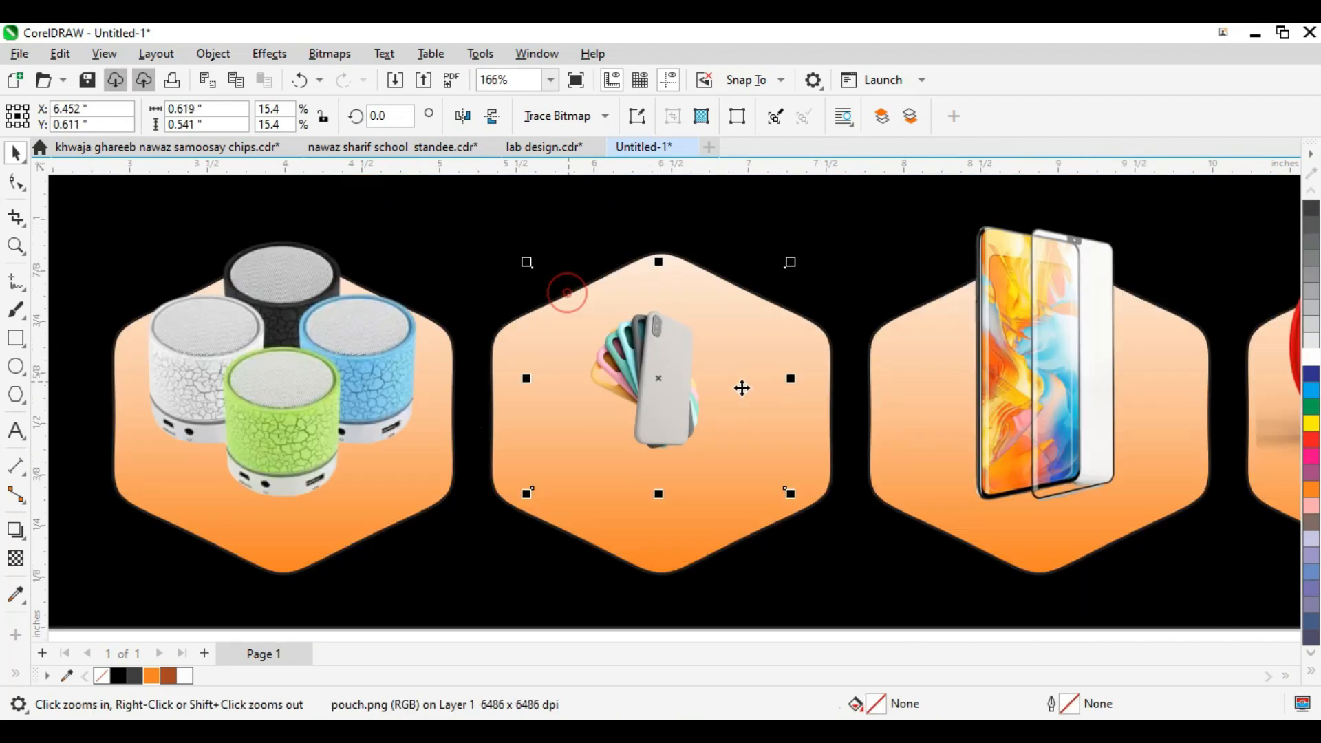
pyautogui.moveTo(771, 455); pyautogui.dragTo(850, 540)
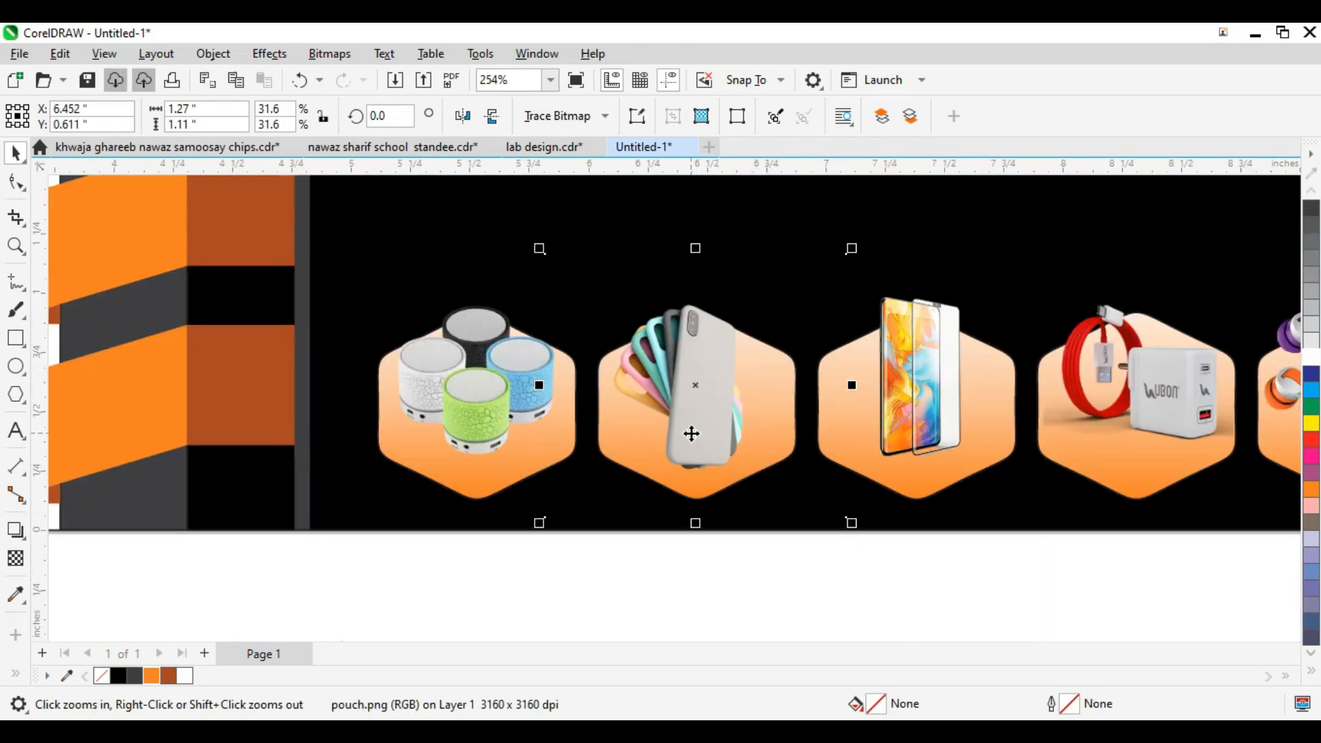
pyautogui.scroll(1, 698, 407)
# Step: Trim the phone cases clip frame by moving its left, right and top edges inward
pyautogui.press('F10')
pyautogui.moveTo(624, 231); pyautogui.dragTo(507, 614)
pyautogui.press('Right')
pyautogui.press('Right')
pyautogui.press('Right')
pyautogui.press('Right')
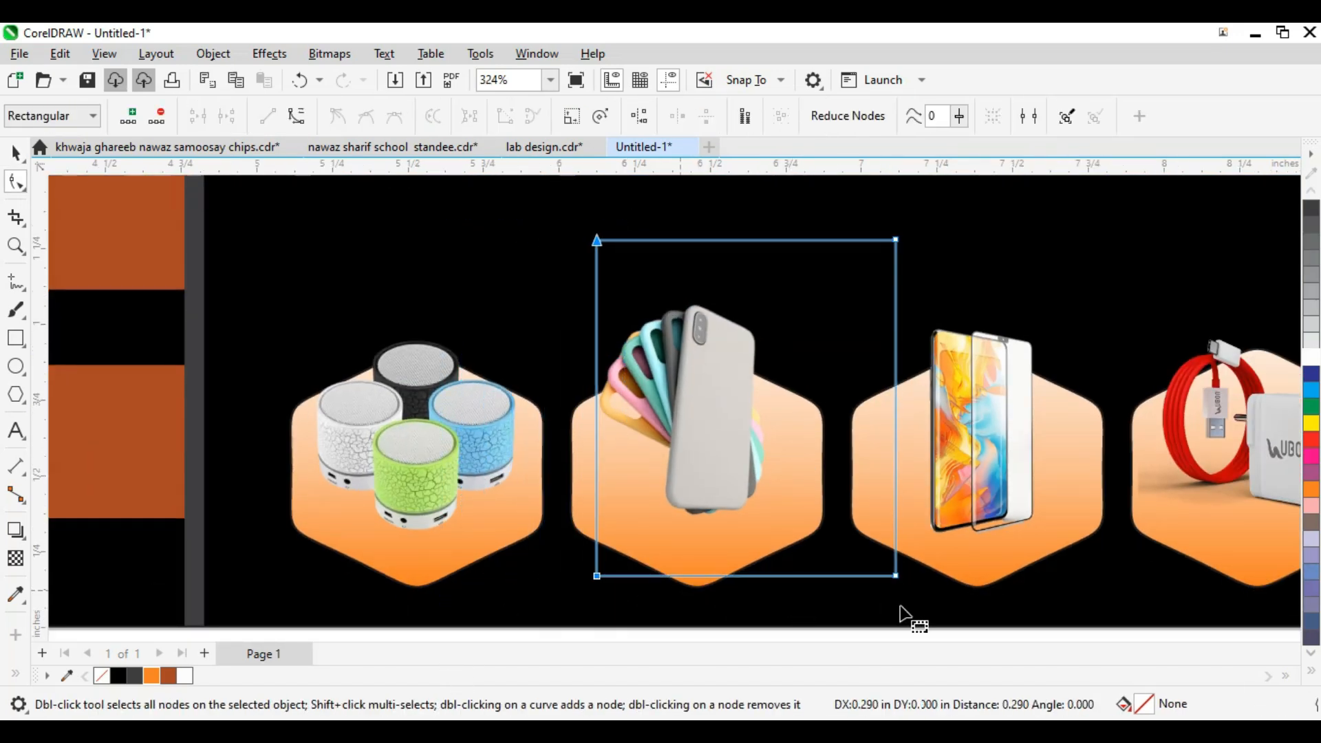
pyautogui.moveTo(775, 129); pyautogui.dragTo(775, 131)
pyautogui.press('Left')
pyautogui.press('Left')
pyautogui.press('Left')
pyautogui.press('Left')
pyautogui.press('Left')
pyautogui.press('Left')
pyautogui.press('Left')
pyautogui.press('Left')
pyautogui.press('Left')
pyautogui.press('Left')
pyautogui.press('Left')
pyautogui.press('Left')
pyautogui.press('Left')
pyautogui.press('Left')
pyautogui.press('Left')
pyautogui.press('Left')
pyautogui.press('Left')
pyautogui.press('Left')
pyautogui.press('Left')
pyautogui.press('Left')
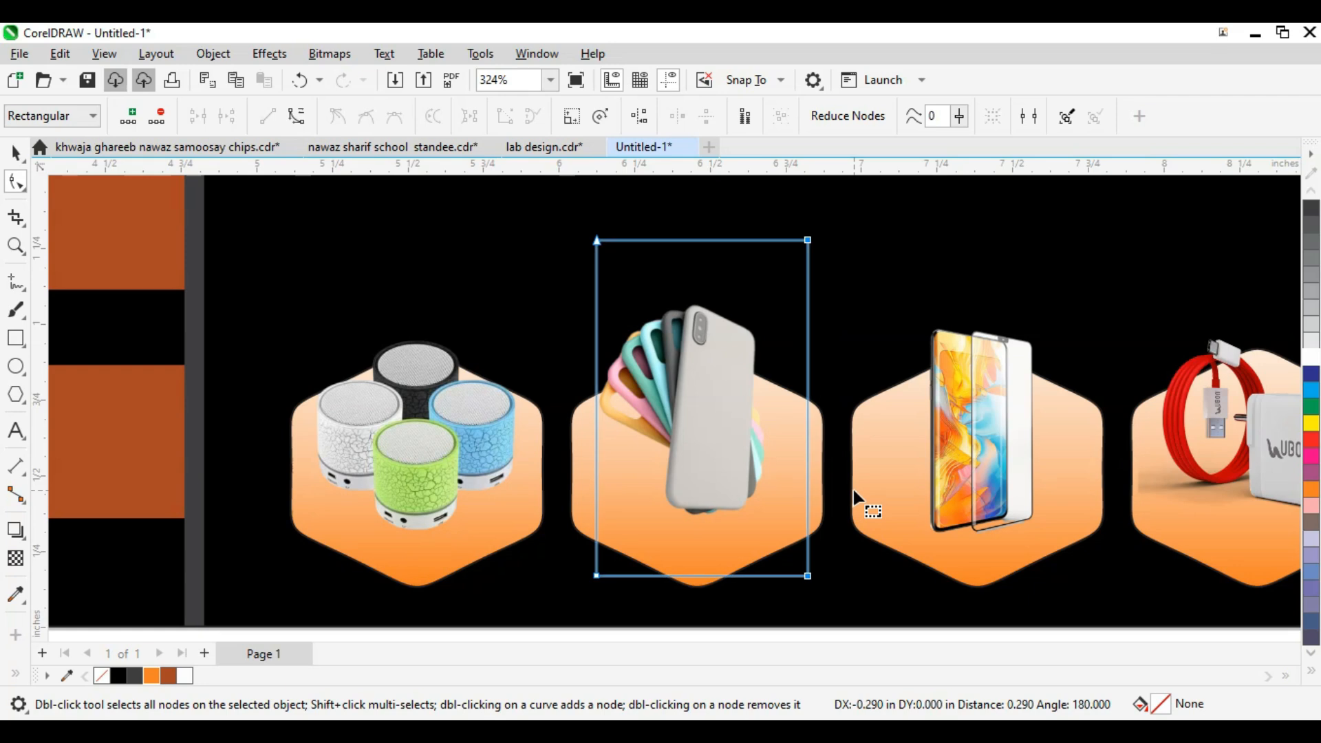
pyautogui.moveTo(830, 516); pyautogui.dragTo(454, 626)
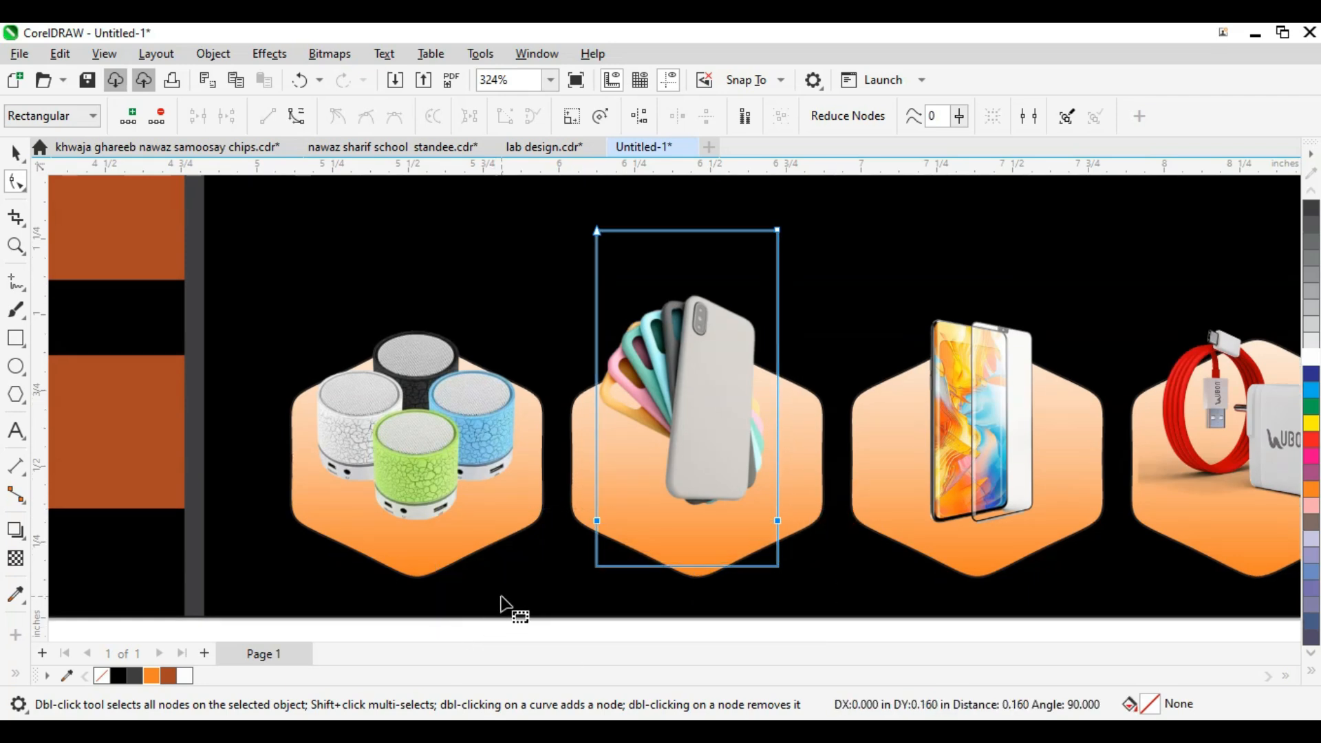
pyautogui.press('Down')
pyautogui.press('Down')
pyautogui.press('Down')
pyautogui.press('Down')
pyautogui.press('Down')
pyautogui.press('Down')
pyautogui.press('Down')
pyautogui.press('Down')
pyautogui.press('Down')
pyautogui.press('Down')
pyautogui.press('Down')
pyautogui.press('Down')
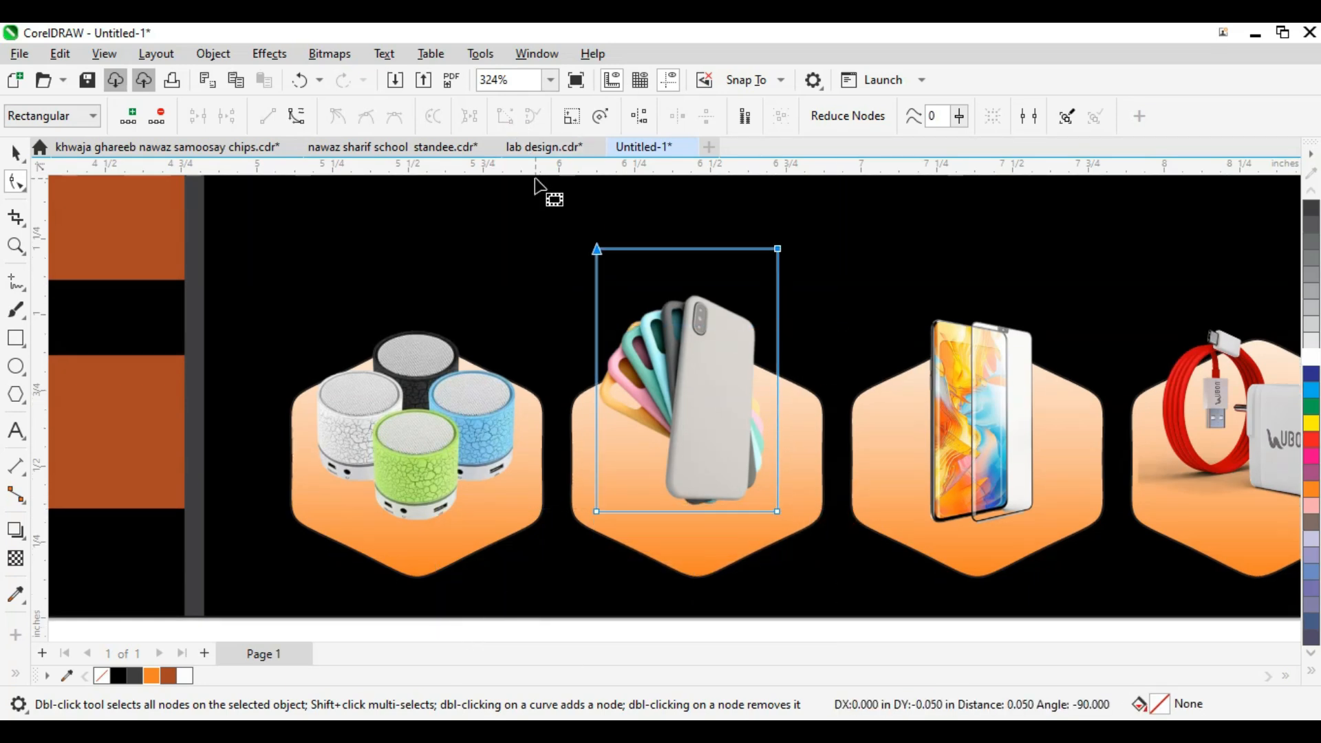
pyautogui.scroll(-2, 609, 318)
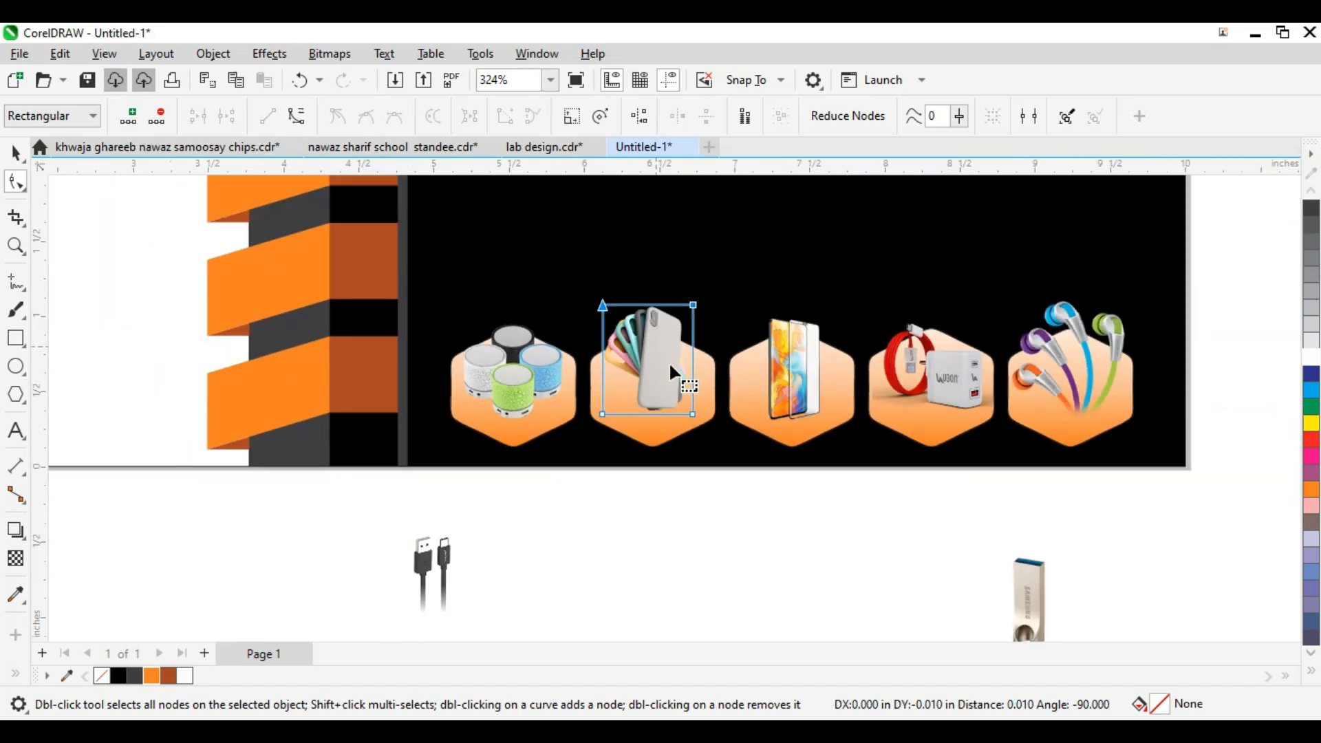
# Step: Shift the screen protector, charger and earphones hexagons right to open a gap
pyautogui.press('space')
pyautogui.press('F2')
pyautogui.moveTo(516, 286); pyautogui.dragTo(897, 513)
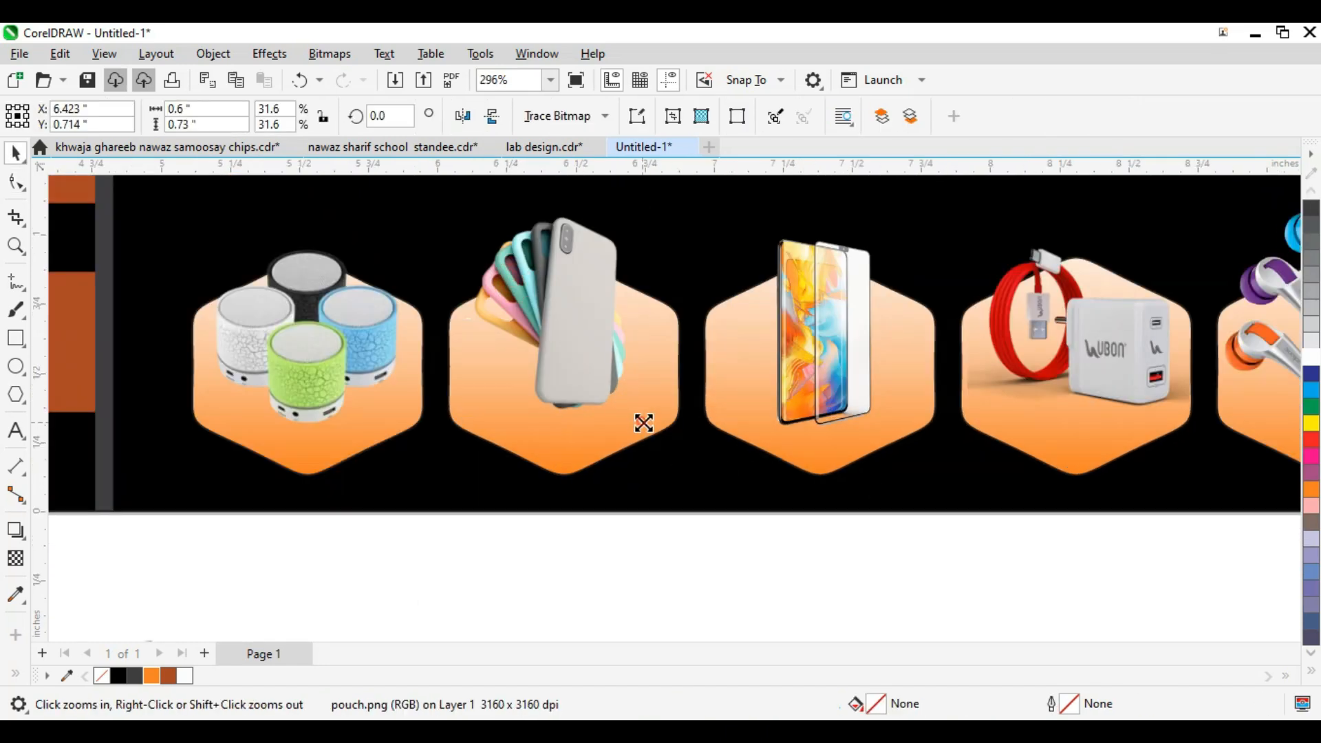
pyautogui.scroll(-2, 616, 412)
pyautogui.moveTo(719, 500); pyautogui.dragTo(644, 481)
pyautogui.moveTo(722, 430); pyautogui.dragTo(813, 412)
# Step: Move a spare empty hexagon into the gap as the third in the row
pyautogui.click(846, 519)
pyautogui.click(823, 446)
pyautogui.scroll(1, 819, 443)
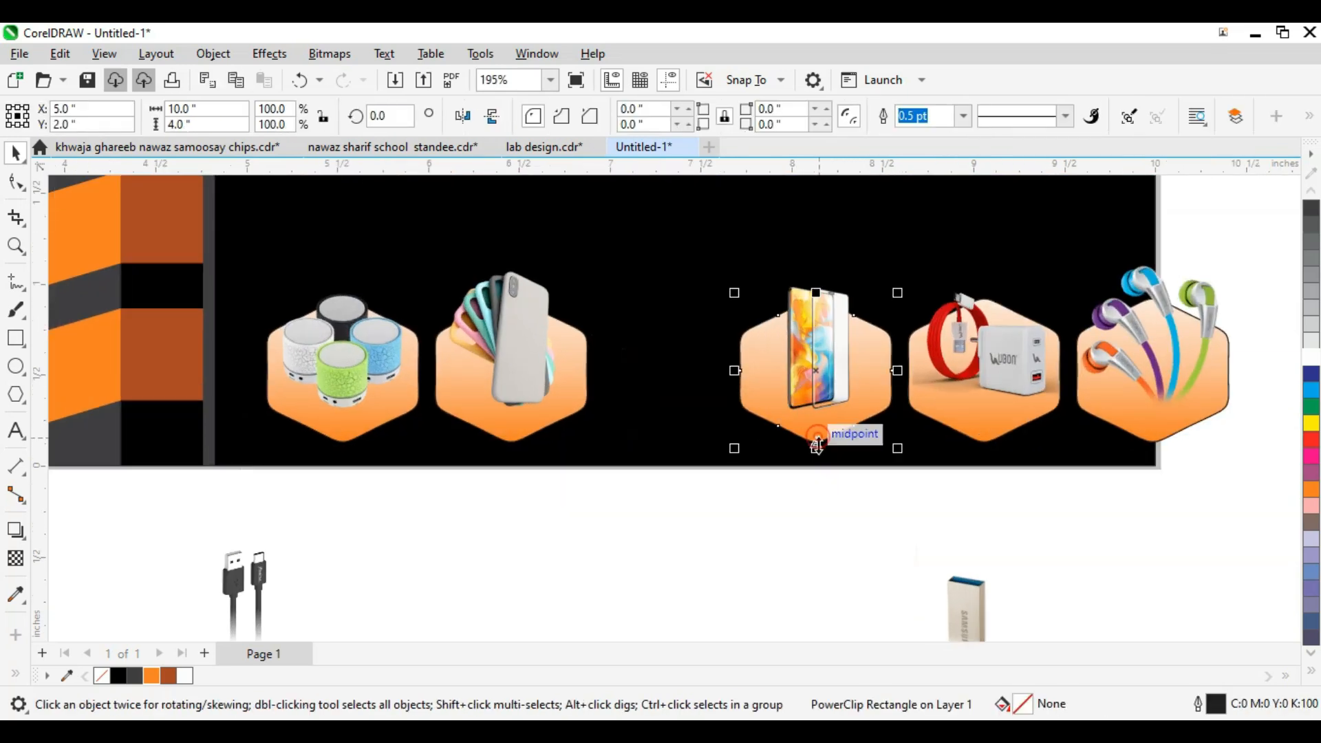
pyautogui.click(816, 442)
pyautogui.moveTo(796, 442); pyautogui.dragTo(663, 440)
pyautogui.scroll(-2, 663, 441)
# Step: Nudge the right three hexagons further right to make room
pyautogui.moveTo(673, 496); pyautogui.dragTo(592, 462)
pyautogui.scroll(-1, 589, 448)
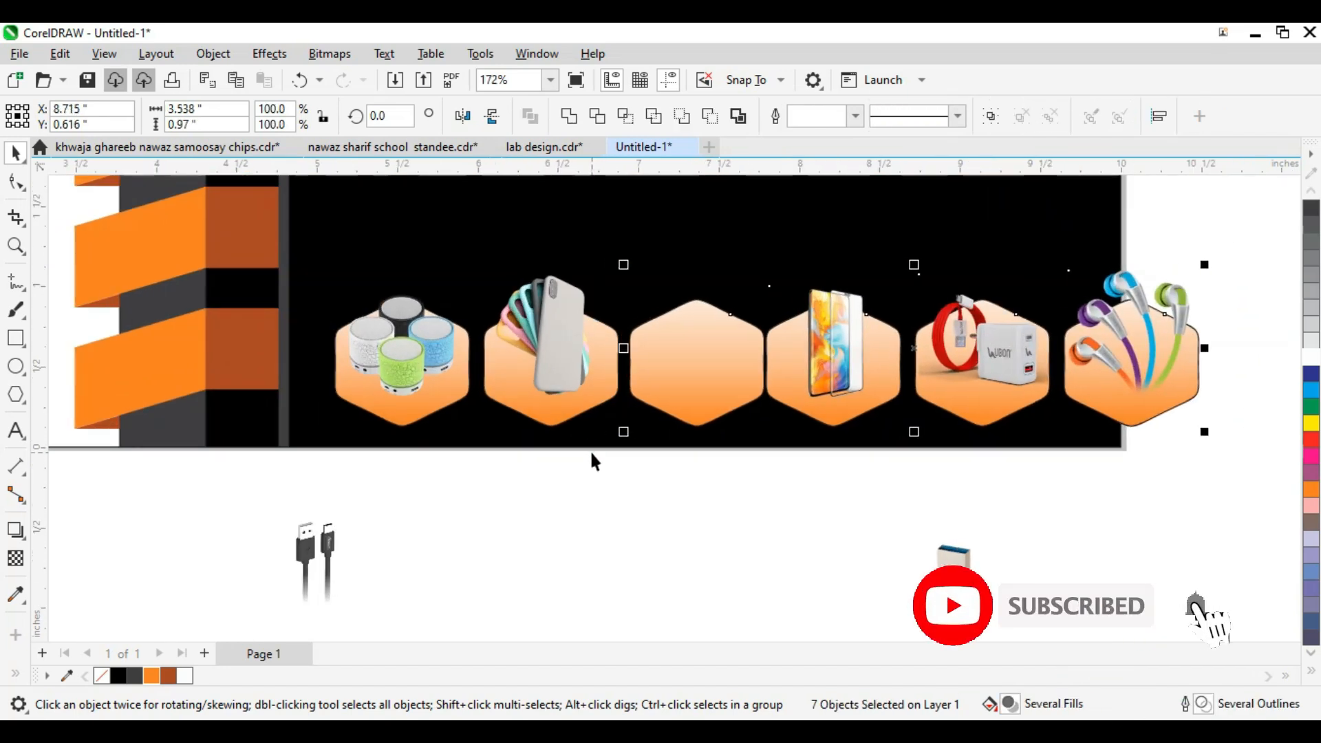
pyautogui.scroll(-1, 587, 447)
pyautogui.moveTo(1185, 259); pyautogui.dragTo(692, 501)
pyautogui.press('Right')
pyautogui.press('Right')
pyautogui.press('Right')
pyautogui.press('Right')
pyautogui.press('Right')
# Step: Shrink the six-hexagon row and nudge it up and left beneath the title
pyautogui.moveTo(393, 504); pyautogui.dragTo(394, 505)
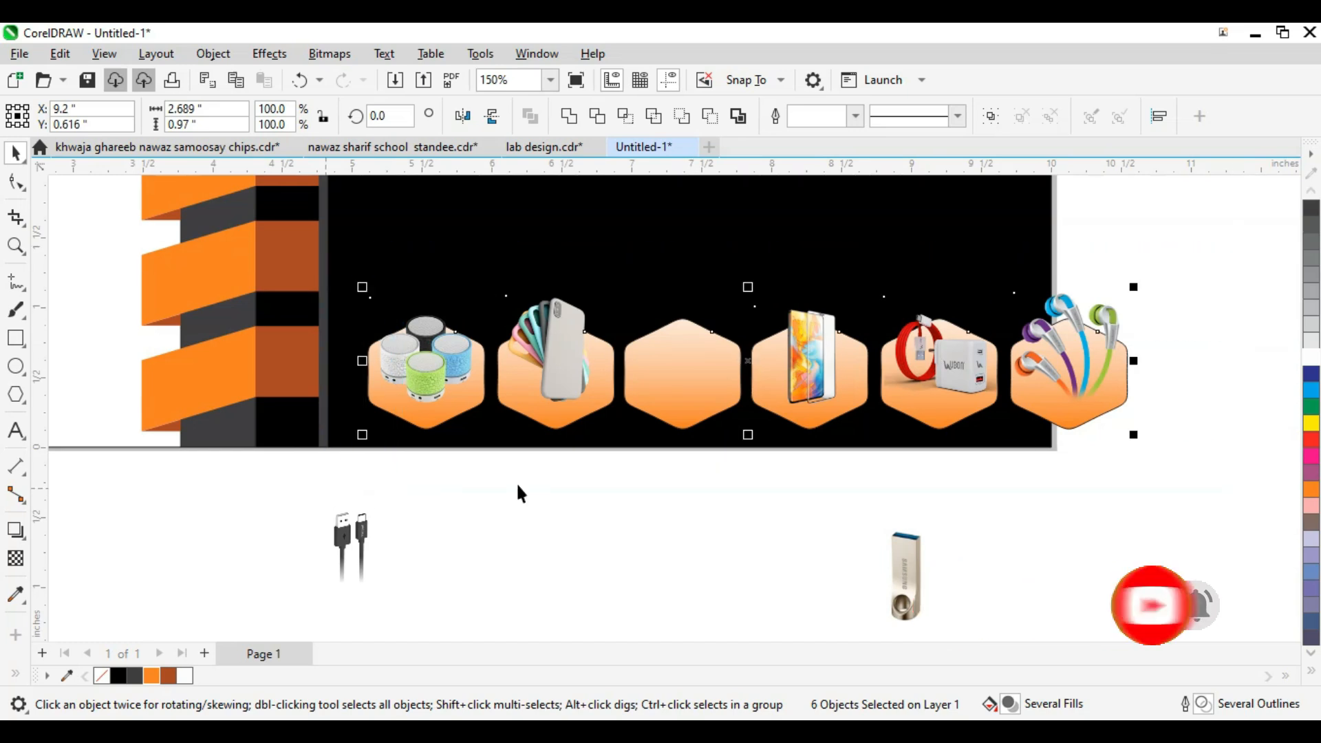
pyautogui.moveTo(1135, 441); pyautogui.dragTo(1027, 421)
pyautogui.press('F2')
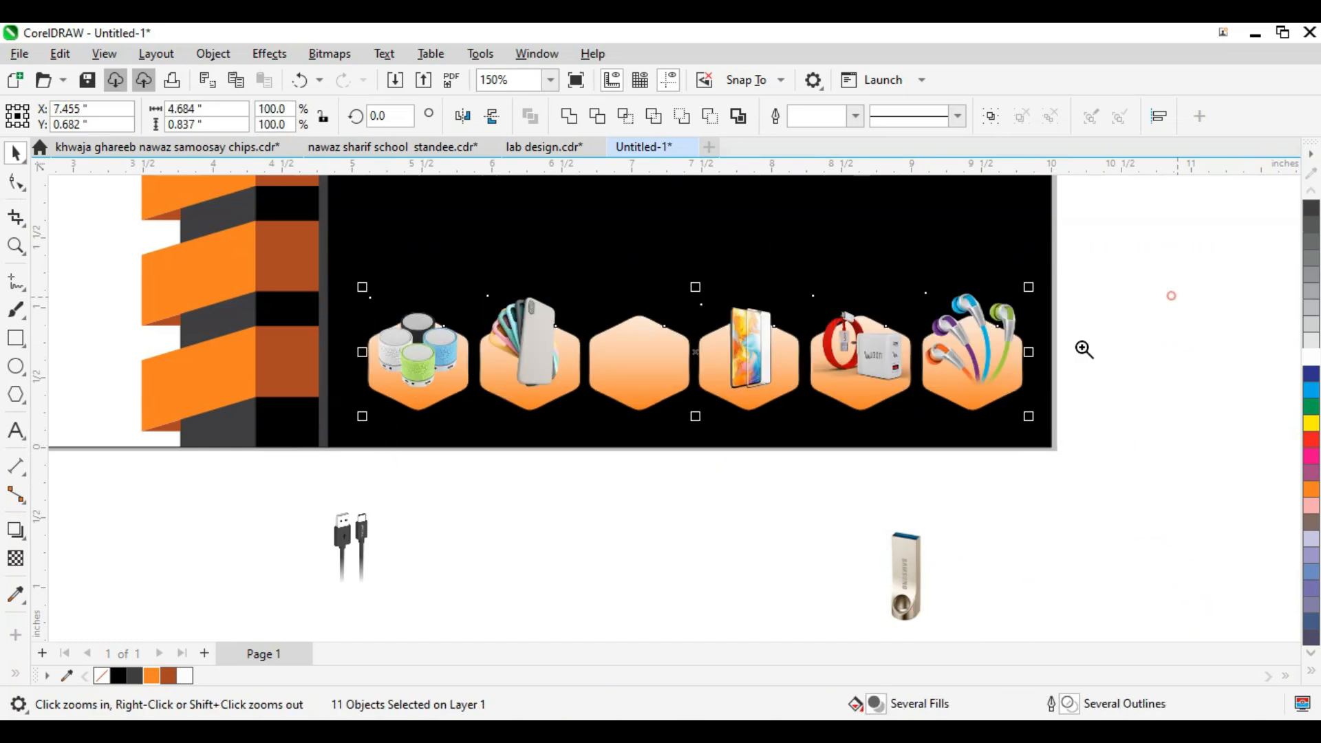
pyautogui.click(675, 385)
pyautogui.press('Up')
pyautogui.press('Up')
pyautogui.press('Up')
pyautogui.press('Left')
pyautogui.press('Left')
pyautogui.press('Left')
pyautogui.press('Left')
pyautogui.press('Left')
pyautogui.press('Up')
pyautogui.press('Up')
pyautogui.press('Up')
pyautogui.press('Up')
pyautogui.press('Up')
pyautogui.press('Up')
pyautogui.press('Up')
pyautogui.press('Up')
pyautogui.press('Up')
pyautogui.scroll(-2, 722, 523)
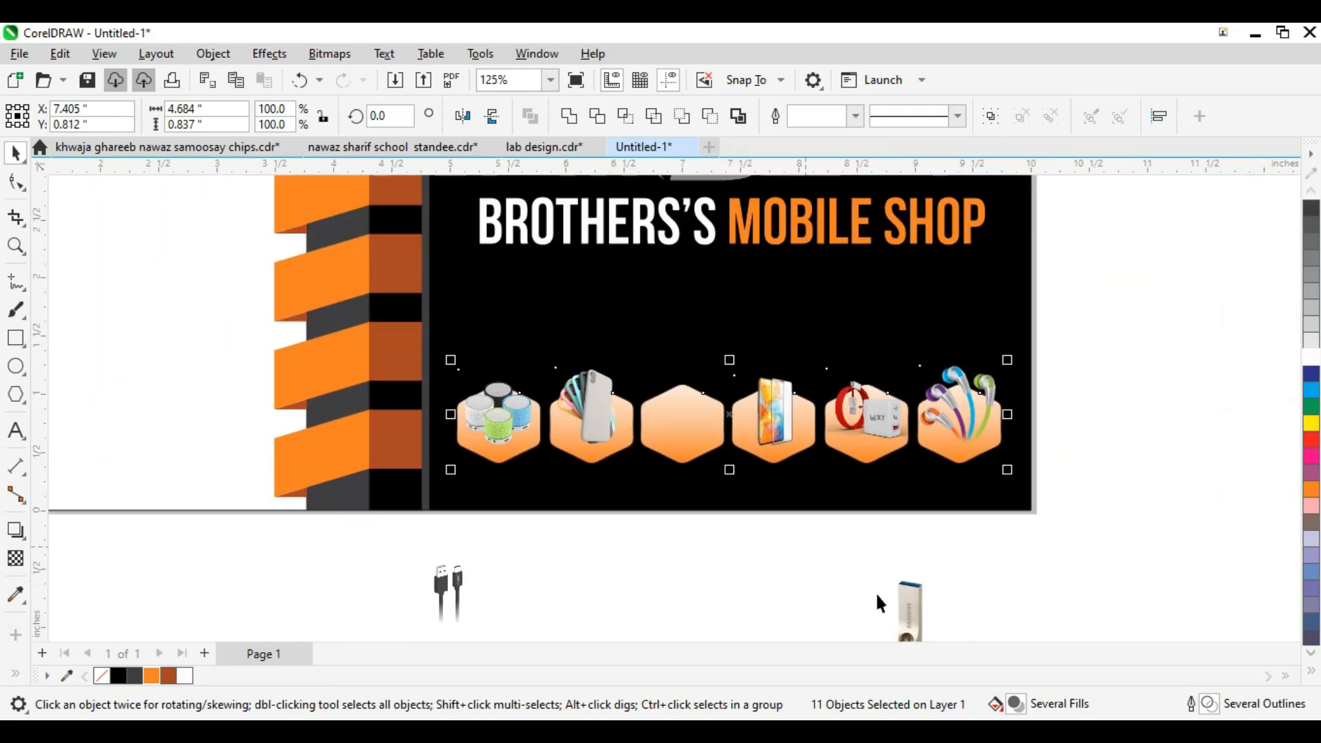
# Step: Place the cable image into the empty third hexagon
pyautogui.moveTo(457, 604); pyautogui.dragTo(691, 410)
pyautogui.press('F2')
pyautogui.moveTo(595, 333); pyautogui.dragTo(763, 450)
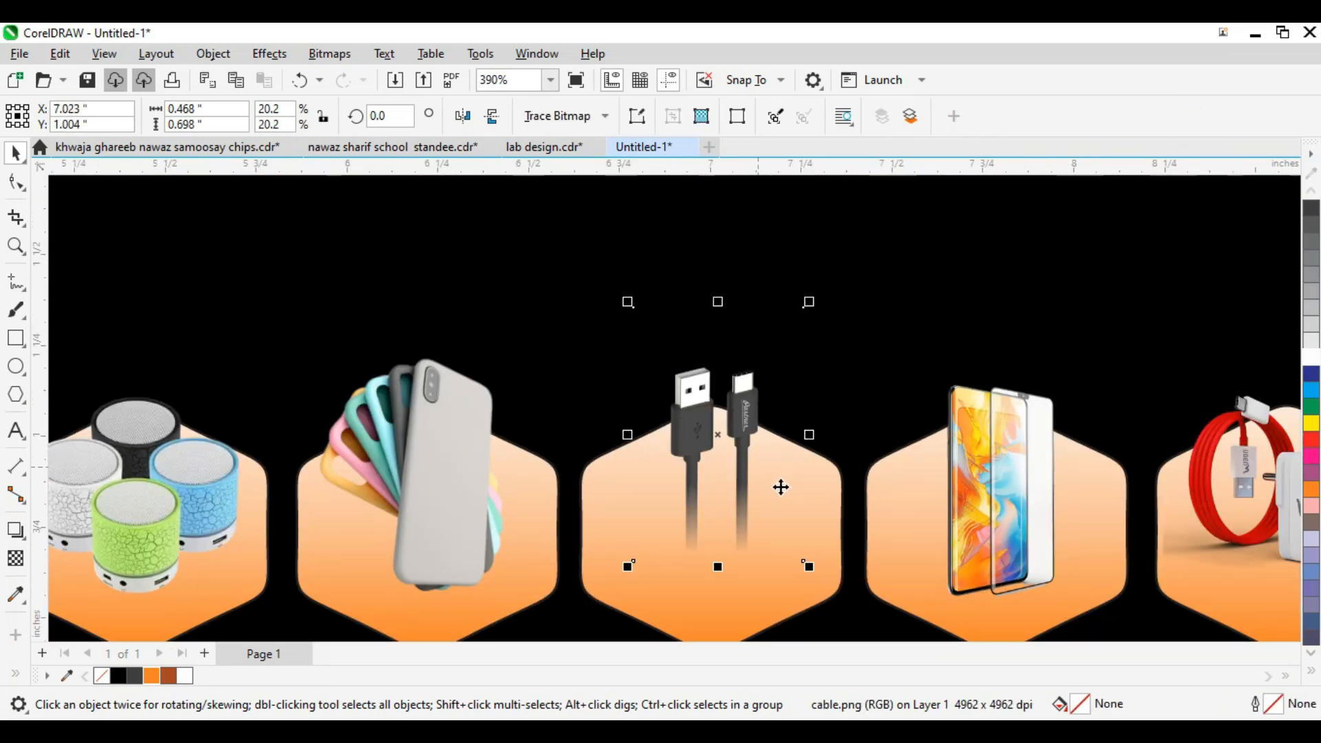
# Step: Enlarge the cable image in its hexagon and move it slightly up
pyautogui.moveTo(801, 536); pyautogui.dragTo(825, 575)
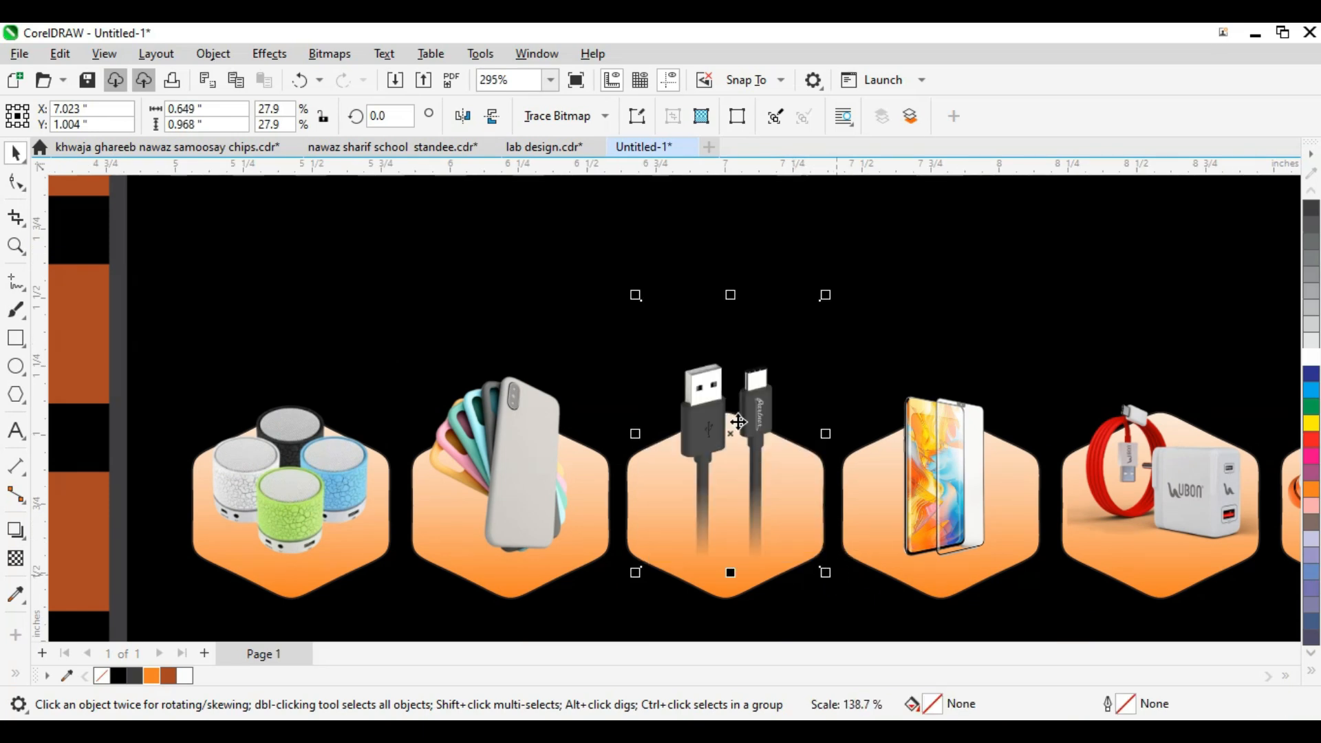
pyautogui.scroll(1, 759, 420)
pyautogui.scroll(-1, 762, 423)
pyautogui.moveTo(761, 421); pyautogui.dragTo(763, 428)
pyautogui.click(884, 679)
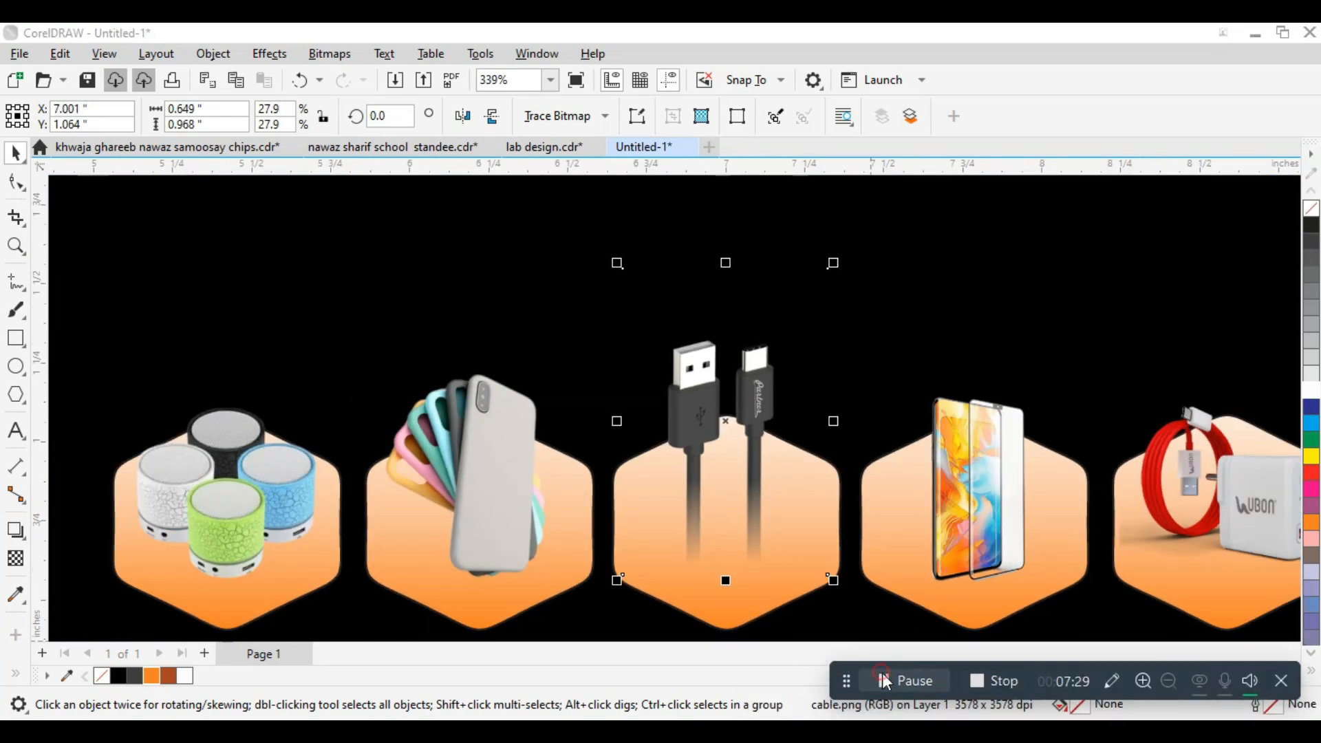
pyautogui.click(1274, 680)
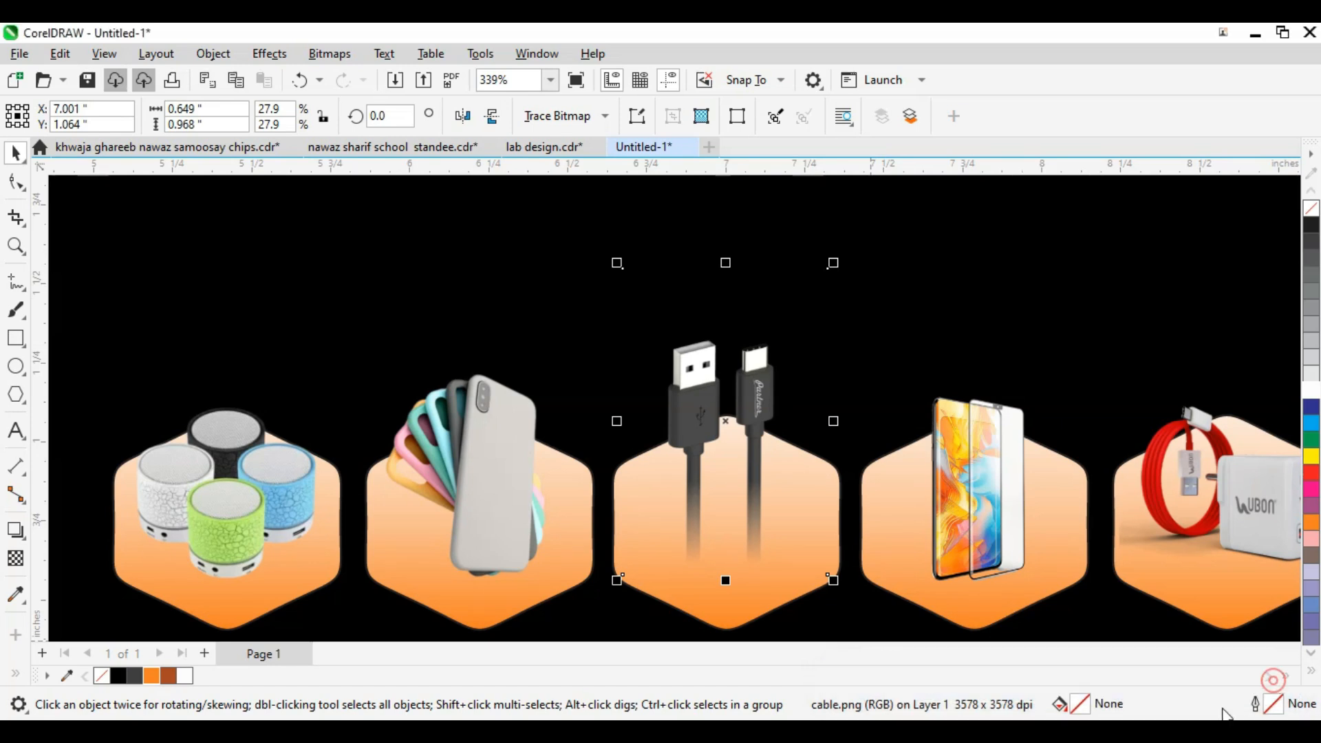
pyautogui.click(733, 436)
pyautogui.scroll(-2, 777, 421)
# Step: Zoom in on the cable hexagon and move the usb.png drive image onto it
pyautogui.press('F2')
pyautogui.moveTo(657, 313); pyautogui.dragTo(852, 561)
pyautogui.scroll(-1, 776, 463)
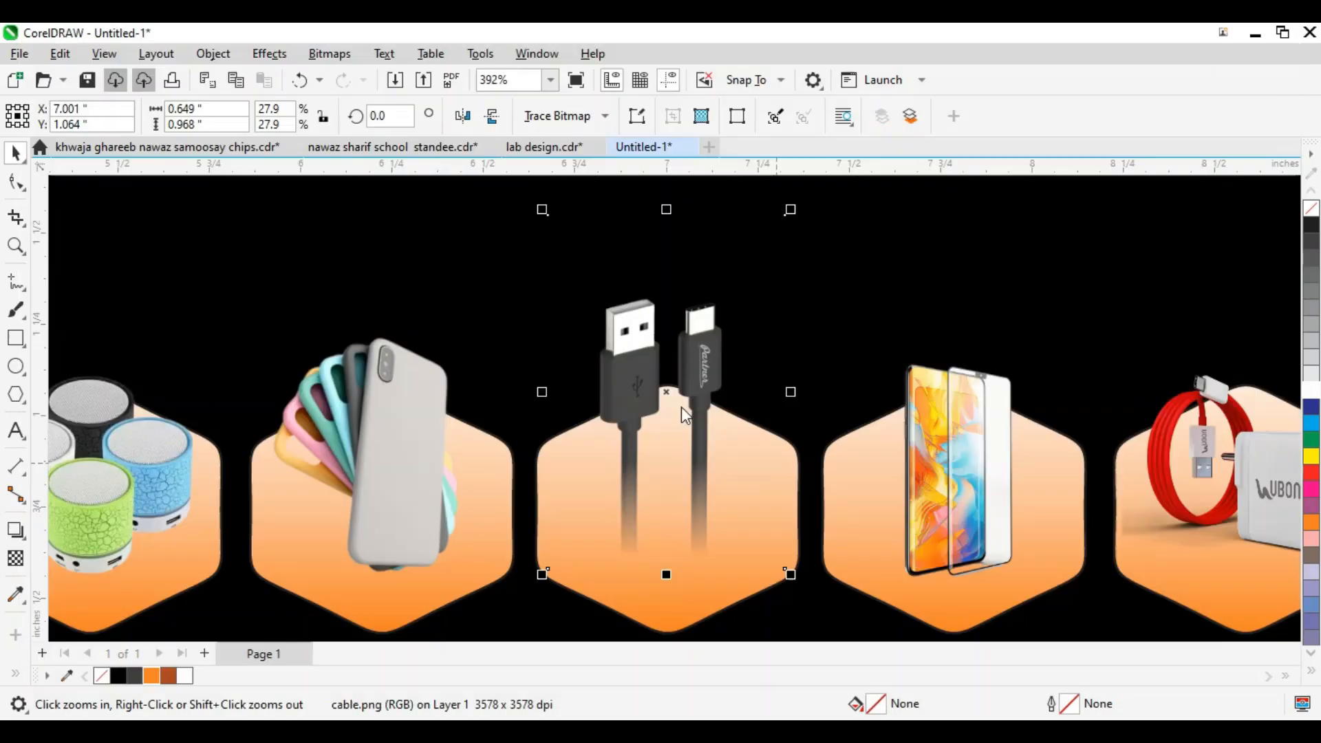
pyautogui.scroll(-5, 681, 406)
pyautogui.click(870, 590)
pyautogui.moveTo(872, 593); pyautogui.dragTo(686, 425)
pyautogui.scroll(5, 681, 420)
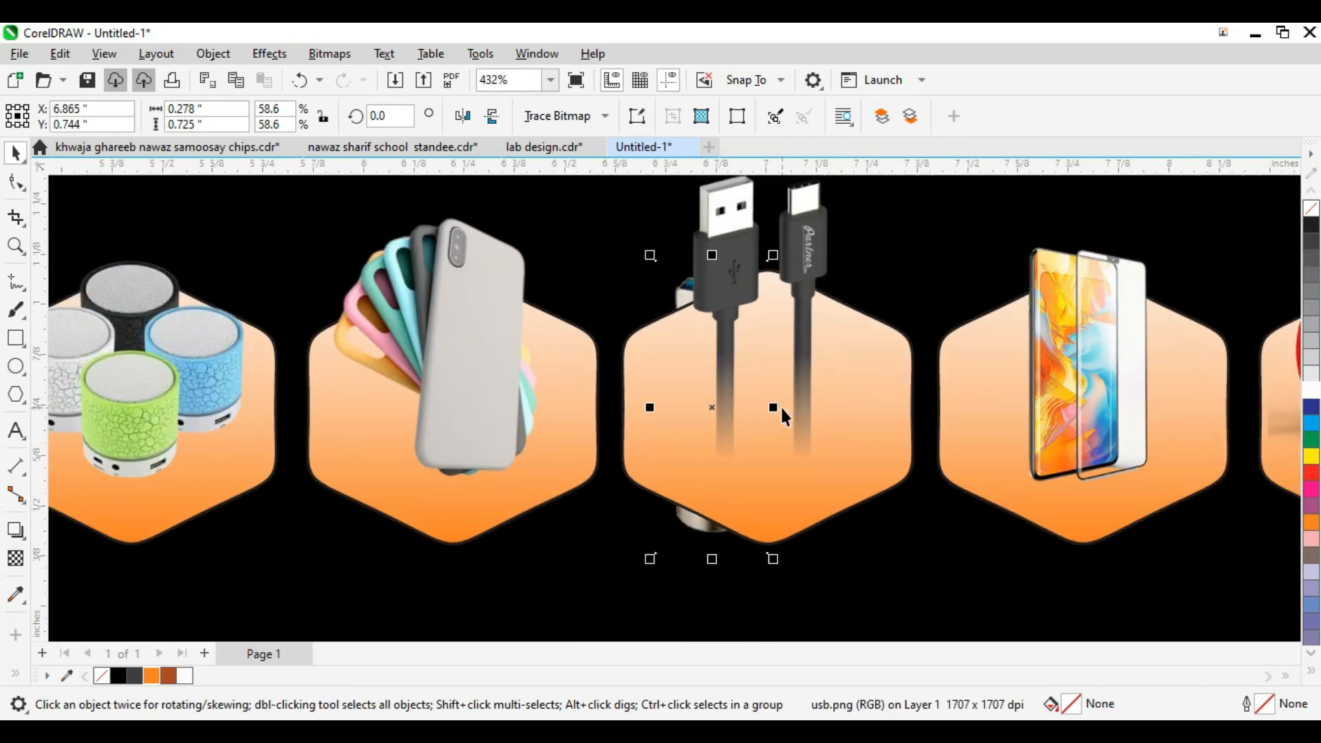
# Step: Bring the USB drive image to the front, then shrink and position it inside the hexagon
pyautogui.hotkey('shift', 'pageup')
pyautogui.moveTo(773, 256); pyautogui.dragTo(764, 313)
pyautogui.moveTo(725, 426); pyautogui.dragTo(779, 446)
pyautogui.moveTo(804, 329); pyautogui.dragTo(801, 346)
pyautogui.scroll(2, 778, 442)
pyautogui.moveTo(778, 442); pyautogui.dragTo(776, 411)
pyautogui.scroll(-3, 803, 337)
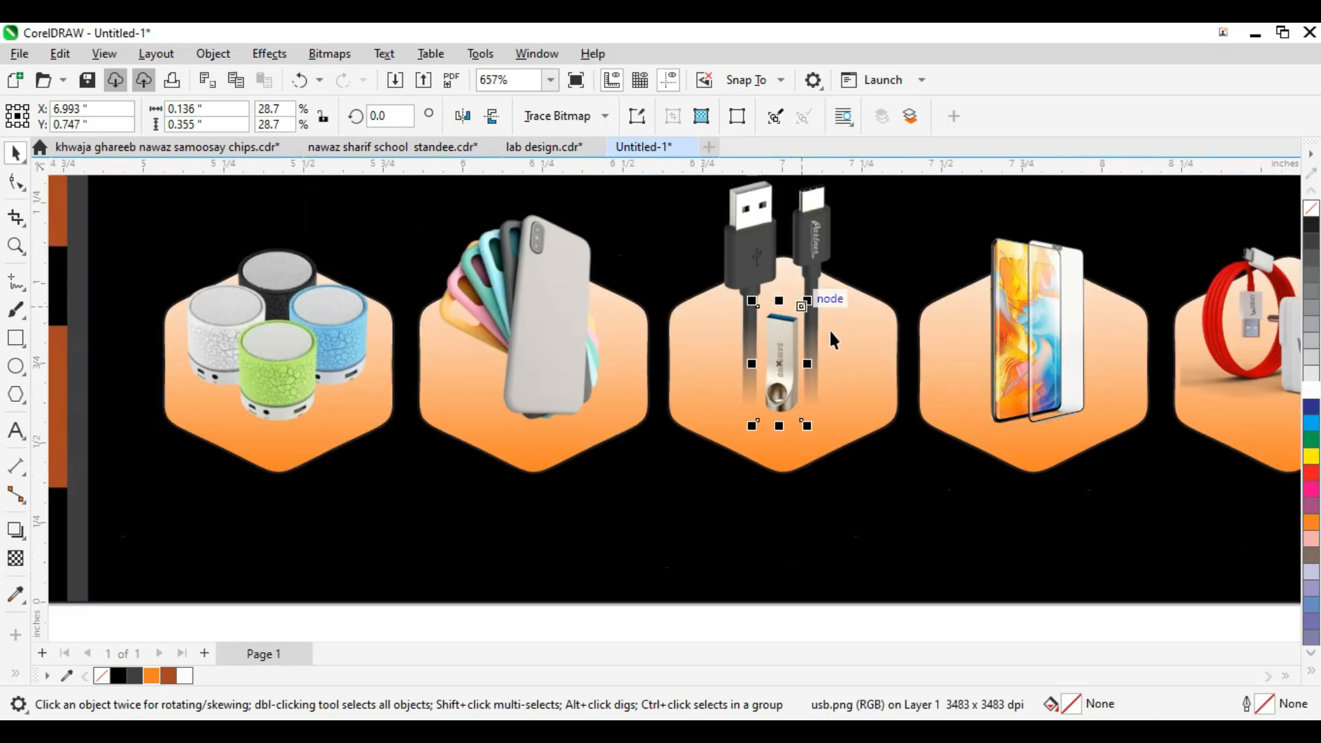
pyautogui.scroll(-6, 815, 326)
# Step: Marquee-select all six product hexagons with their images and group them with Ctrl+G
pyautogui.moveTo(1046, 480); pyautogui.dragTo(519, 267)
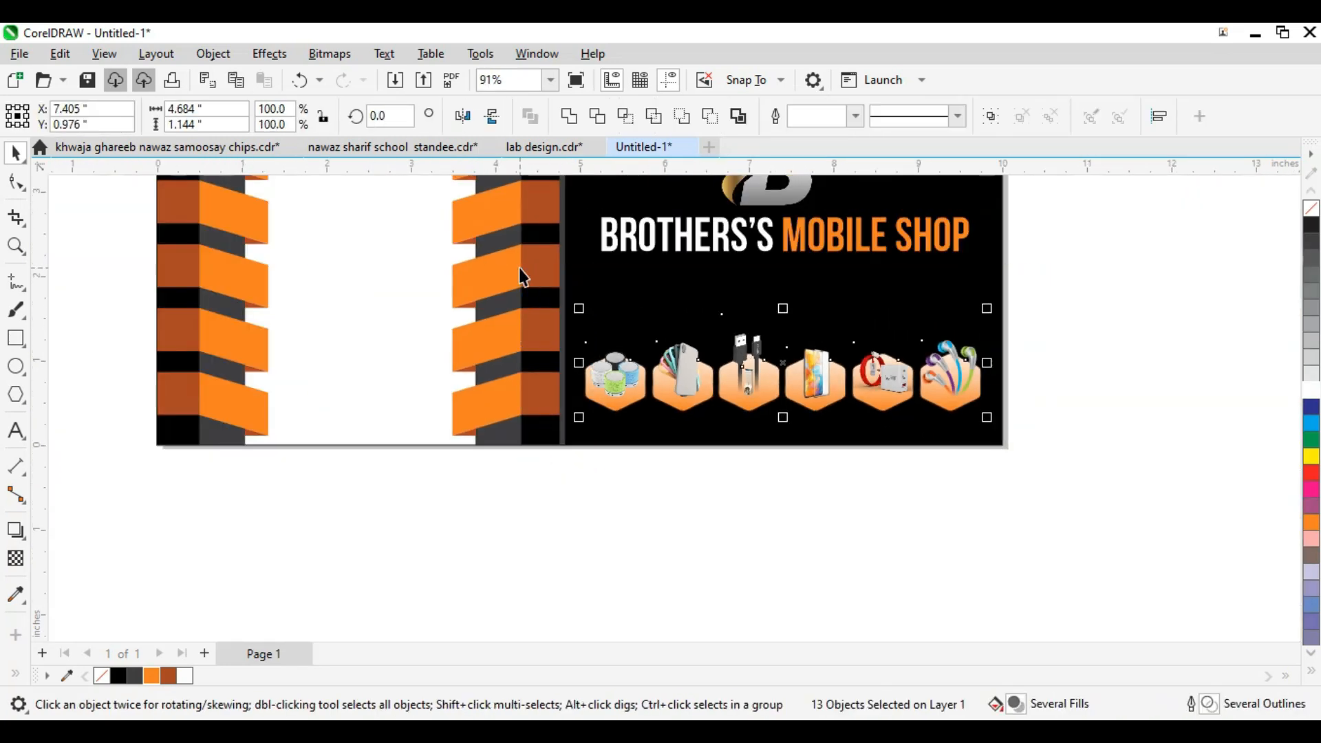
pyautogui.hotkey('ctrl', 'g')
pyautogui.scroll(2, 802, 330)
pyautogui.scroll(-1, 886, 397)
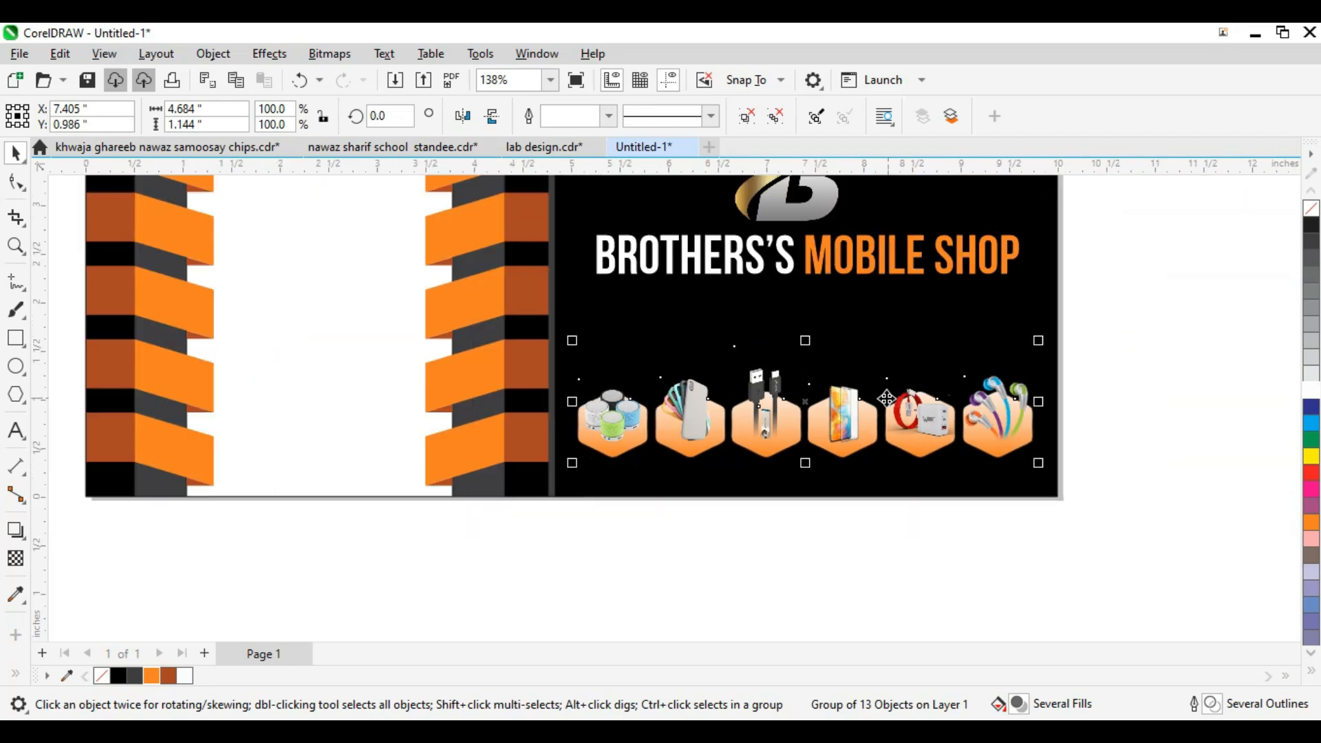
pyautogui.click(899, 477)
pyautogui.click(1043, 510)
# Step: Zoom in on the row of product hexagons
pyautogui.press('F2')
pyautogui.moveTo(1149, 543); pyautogui.dragTo(1054, 537)
pyautogui.scroll(-1, 775, 388)
pyautogui.press('F2')
pyautogui.click(988, 502)
pyautogui.scroll(-2, 894, 497)
pyautogui.press('F2')
pyautogui.click(521, 311)
pyautogui.scroll(3, 960, 507)
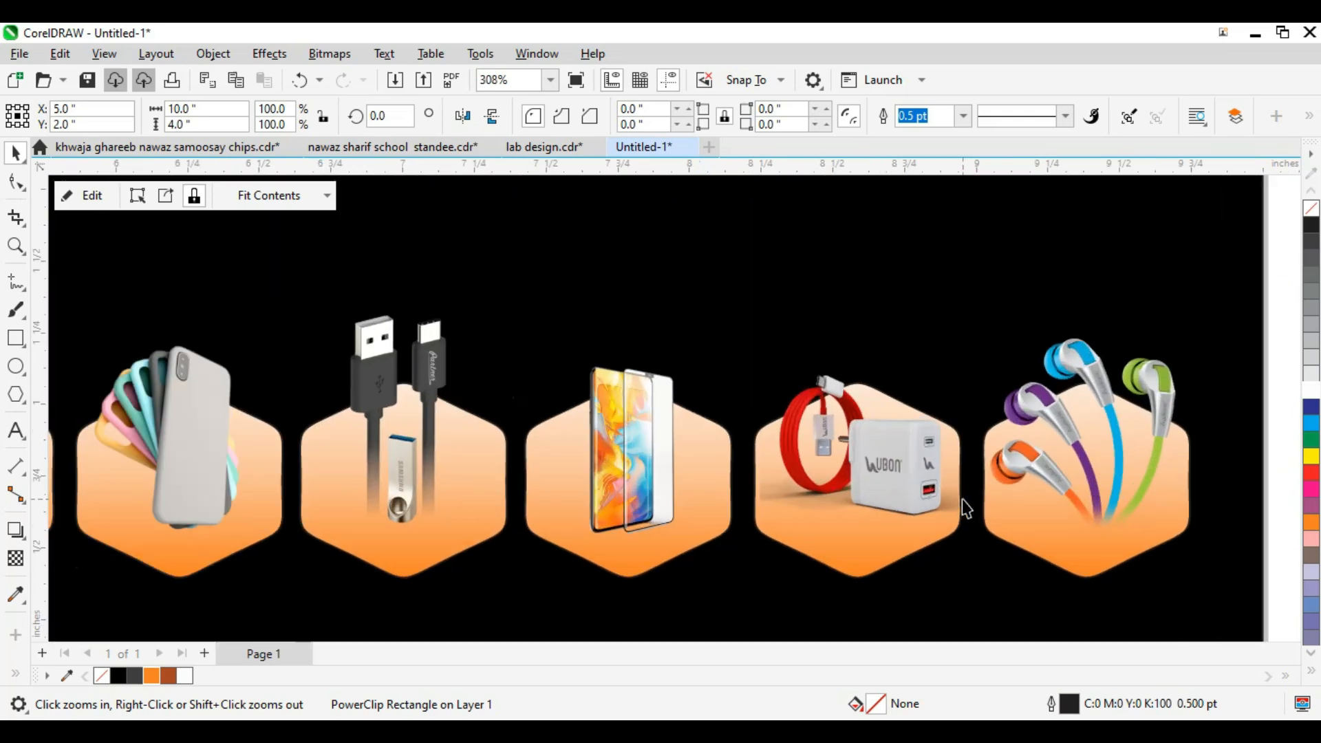
# Step: Draw a vertical Freehand line between two product hexagons
pyautogui.press('F5')
pyautogui.click(973, 474)
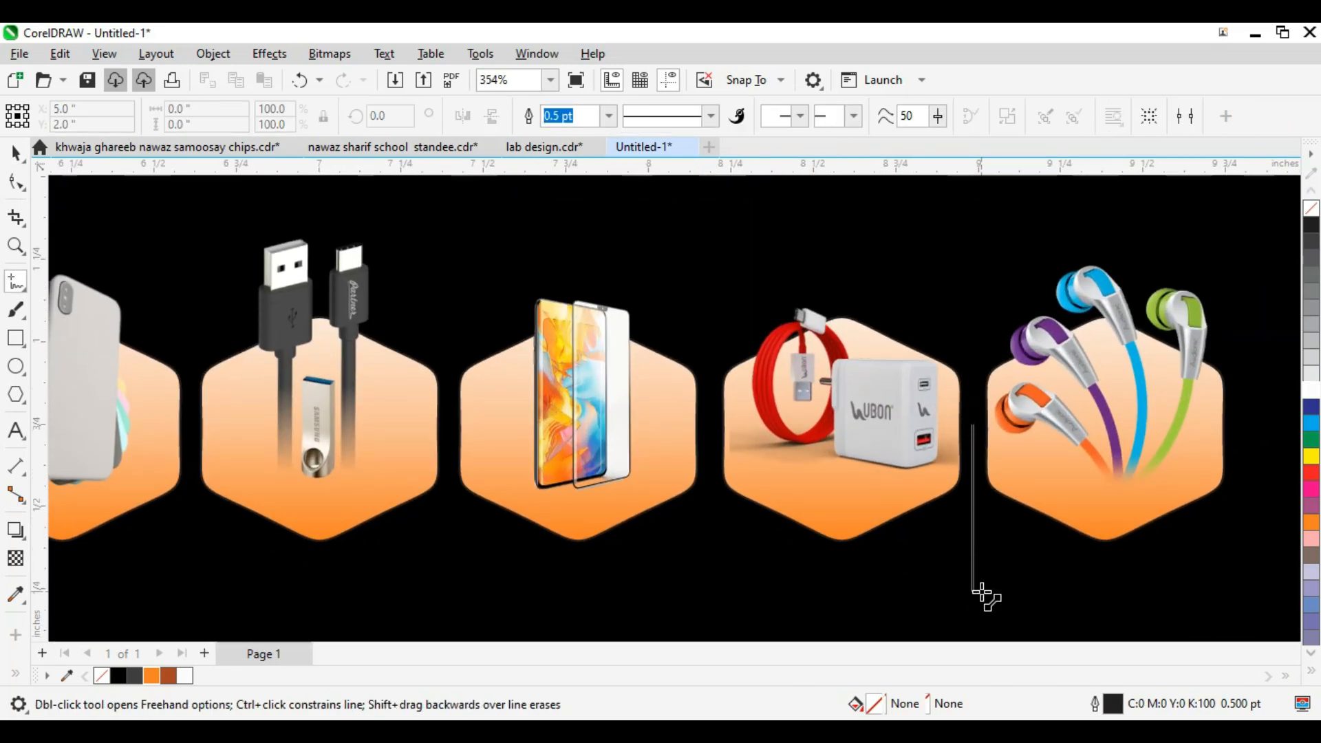
pyautogui.keyDown('ctrl'); pyautogui.click(983, 612); pyautogui.keyUp('ctrl')
pyautogui.press('space')
pyautogui.scroll(-1, 1009, 429)
pyautogui.scroll(2, 977, 494)
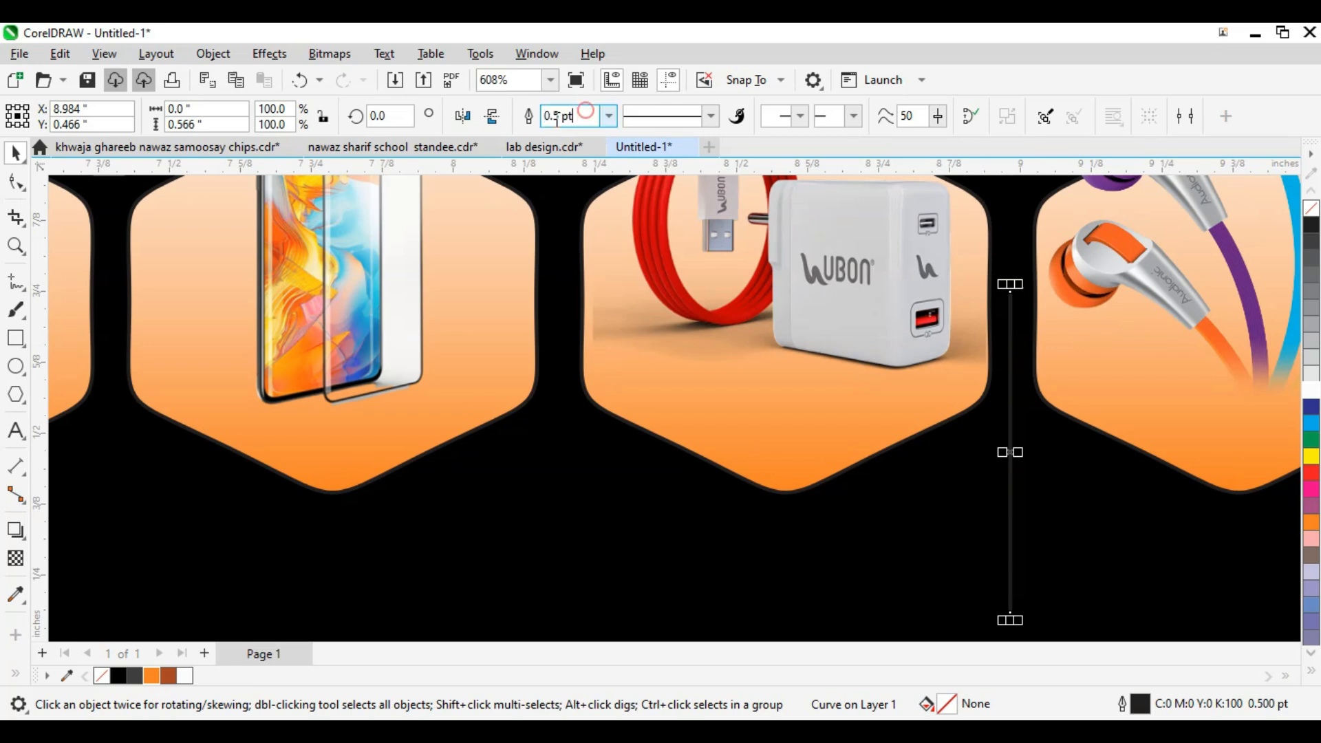
# Step: Give the line a 1.5 pt orange outline, place it, and fade it toward the top
pyautogui.write('1.5')
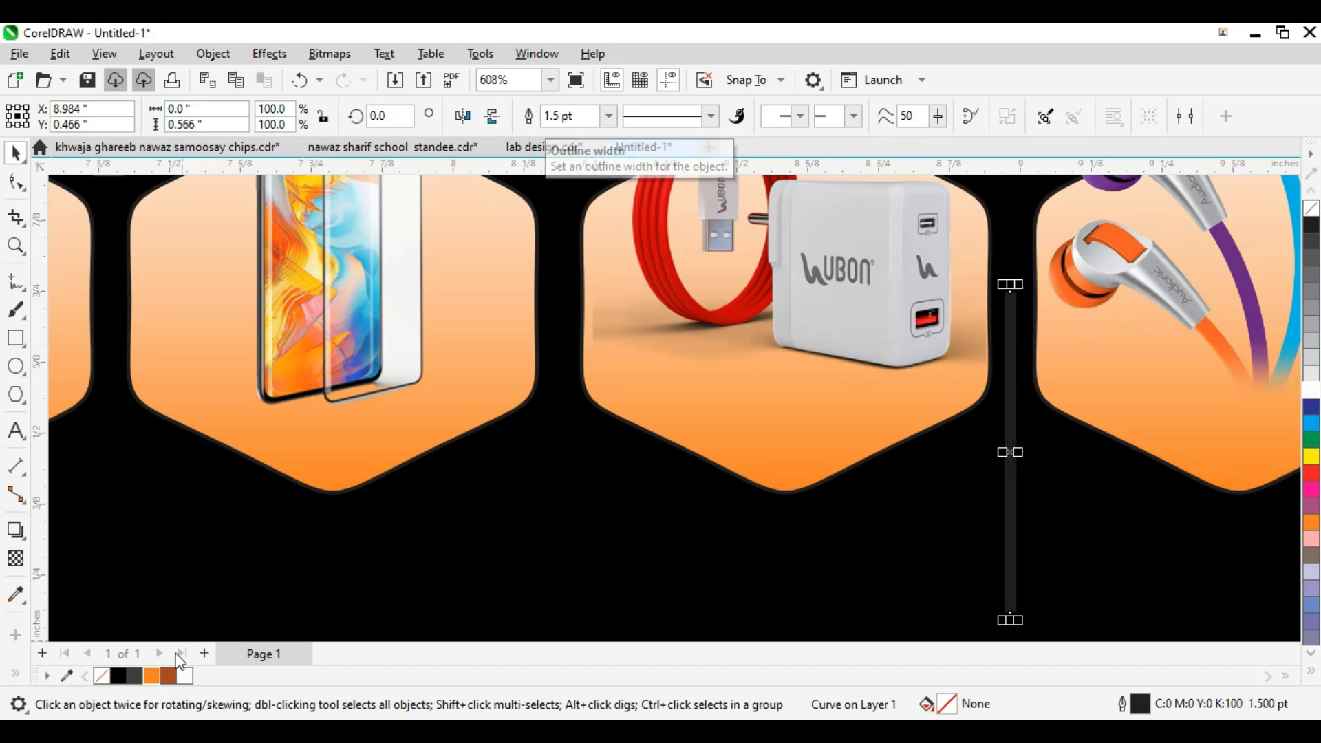
pyautogui.rightClick(155, 675)
pyautogui.scroll(-1, 859, 464)
pyautogui.scroll(3, 963, 480)
pyautogui.moveTo(954, 467); pyautogui.dragTo(973, 507)
pyautogui.scroll(-1, 954, 493)
pyautogui.scroll(-2, 977, 454)
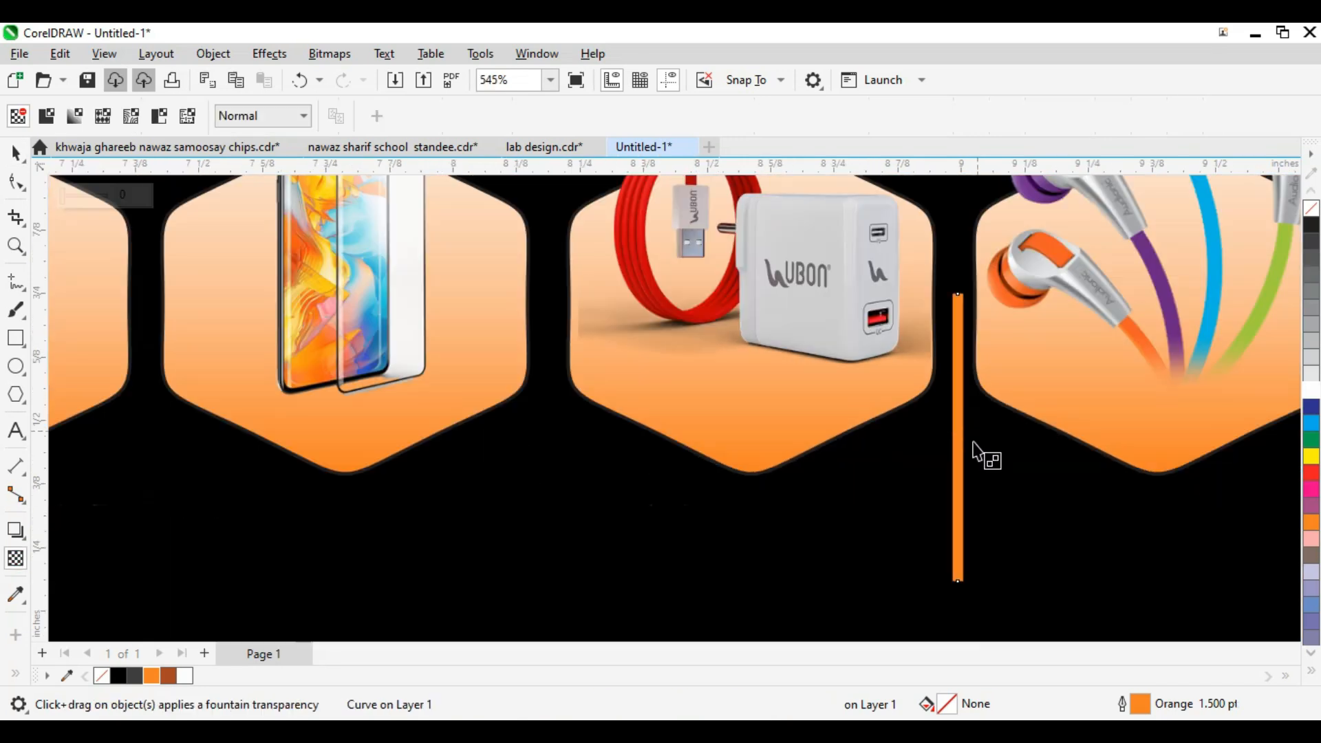
pyautogui.moveTo(966, 468); pyautogui.dragTo(967, 295)
pyautogui.press('space')
pyautogui.scroll(-4, 967, 398)
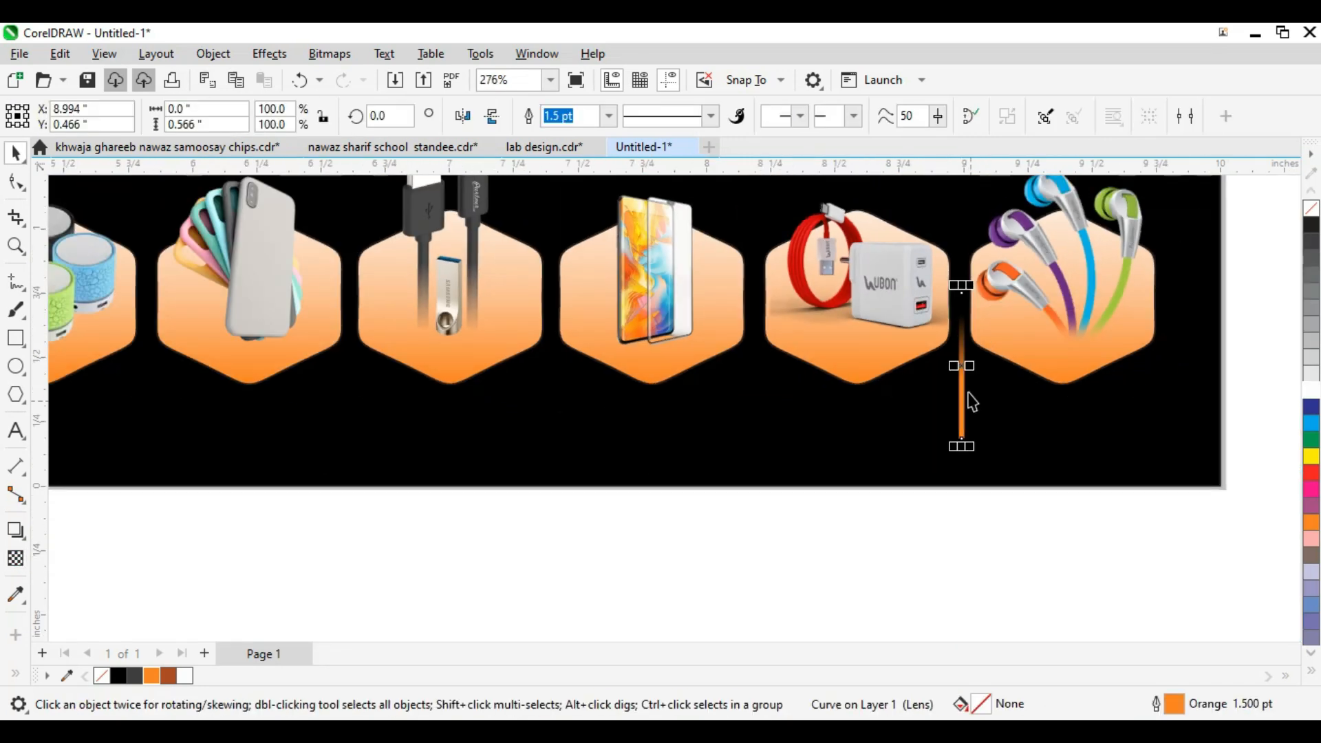
pyautogui.scroll(2, 965, 395)
# Step: Drag-copy the orange divider line into each remaining gap between the hexagons
pyautogui.moveTo(960, 395); pyautogui.dragTo(645, 385)
pyautogui.scroll(-4, 956, 423)
pyautogui.scroll(4, 956, 423)
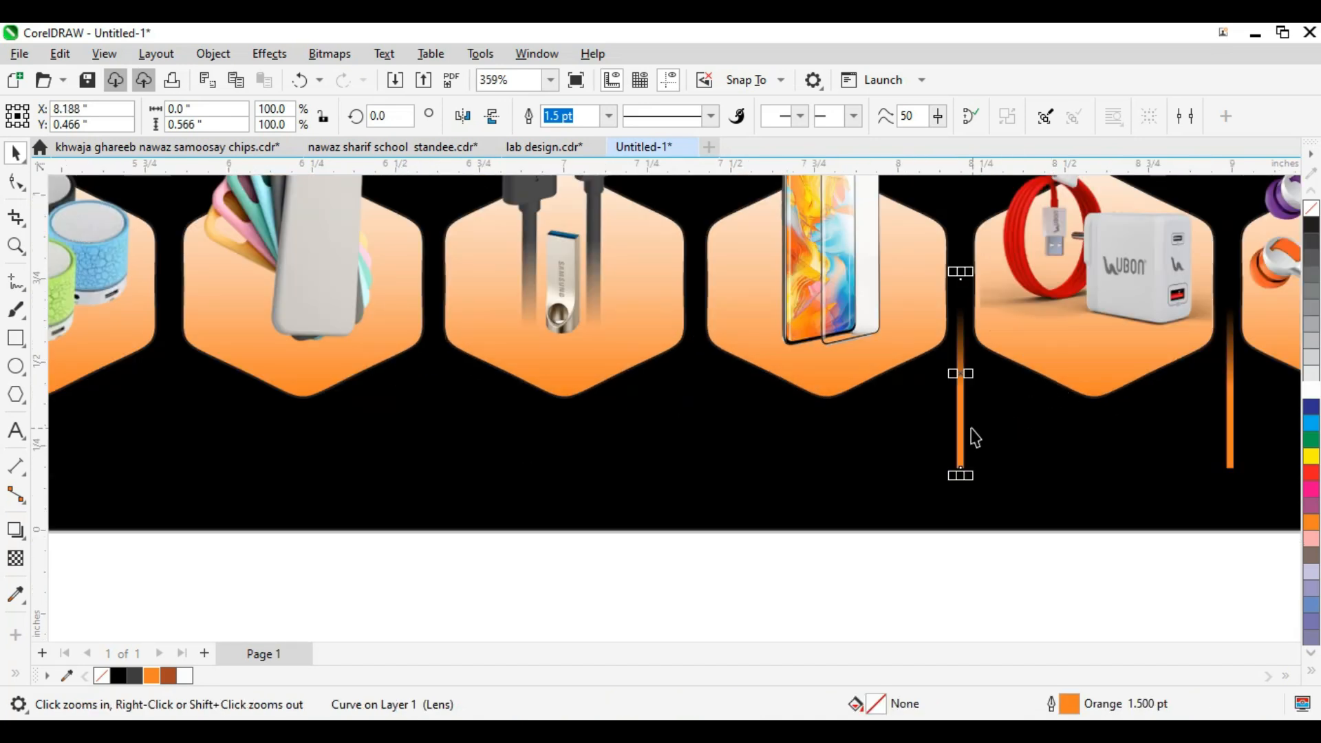
pyautogui.moveTo(962, 422); pyautogui.dragTo(695, 408)
pyautogui.scroll(1, 699, 365)
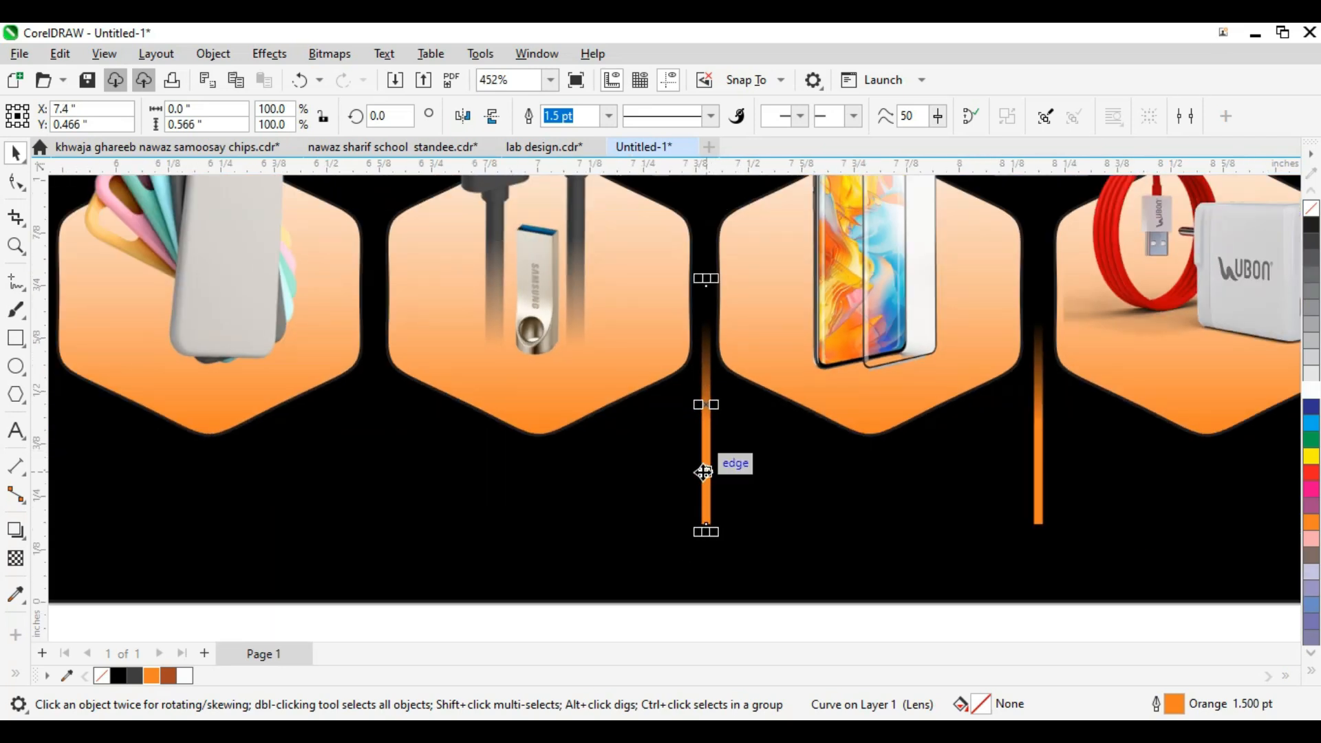
pyautogui.moveTo(703, 472); pyautogui.dragTo(374, 415)
pyautogui.scroll(-1, 775, 392)
pyautogui.scroll(-1, 612, 321)
pyautogui.scroll(2, 612, 322)
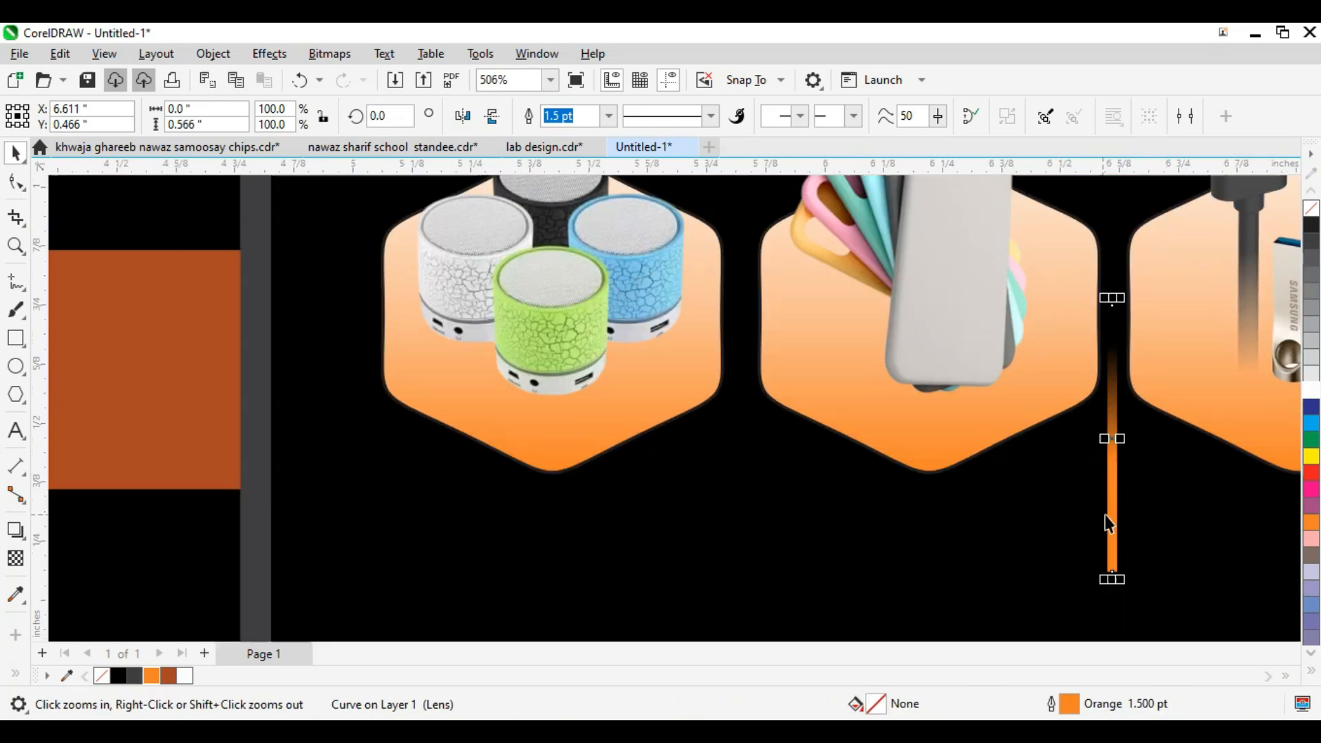
pyautogui.moveTo(1099, 515); pyautogui.dragTo(740, 520)
pyautogui.scroll(-4, 556, 483)
pyautogui.moveTo(1160, 378); pyautogui.dragTo(427, 493)
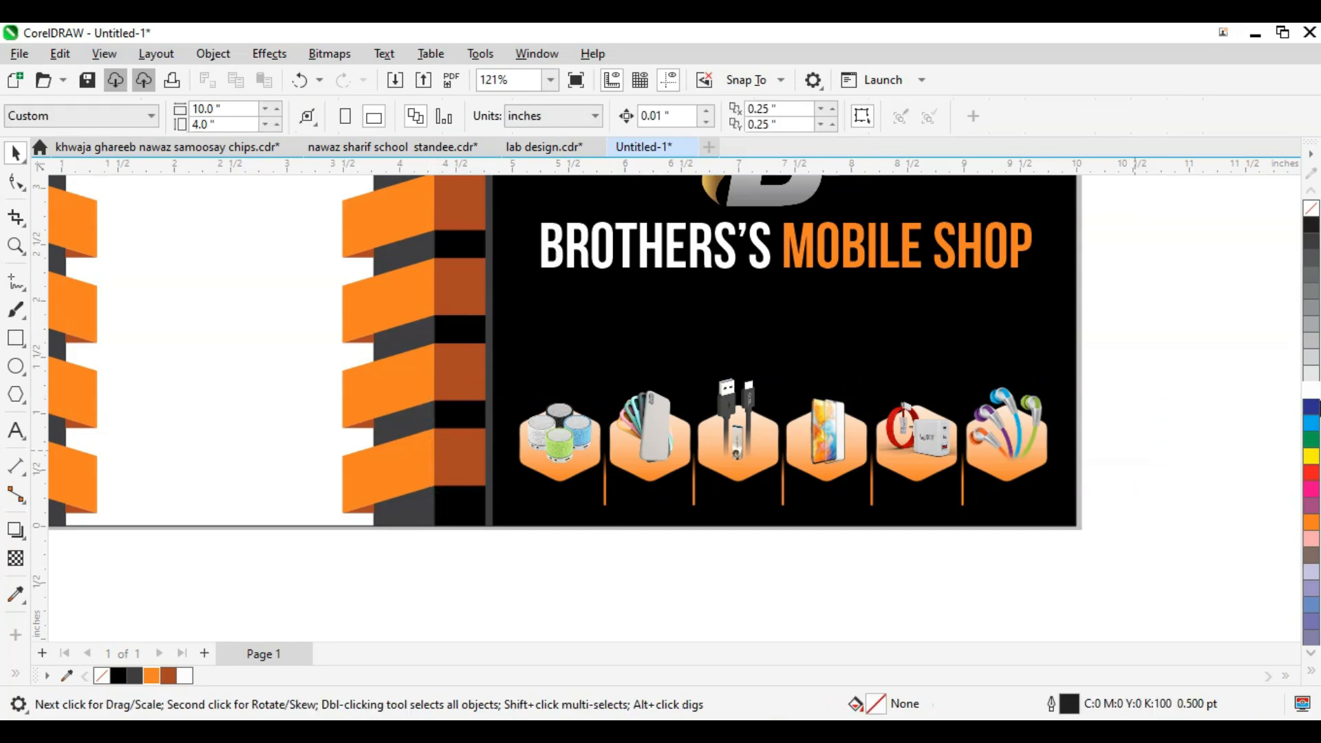
pyautogui.click(971, 446)
# Step: Zoom in on the product row below the hexagons
pyautogui.click(1185, 339)
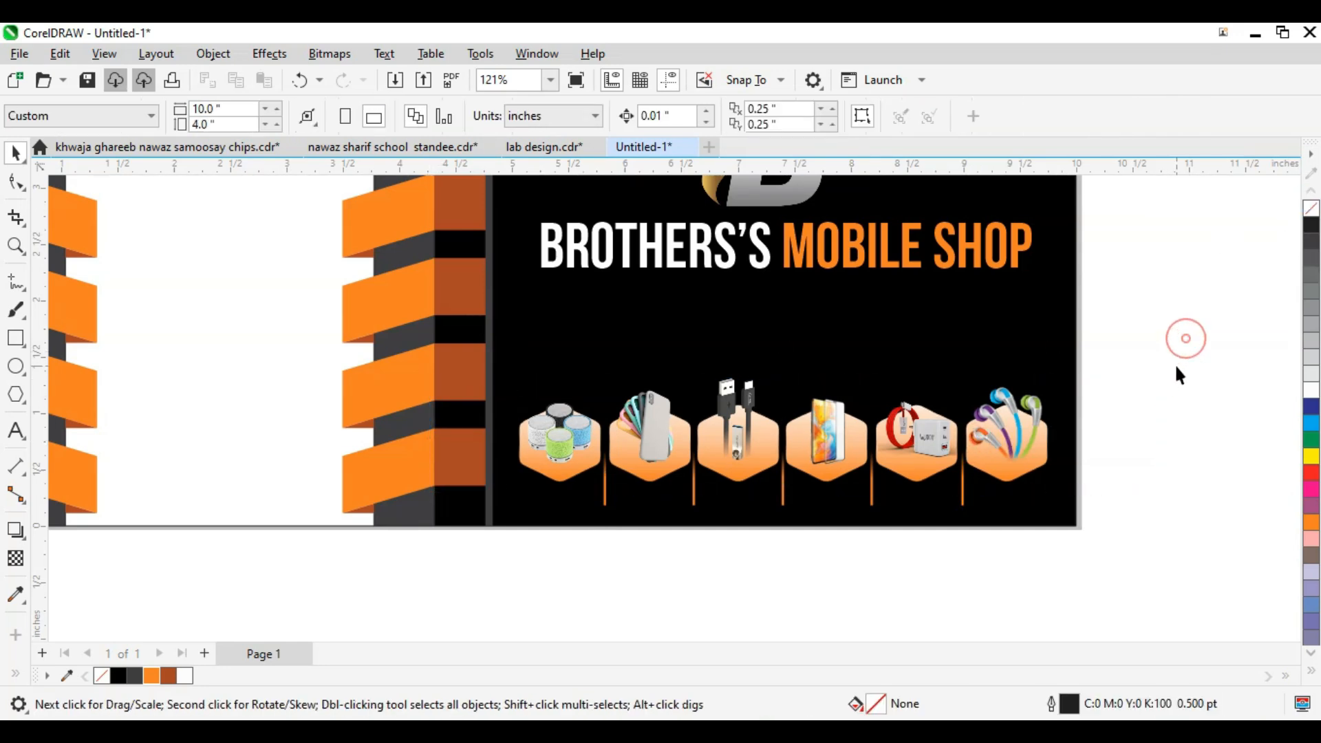
pyautogui.click(1015, 463)
pyautogui.click(1217, 359)
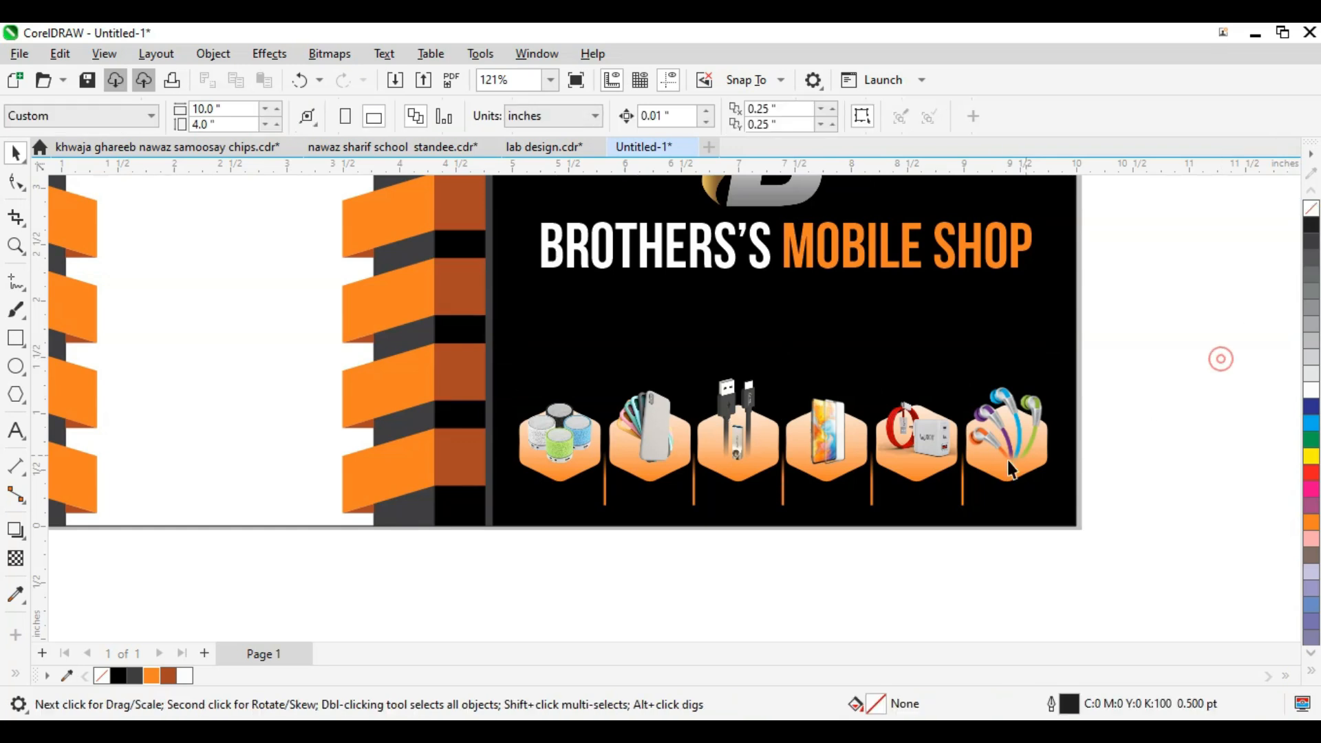
pyautogui.press('F2')
pyautogui.moveTo(1035, 463); pyautogui.dragTo(952, 484)
pyautogui.scroll(-3, 911, 415)
pyautogui.scroll(-1, 891, 410)
pyautogui.click(890, 418)
pyautogui.scroll(-1, 999, 460)
pyautogui.press('F2')
pyautogui.moveTo(1182, 357); pyautogui.dragTo(475, 556)
pyautogui.scroll(-2, 790, 509)
# Step: Add the text 'HANDFREE' below the banner and set it in Bebas Neue
pyautogui.press('F8')
pyautogui.click(651, 553)
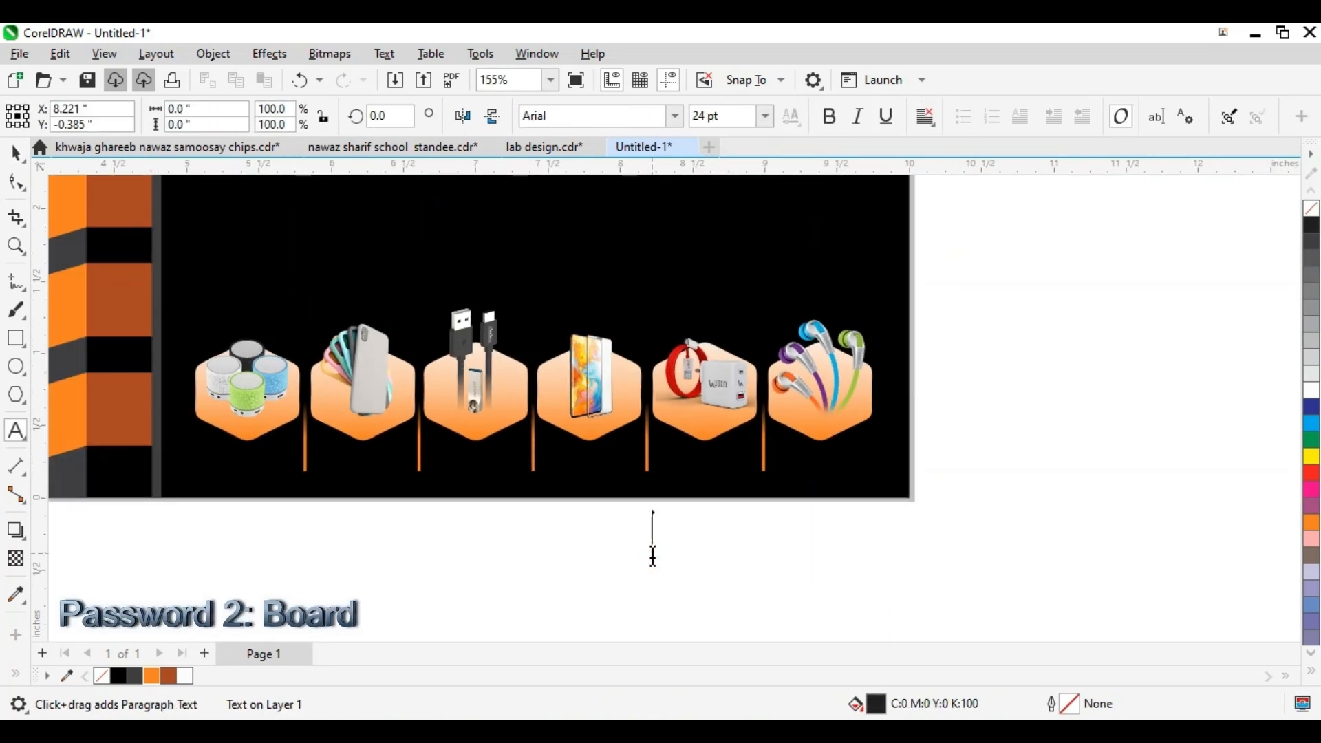
pyautogui.write('HANDF')
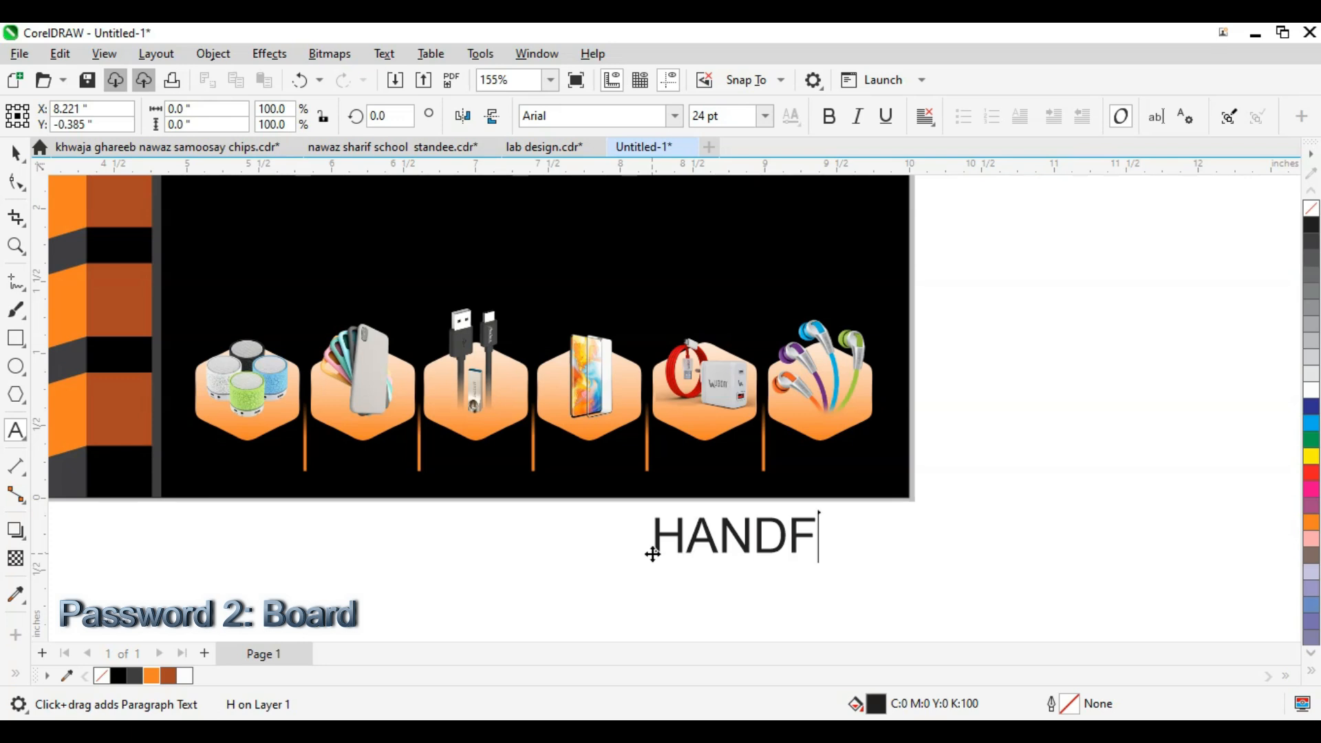
pyautogui.write('REE')
pyautogui.hotkey('ctrl', 'space')
pyautogui.click(664, 114)
pyautogui.click(676, 115)
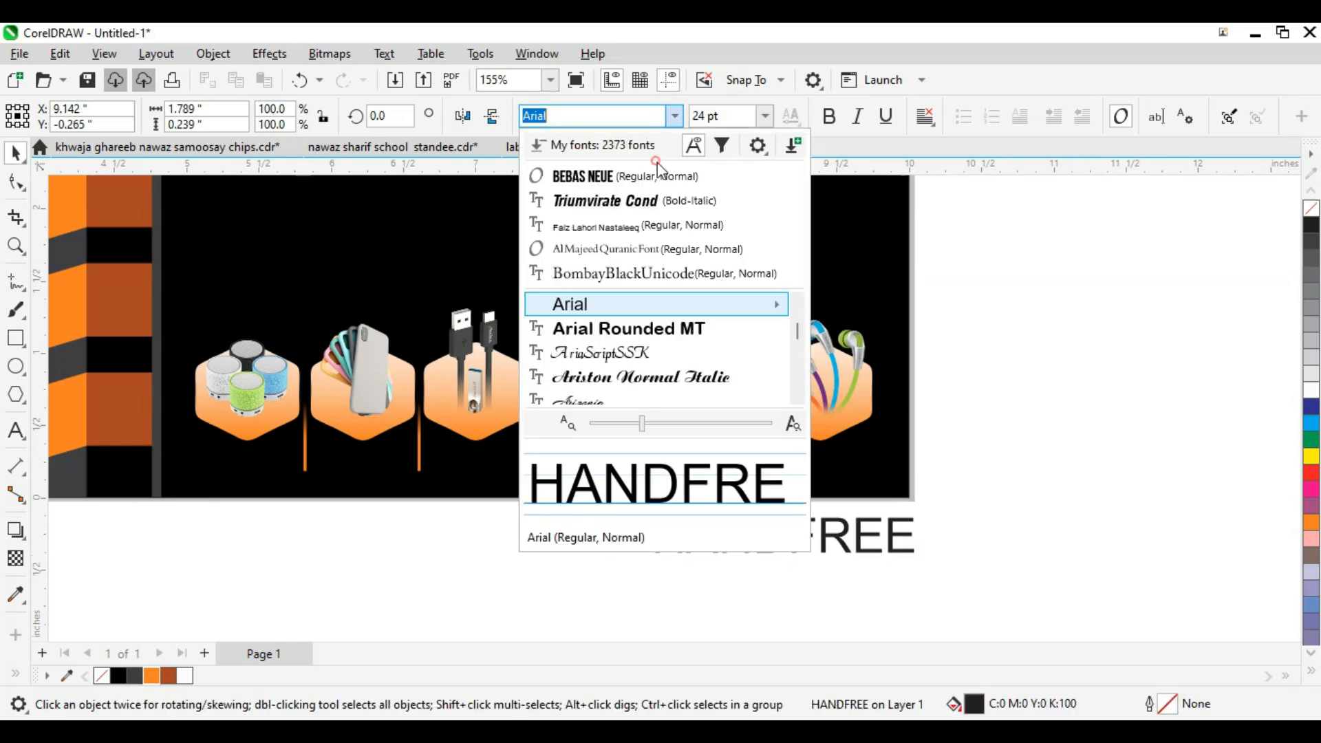
pyautogui.click(659, 176)
# Step: Shrink HANDFREE to about 63%, place it under the earphones hexagon, and fill it white
pyautogui.moveTo(708, 542); pyautogui.dragTo(844, 462)
pyautogui.scroll(5, 844, 468)
pyautogui.moveTo(844, 567); pyautogui.dragTo(708, 524)
pyautogui.scroll(3, 475, 513)
pyautogui.scroll(-2, 516, 443)
pyautogui.moveTo(518, 447); pyautogui.dragTo(528, 436)
pyautogui.click(1311, 390)
# Step: Copy the label under the charger hexagon and change its text to 'CHARGER'
pyautogui.scroll(-8, 1088, 369)
pyautogui.scroll(4, 1075, 373)
pyautogui.moveTo(873, 422); pyautogui.dragTo(564, 418)
pyautogui.rightClick(564, 418)
pyautogui.doubleClick(565, 416)
pyautogui.hotkey('ctrl', 'a')
pyautogui.write('CHARGER')
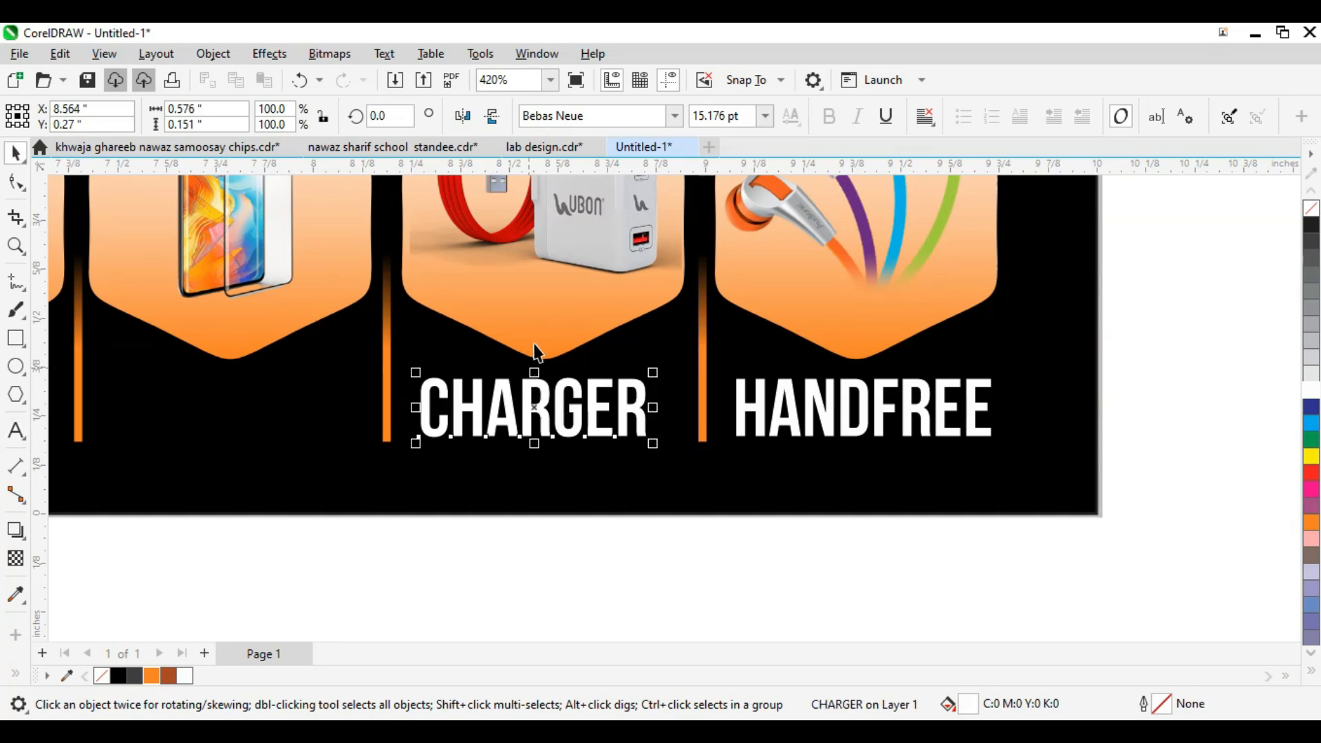
# Step: Nudge the CHARGER label slightly right and zoom in on the label row
pyautogui.keyDown('shift'); pyautogui.click(535, 344); pyautogui.keyUp('shift')
pyautogui.click(589, 420)
pyautogui.press('Right')
pyautogui.press('Right')
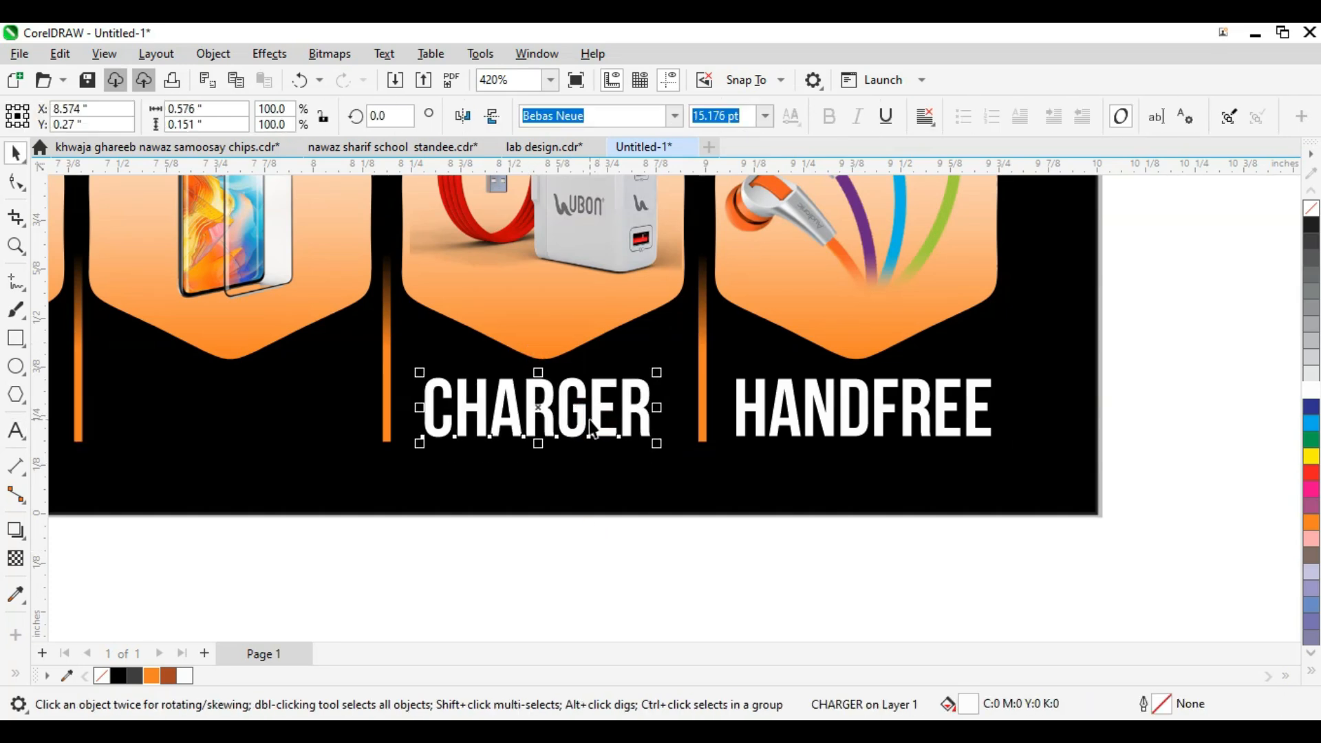
pyautogui.scroll(-2, 671, 432)
pyautogui.moveTo(802, 381); pyautogui.dragTo(423, 447)
pyautogui.scroll(3, 422, 447)
# Step: Copy the label under the screen-protector hexagon and retype it as 'TEMP.GLASS'
pyautogui.moveTo(976, 437); pyautogui.dragTo(701, 441)
pyautogui.click(694, 436)
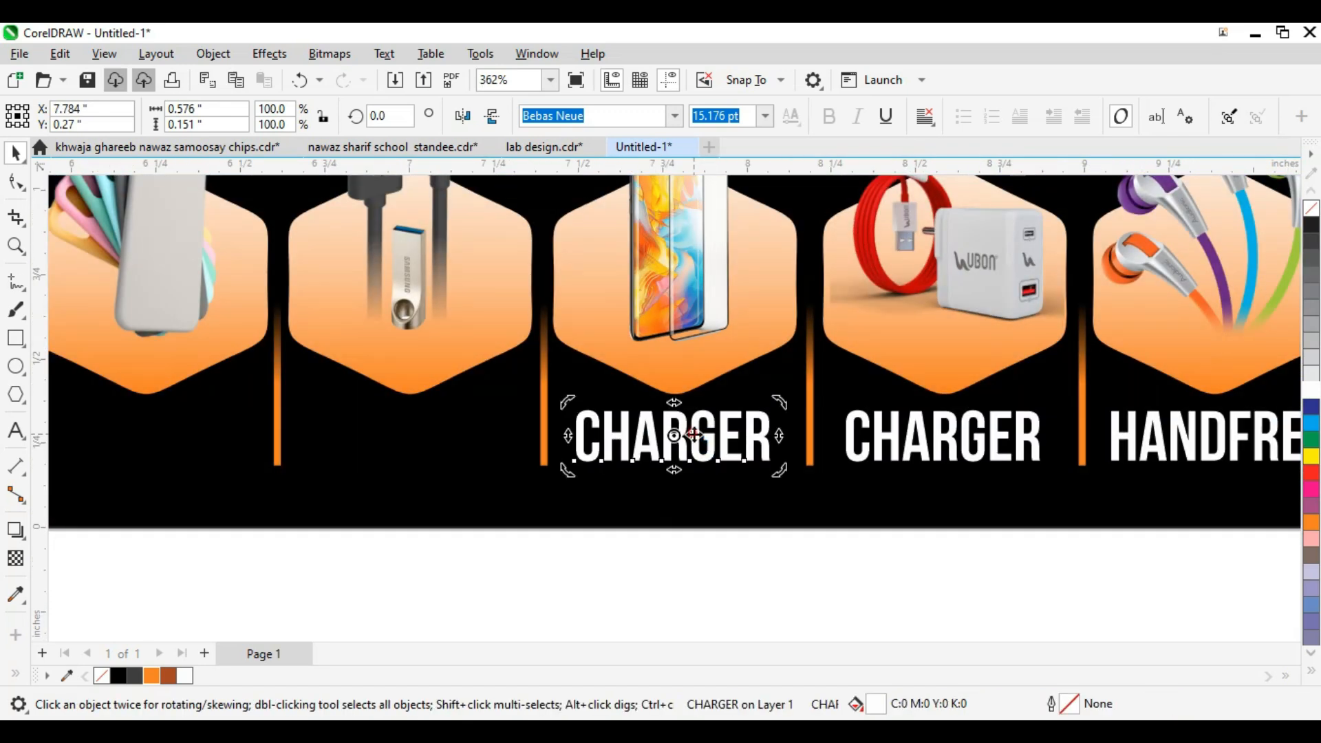
pyautogui.doubleClick(695, 437)
pyautogui.write('TEMP')
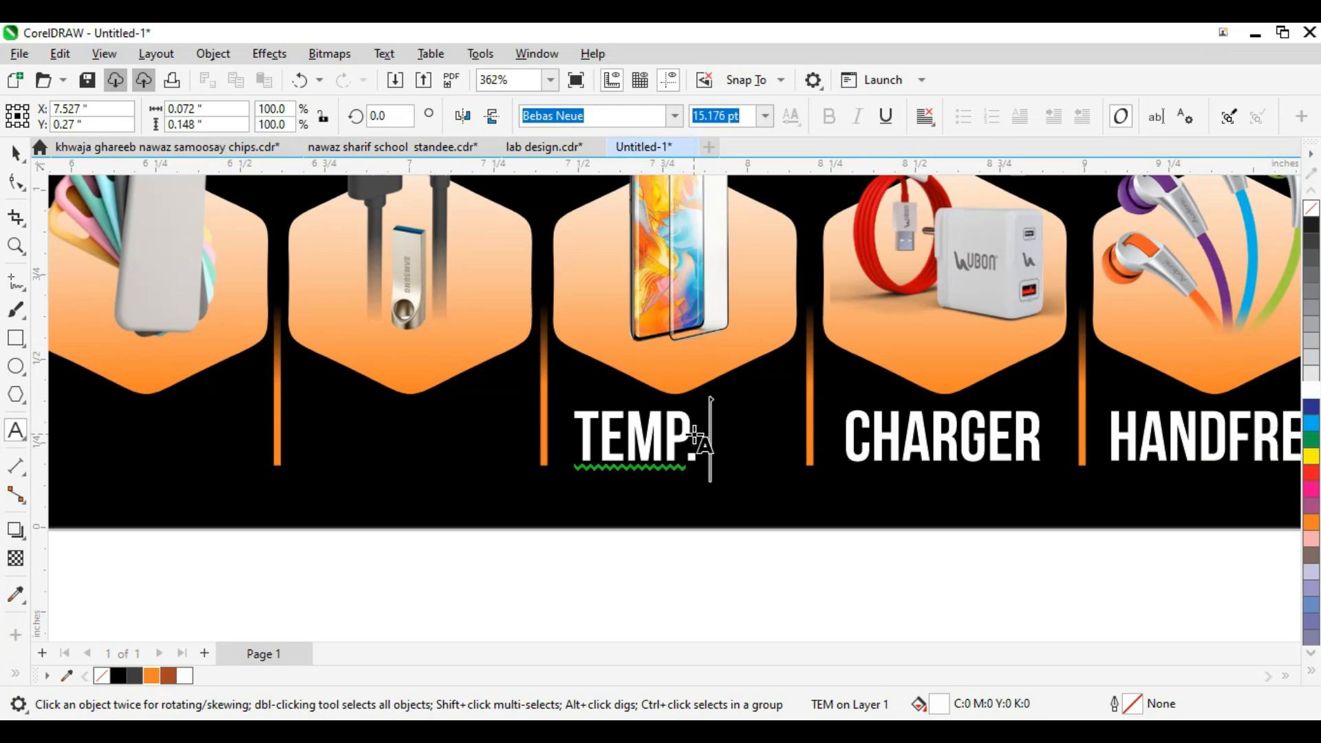
pyautogui.write('.GLASS')
pyautogui.hotkey('ctrl', 'space')
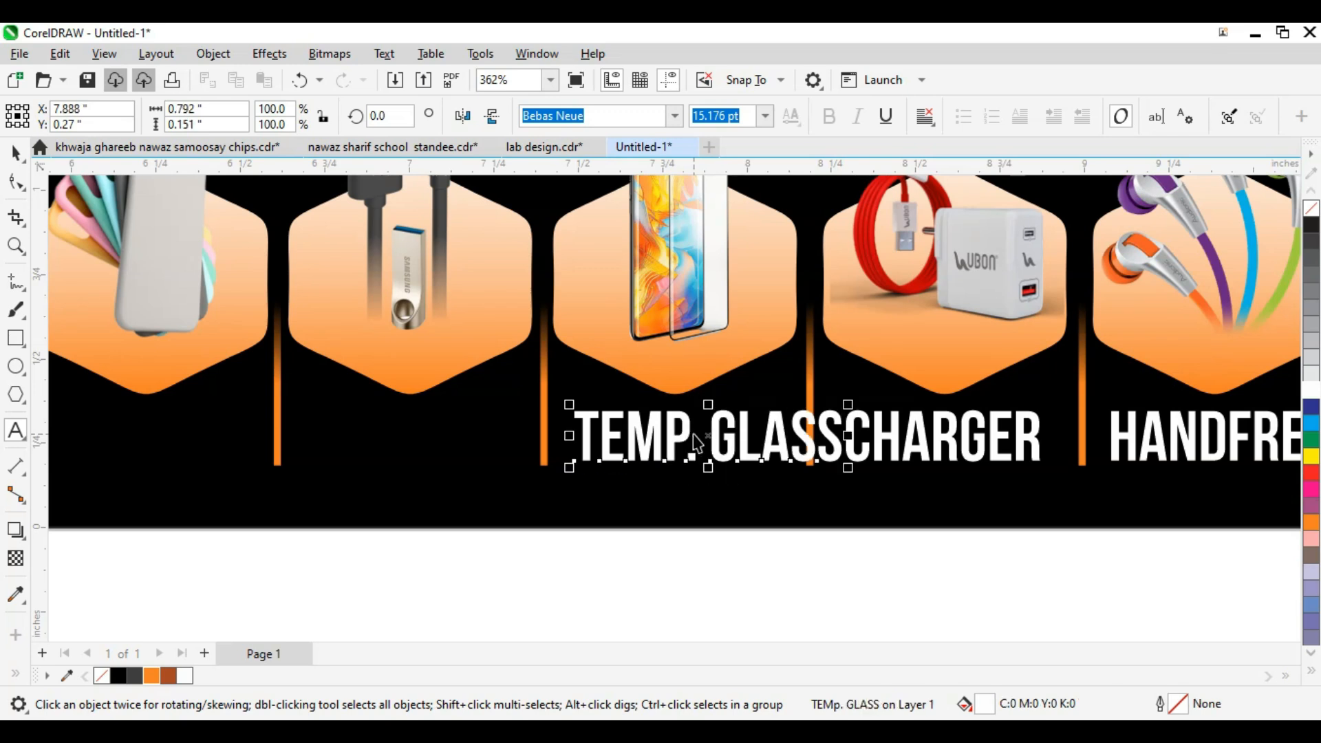
pyautogui.scroll(-1, 695, 440)
pyautogui.moveTo(773, 440)
pyautogui.mouseDown()
pyautogui.moveTo(750, 438)
pyautogui.moveTo(770, 438)
pyautogui.mouseUp()
pyautogui.scroll(1, 809, 438)
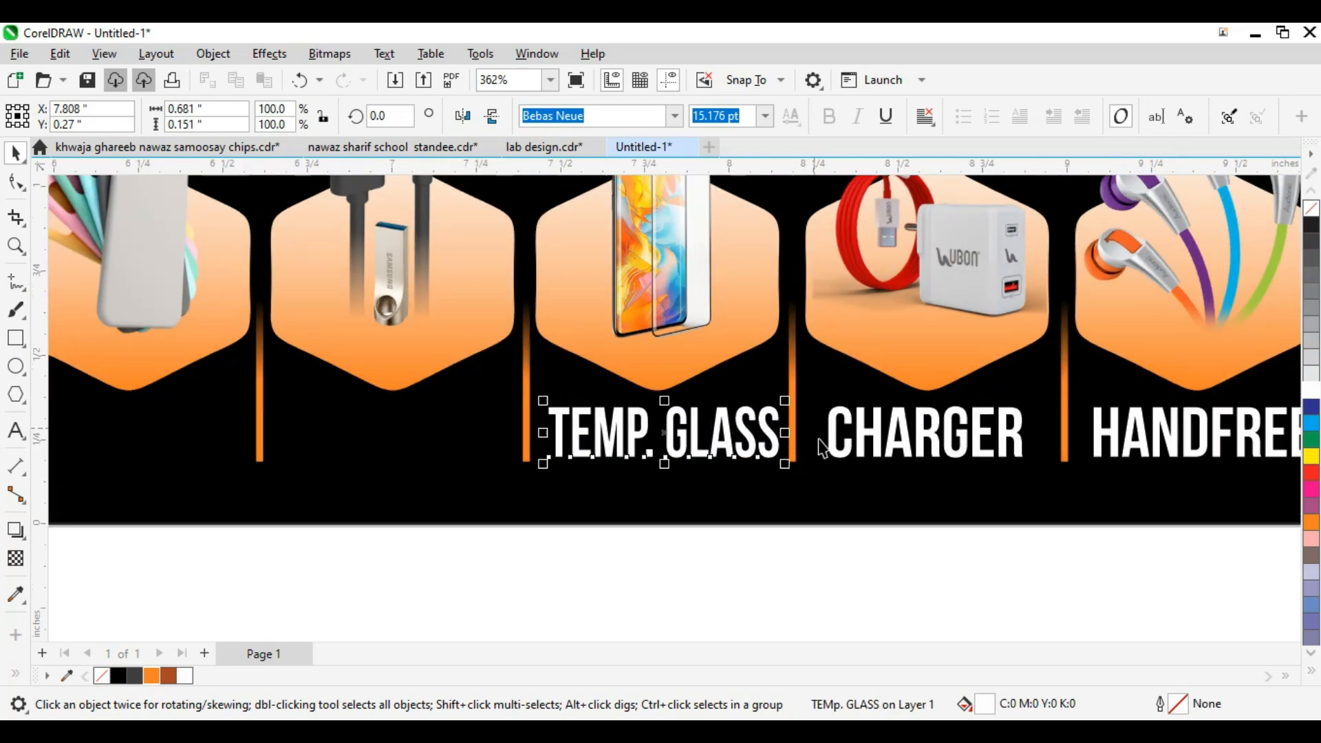
pyautogui.scroll(-4, 712, 432)
pyautogui.scroll(7, 712, 432)
pyautogui.scroll(3, 713, 432)
pyautogui.scroll(-5, 707, 450)
# Step: Copy a label under the USB cable hexagon and retype it as 'USB/CLBLE'
pyautogui.click(1041, 423)
pyautogui.scroll(-1, 1040, 423)
pyautogui.moveTo(1041, 423); pyautogui.dragTo(573, 419)
pyautogui.click(571, 421)
pyautogui.doubleClick(571, 420)
pyautogui.write('USB')
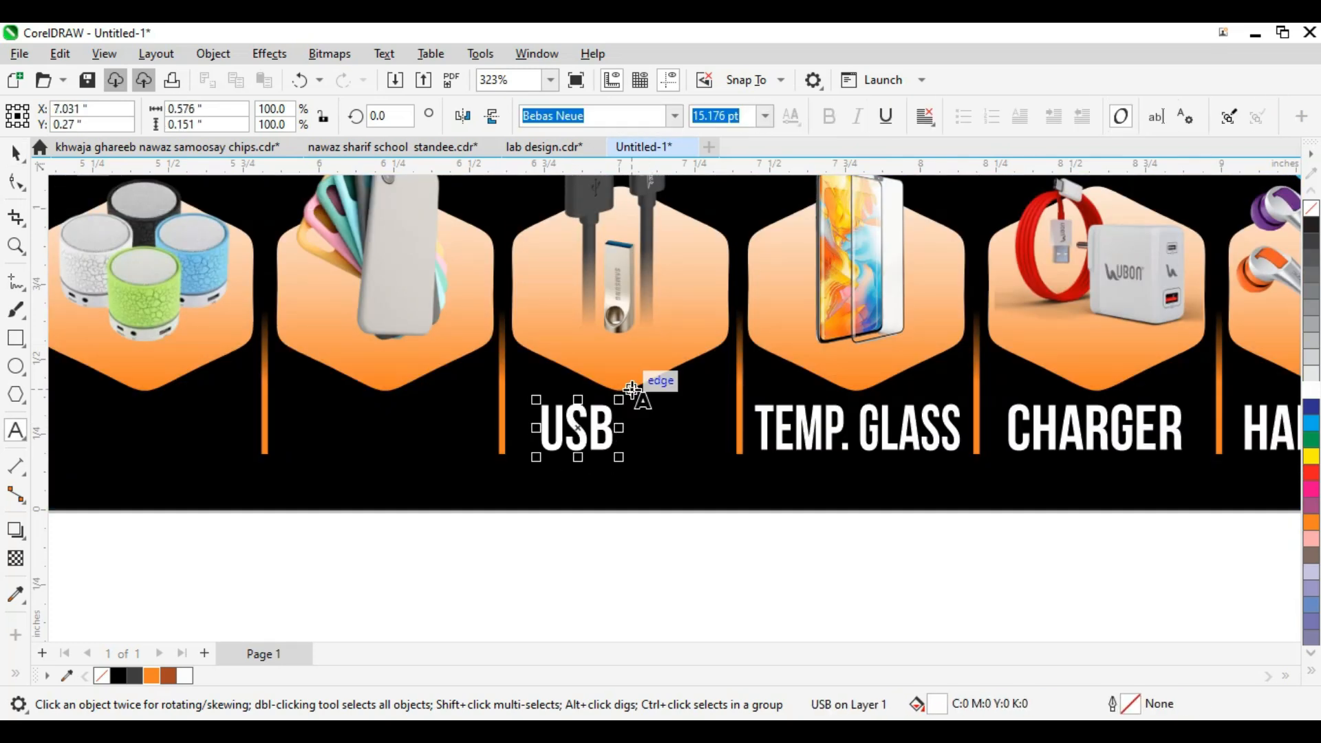
pyautogui.write('/')
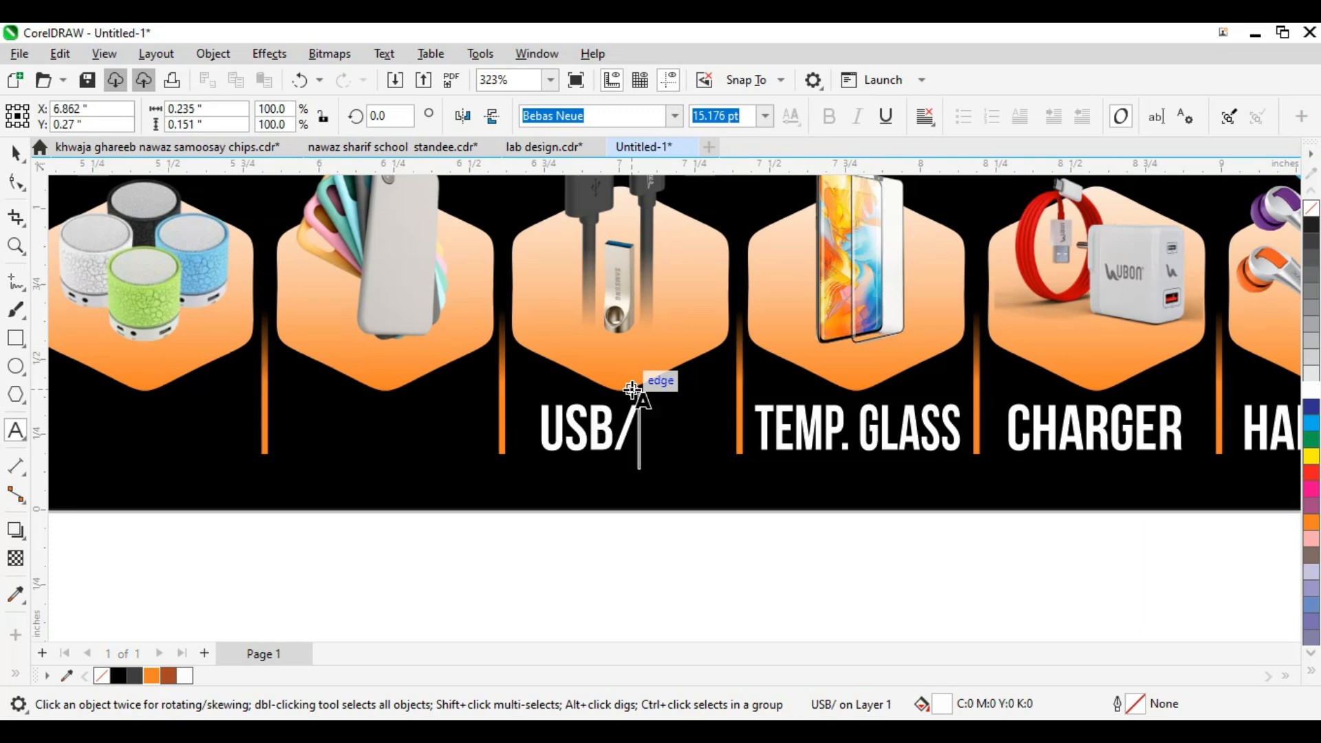
pyautogui.write('CLAS')
pyautogui.press('BackSpace')
pyautogui.press('BackSpace')
pyautogui.write('BLE')
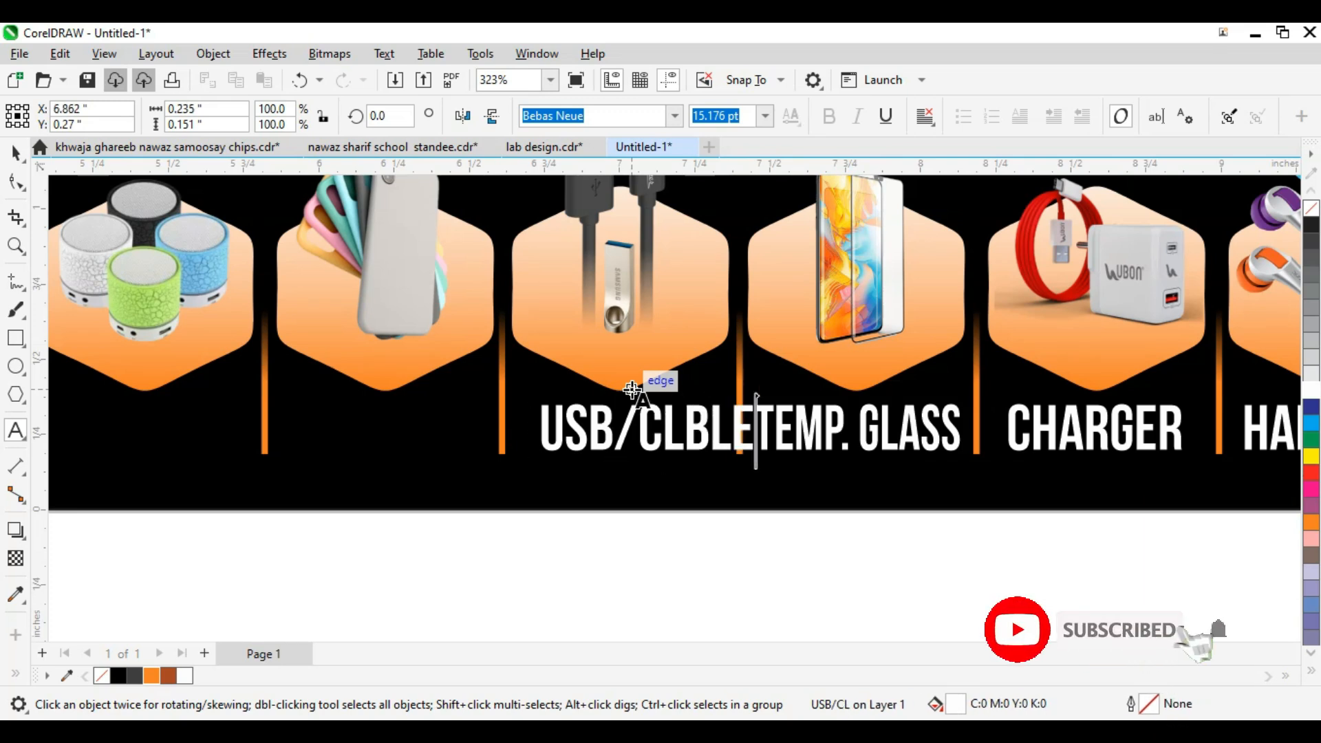
pyautogui.hotkey('ctrl', 'space')
pyautogui.scroll(2, 633, 386)
pyautogui.moveTo(638, 411); pyautogui.dragTo(602, 411)
# Step: Zoom in on the USB/CLBLE label and narrow it slightly
pyautogui.scroll(-1, 837, 437)
pyautogui.scroll(-1, 835, 428)
pyautogui.press('F2')
pyautogui.moveTo(887, 371); pyautogui.dragTo(390, 487)
pyautogui.moveTo(595, 429); pyautogui.dragTo(603, 433)
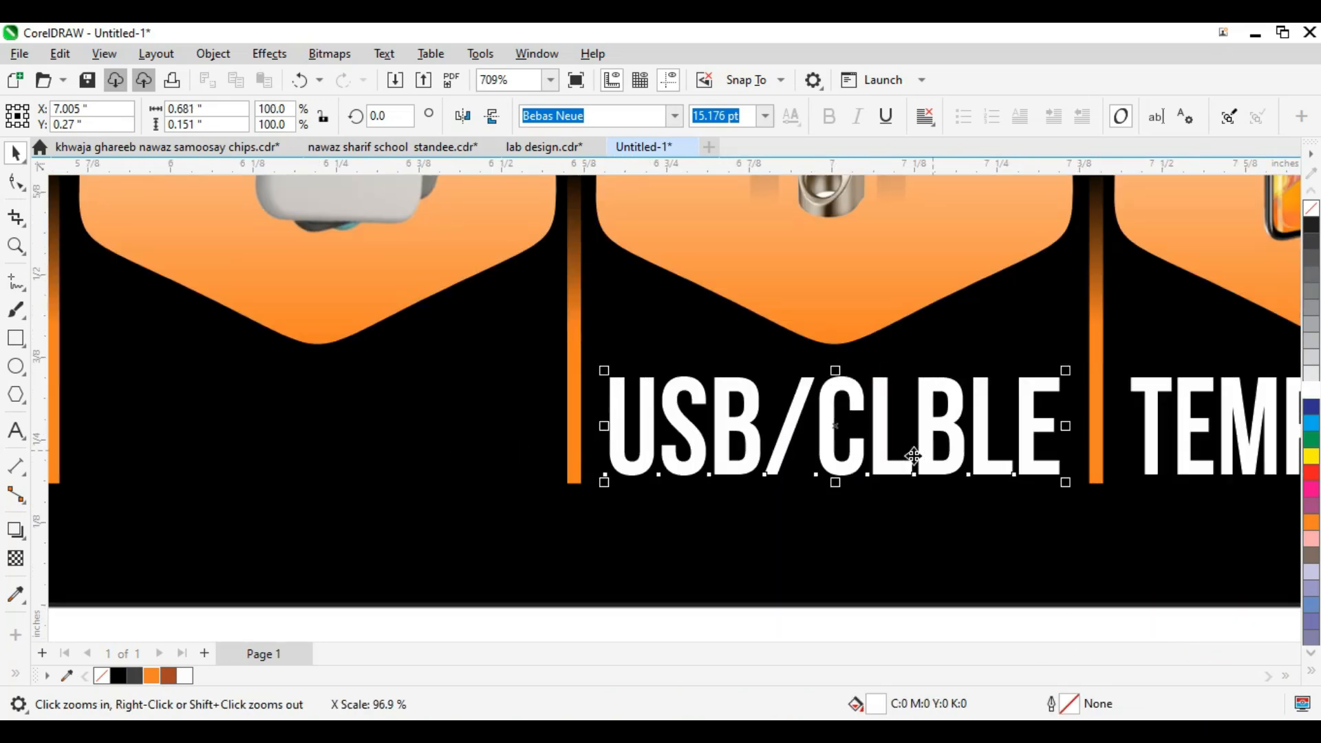
pyautogui.scroll(-4, 913, 455)
# Step: Copy the USB/CABLE label under the phone case hexagon and change it to POUCHES
pyautogui.moveTo(913, 455); pyautogui.dragTo(662, 461)
pyautogui.rightClick(661, 462)
pyautogui.doubleClick(662, 462)
pyautogui.hotkey('ctrl', 'a')
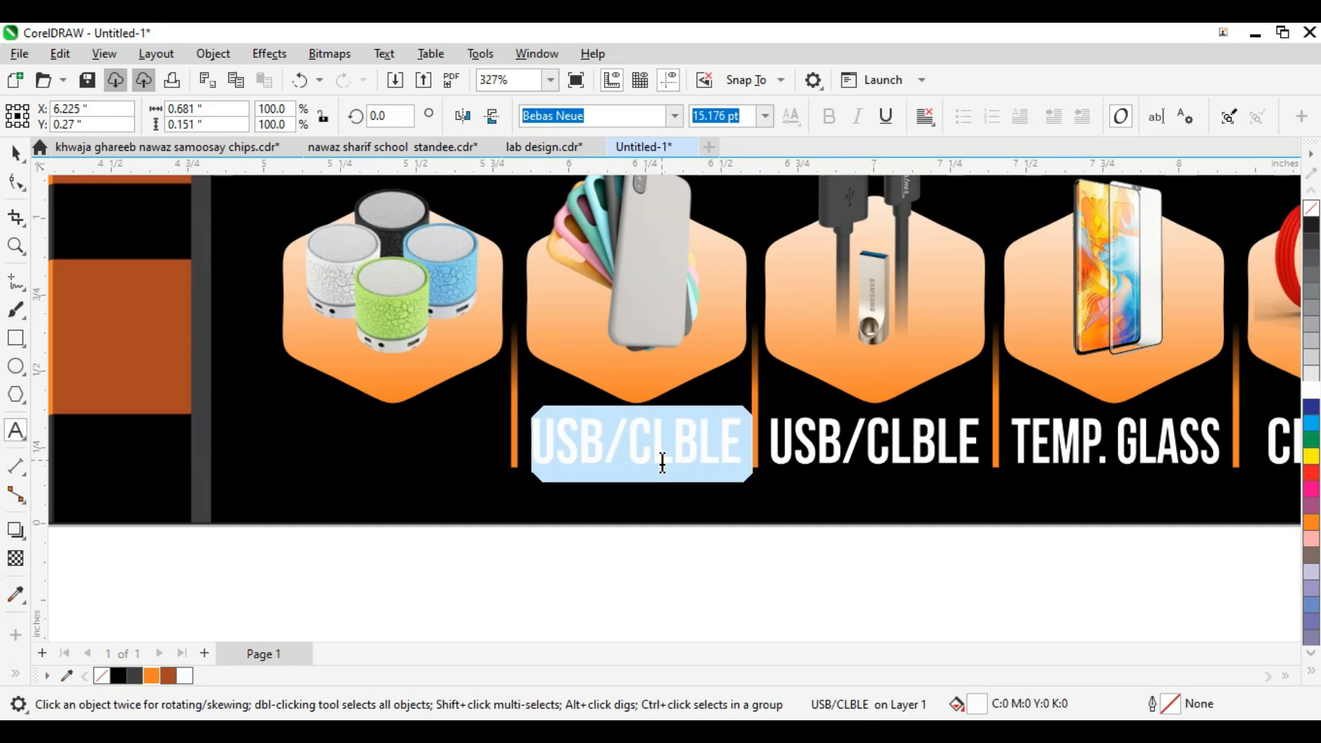
pyautogui.write('PUCHES')
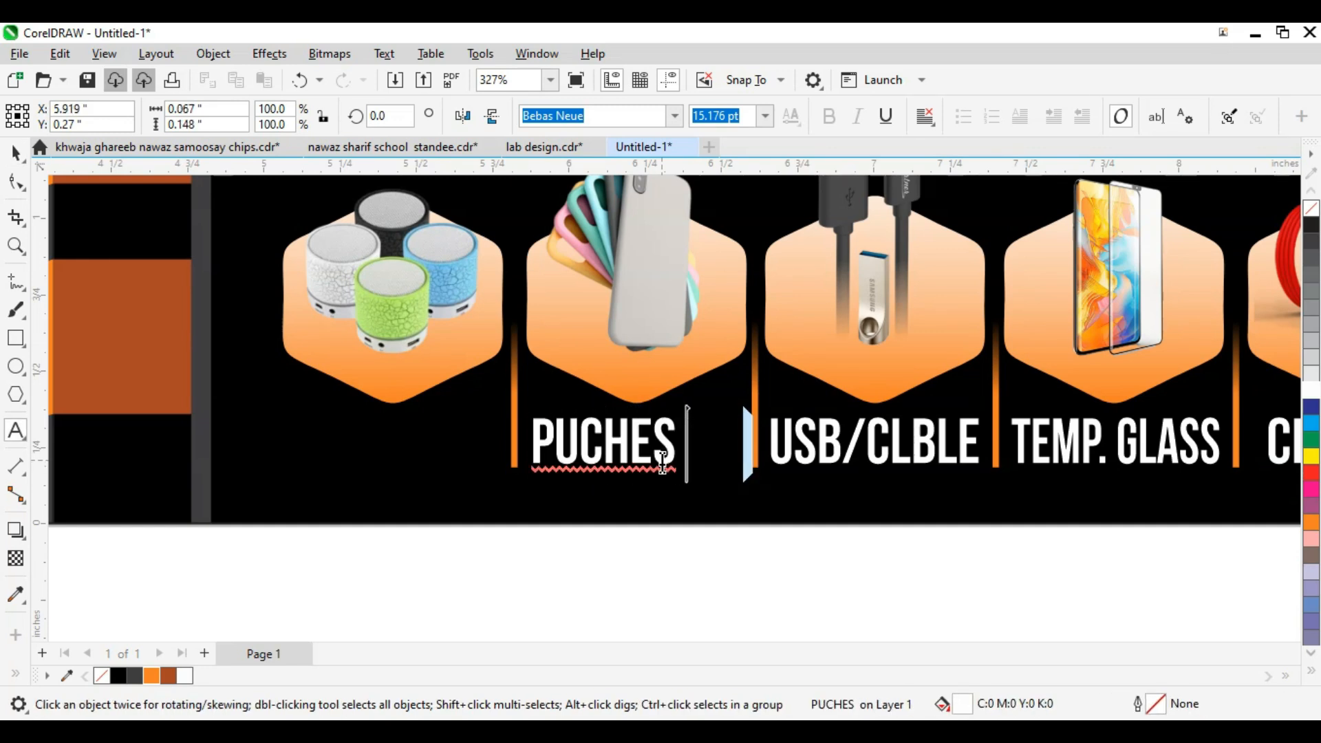
pyautogui.hotkey('ctrl', 'space')
pyautogui.scroll(2, 658, 462)
pyautogui.press('Right')
pyautogui.press('Right')
pyautogui.press('Right')
pyautogui.press('Right')
pyautogui.press('Right')
pyautogui.press('Right')
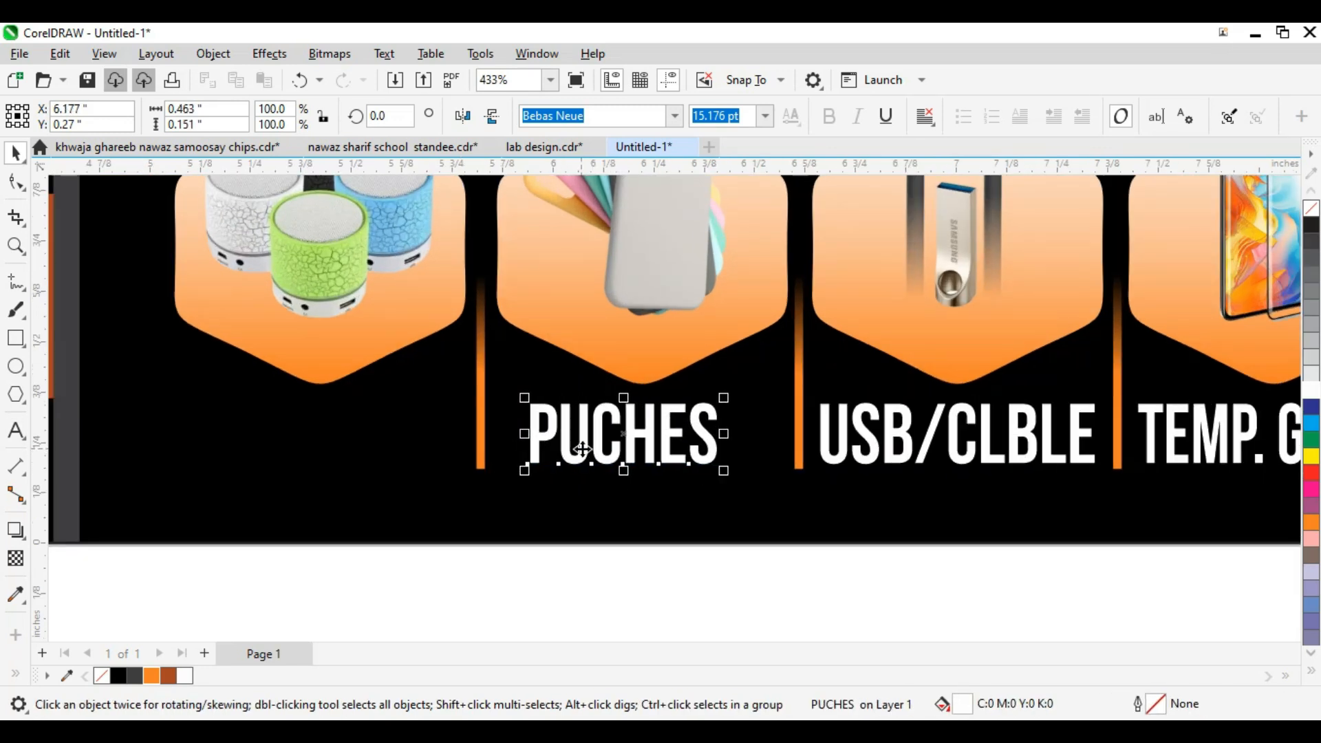
pyautogui.doubleClick(560, 447)
pyautogui.write('O')
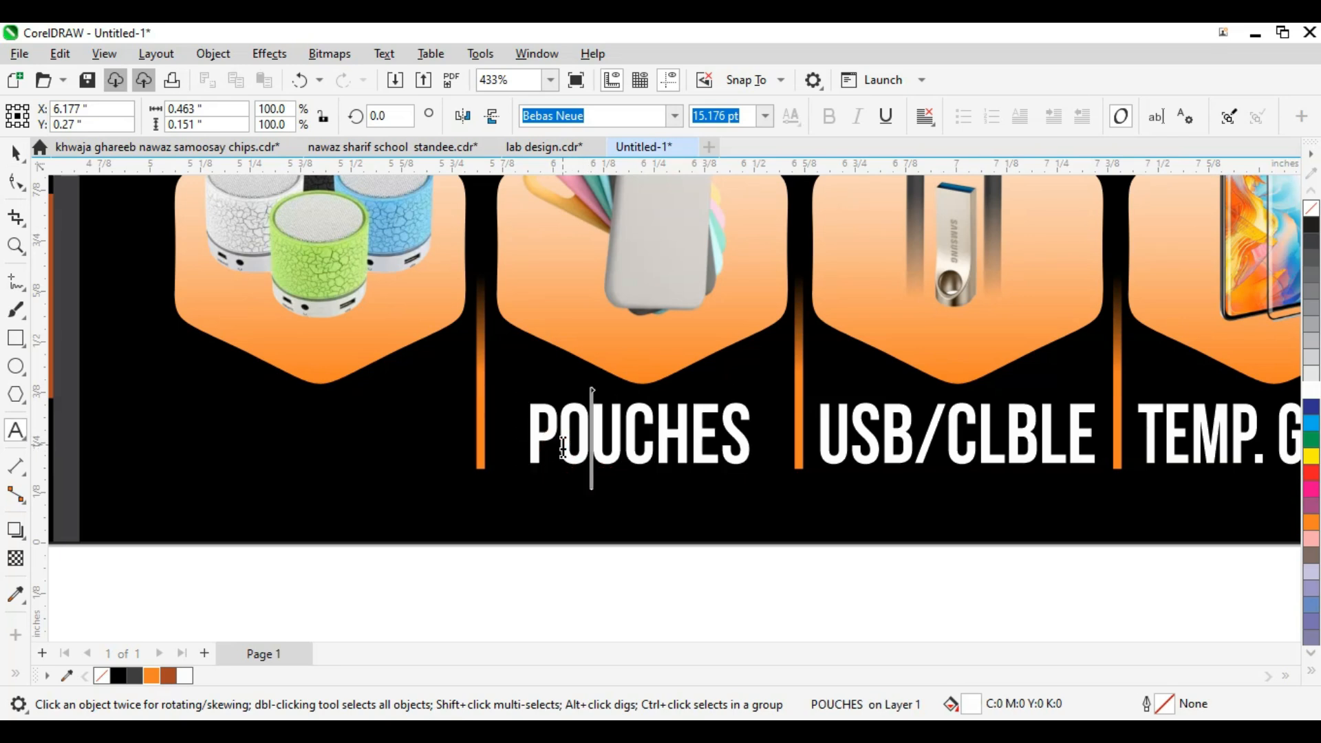
# Step: Copy the POUCHES label under the speaker hexagon and retype it as MP3 SPEAKERS
pyautogui.scroll(-2, 658, 474)
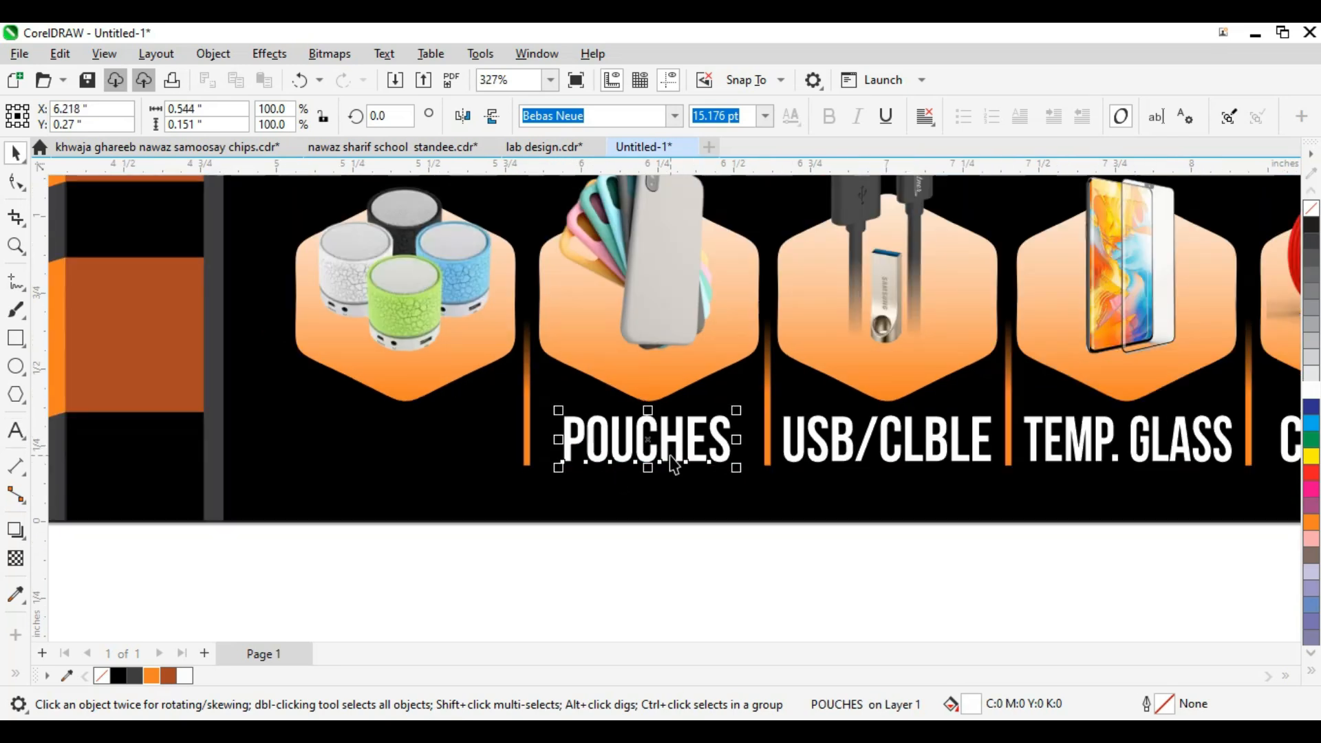
pyautogui.scroll(-3, 672, 461)
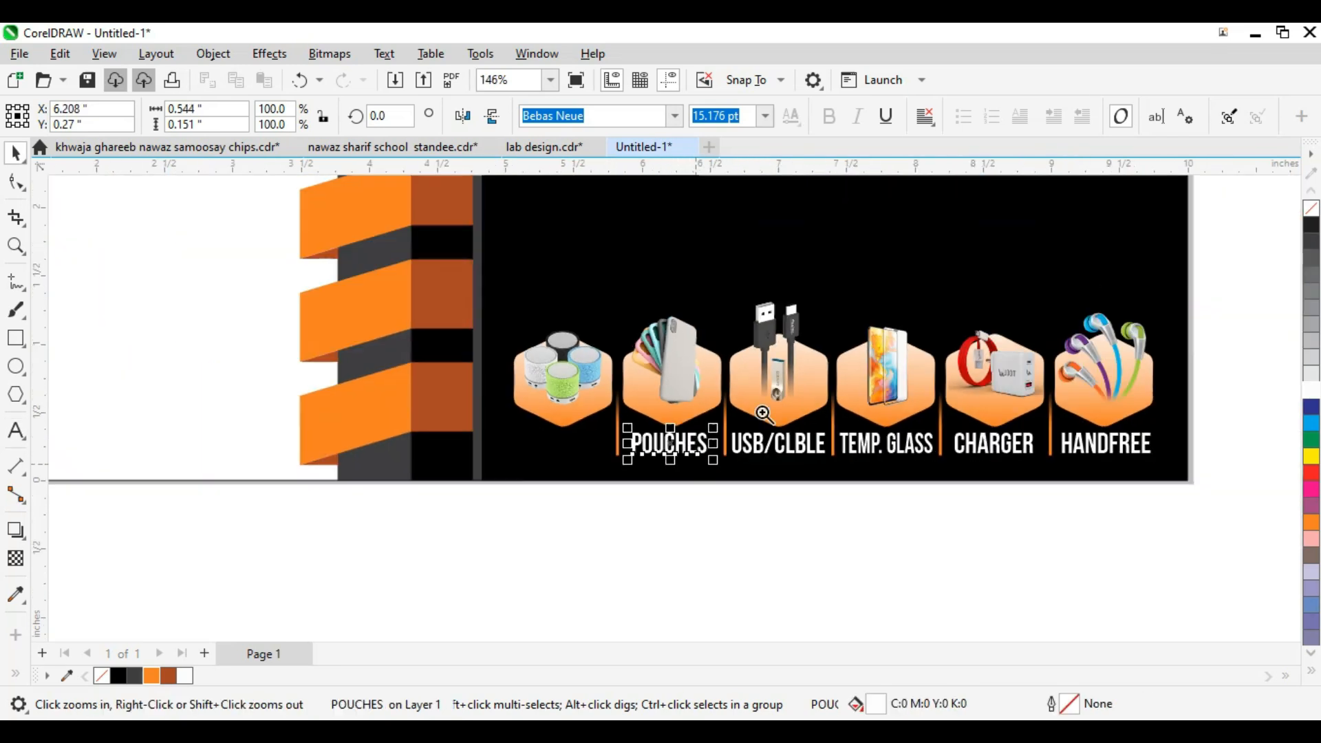
pyautogui.scroll(4, 855, 427)
pyautogui.moveTo(878, 429); pyautogui.dragTo(638, 430)
pyautogui.rightClick(638, 430)
pyautogui.doubleClick(637, 430)
pyautogui.hotkey('ctrl', 'a')
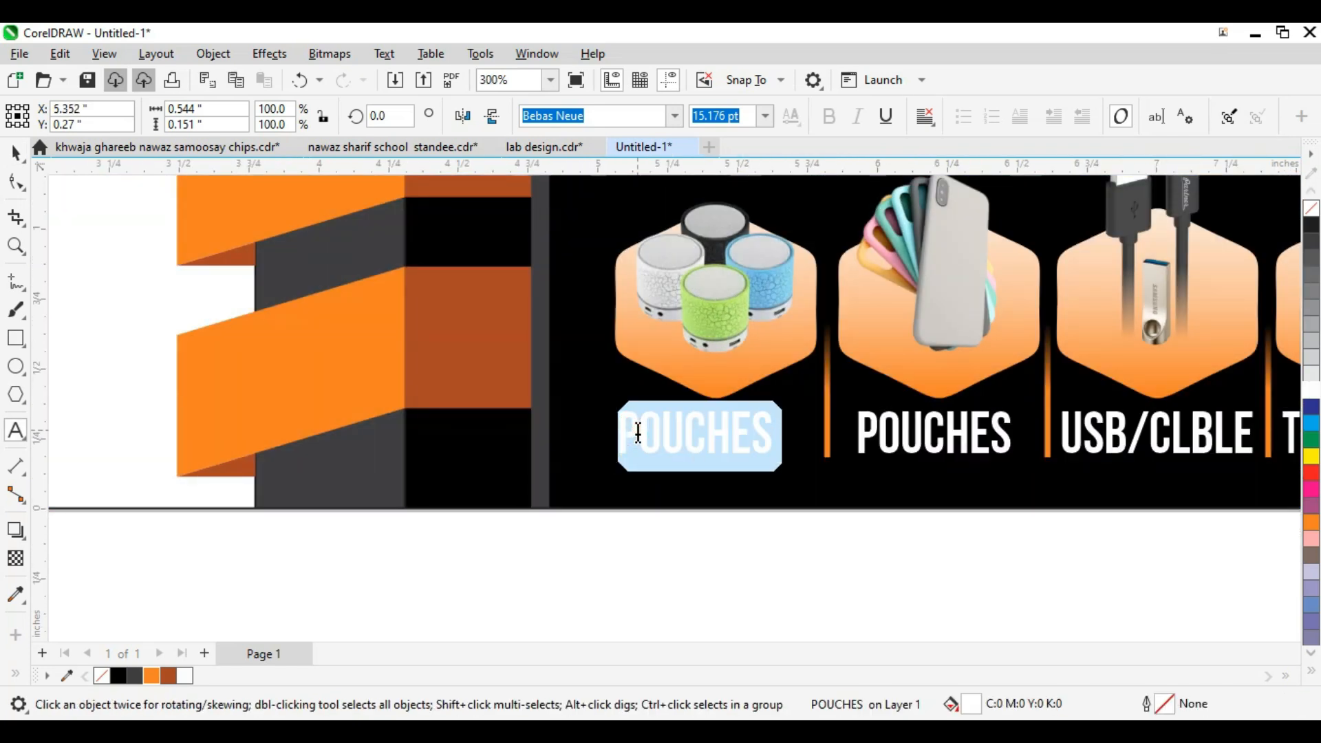
pyautogui.write('MP3 SPRA')
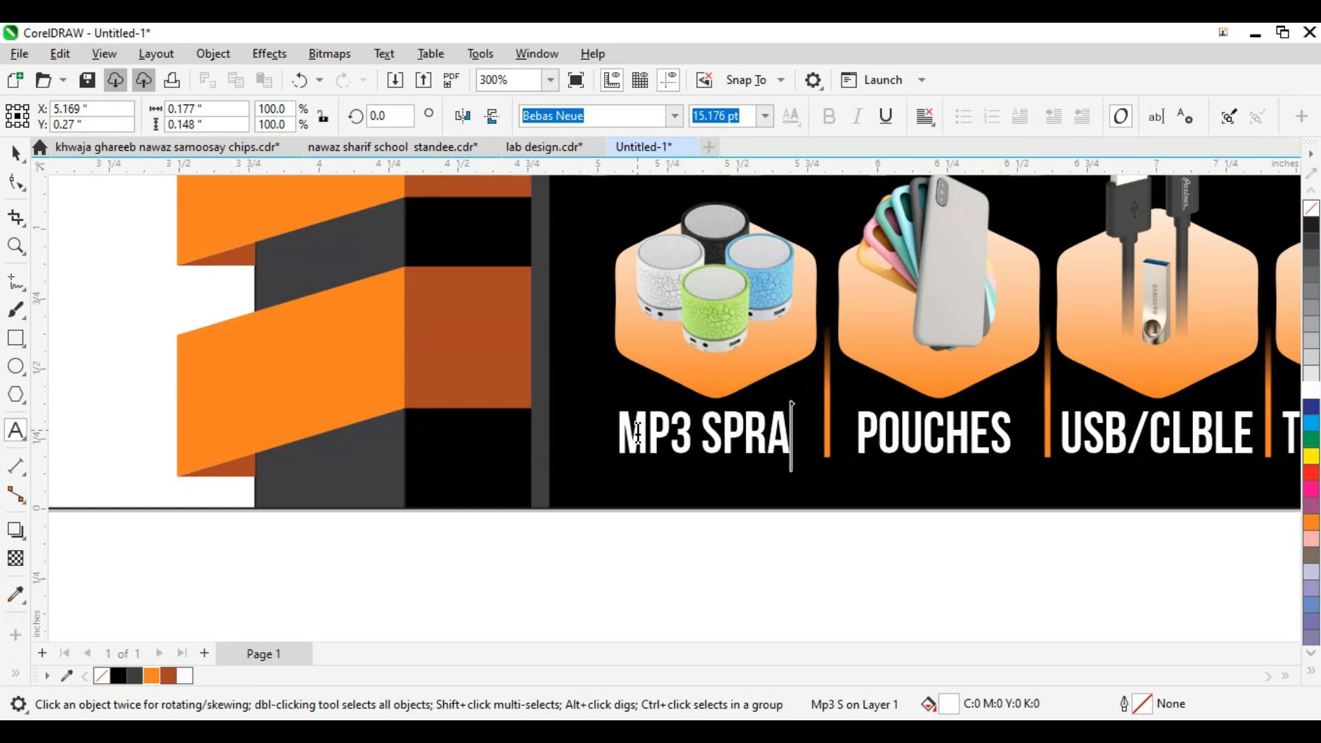
pyautogui.press('BackSpace')
pyautogui.press('BackSpace')
pyautogui.write('EAK')
pyautogui.press('BackSpace')
pyautogui.write('AK')
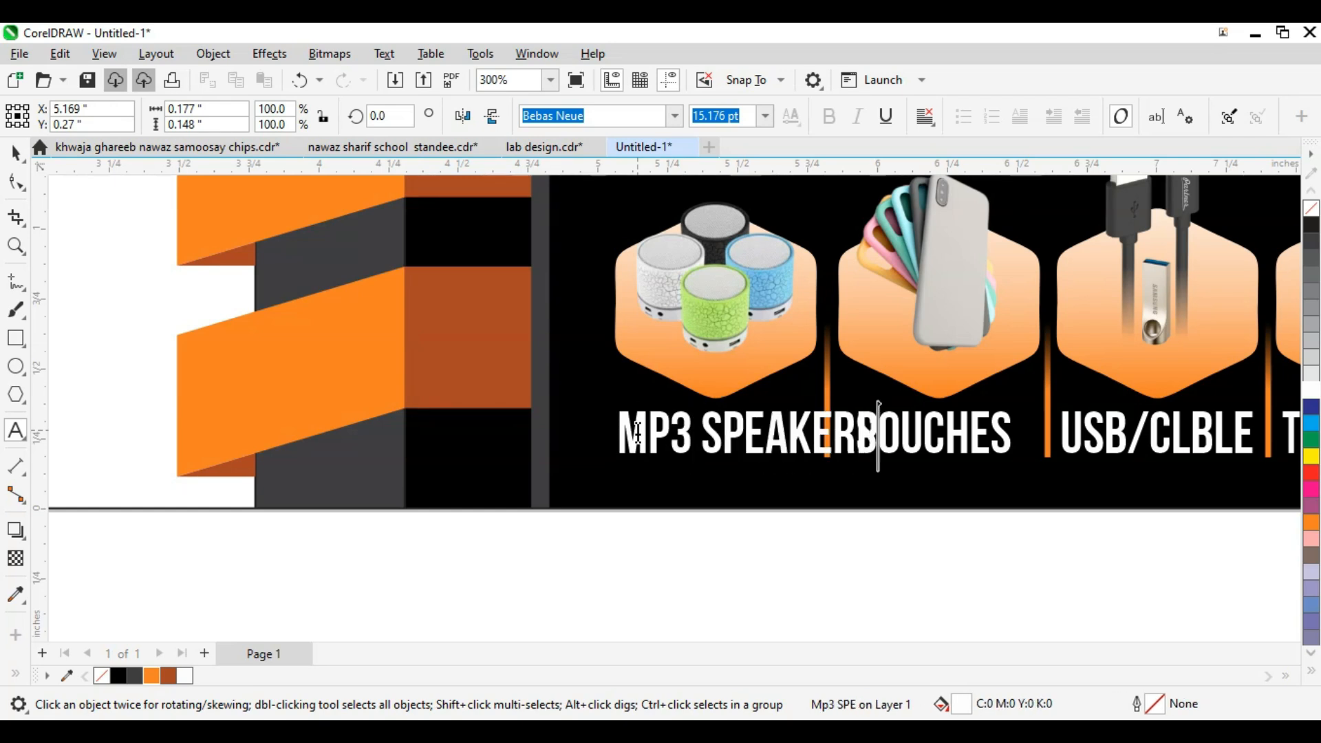
pyautogui.write('ERS')
pyautogui.press('Escape')
# Step: Shift the speaker label left and trim it to MP3 SPEAKER
pyautogui.scroll(1, 722, 438)
pyautogui.moveTo(719, 438); pyautogui.dragTo(683, 439)
pyautogui.press('F8')
pyautogui.press('BackSpace')
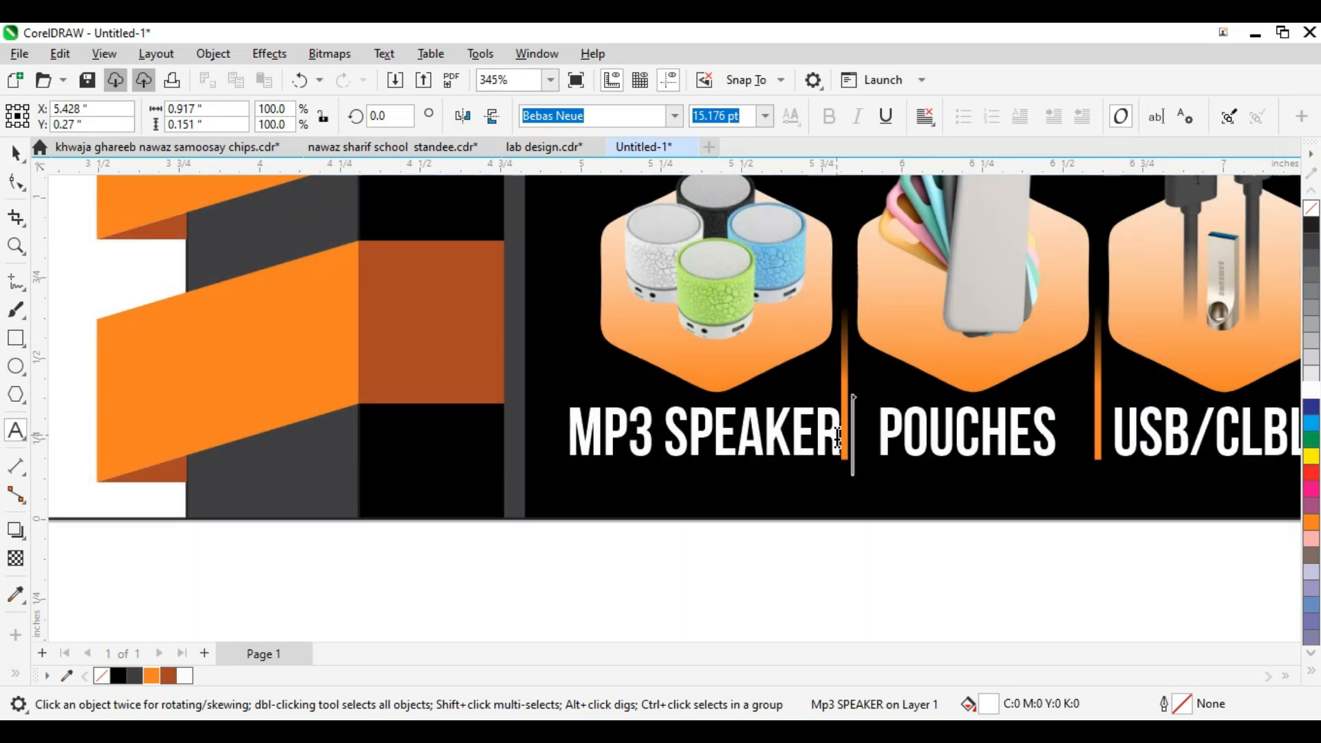
pyautogui.scroll(-1, 837, 440)
pyautogui.hotkey('ctrl', 'space')
pyautogui.scroll(2, 837, 439)
pyautogui.press('Left')
pyautogui.press('Left')
pyautogui.press('Left')
pyautogui.press('Left')
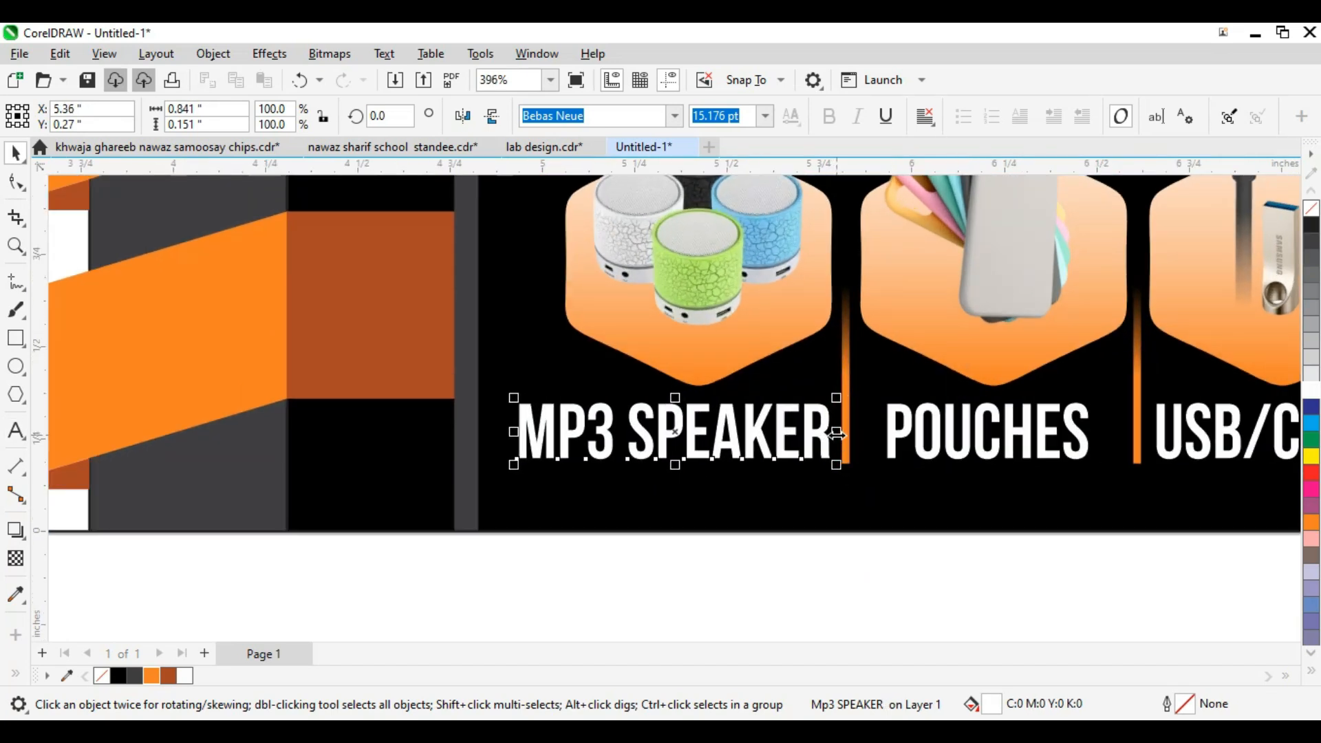
pyautogui.scroll(-6, 602, 472)
# Step: Group all six product hexagons and labels and move the row up slightly
pyautogui.click(843, 564)
pyautogui.scroll(-1, 781, 511)
pyautogui.scroll(-3, 1046, 534)
pyautogui.moveTo(1167, 539); pyautogui.dragTo(705, 378)
pyautogui.hotkey('ctrl', 'g')
pyautogui.hotkey('shift', 'F2')
pyautogui.scroll(-2, 980, 437)
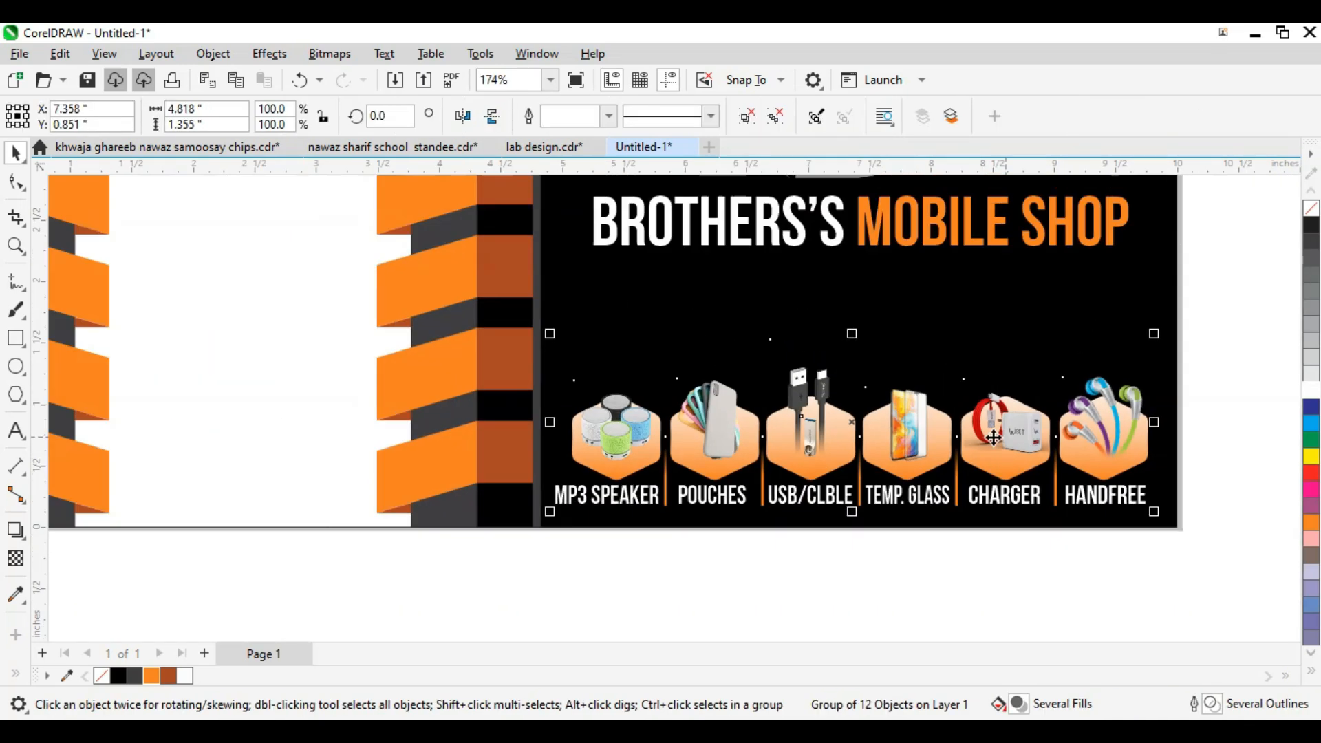
pyautogui.moveTo(980, 438); pyautogui.dragTo(919, 473)
pyautogui.scroll(-2, 918, 469)
pyautogui.scroll(1, 917, 467)
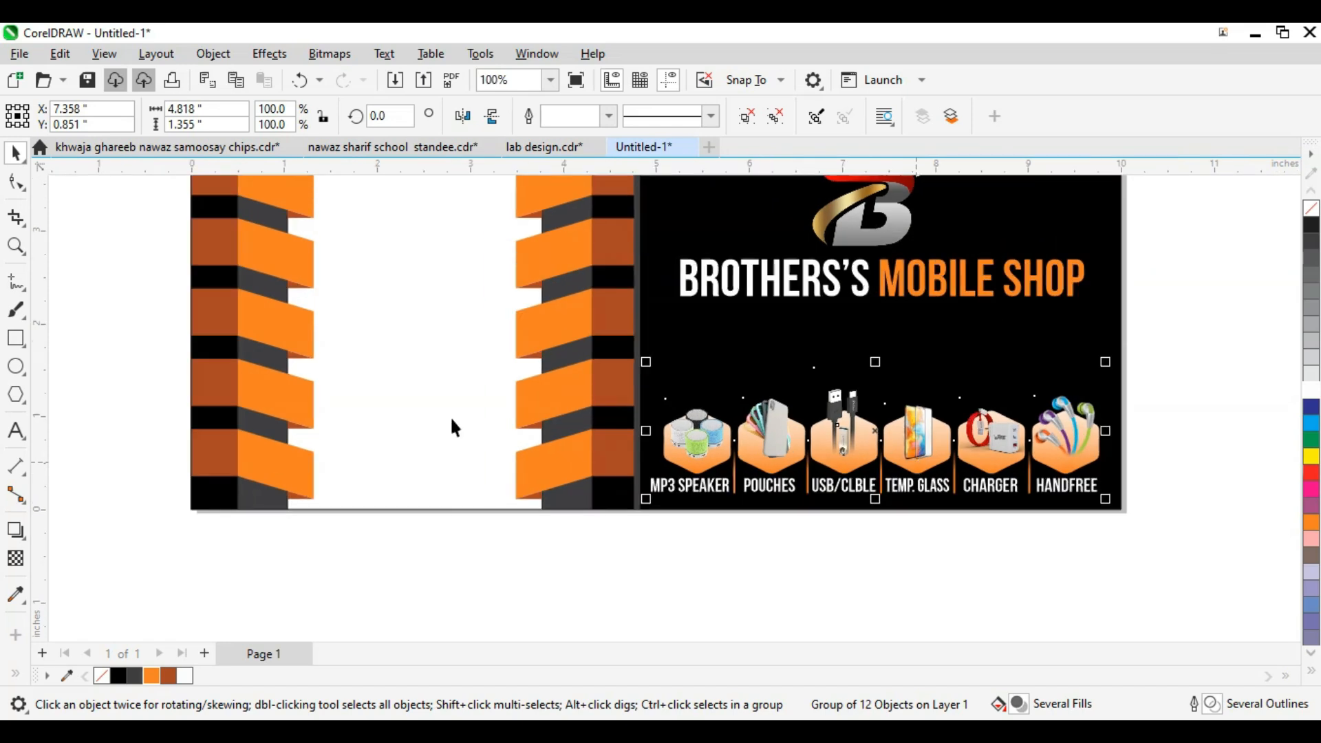
# Step: Select the card's black background panel
pyautogui.click(425, 415)
pyautogui.scroll(-2, 423, 414)
pyautogui.click(661, 385)
pyautogui.scroll(-1, 661, 386)
# Step: Type the two-line tagline 'WE DEALS IN ALL NEW AND USED MOBILES, ALSO DEALS IN ACCESSORIES' beside the page
pyautogui.press('F2')
pyautogui.moveTo(640, 319); pyautogui.dragTo(849, 430)
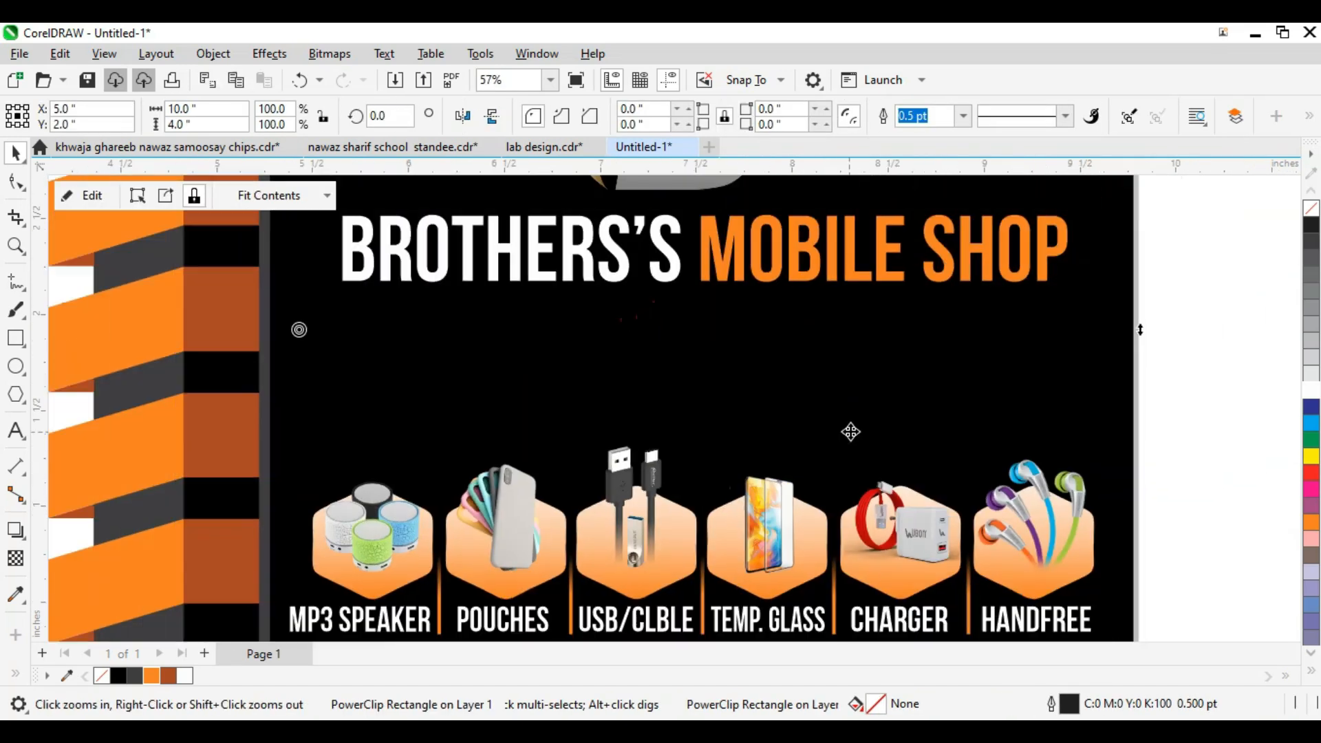
pyautogui.scroll(-1, 849, 432)
pyautogui.press('F8')
pyautogui.click(1105, 455)
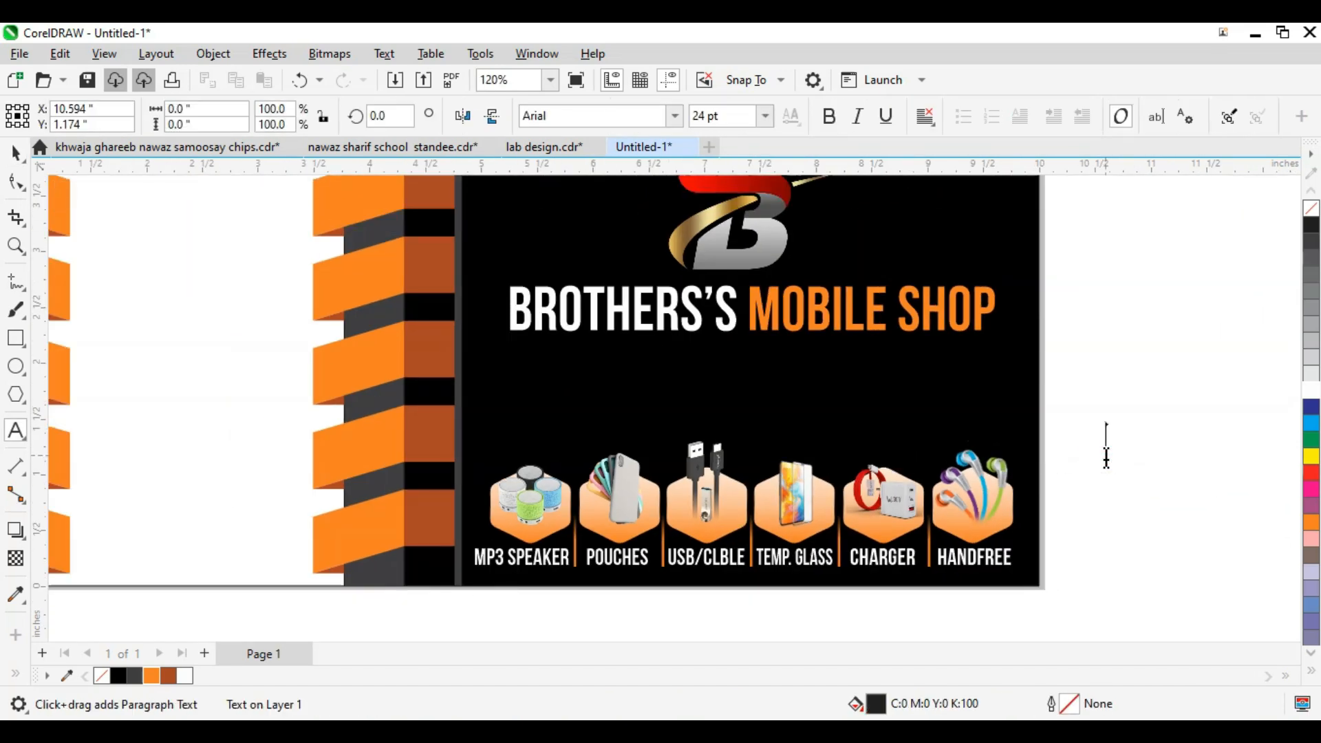
pyautogui.write('WE')
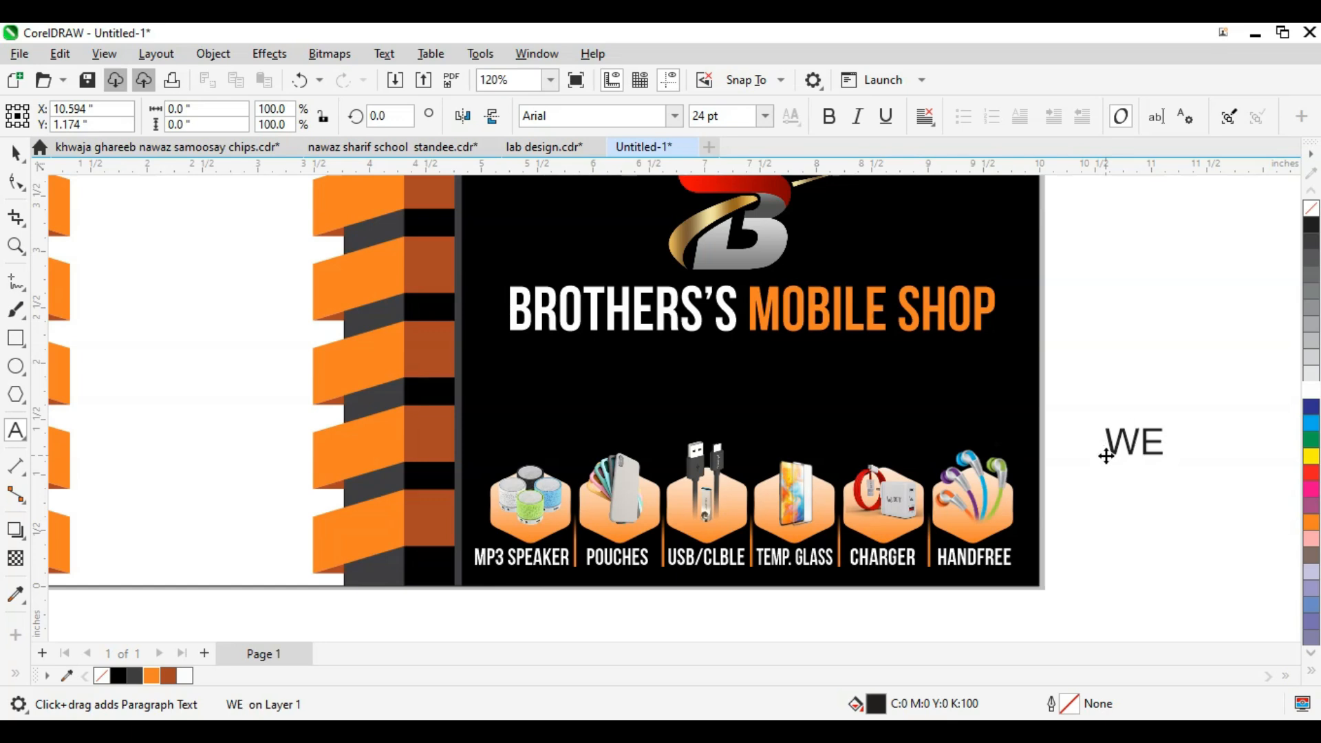
pyautogui.write(' DEALS')
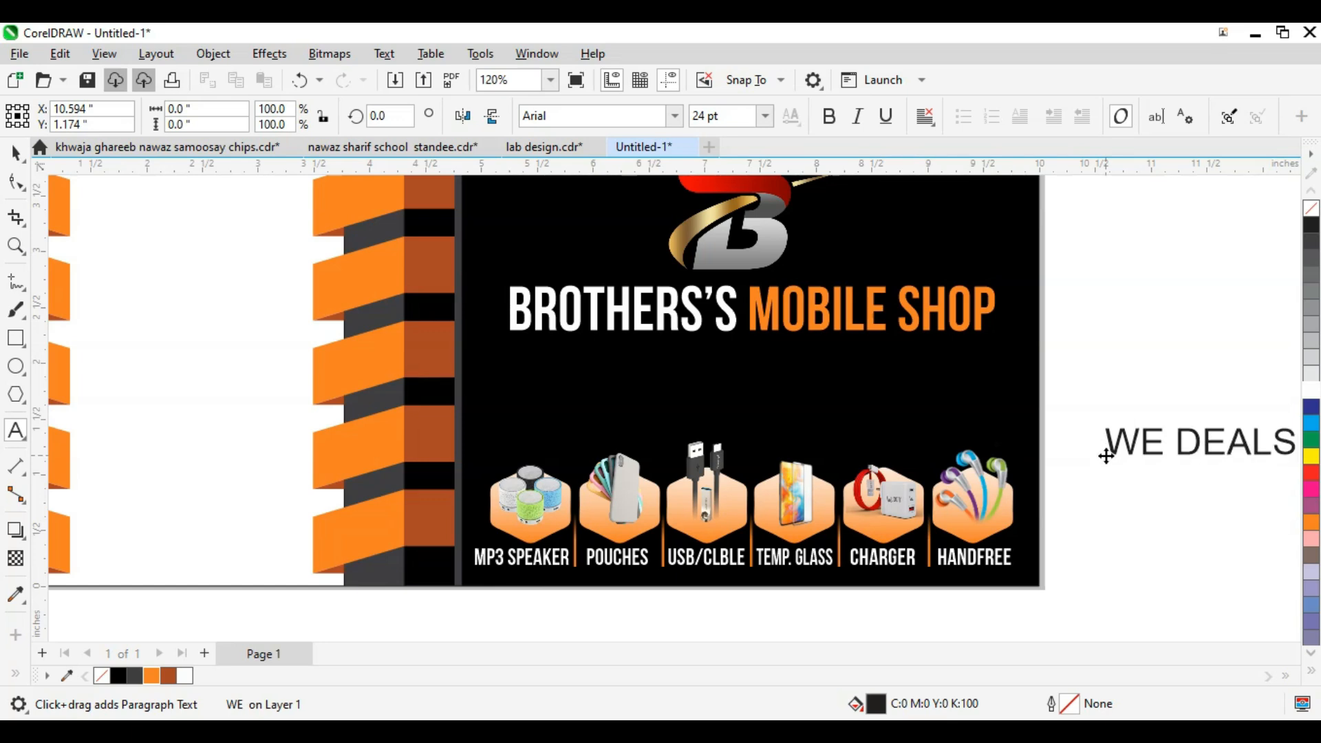
pyautogui.write(' IN ALL')
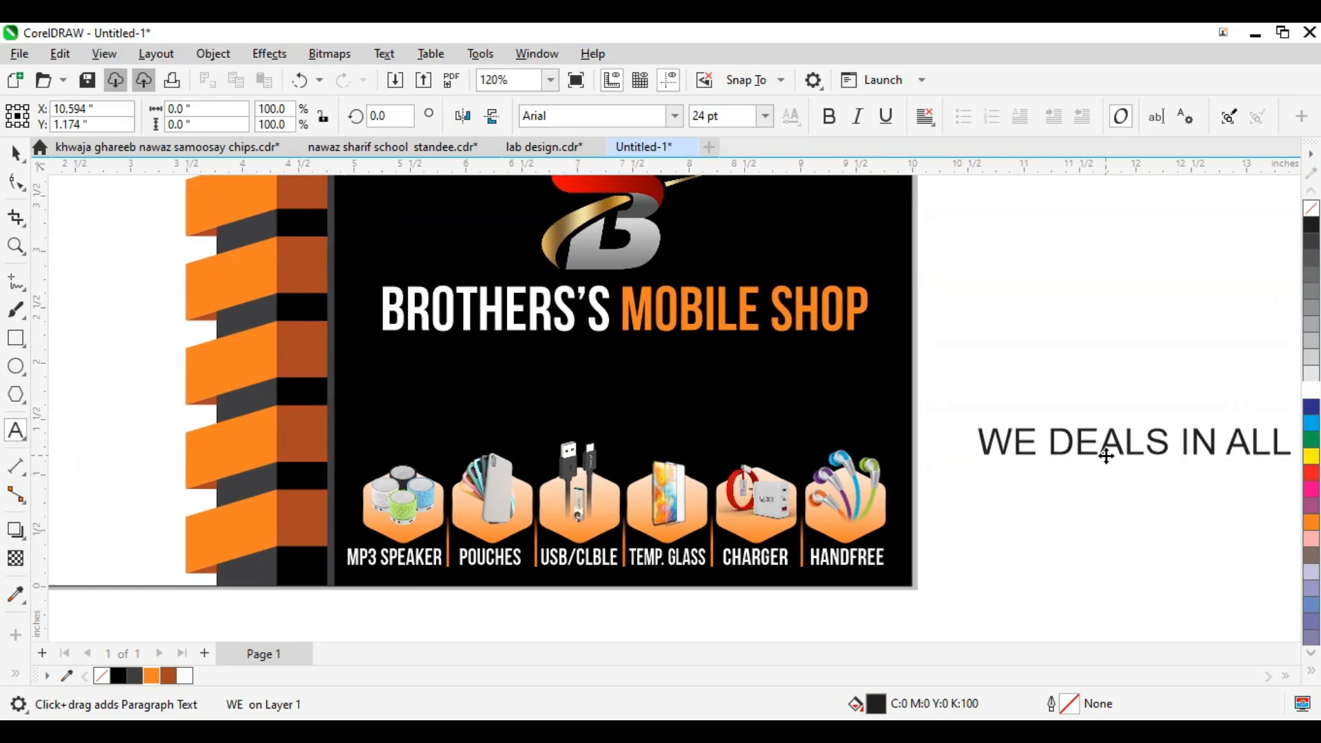
pyautogui.write(' NEW AND ')
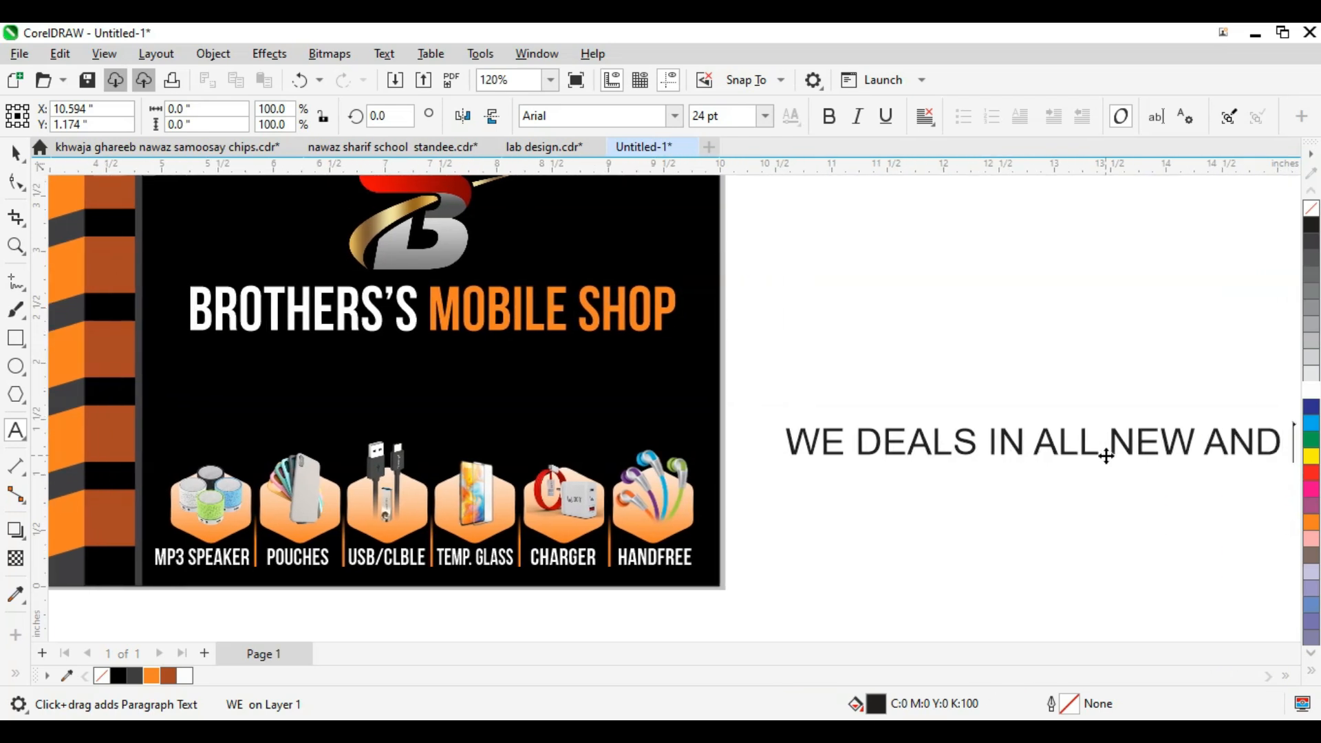
pyautogui.write('USED')
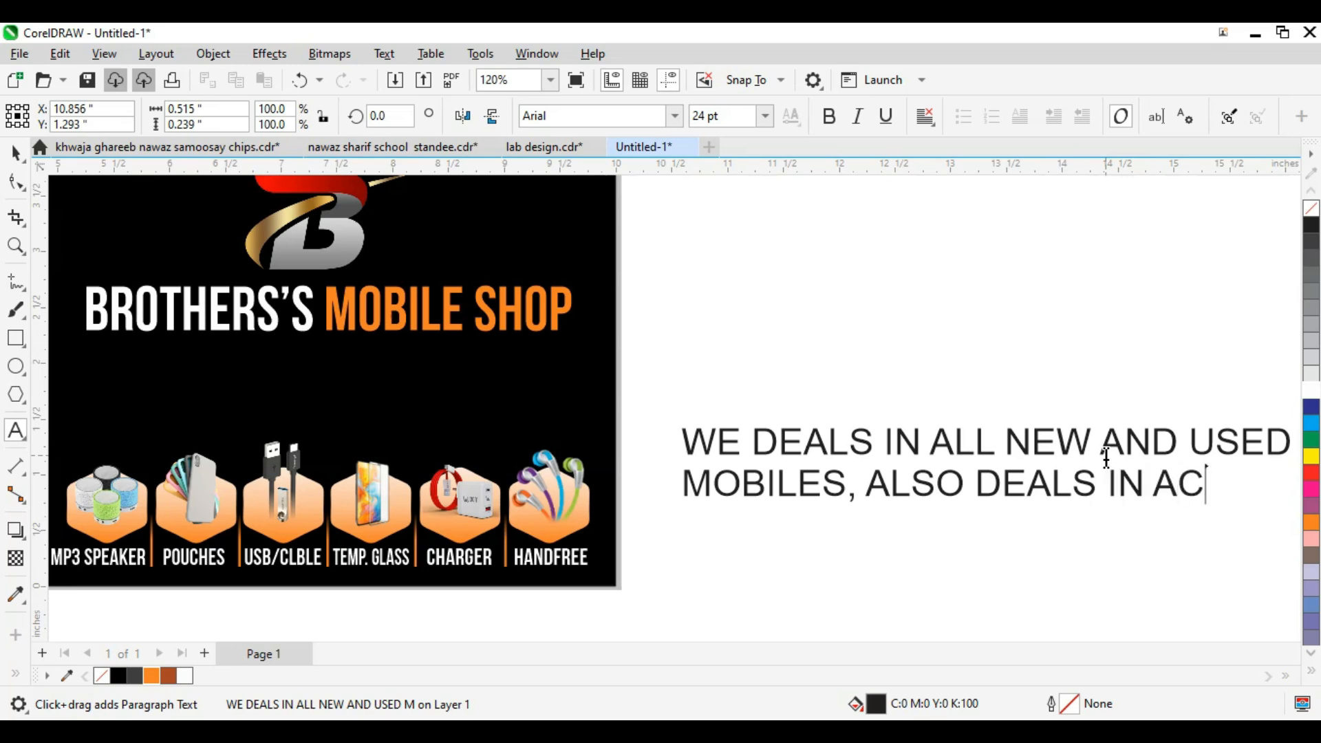
pyautogui.write('SSORIES')
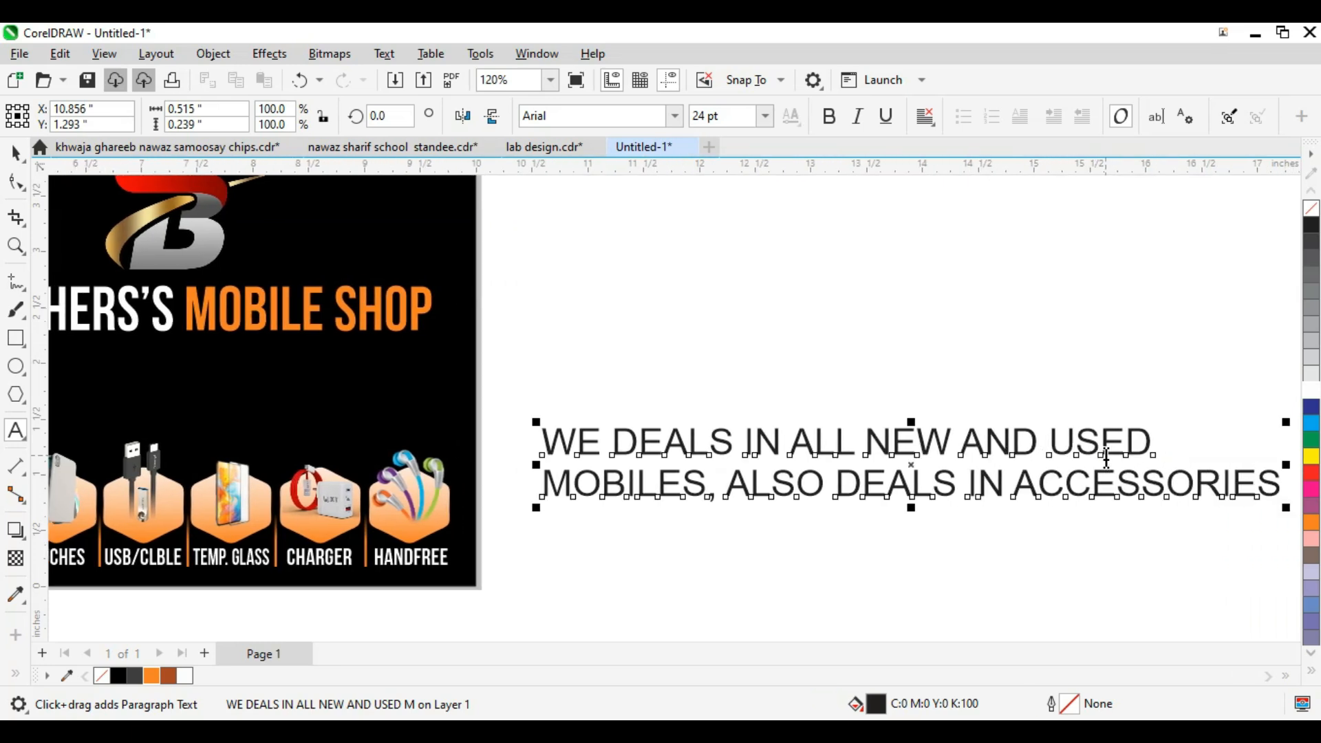
pyautogui.hotkey('ctrl', 'space')
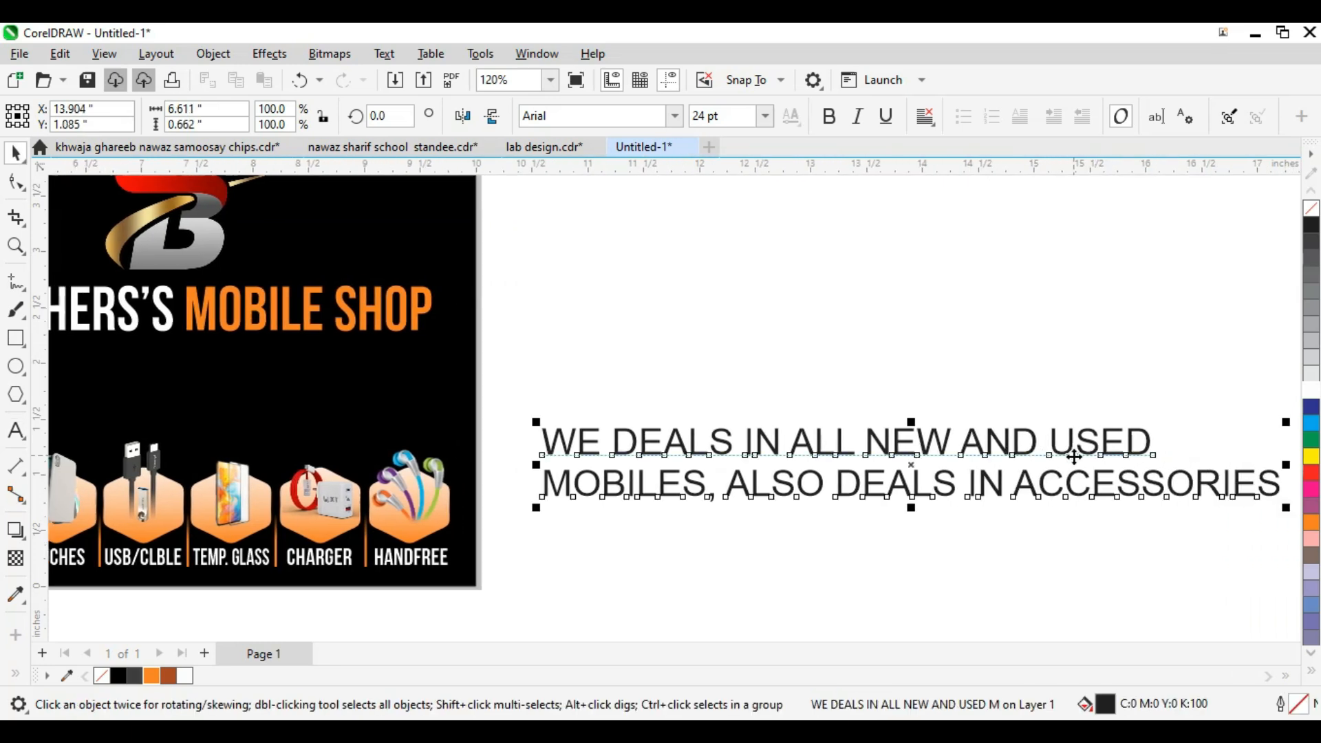
# Step: Make the tagline centred white Triumvirate Cond, scaled down and placed under the title
pyautogui.click(674, 117)
pyautogui.click(612, 174)
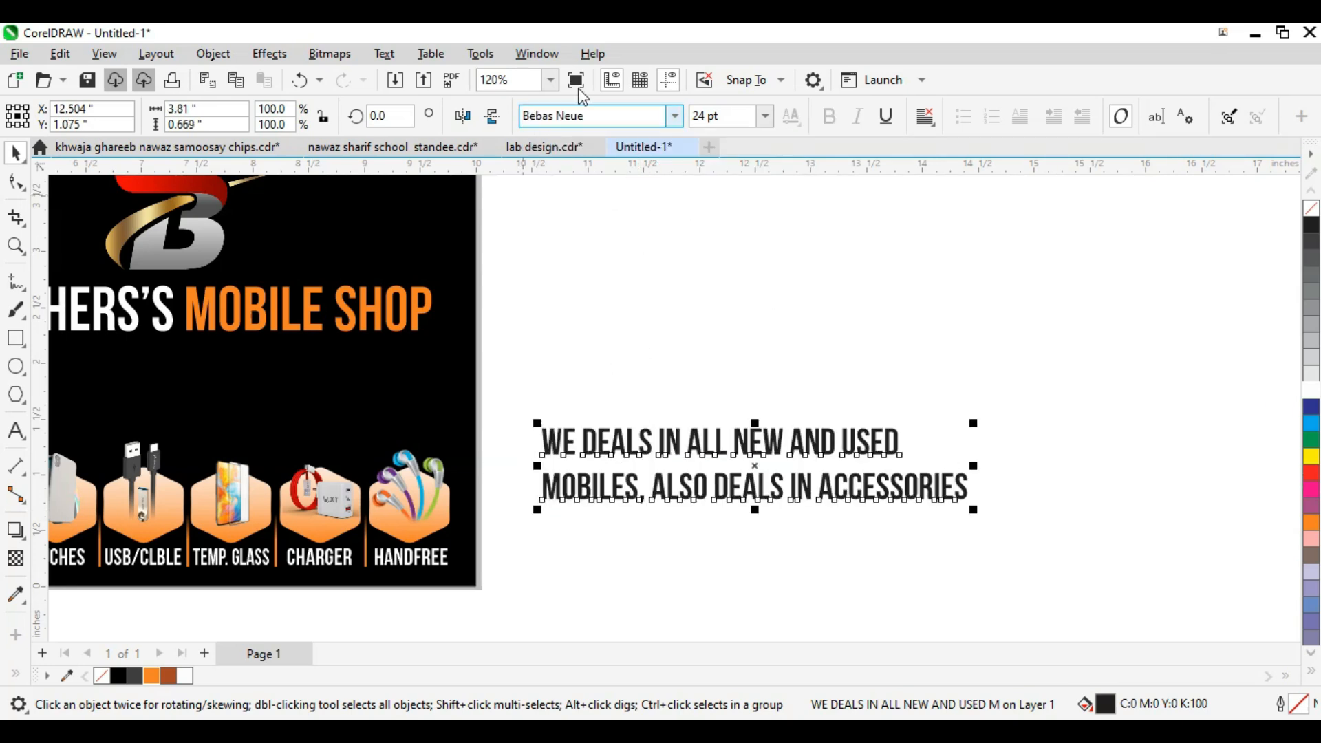
pyautogui.click(674, 116)
pyautogui.click(637, 201)
pyautogui.scroll(-1, 1063, 443)
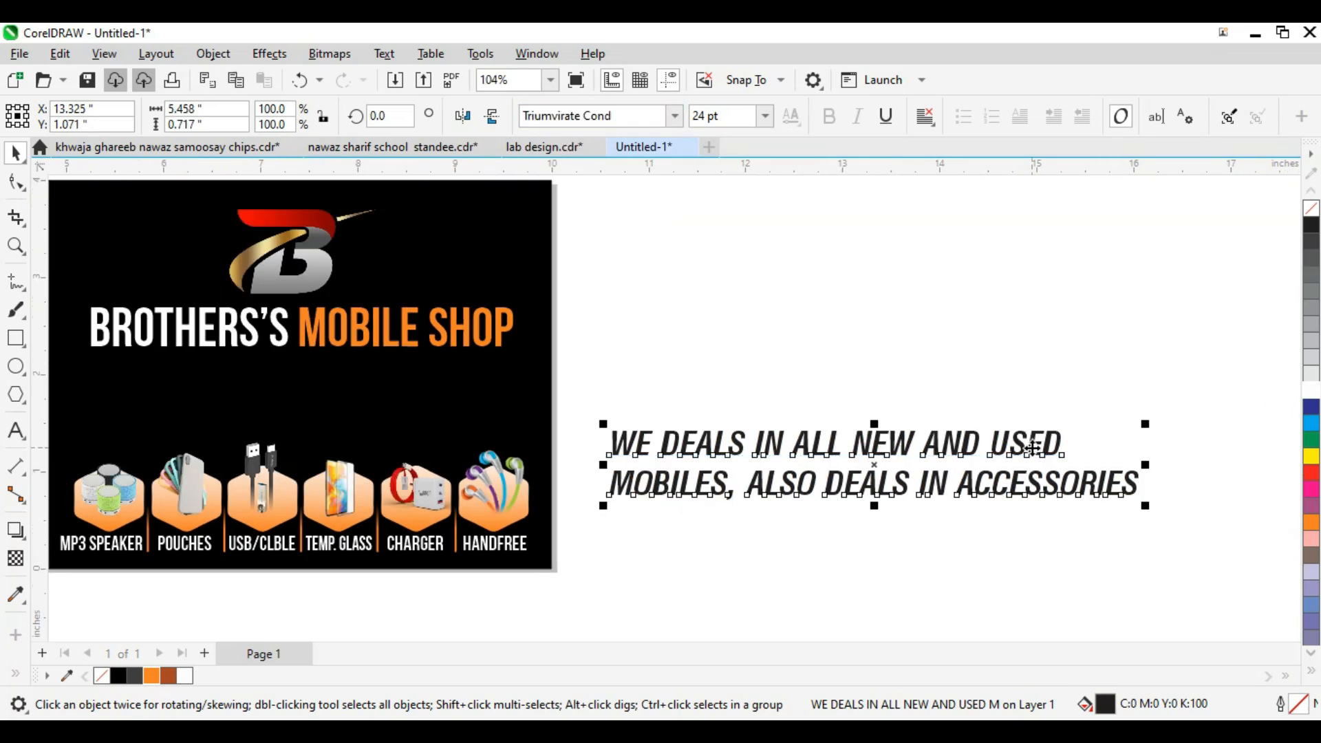
pyautogui.hotkey('ctrl', 'e')
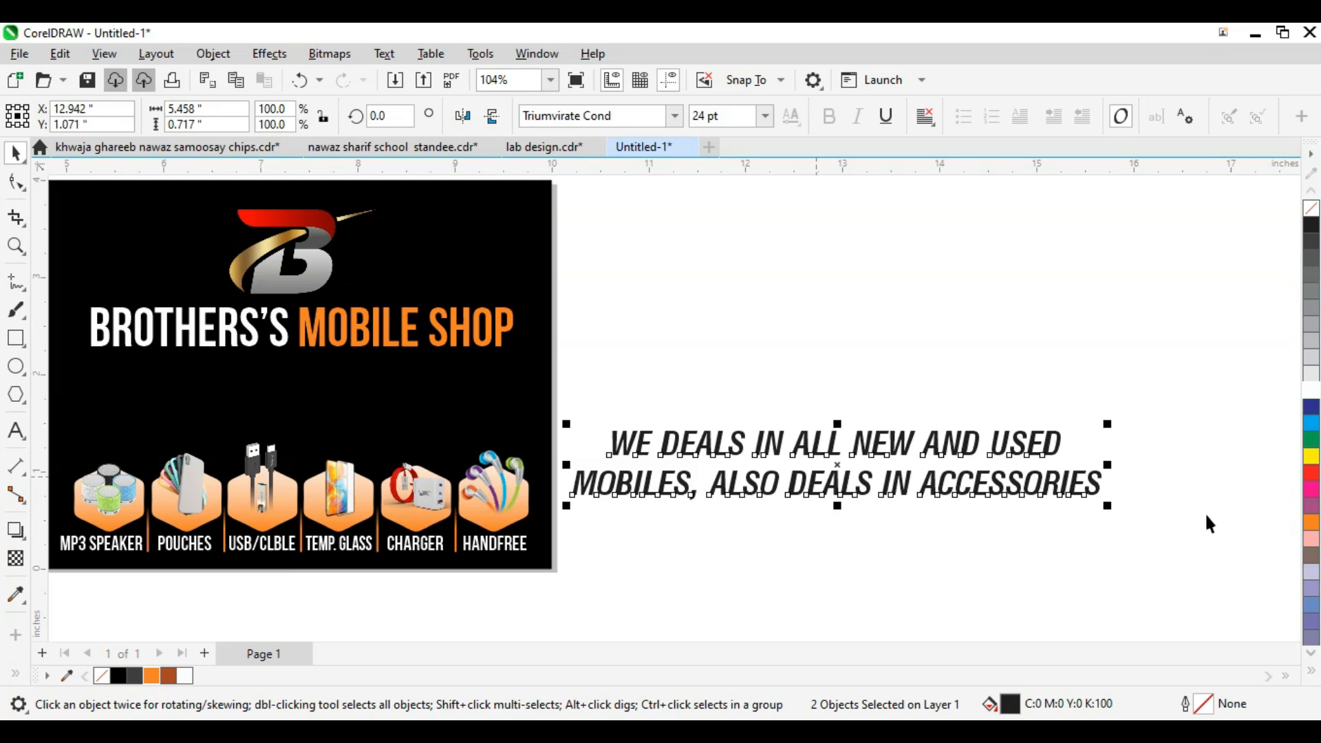
pyautogui.moveTo(1111, 507); pyautogui.dragTo(966, 526)
pyautogui.scroll(-1, 816, 486)
pyautogui.moveTo(815, 476); pyautogui.dragTo(170, 441)
pyautogui.press('Right')
pyautogui.press('Right')
pyautogui.press('Right')
pyautogui.press('Right')
pyautogui.press('Right')
pyautogui.press('Right')
pyautogui.press('Right')
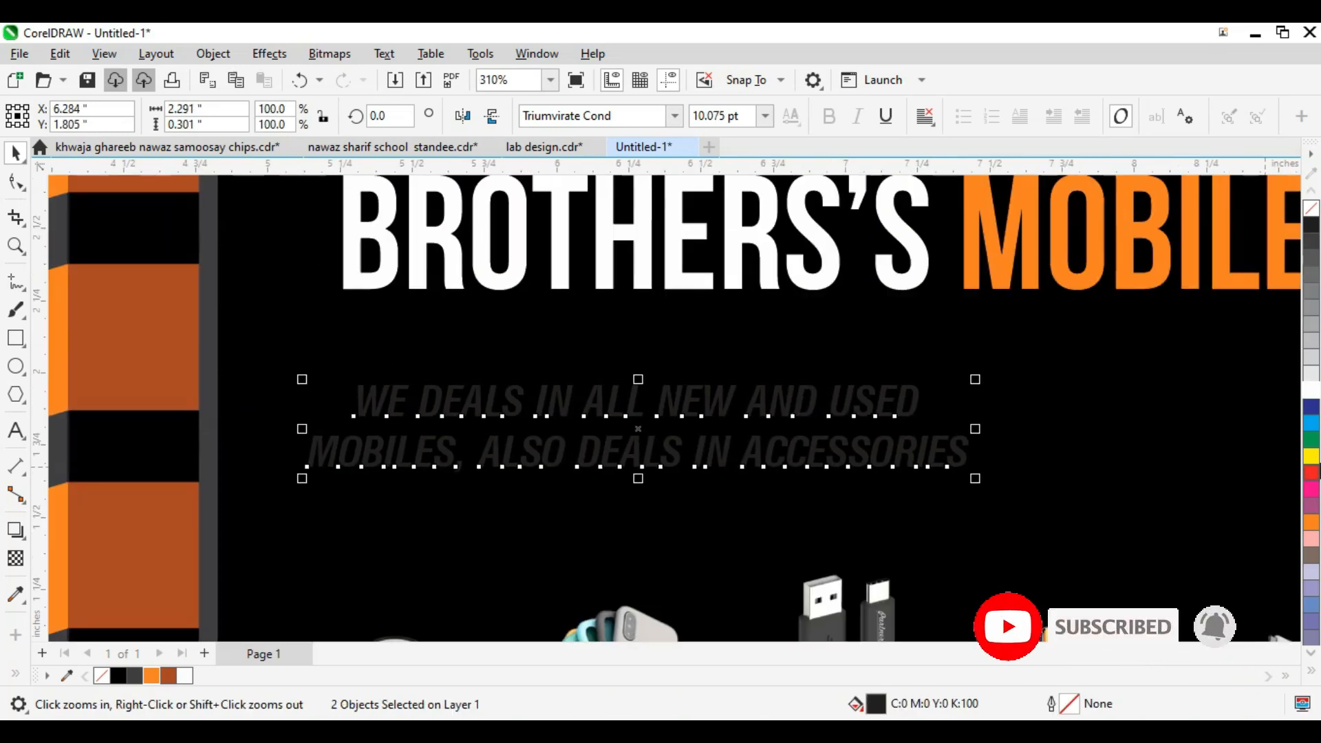
pyautogui.click(1313, 392)
pyautogui.scroll(-5, 690, 416)
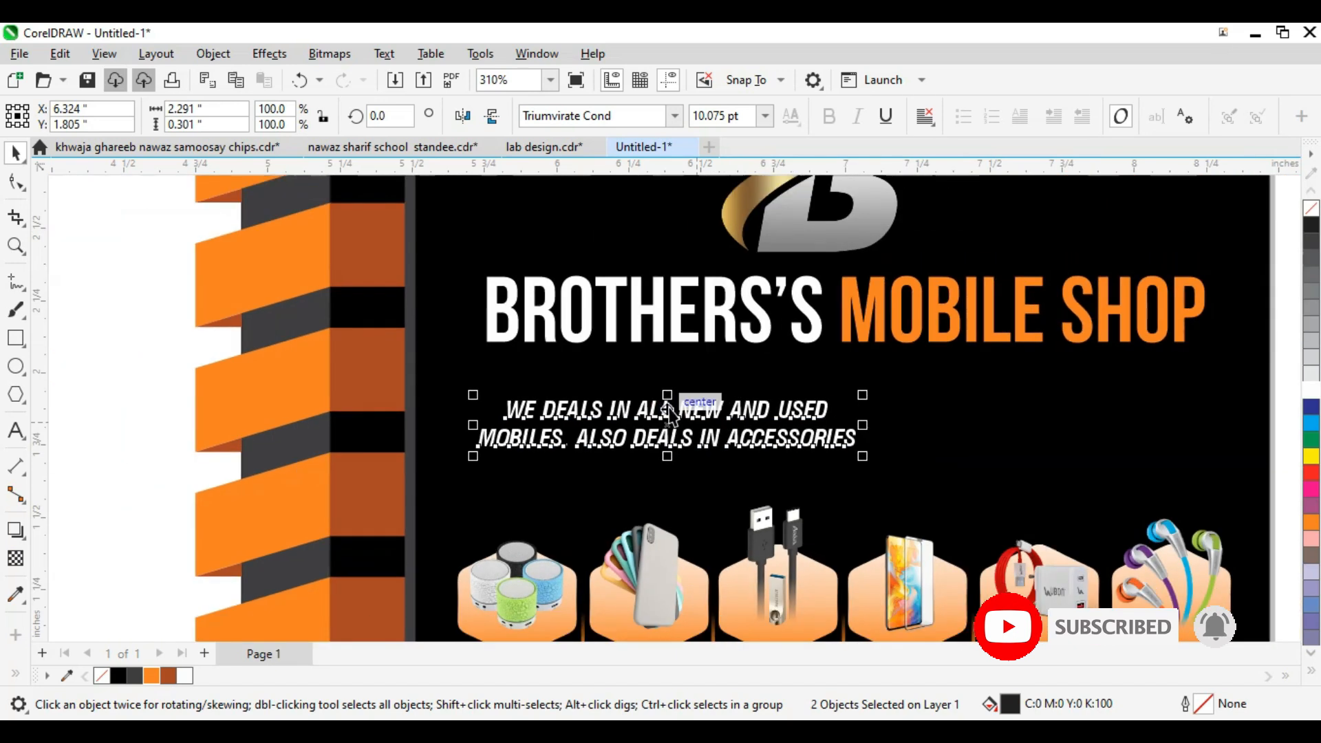
pyautogui.moveTo(670, 421); pyautogui.dragTo(681, 424)
# Step: Draw a rectangle around the tagline and round its corners
pyautogui.click(619, 485)
pyautogui.scroll(-1, 777, 460)
pyautogui.scroll(-1, 514, 458)
pyautogui.press('F2')
pyautogui.moveTo(501, 389); pyautogui.dragTo(877, 502)
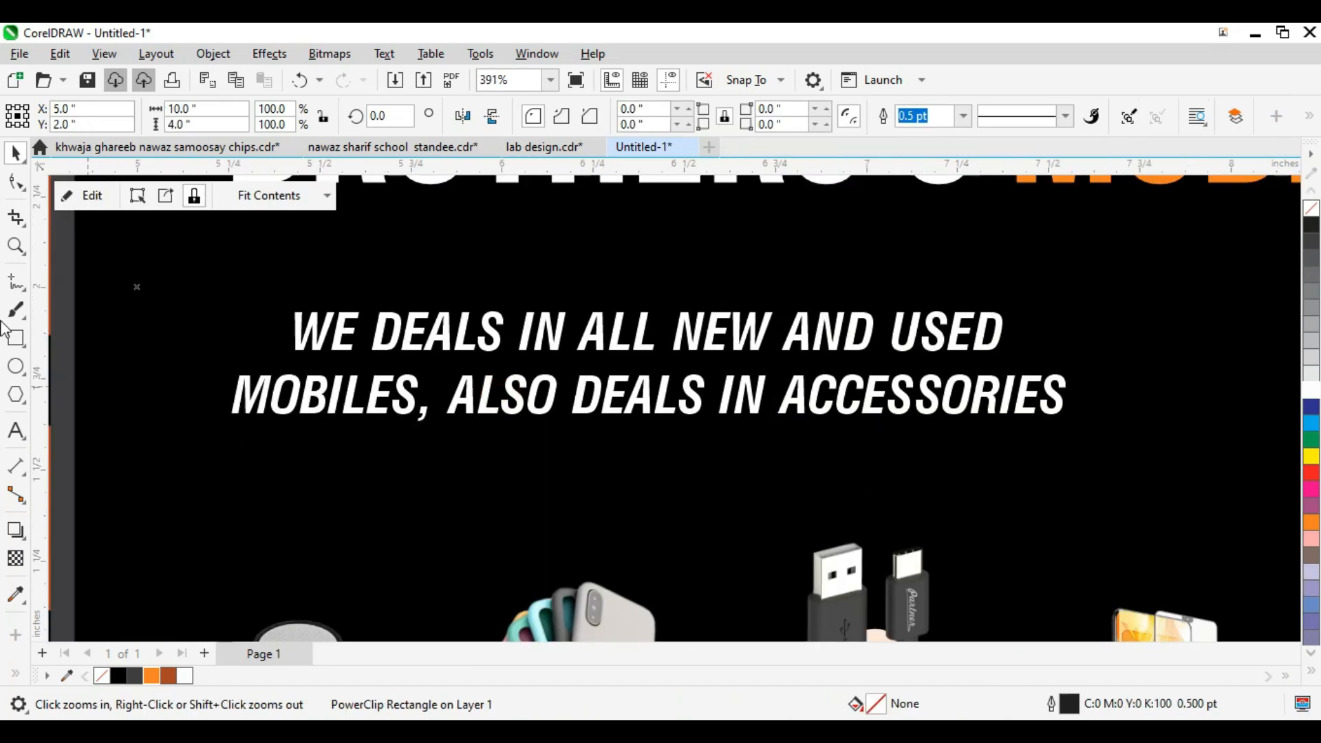
pyautogui.moveTo(176, 283); pyautogui.dragTo(1086, 451)
pyautogui.press('F10')
pyautogui.moveTo(178, 283); pyautogui.dragTo(254, 330)
pyautogui.press('space')
pyautogui.click(302, 335)
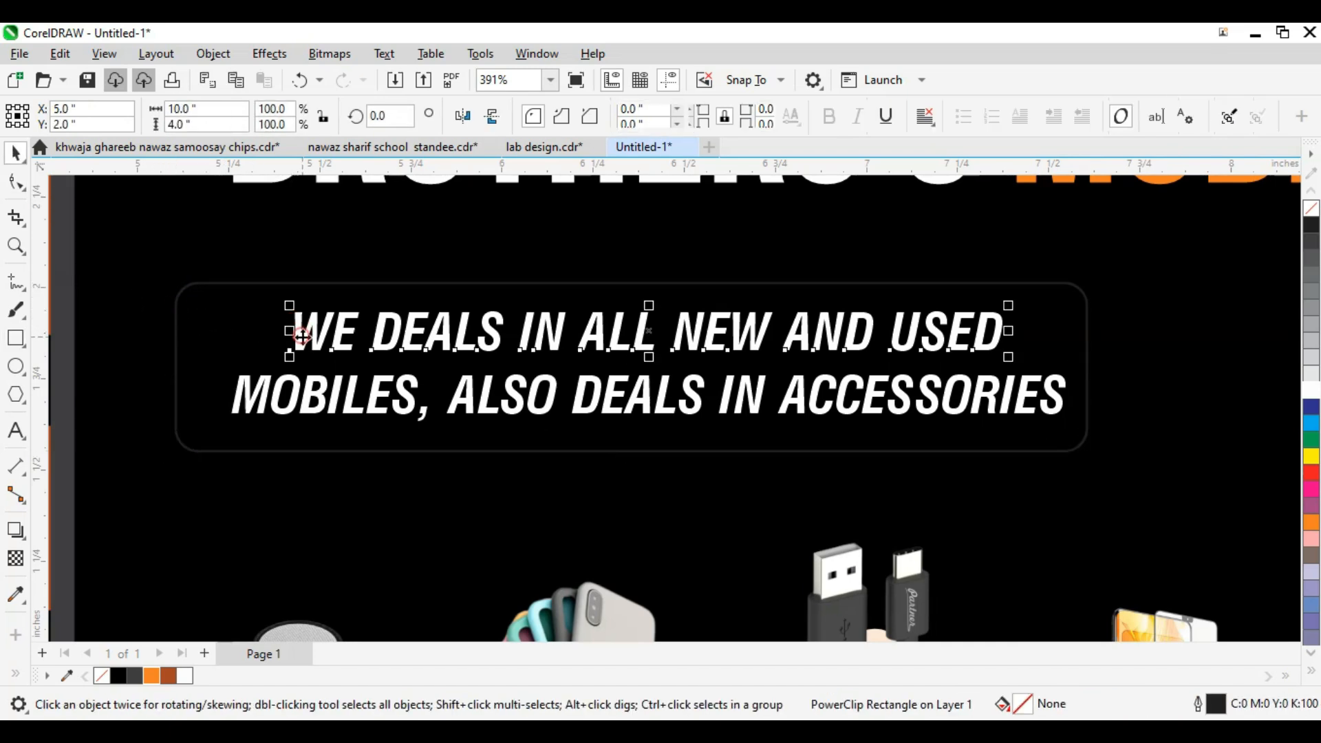
# Step: Group the two tagline lines and centre them inside the rounded frame
pyautogui.click(298, 398)
pyautogui.keyDown('shift'); pyautogui.click(315, 346); pyautogui.keyUp('shift')
pyautogui.moveTo(209, 270); pyautogui.dragTo(1073, 477)
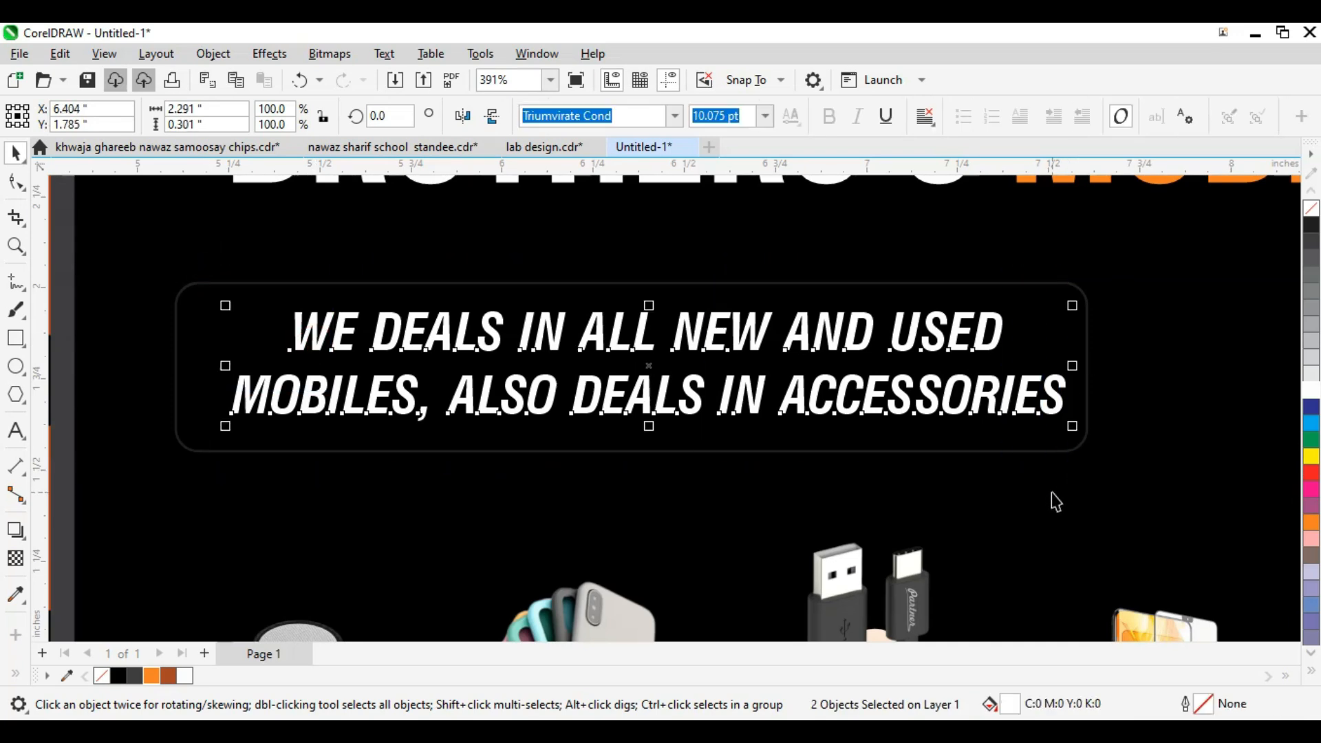
pyautogui.hotkey('ctrl', 'g')
pyautogui.keyDown('shift'); pyautogui.click(1032, 446); pyautogui.keyUp('shift')
pyautogui.press('e')
pyautogui.press('c')
pyautogui.keyDown('shift'); pyautogui.click(1035, 443); pyautogui.keyUp('shift')
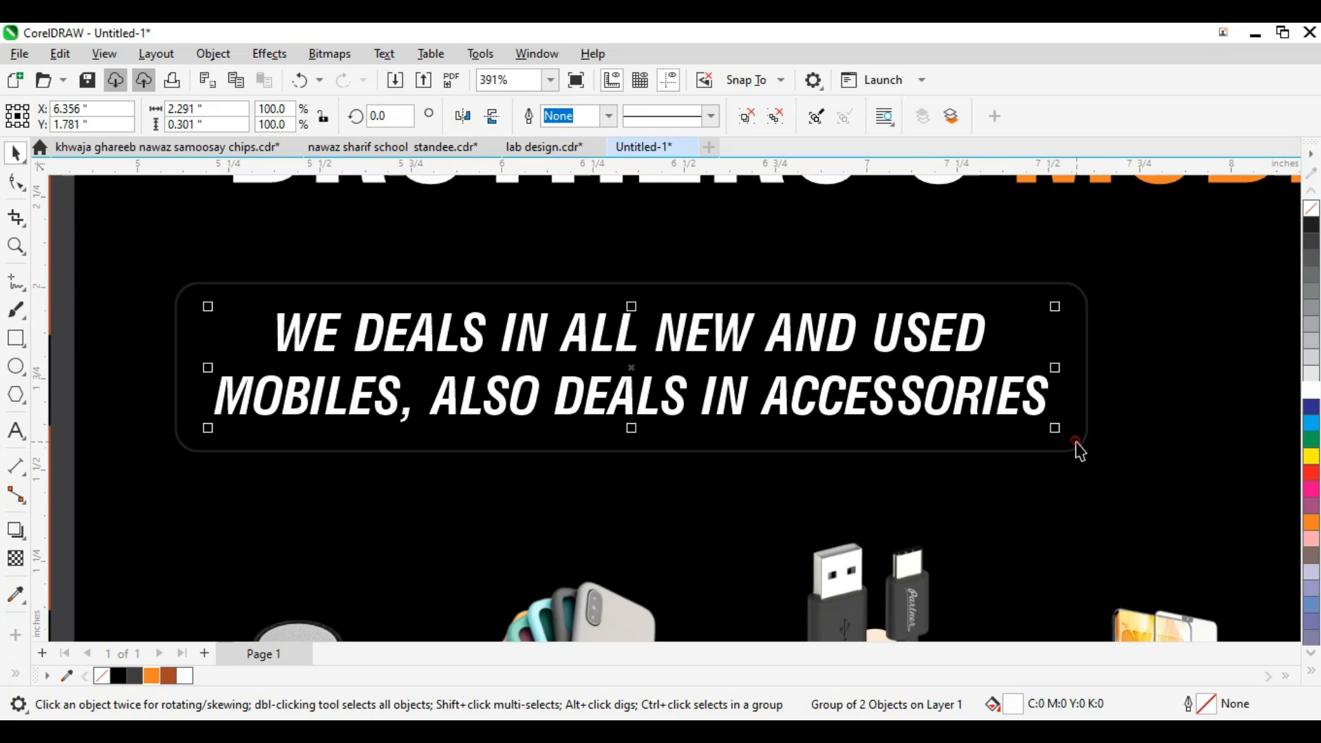
# Step: Give the rounded frame an orange 1 pt outline
pyautogui.click(1077, 446)
pyautogui.rightClick(152, 674)
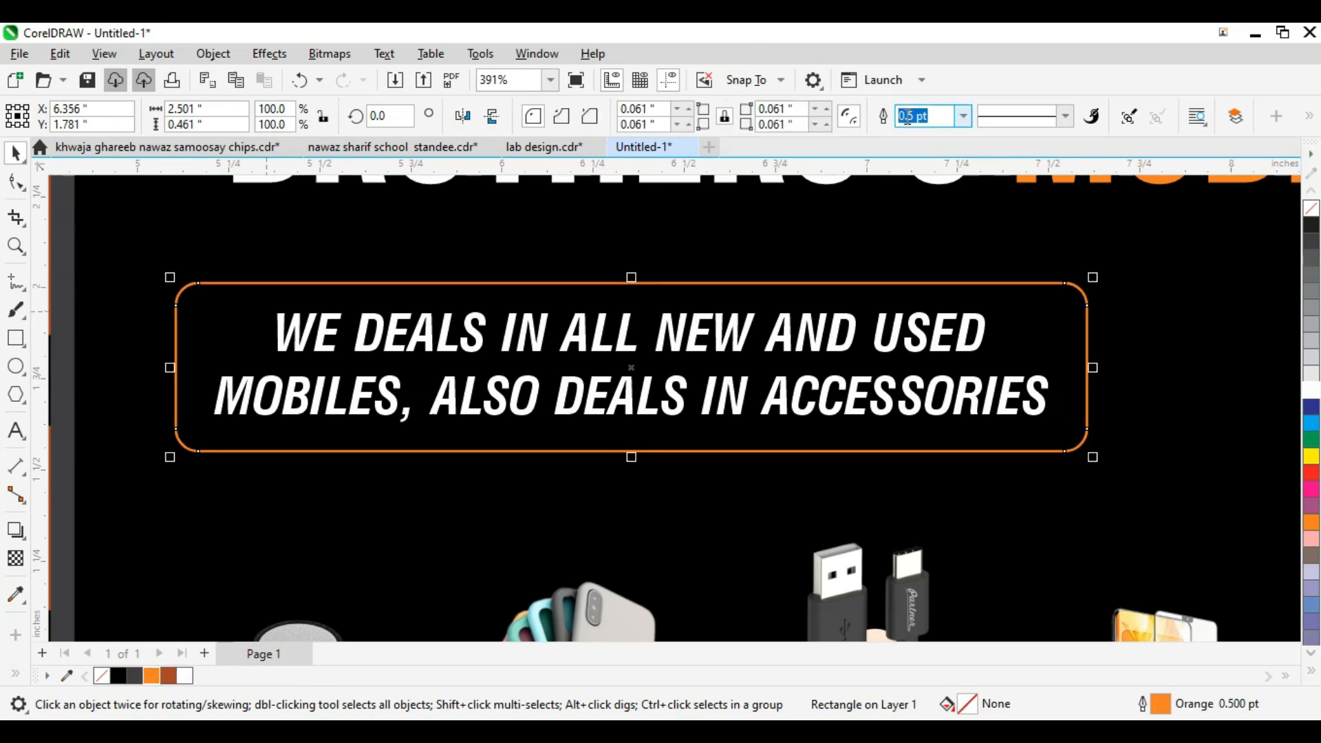
pyautogui.write('2')
pyautogui.press('Return')
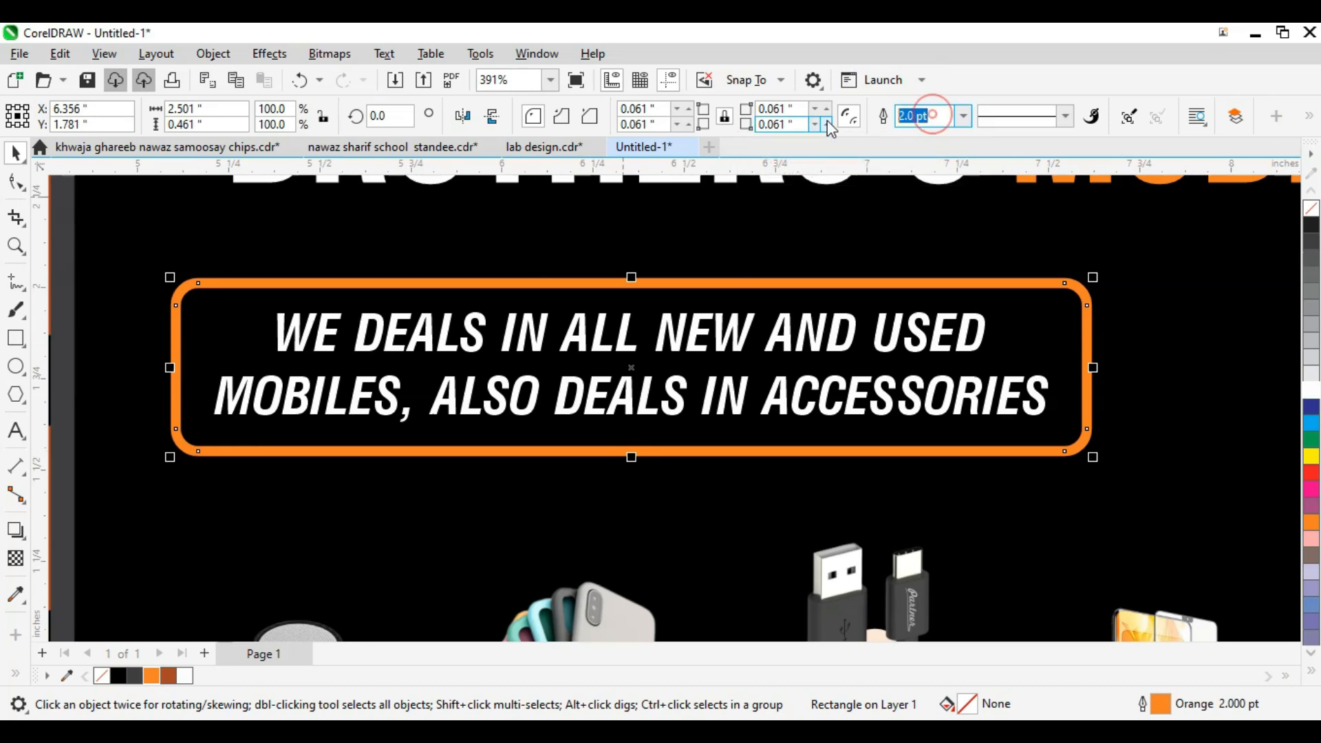
pyautogui.write('1.5')
pyautogui.press('Return')
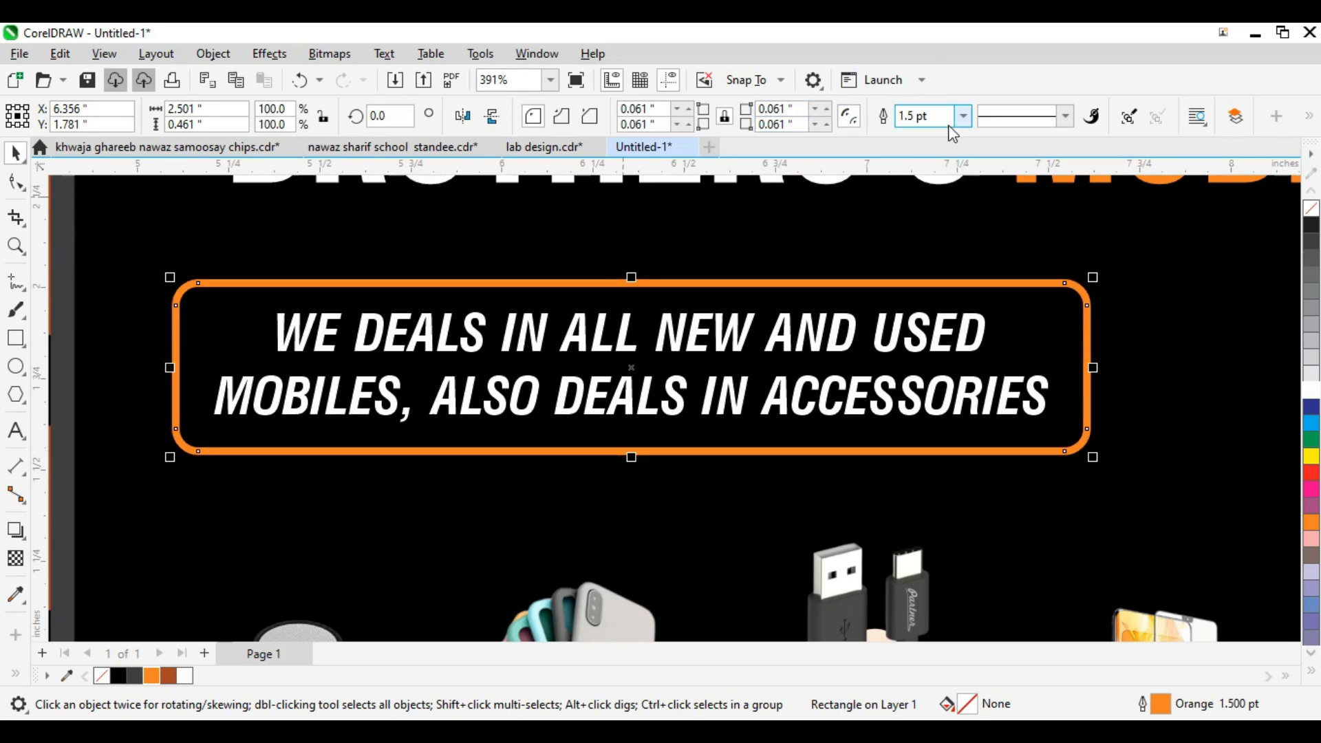
pyautogui.write('1')
pyautogui.press('Return')
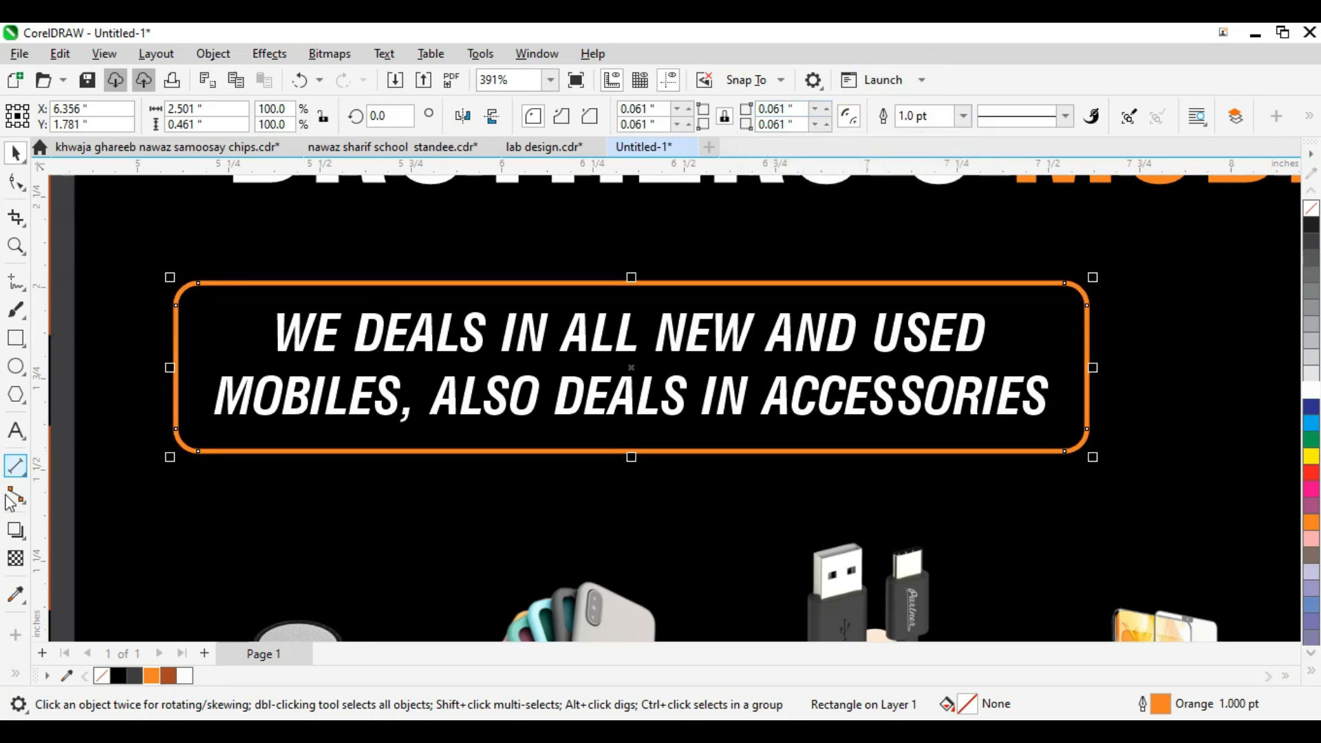
# Step: Fade the frame's outline with a rightward transparency and mirror the frame horizontally
pyautogui.click(15, 558)
pyautogui.moveTo(221, 392); pyautogui.dragTo(628, 354)
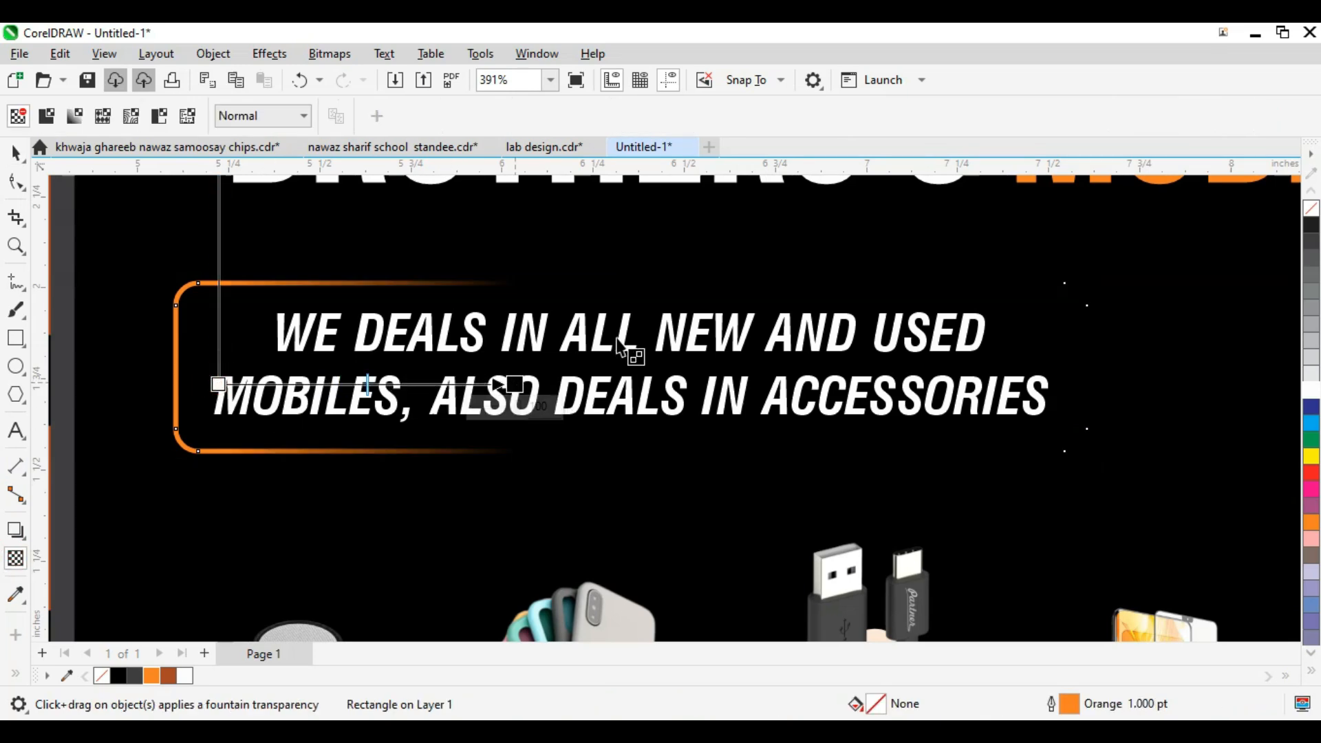
pyautogui.press('space')
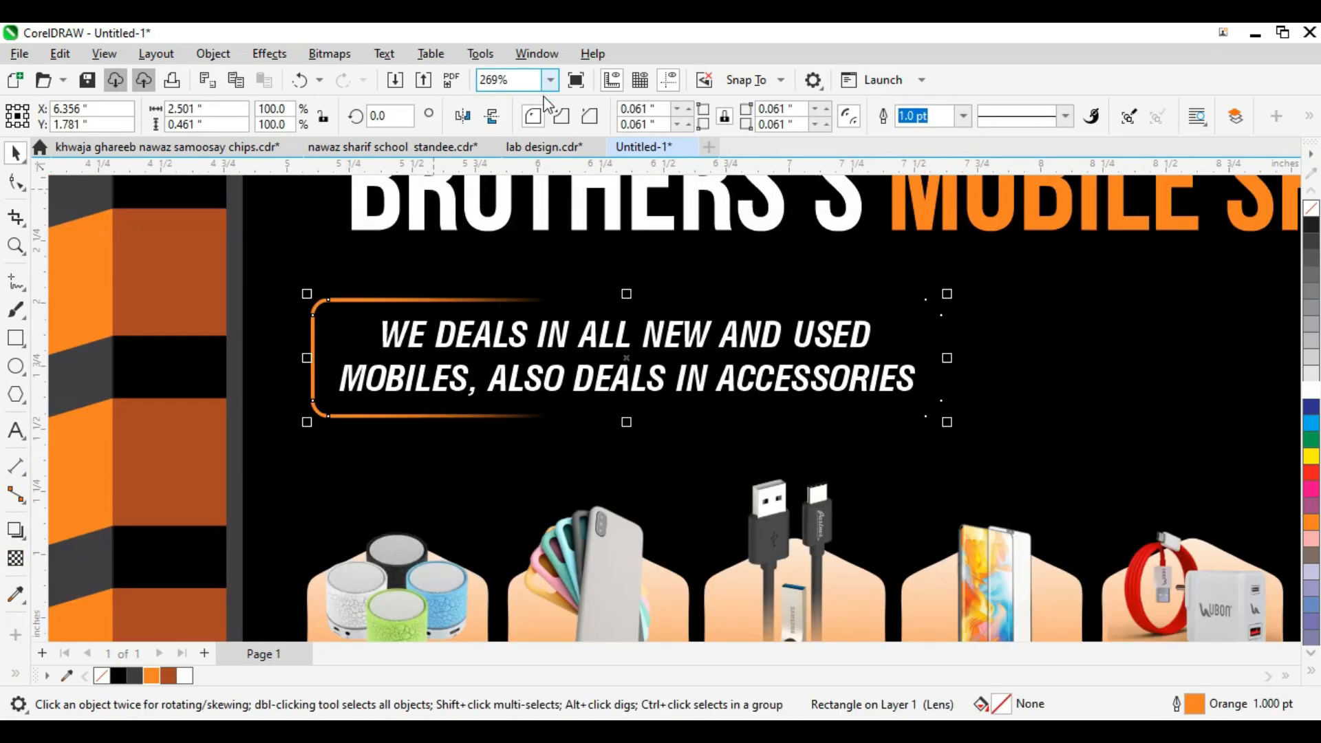
pyautogui.click(462, 116)
# Step: Enlarge the tagline box to about 131% and nudge it right and down
pyautogui.press('Escape')
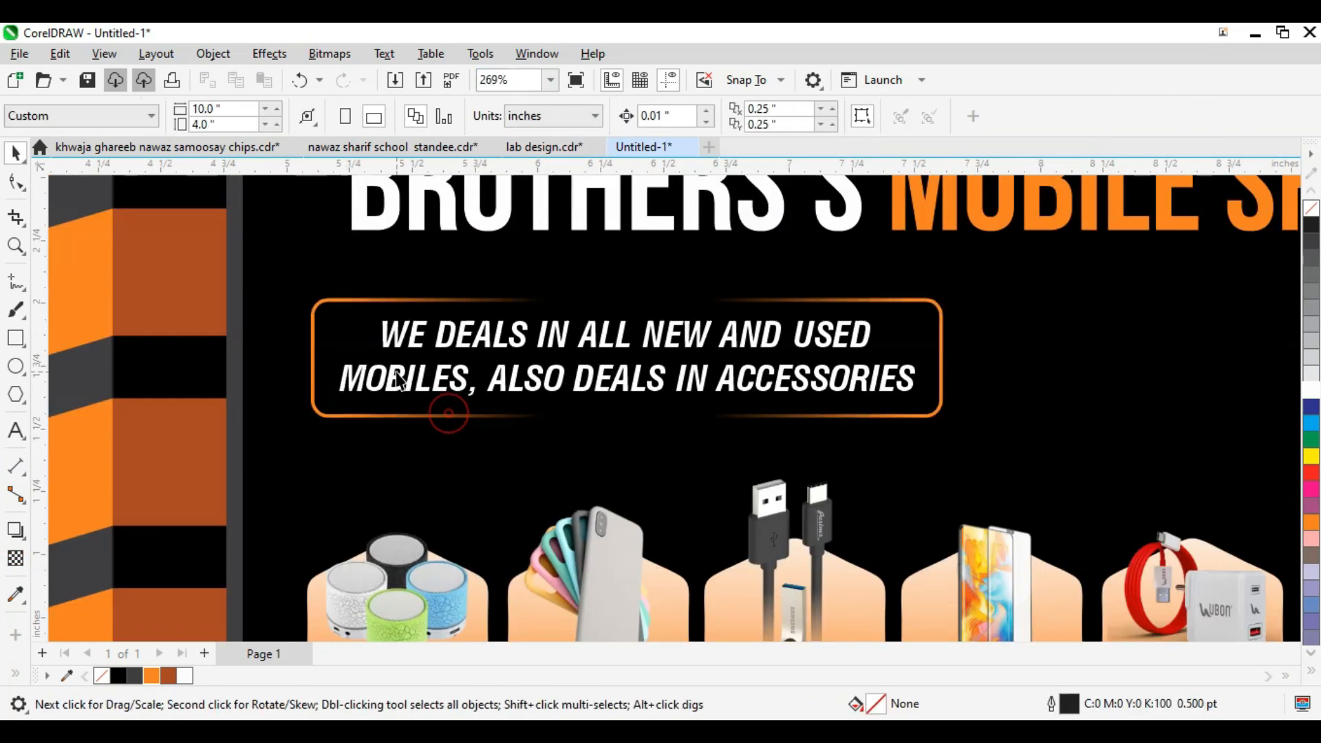
pyautogui.scroll(-4, 448, 407)
pyautogui.moveTo(987, 323); pyautogui.dragTo(315, 386)
pyautogui.scroll(2, 657, 402)
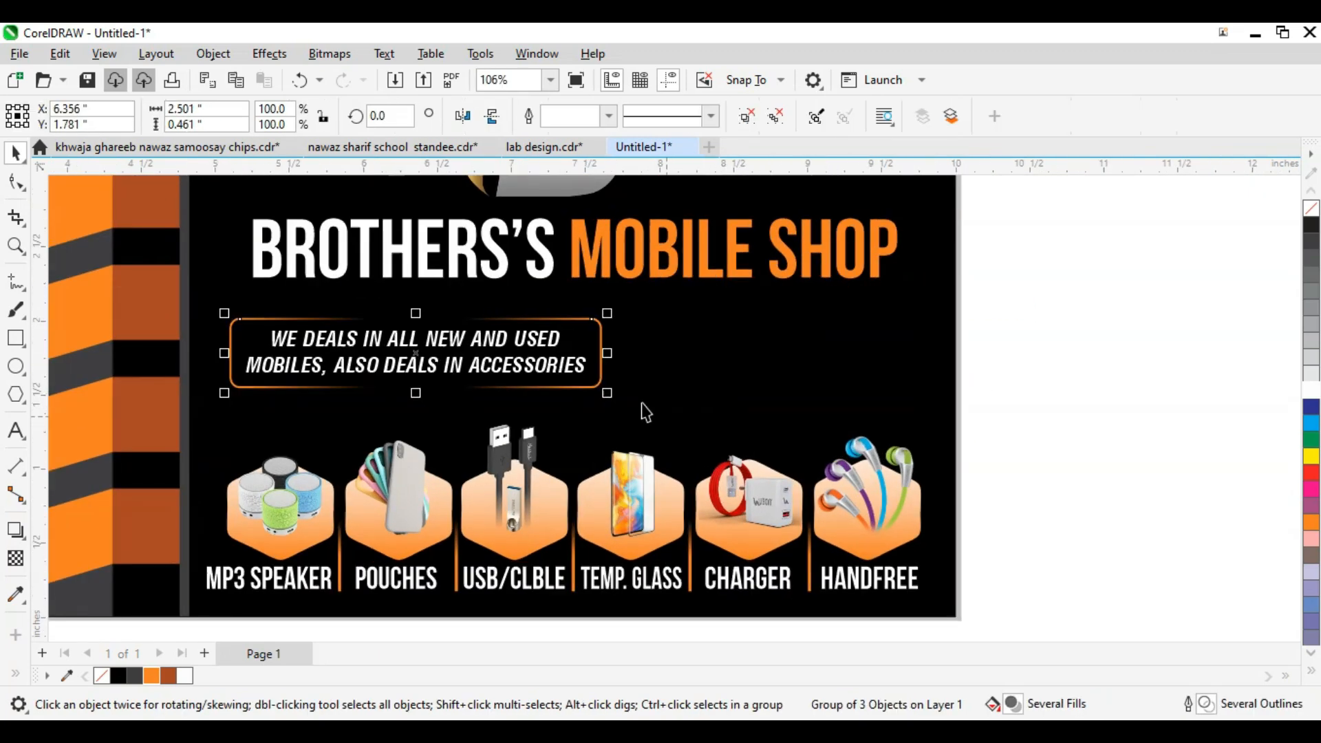
pyautogui.moveTo(616, 396); pyautogui.dragTo(716, 409)
pyautogui.scroll(1, 715, 408)
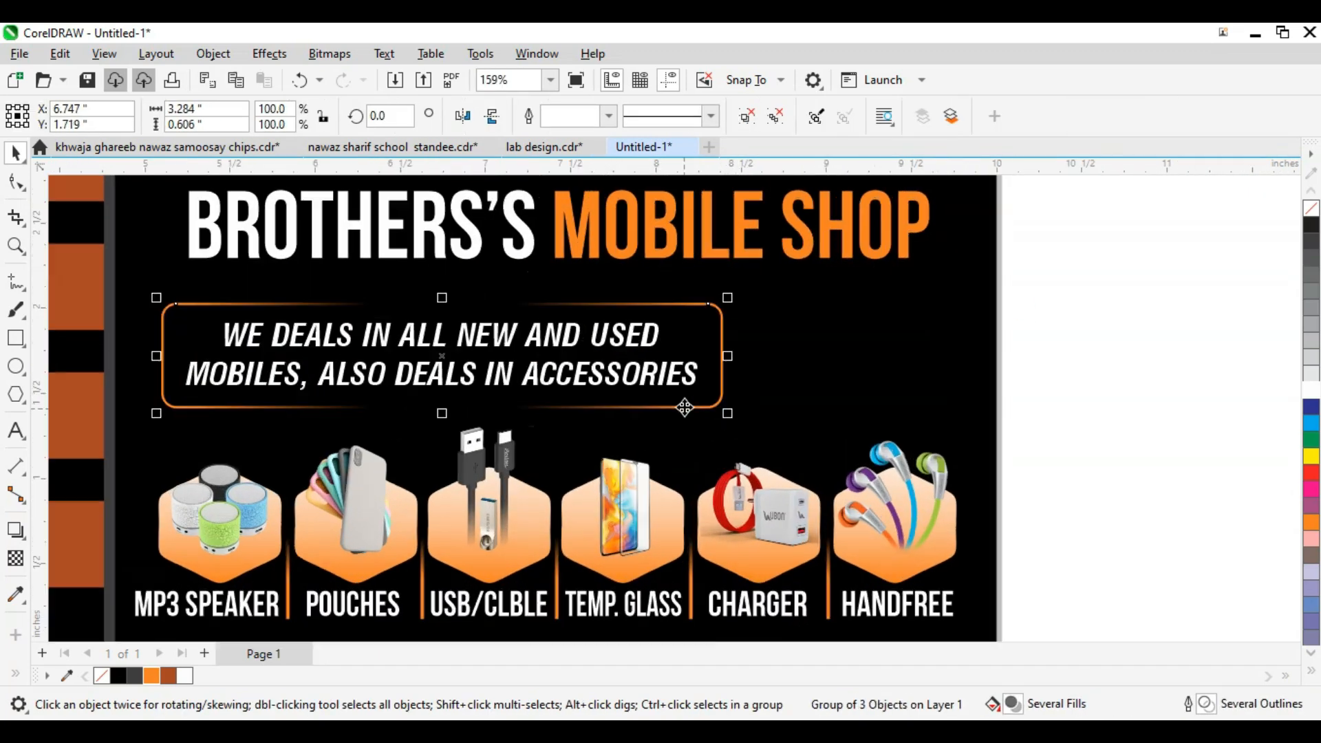
pyautogui.press('Right')
pyautogui.press('Right')
pyautogui.press('Down')
pyautogui.press('Down')
pyautogui.click(961, 361)
# Step: Colour the line 'MOBILES, ALSO DEALS IN ACCESSORIES' orange
pyautogui.click(639, 386)
pyautogui.scroll(-1, 639, 387)
pyautogui.keyDown('ctrl'); pyautogui.click(639, 386); pyautogui.keyUp('ctrl')
pyautogui.keyDown('ctrl'); pyautogui.click(639, 386); pyautogui.keyUp('ctrl')
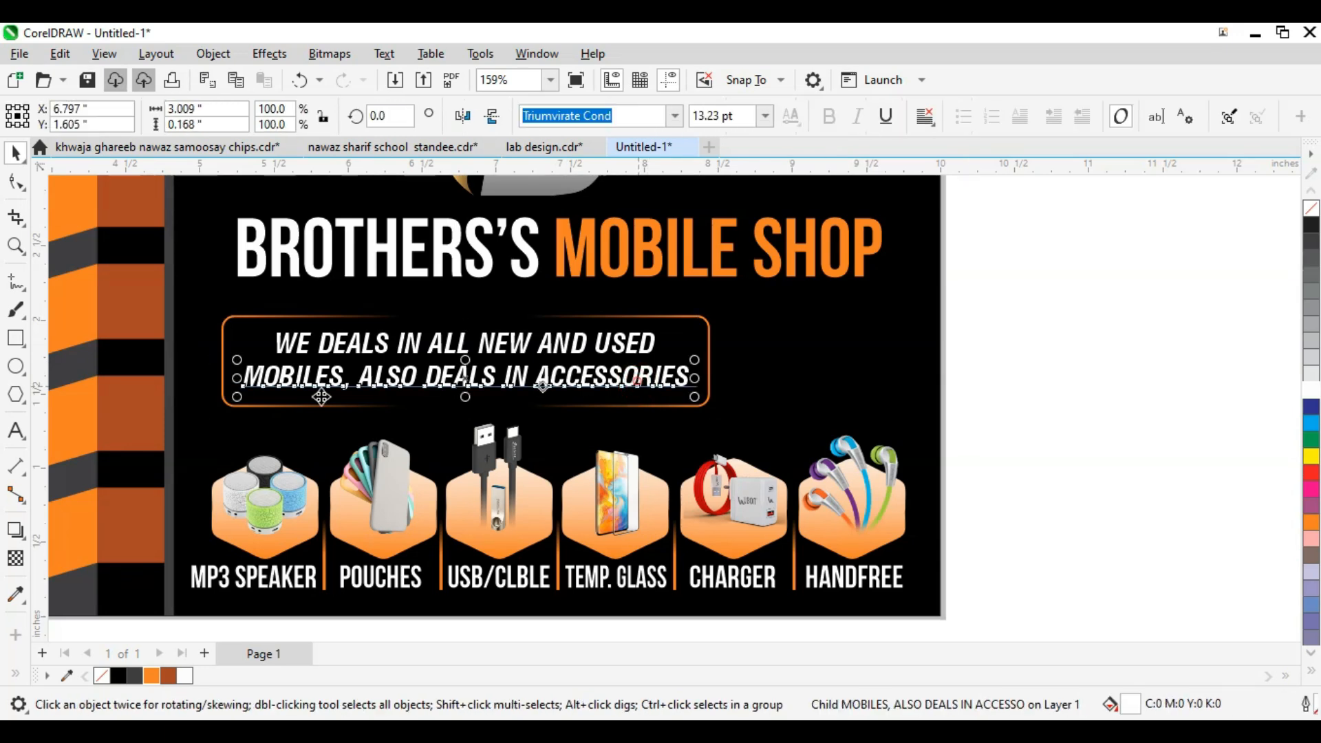
pyautogui.click(584, 392)
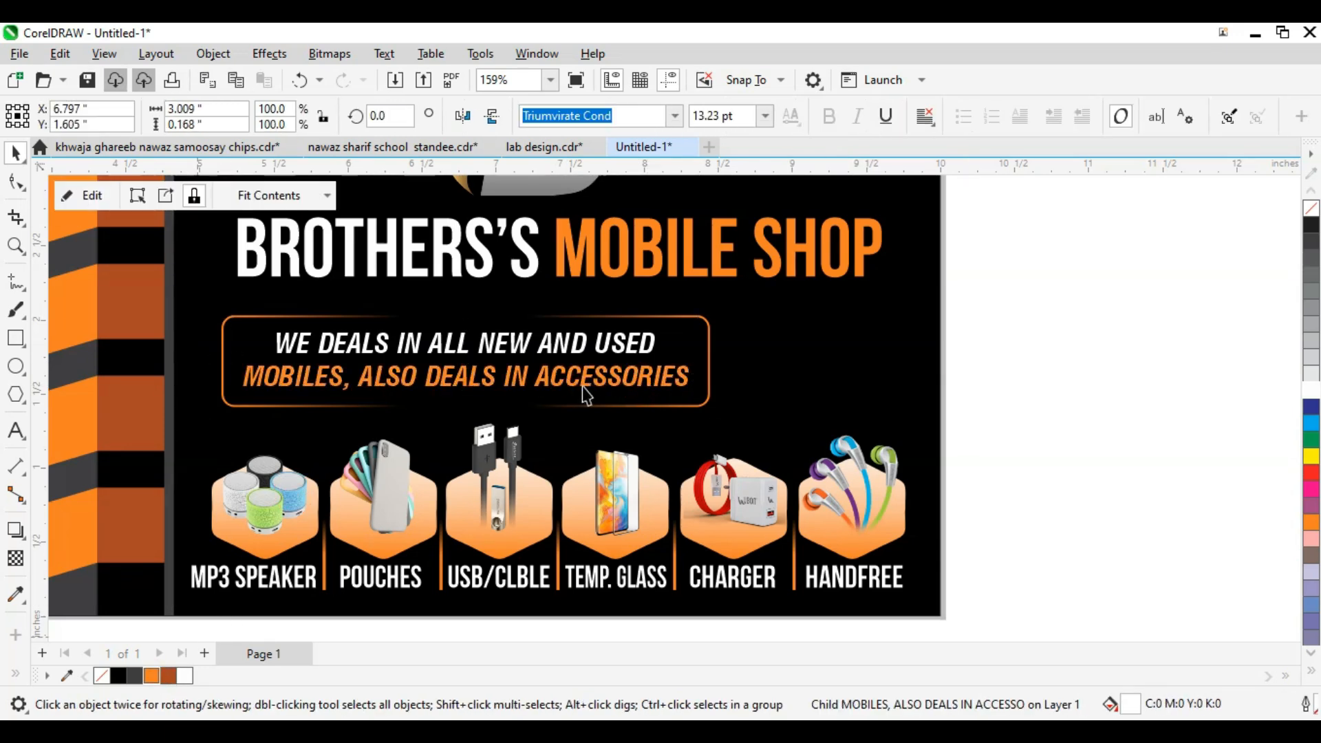
pyautogui.scroll(-2, 864, 373)
# Step: Nudge the whole tagline box up and right into its final position
pyautogui.moveTo(932, 324); pyautogui.dragTo(430, 419)
pyautogui.scroll(-1, 574, 357)
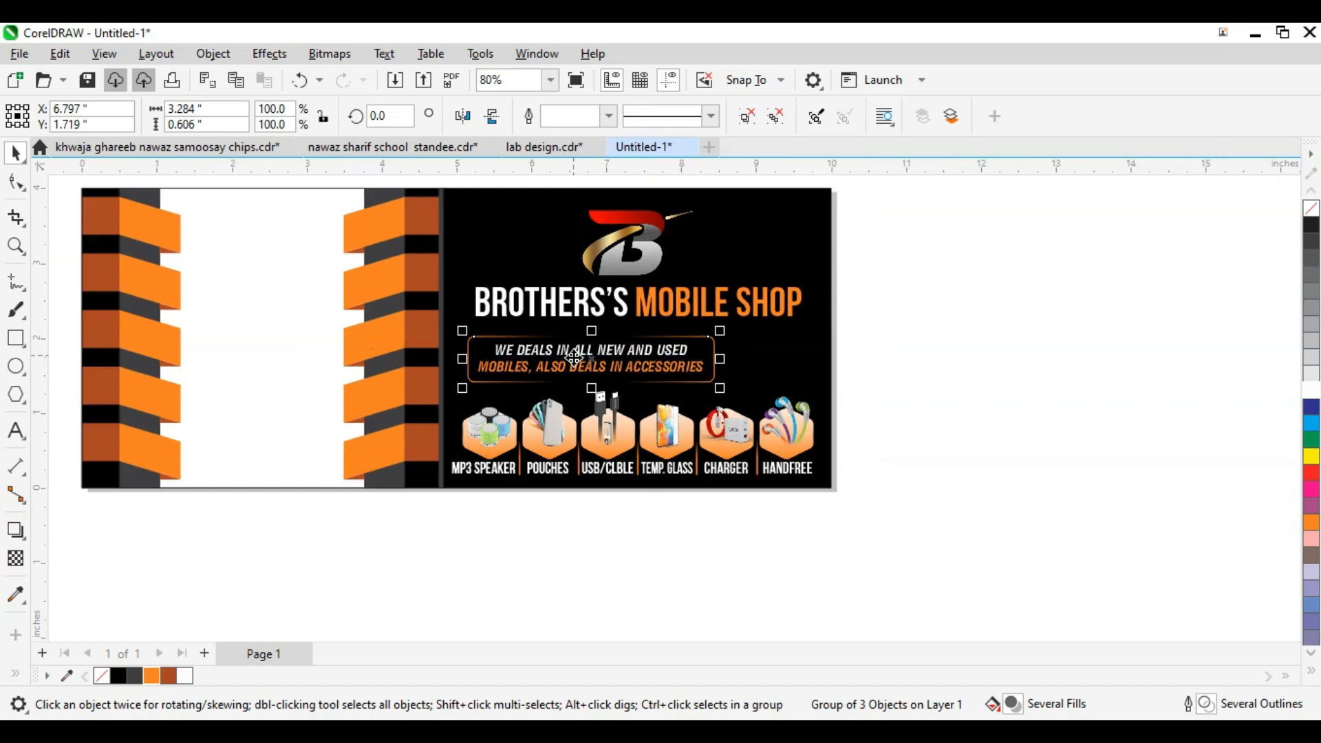
pyautogui.scroll(2, 574, 358)
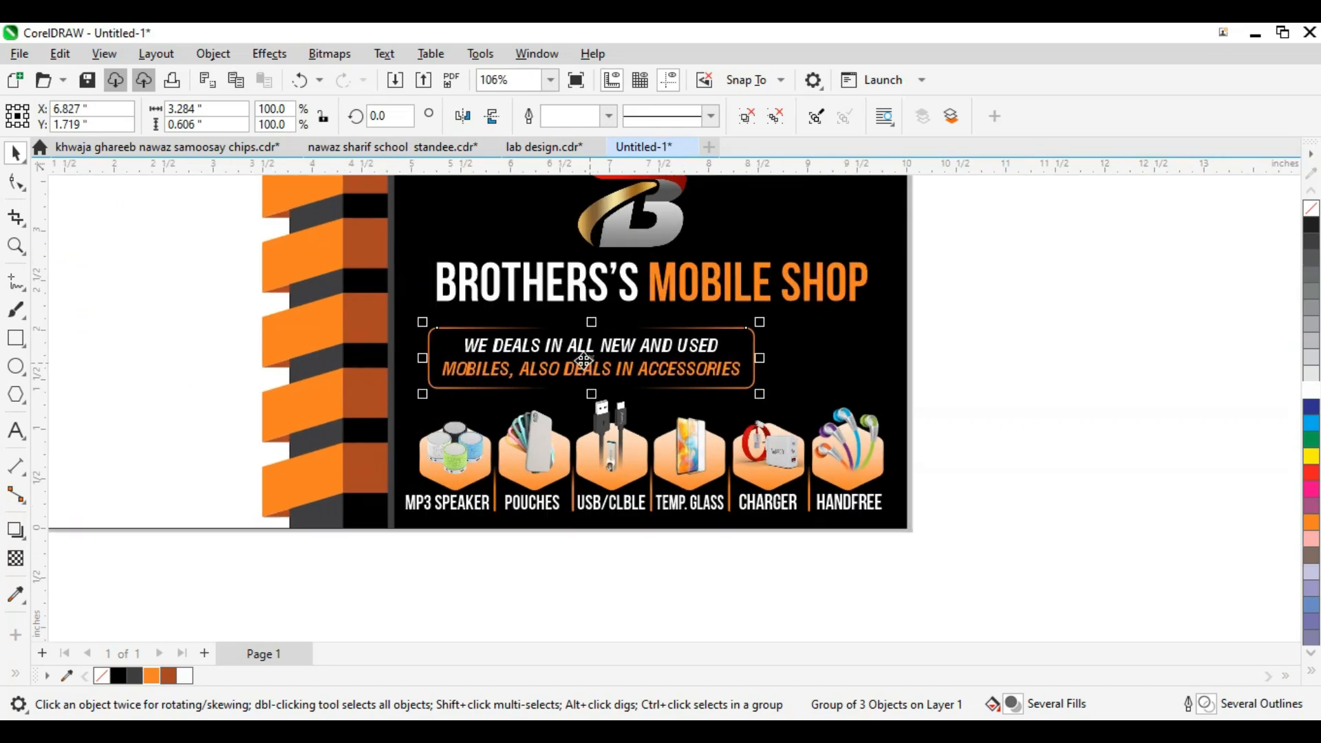
pyautogui.press('Right')
pyautogui.press('Up')
pyautogui.scroll(-1, 505, 344)
pyautogui.press('Up')
pyautogui.press('Up')
pyautogui.click(629, 342)
pyautogui.scroll(-3, 626, 342)
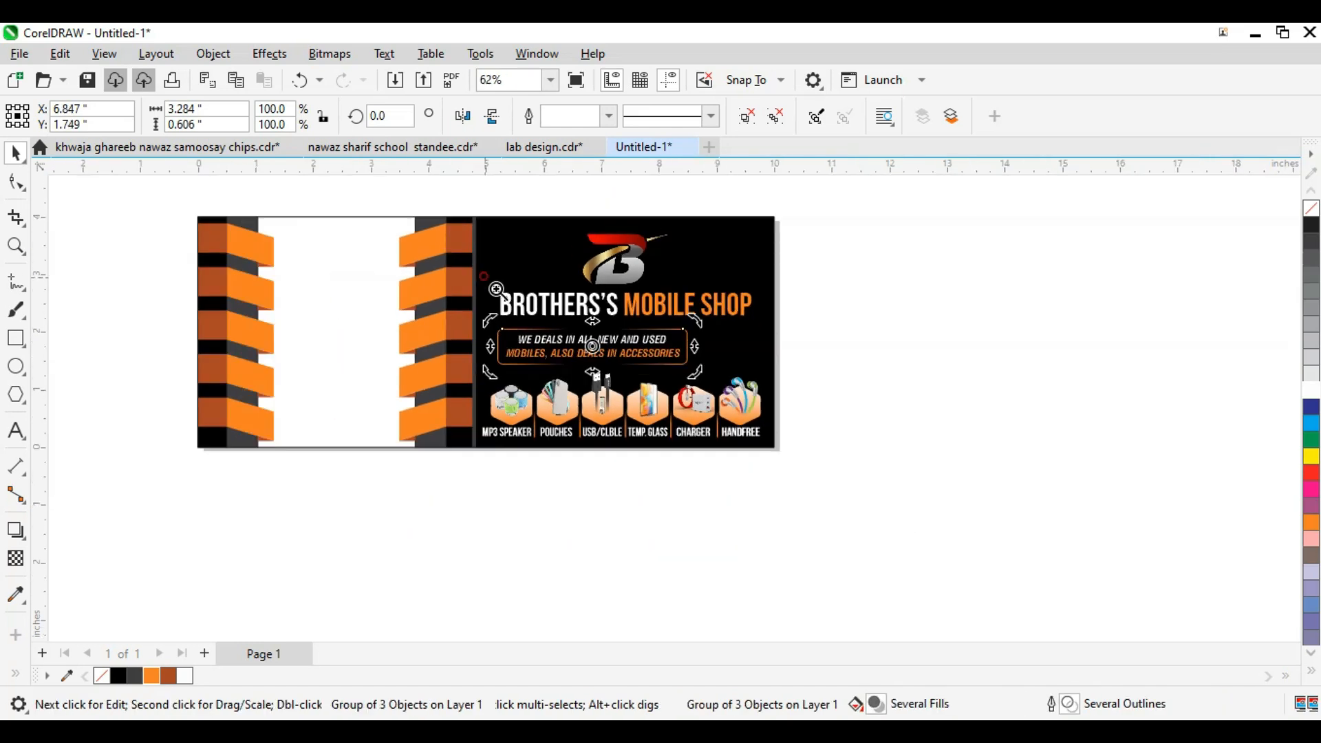
pyautogui.press('F2')
pyautogui.moveTo(537, 281); pyautogui.dragTo(812, 438)
# Step: Import oneplus-12-lineup-web.png and place the three-phone image right of the tagline
pyautogui.hotkey('ctrl', 'i')
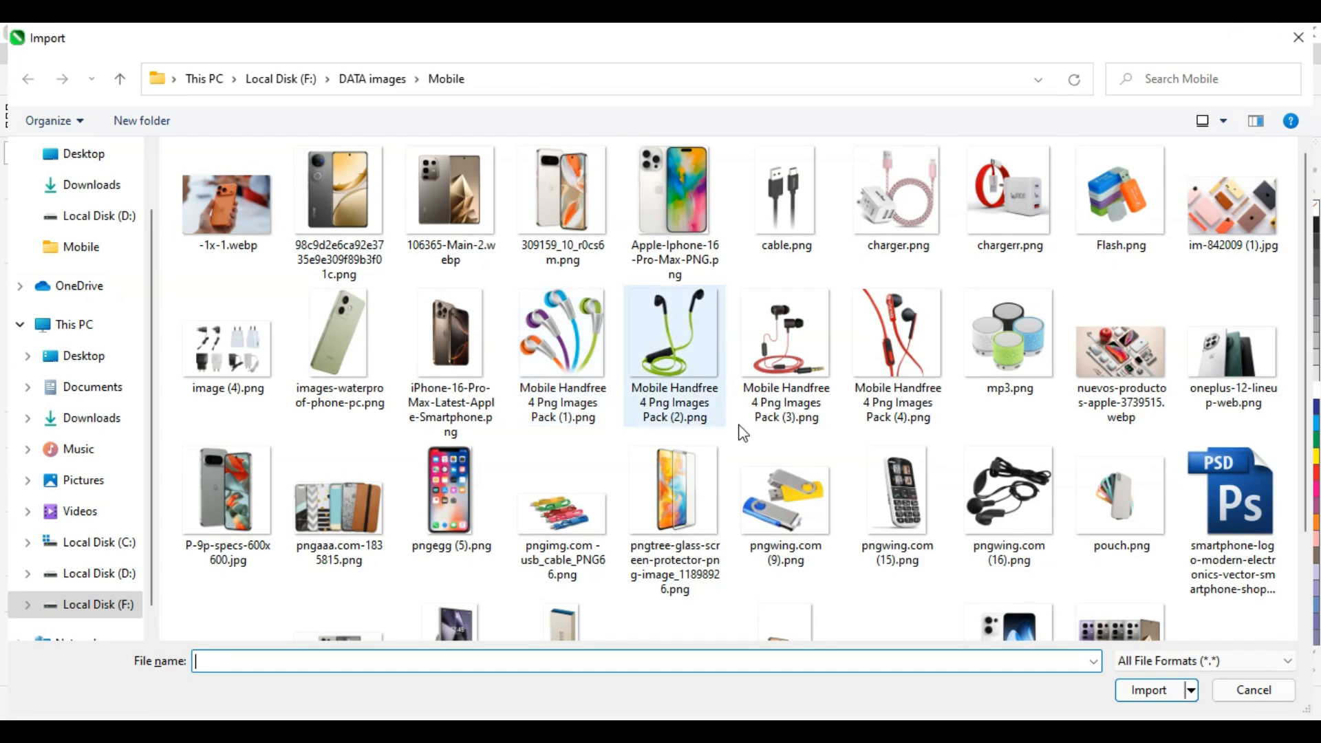
pyautogui.click(1223, 351)
pyautogui.doubleClick(1224, 351)
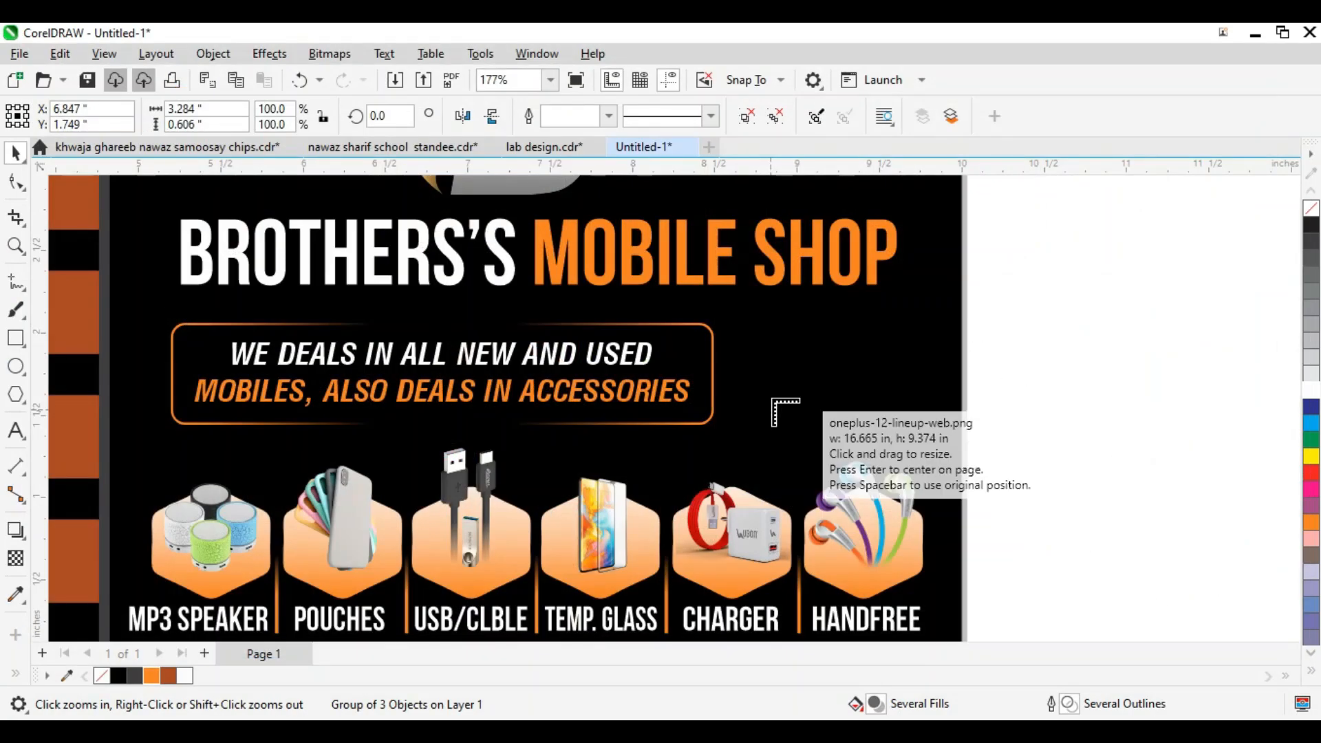
pyautogui.moveTo(1030, 511); pyautogui.dragTo(1033, 512)
pyautogui.press('F2')
pyautogui.moveTo(1031, 312); pyautogui.dragTo(637, 470)
pyautogui.scroll(-1, 761, 394)
pyautogui.moveTo(901, 410); pyautogui.dragTo(811, 405)
pyautogui.scroll(-1, 809, 397)
pyautogui.press('Right')
# Step: Trim the top of the phones image with the Shape tool and nudge it up
pyautogui.press('F10')
pyautogui.moveTo(1091, 211); pyautogui.dragTo(306, 293)
pyautogui.press('Down')
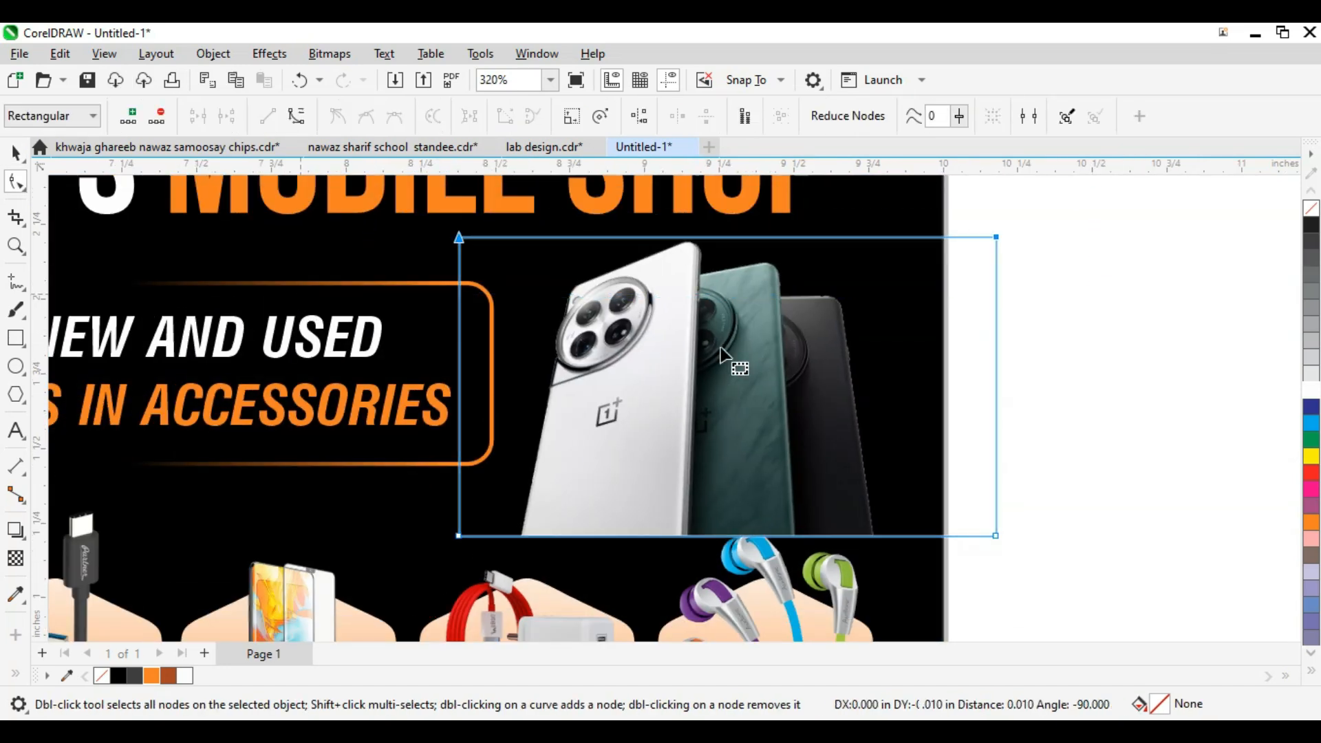
pyautogui.scroll(-2, 777, 377)
pyautogui.press('space')
pyautogui.hotkey('shift', 'F2')
pyautogui.scroll(-3, 756, 386)
pyautogui.press('Up')
pyautogui.press('Up')
pyautogui.press('Up')
pyautogui.press('Up')
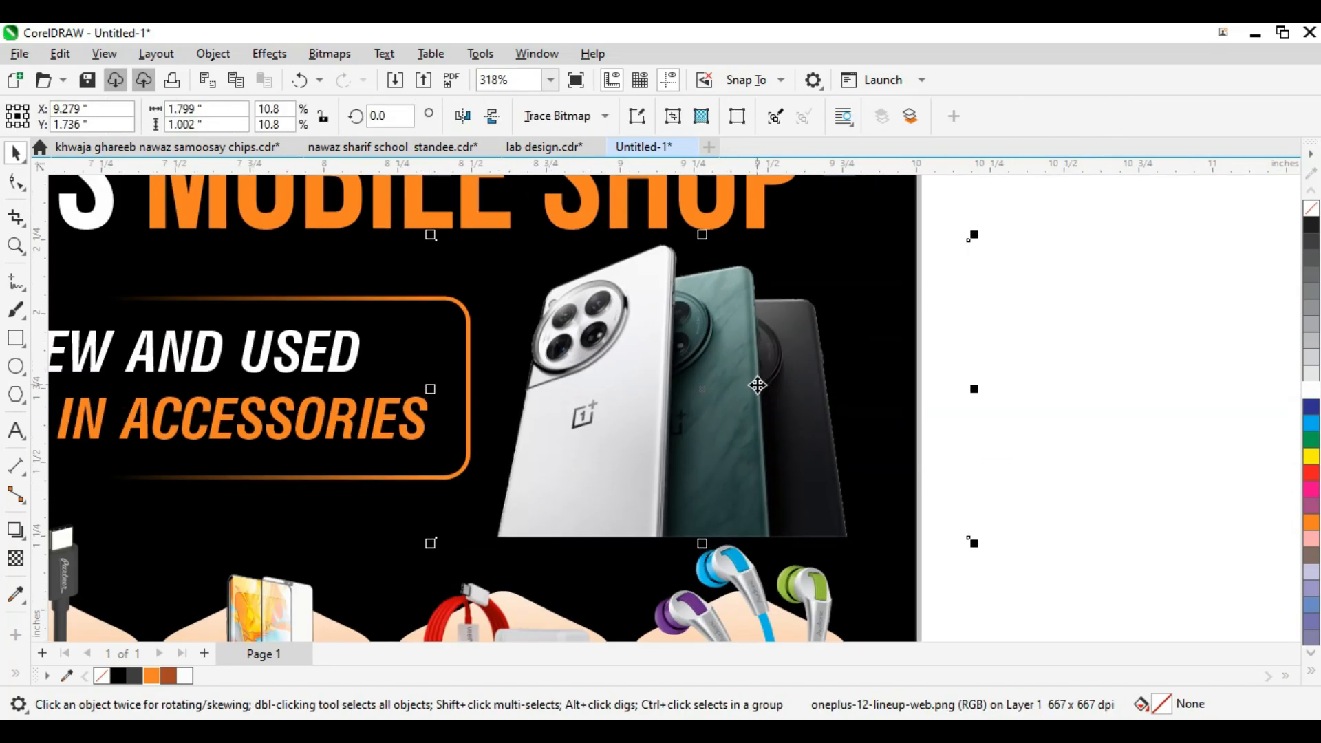
# Step: Add a fountain transparency so the phones image's bottom fades out
pyautogui.press('F2')
pyautogui.moveTo(435, 350); pyautogui.dragTo(1068, 628)
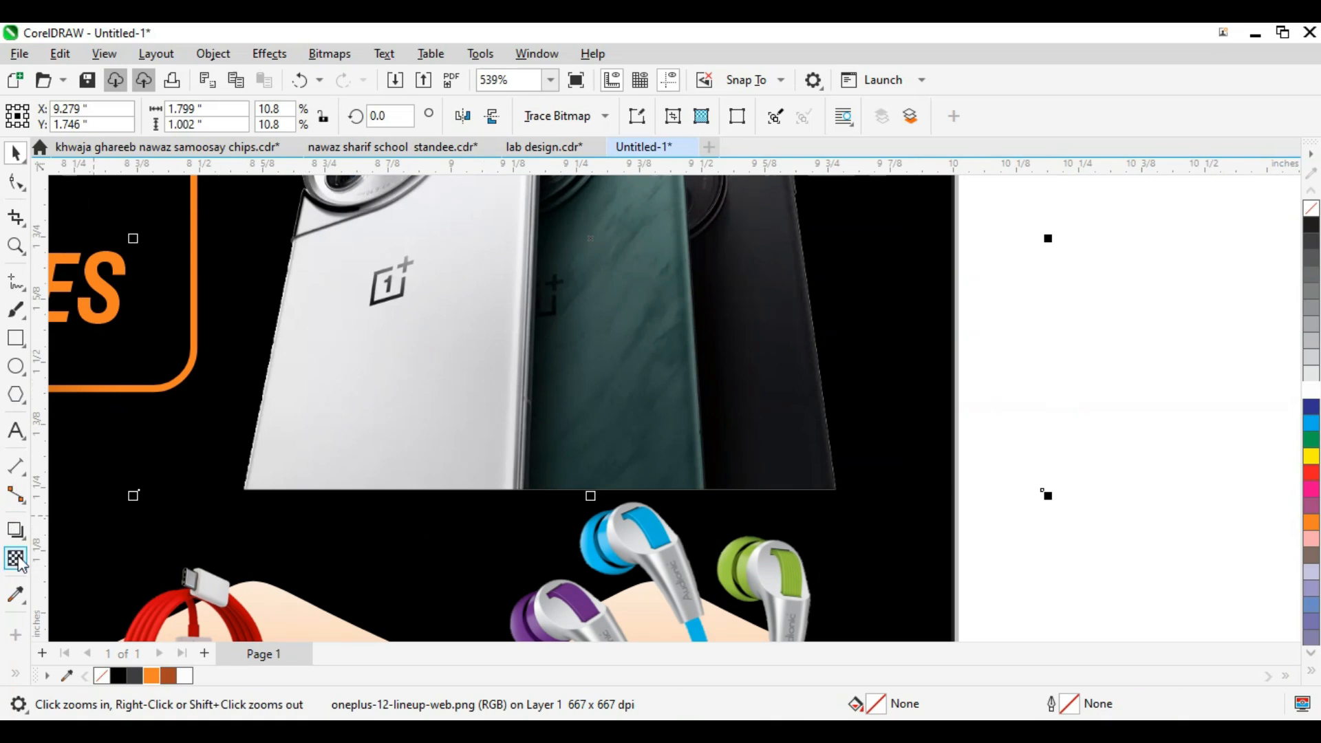
pyautogui.click(16, 558)
pyautogui.moveTo(524, 245); pyautogui.dragTo(501, 487)
pyautogui.scroll(-3, 617, 385)
pyautogui.press('space')
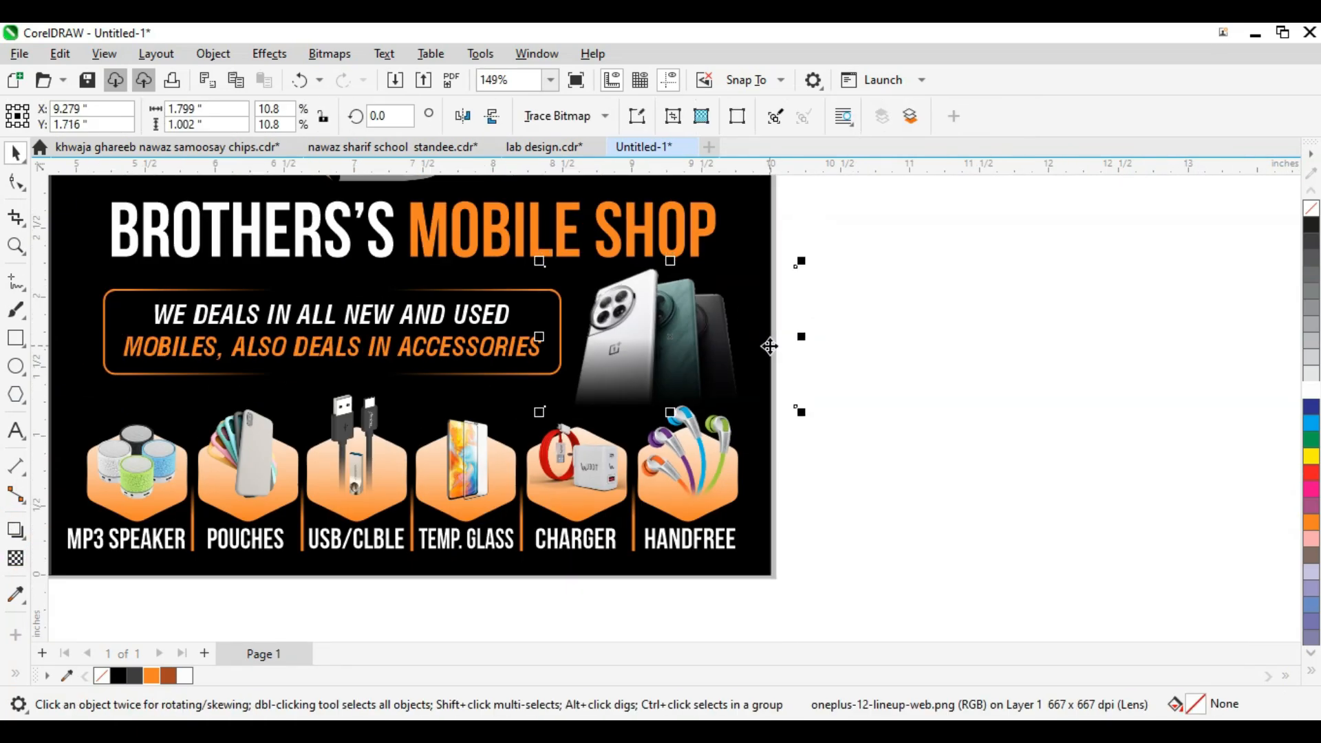
pyautogui.press('Down')
pyautogui.scroll(-5, 774, 344)
# Step: Zoom out to the whole card and select the left panel frame
pyautogui.press('F2')
pyautogui.moveTo(607, 410); pyautogui.dragTo(893, 286)
pyautogui.scroll(-2, 976, 349)
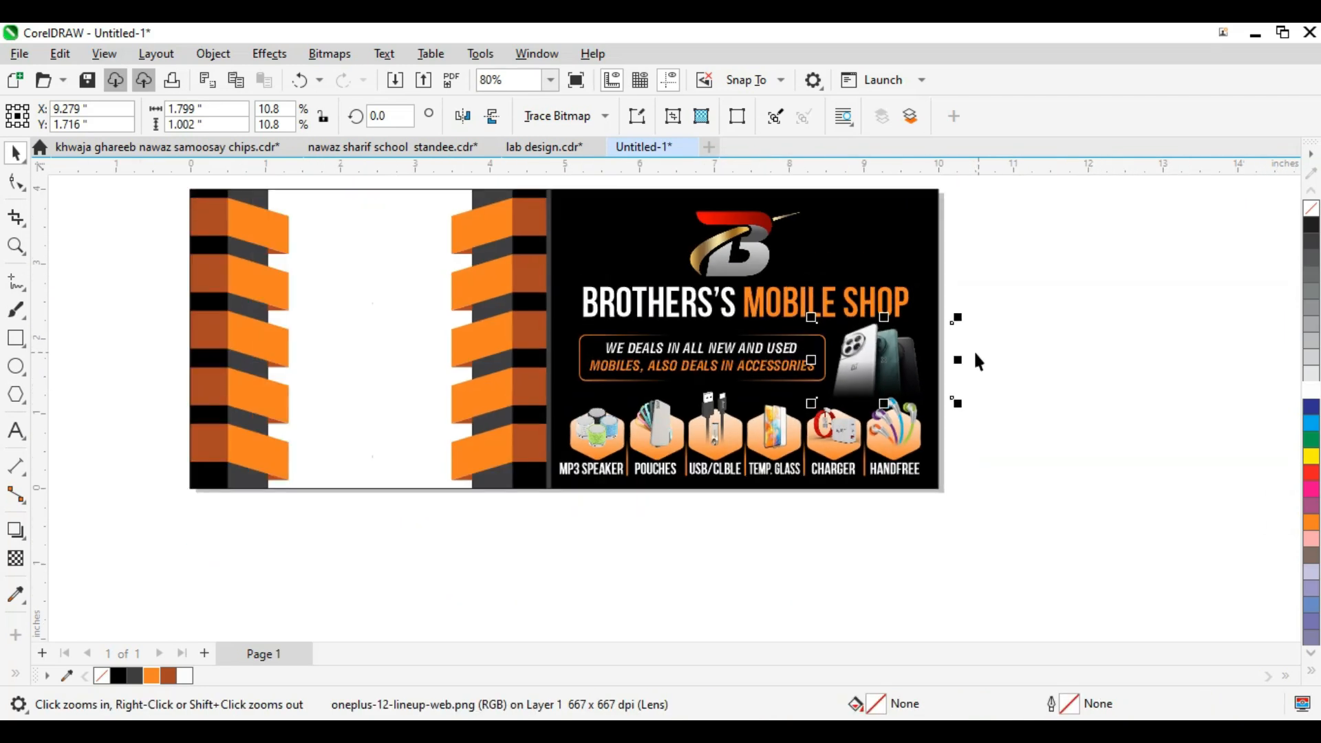
pyautogui.click(976, 354)
pyautogui.click(932, 221)
pyautogui.scroll(-1, 1043, 307)
pyautogui.press('F2')
pyautogui.moveTo(1012, 242); pyautogui.dragTo(342, 448)
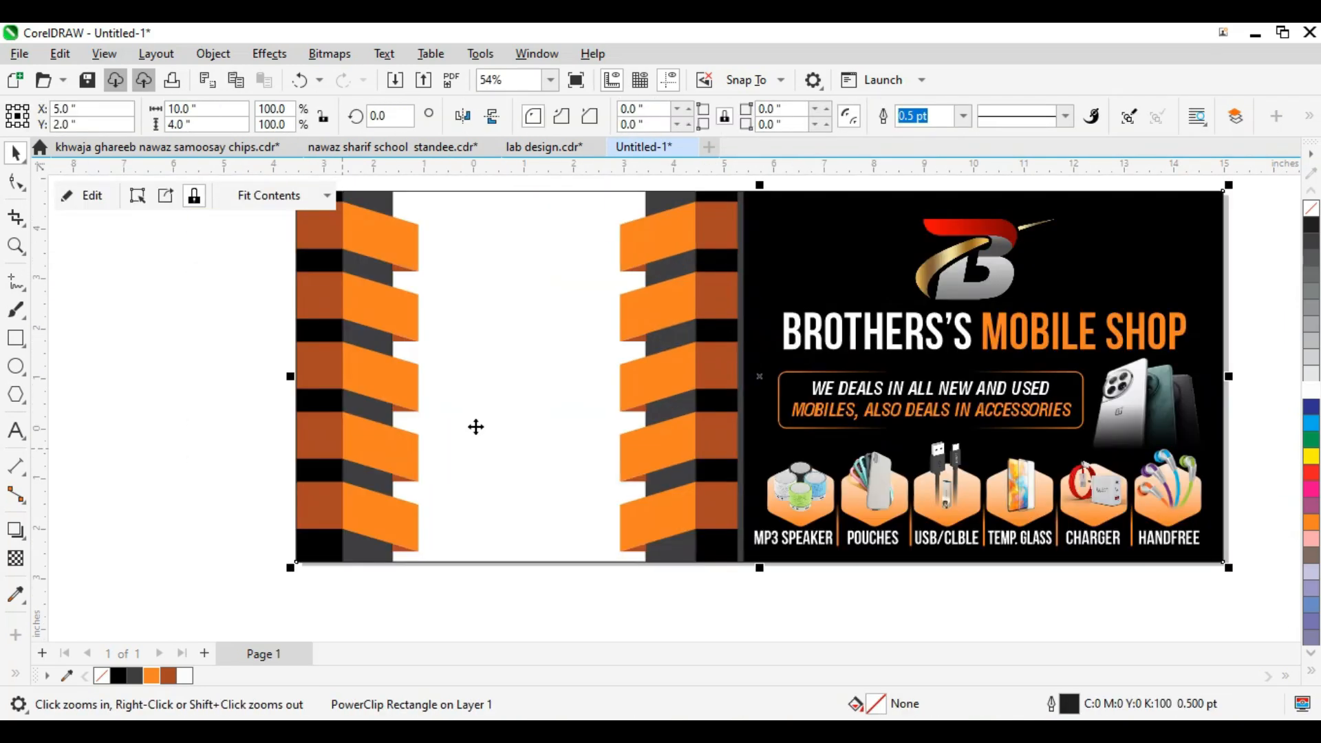
pyautogui.click(526, 415)
pyautogui.click(564, 548)
pyautogui.click(548, 476)
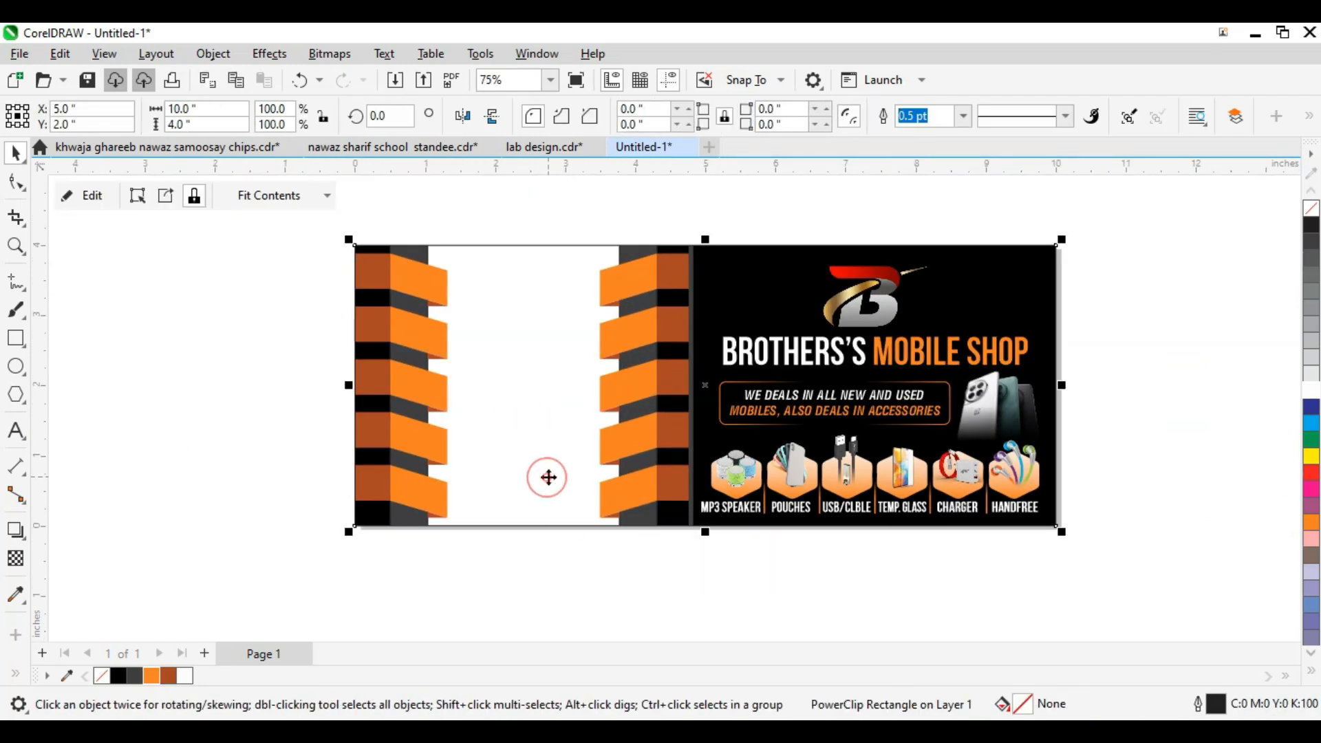
# Step: Import the -1x-1.webp hand-holding-phone photo below the card
pyautogui.hotkey('ctrl', 'i')
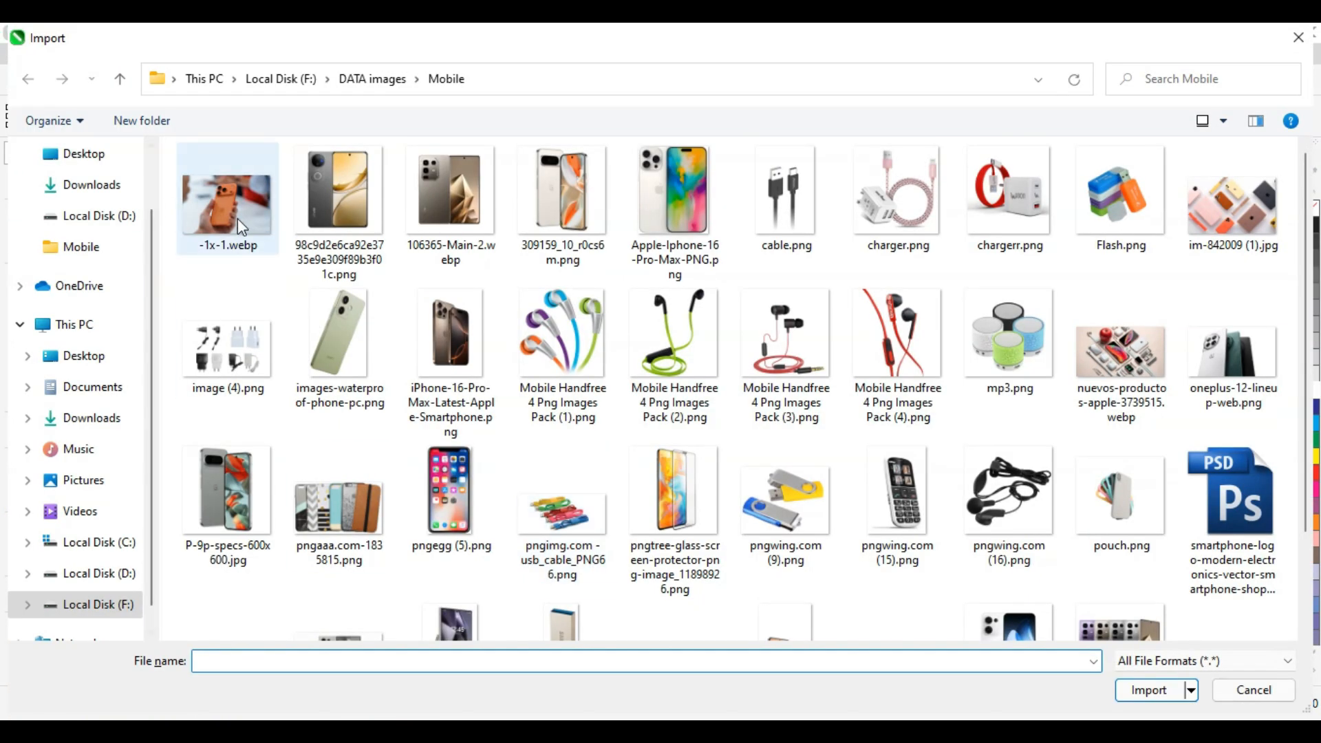
pyautogui.doubleClick(237, 217)
pyautogui.scroll(-1, 438, 304)
pyautogui.moveTo(275, 440); pyautogui.dragTo(502, 573)
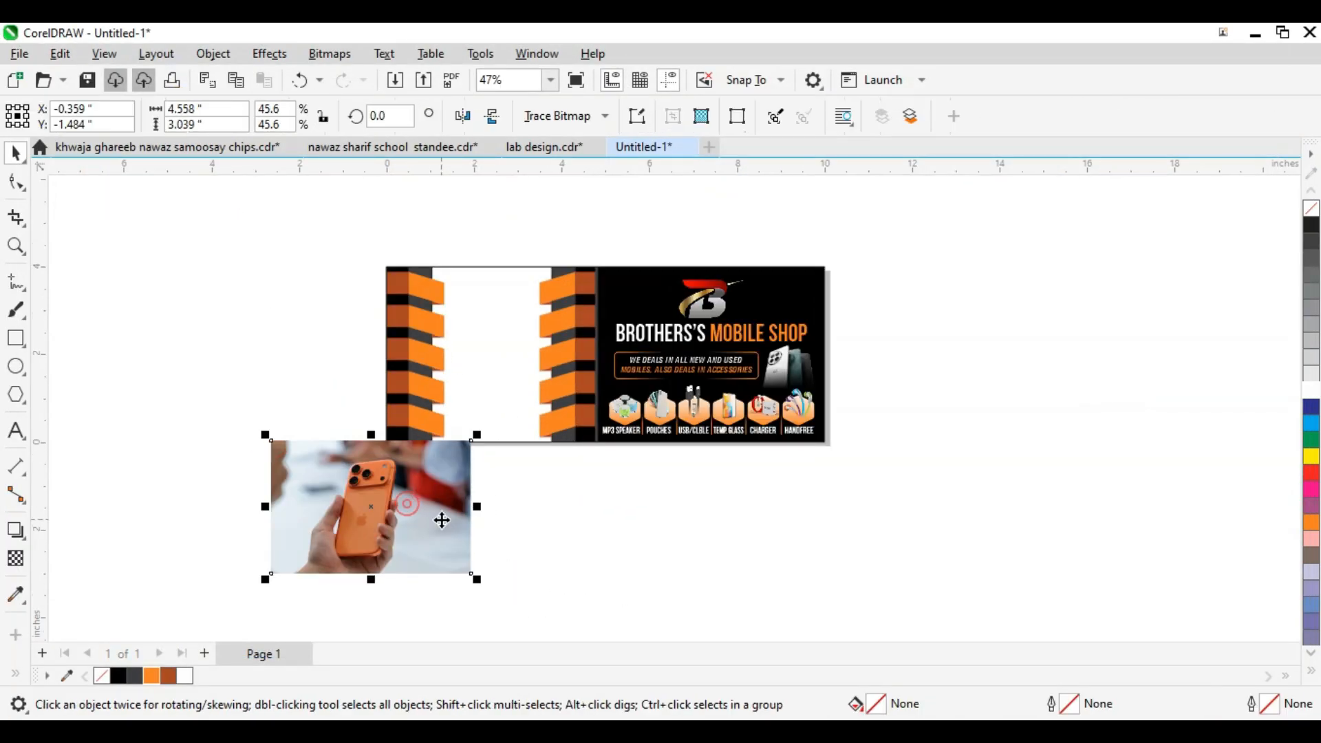
# Step: PowerClip the photo into the left panel, then move and enlarge it to fill the panel
pyautogui.moveTo(442, 519); pyautogui.dragTo(253, 446)
pyautogui.scroll(1, 425, 432)
pyautogui.hotkey('alt', 'p')
pyautogui.click(528, 360)
pyautogui.doubleClick(539, 383)
pyautogui.click(564, 383)
pyautogui.moveTo(619, 381); pyautogui.dragTo(465, 341)
pyautogui.moveTo(611, 392); pyautogui.dragTo(626, 463)
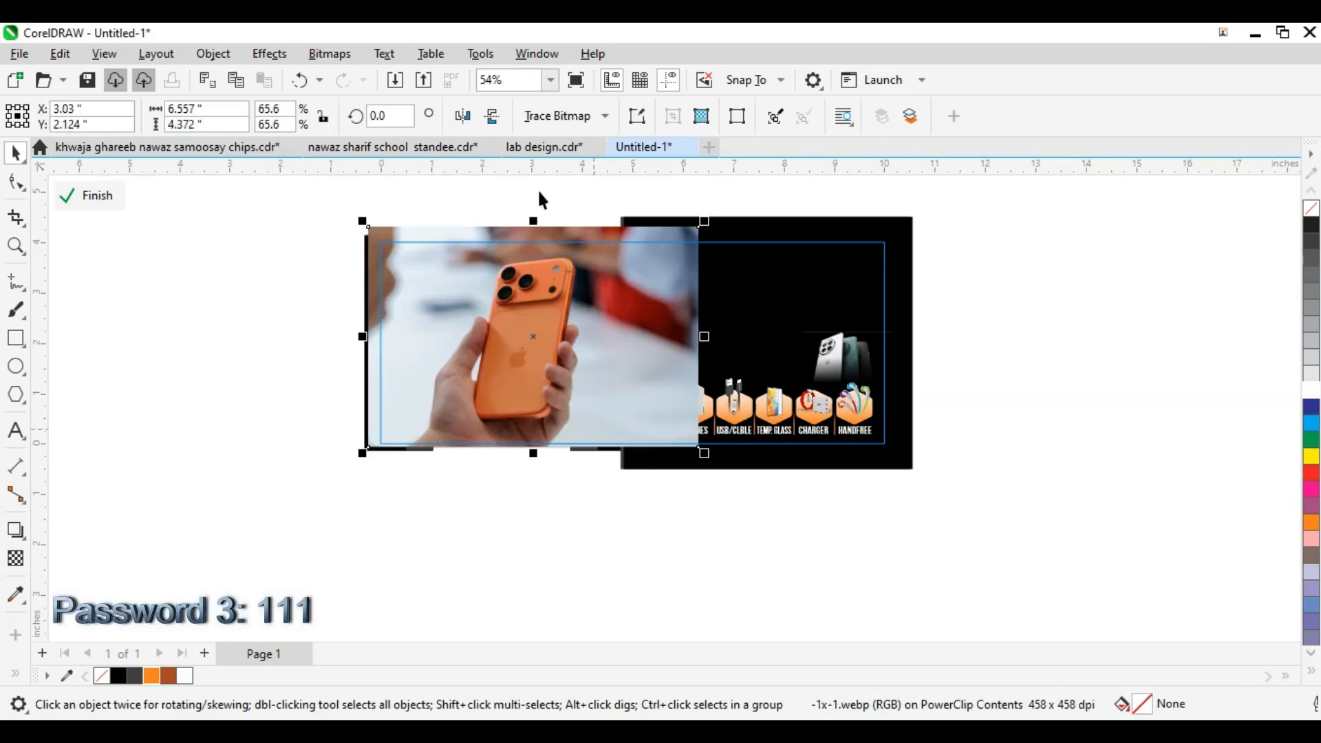
# Step: Bring the orange stripes in front, center the photo between them and finish the PowerClip
pyautogui.hotkey('shift', 'pageup')
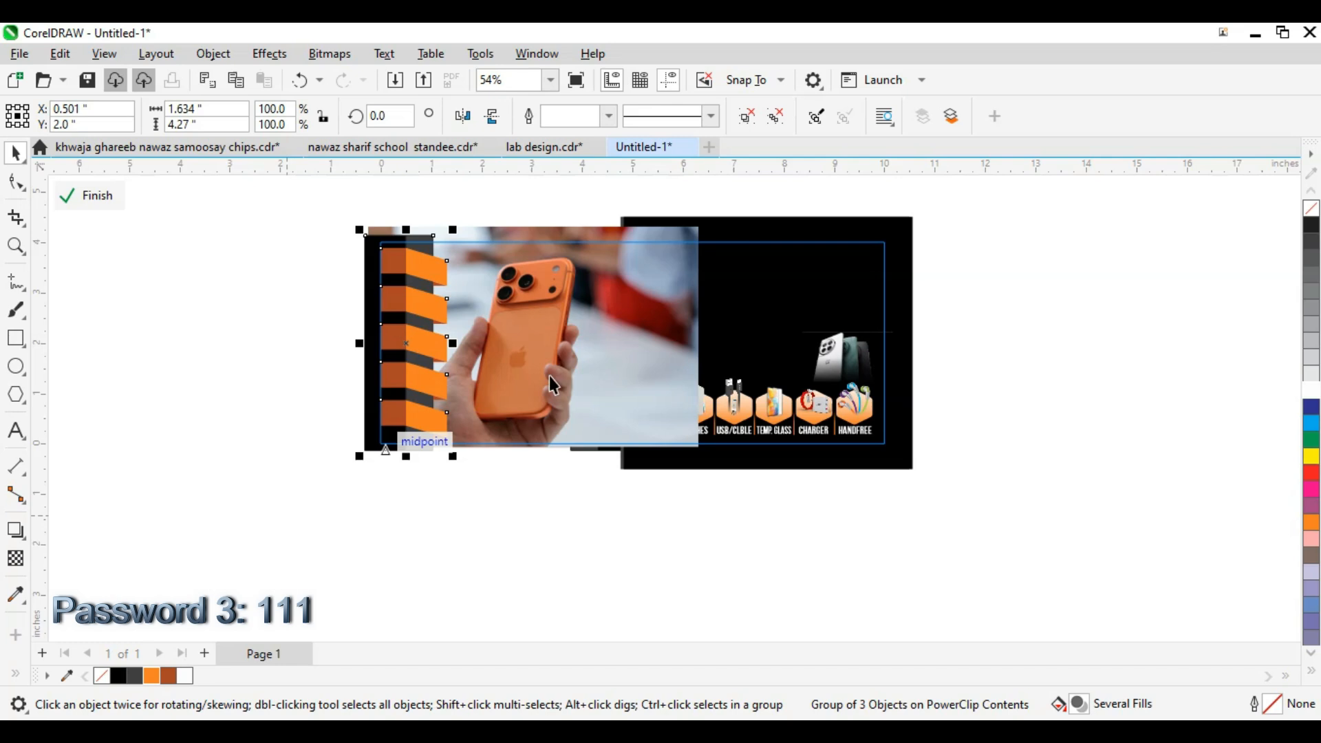
pyautogui.moveTo(553, 176); pyautogui.dragTo(1066, 550)
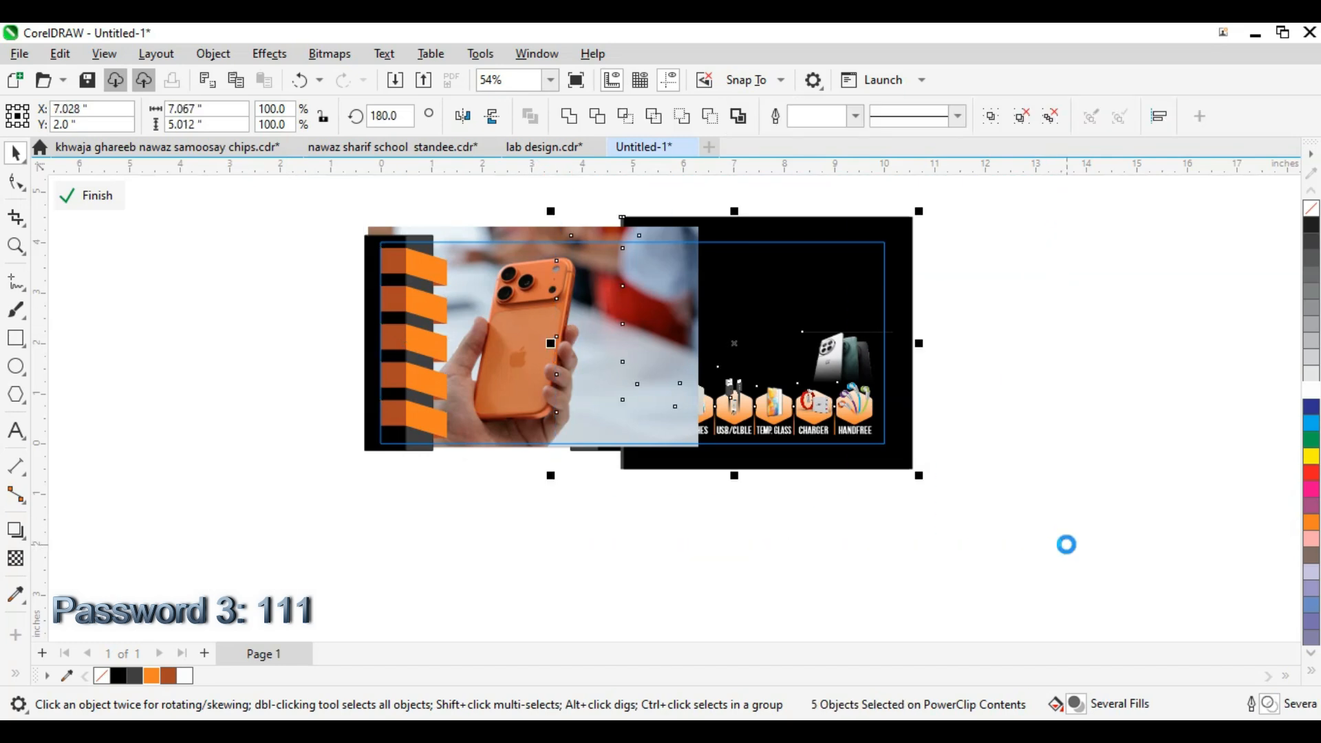
pyautogui.click(499, 385)
pyautogui.scroll(2, 499, 385)
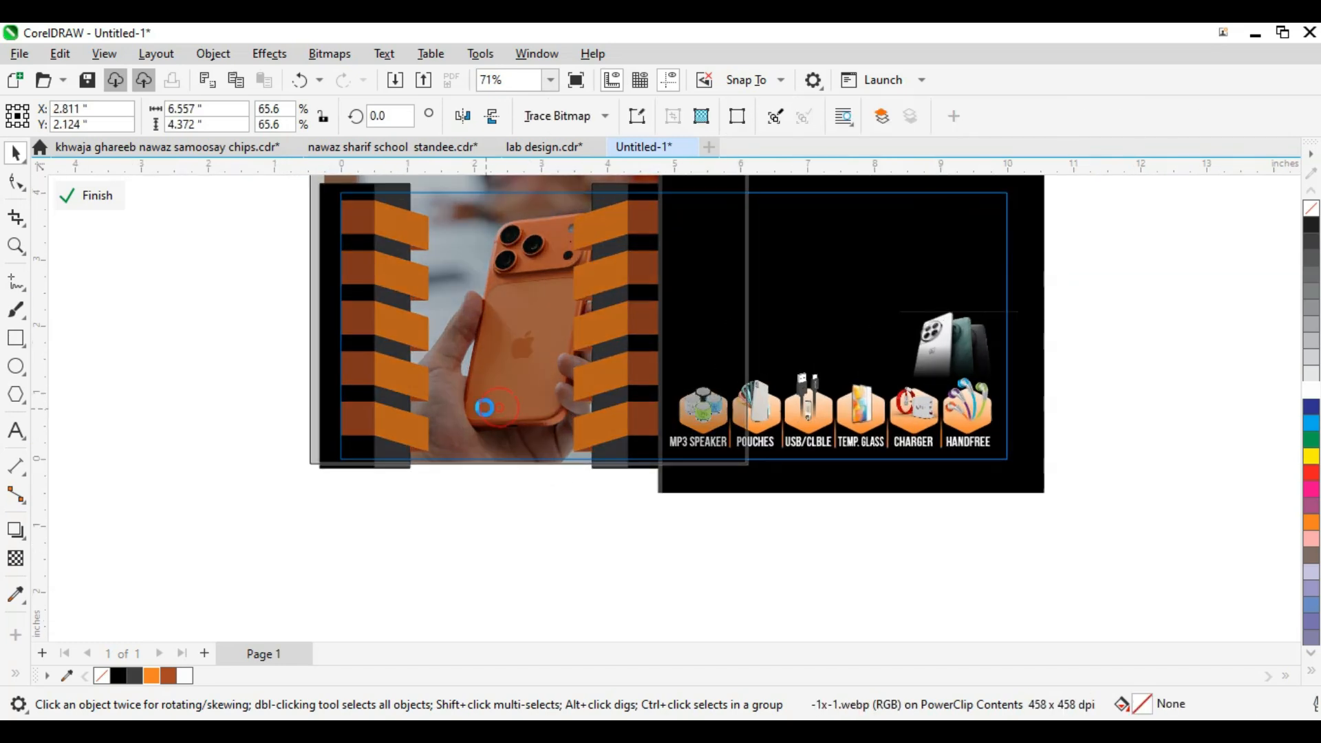
pyautogui.moveTo(499, 407); pyautogui.dragTo(484, 407)
pyautogui.moveTo(753, 468); pyautogui.dragTo(751, 468)
pyautogui.moveTo(751, 318); pyautogui.dragTo(724, 318)
pyautogui.click(103, 315)
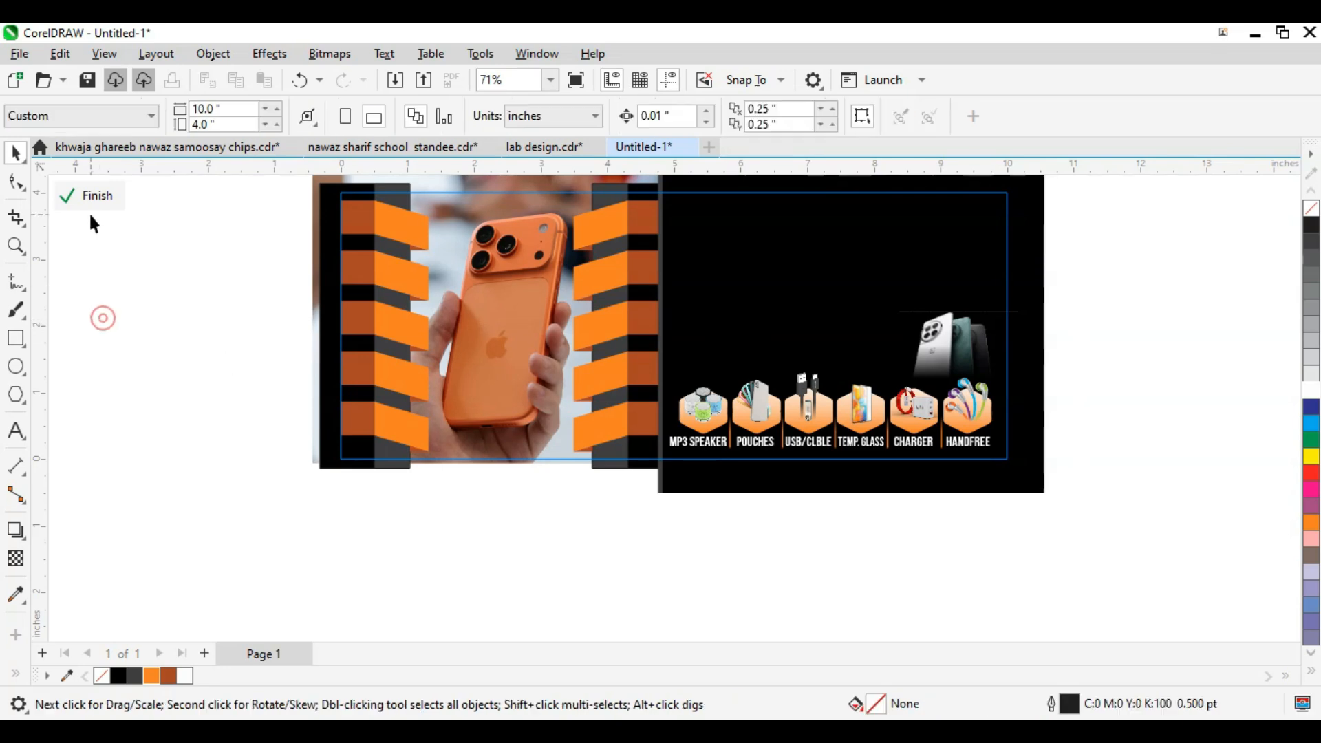
pyautogui.click(89, 201)
pyautogui.scroll(-1, 490, 389)
pyautogui.click(489, 394)
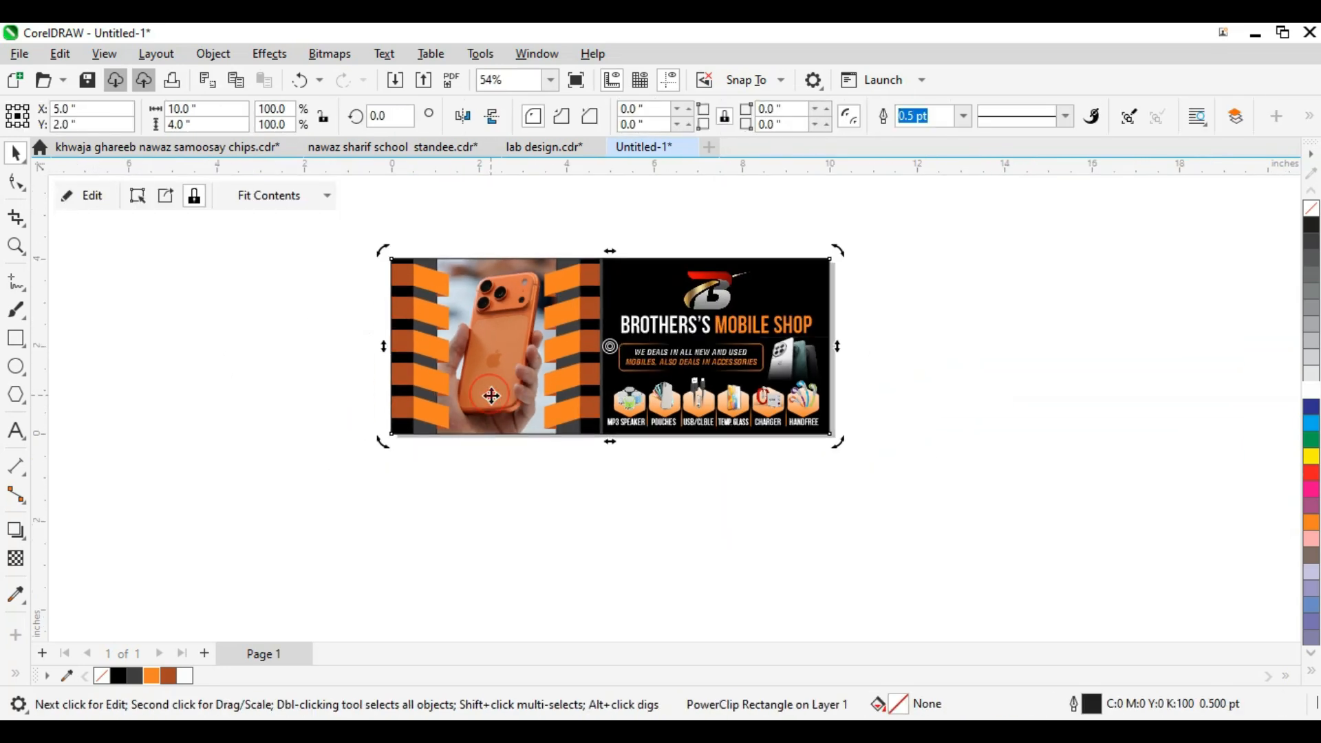
# Step: Zoom in on the logo and title group
pyautogui.press('F4')
pyautogui.scroll(-1, 456, 407)
pyautogui.click(482, 388)
pyautogui.scroll(-1, 513, 377)
pyautogui.moveTo(579, 303); pyautogui.dragTo(747, 399)
pyautogui.scroll(-1, 730, 377)
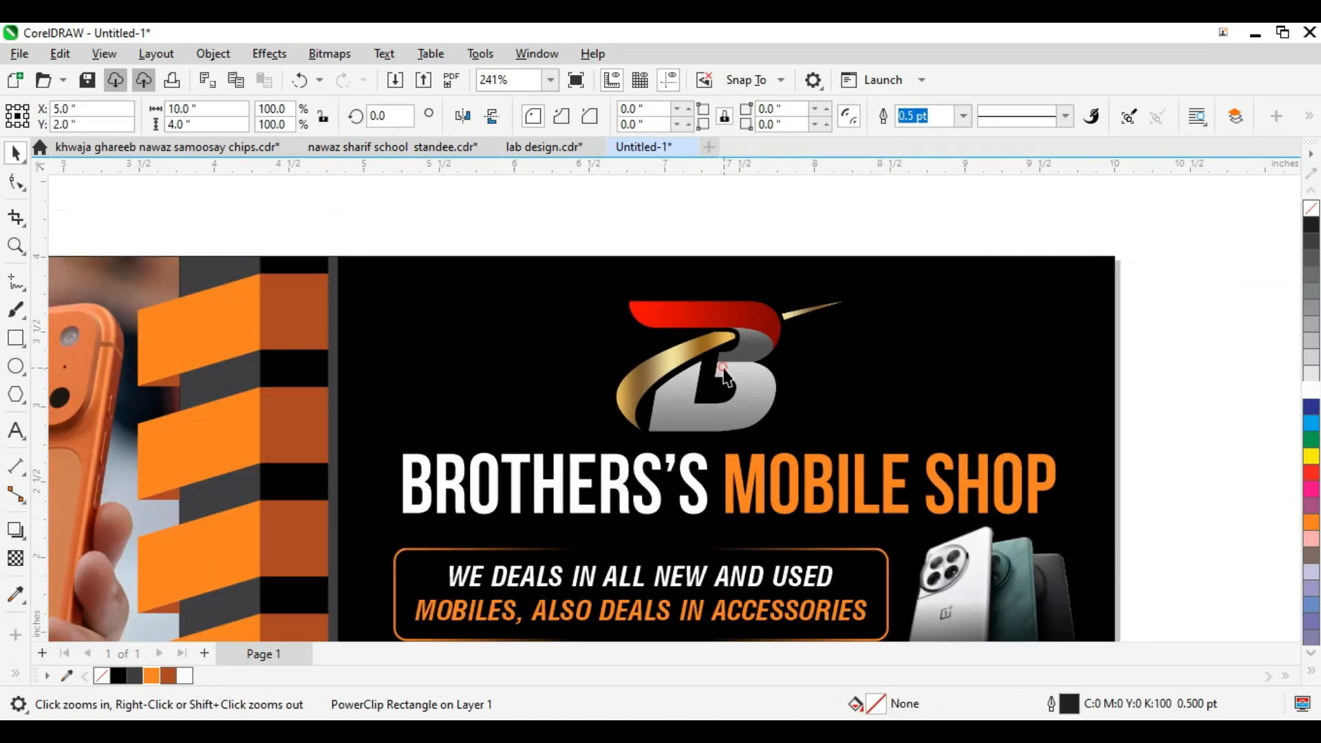
pyautogui.click(716, 371)
pyautogui.scroll(-1, 709, 357)
pyautogui.press('F2')
pyautogui.moveTo(604, 289); pyautogui.dragTo(887, 445)
pyautogui.scroll(-2, 629, 397)
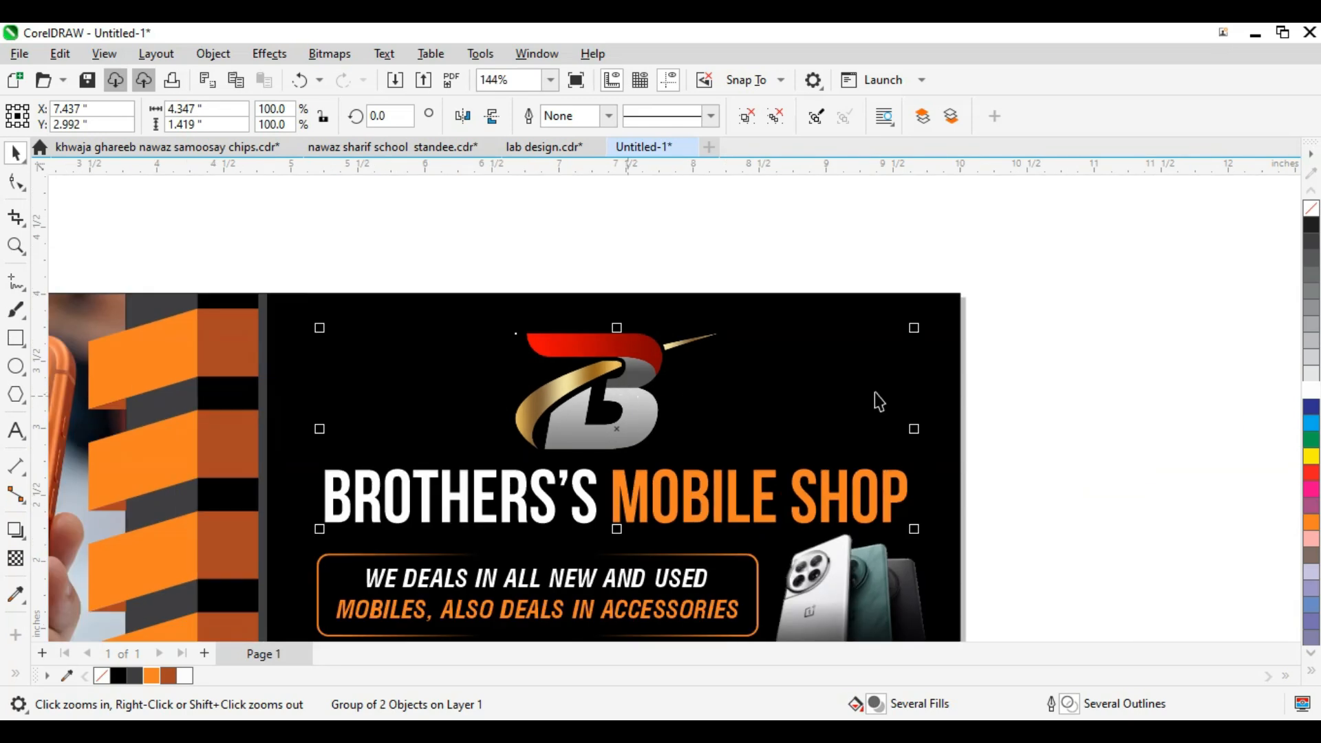
# Step: Cancel a stray text line and close File Explorer to return to the design
pyautogui.press('F8')
pyautogui.click(1033, 427)
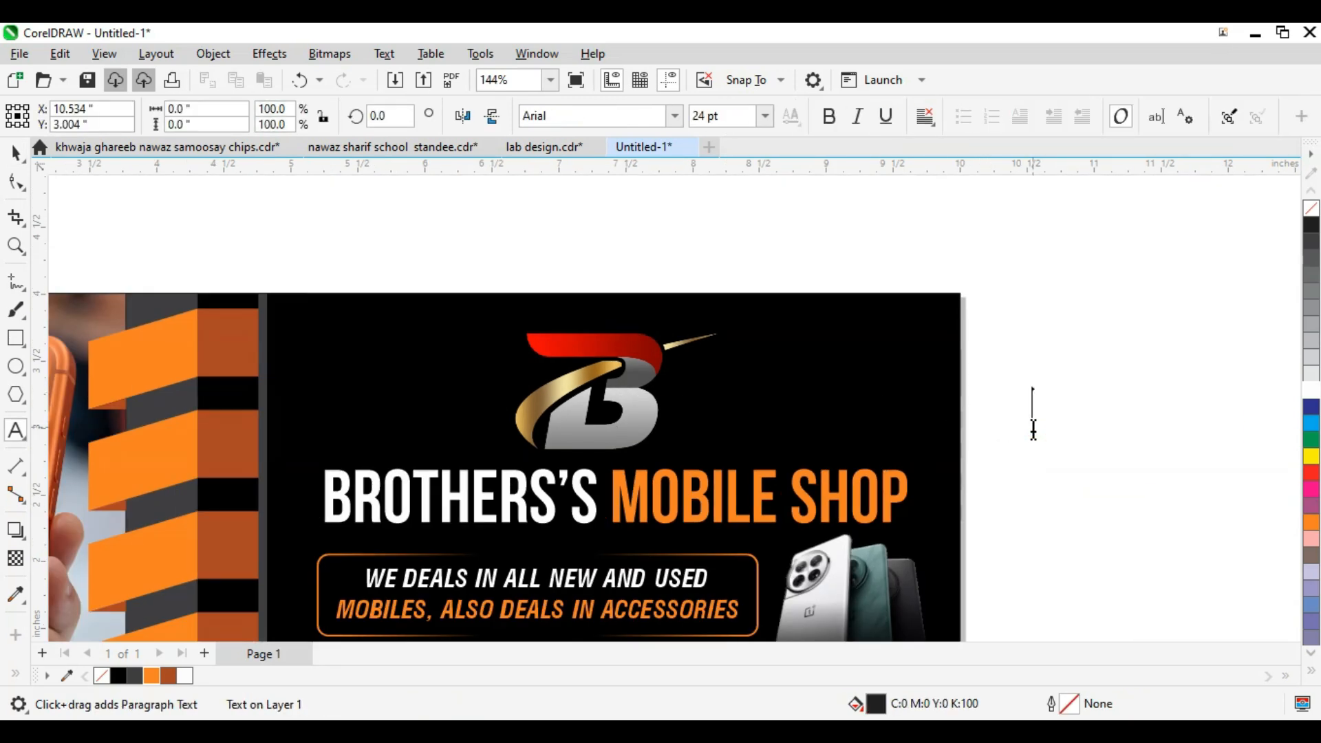
pyautogui.hotkey('ctrl', 'space')
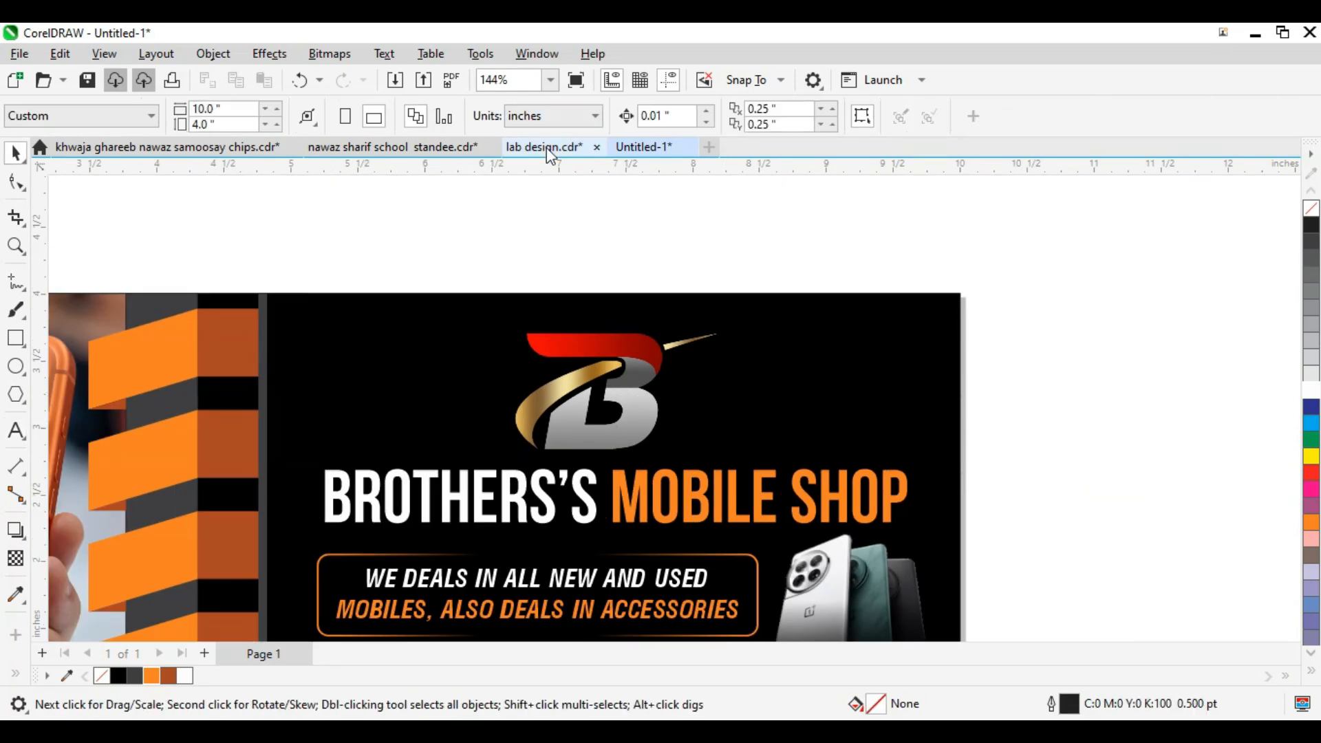
pyautogui.click(692, 261)
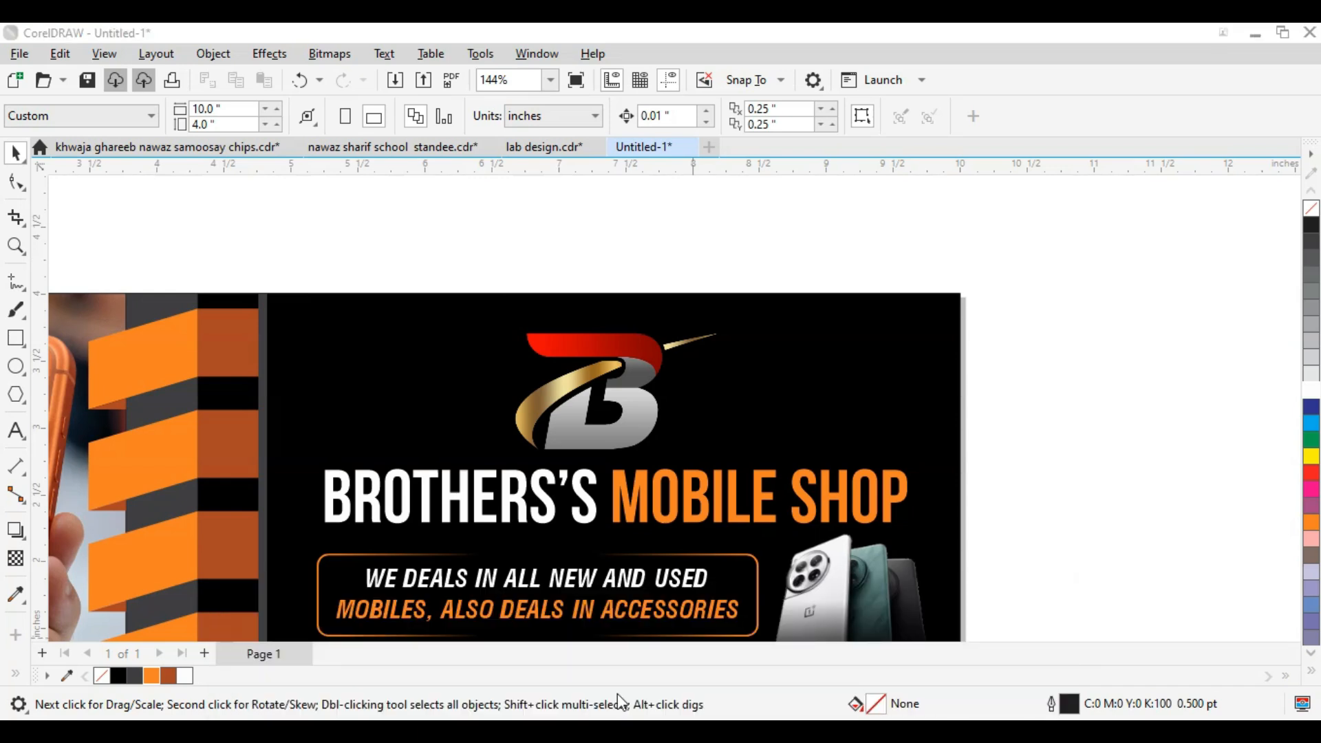
pyautogui.click(595, 708)
pyautogui.click(1296, 32)
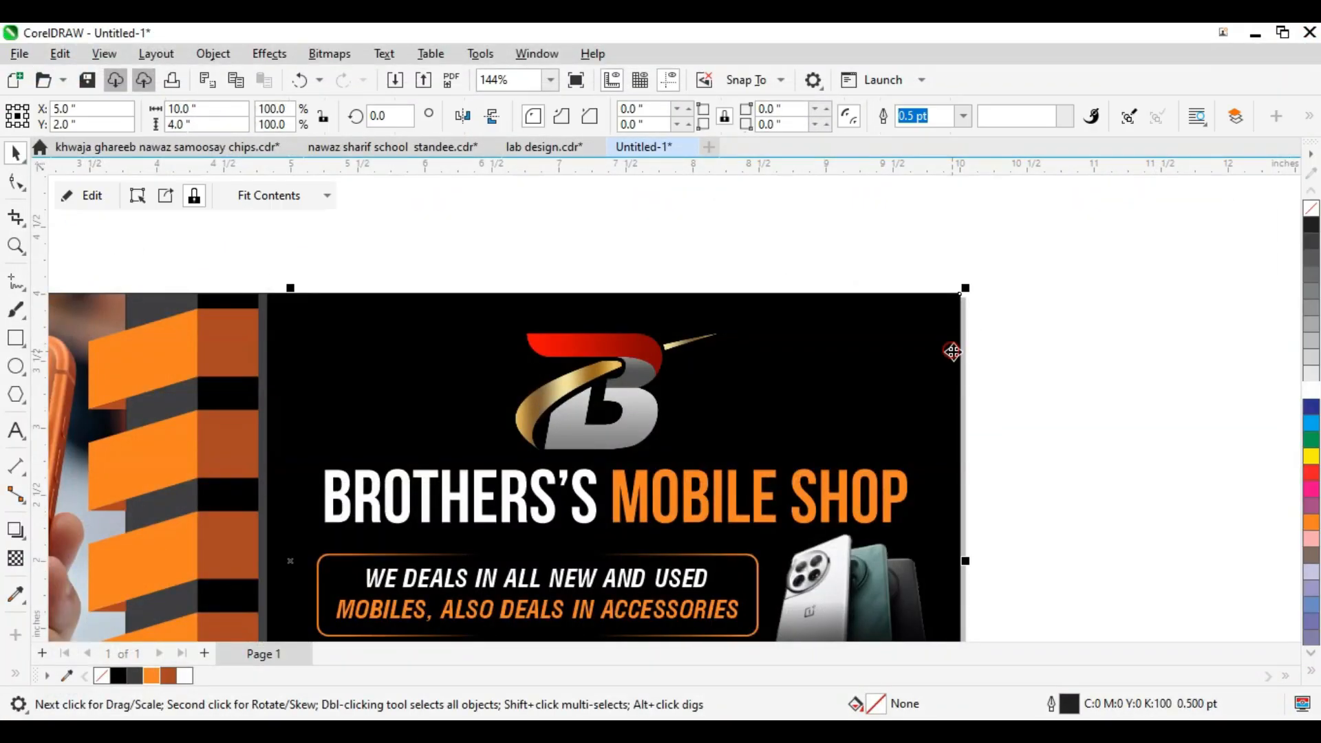
pyautogui.click(1145, 437)
# Step: Add a 'Proprietors' heading in Triumvirate Cond, scaled down at the banner's top right
pyautogui.click(1128, 432)
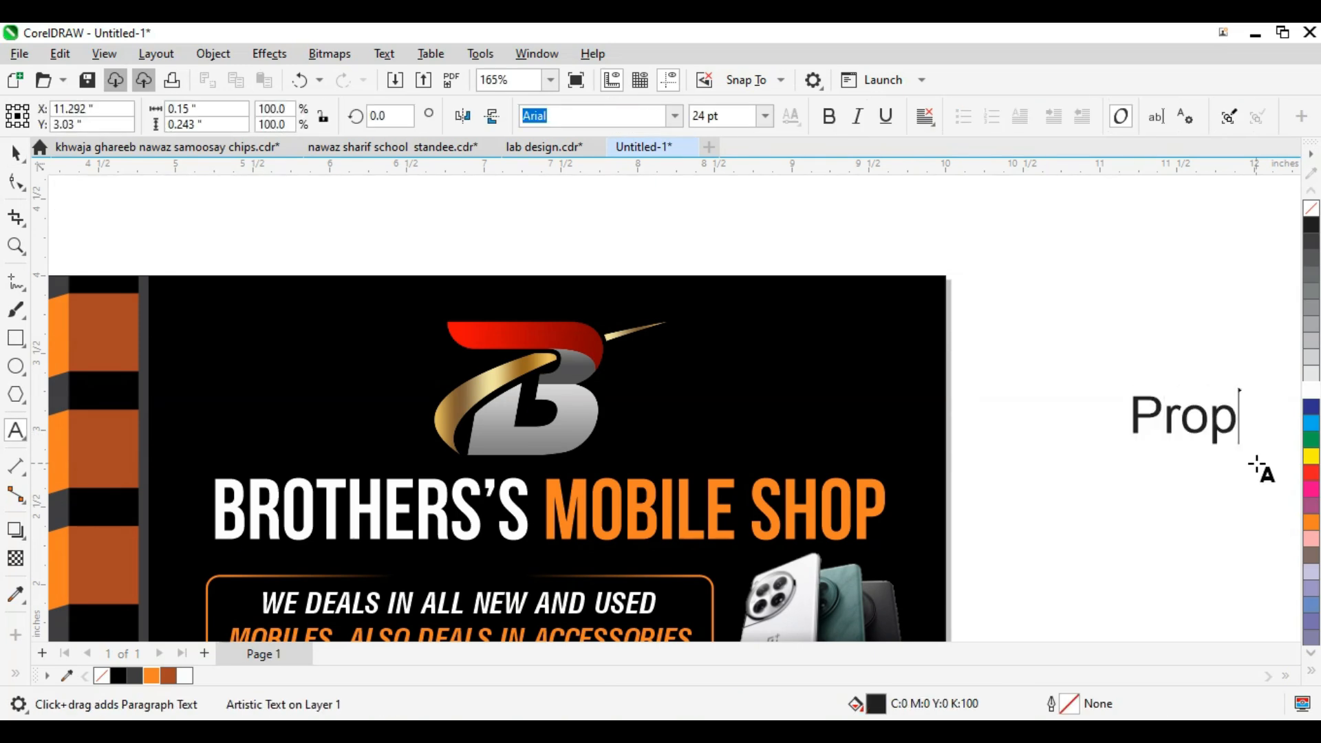
pyautogui.write('Proprieto')
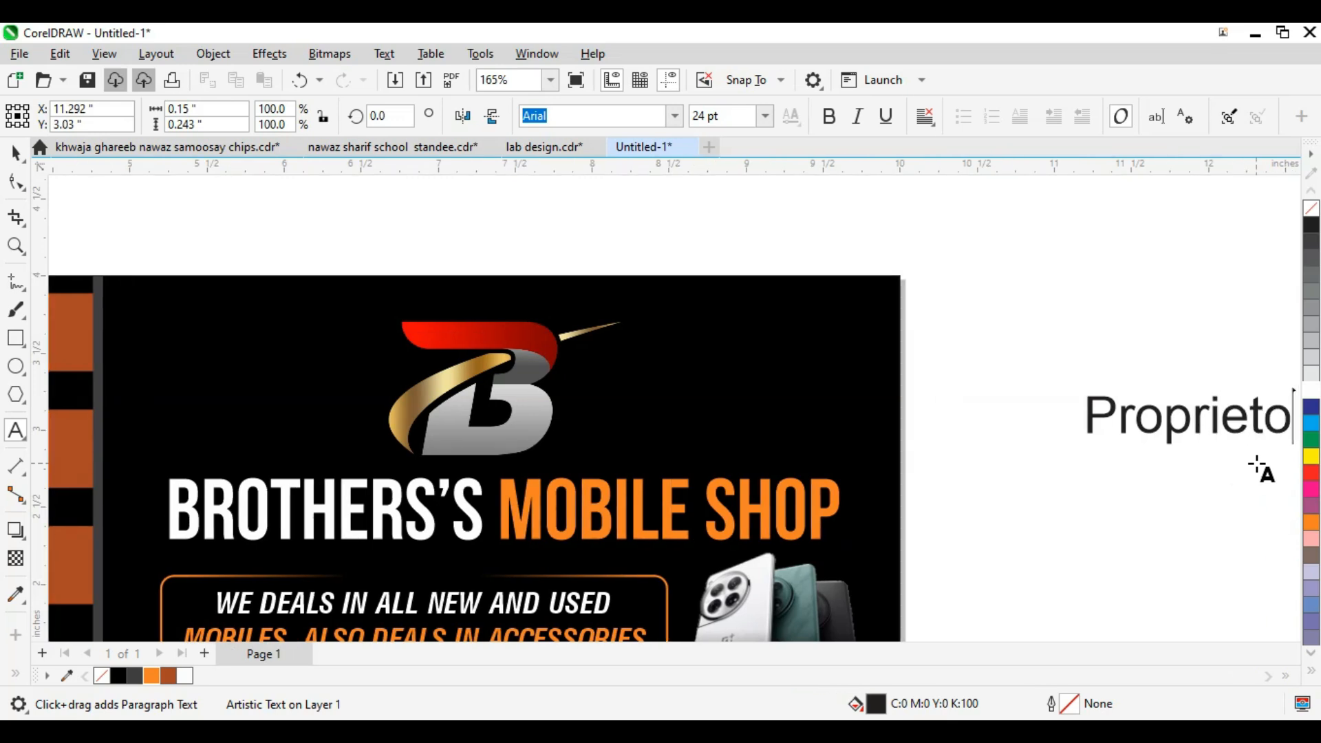
pyautogui.write('rs')
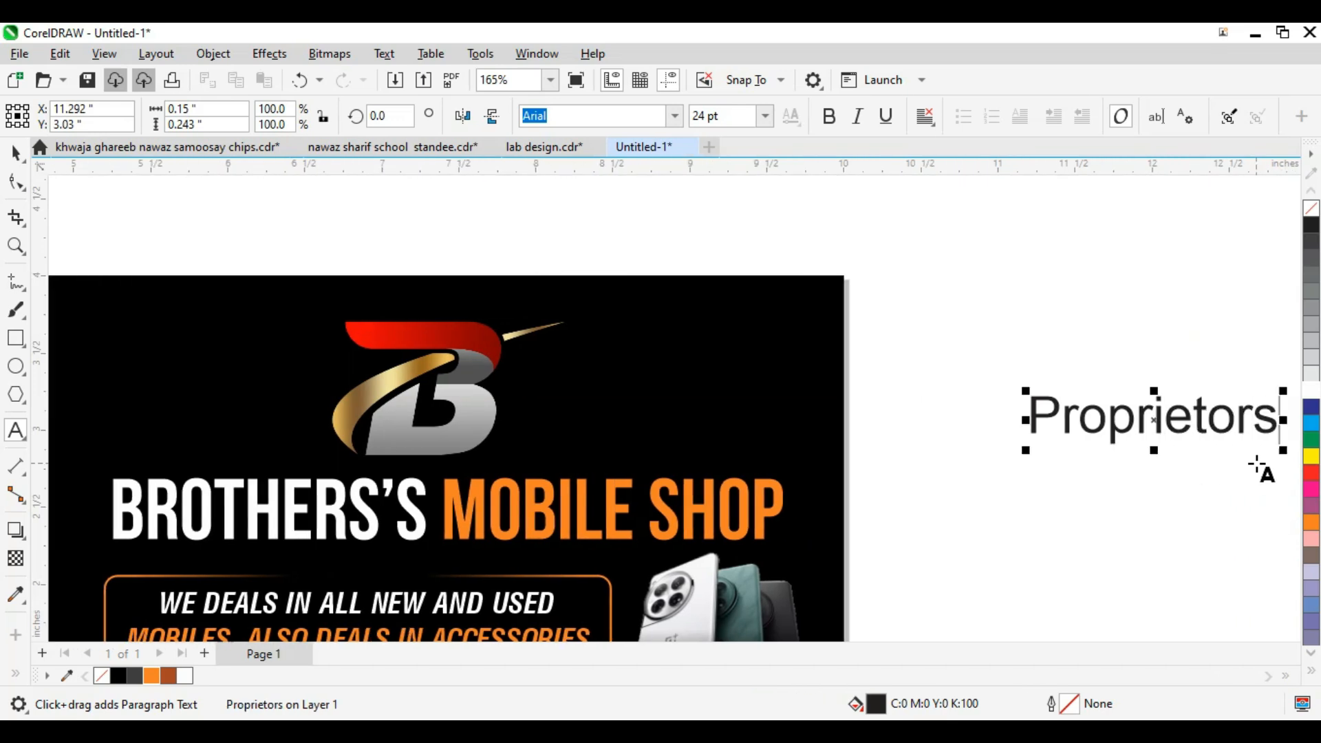
pyautogui.hotkey('ctrl', 'space')
pyautogui.click(674, 116)
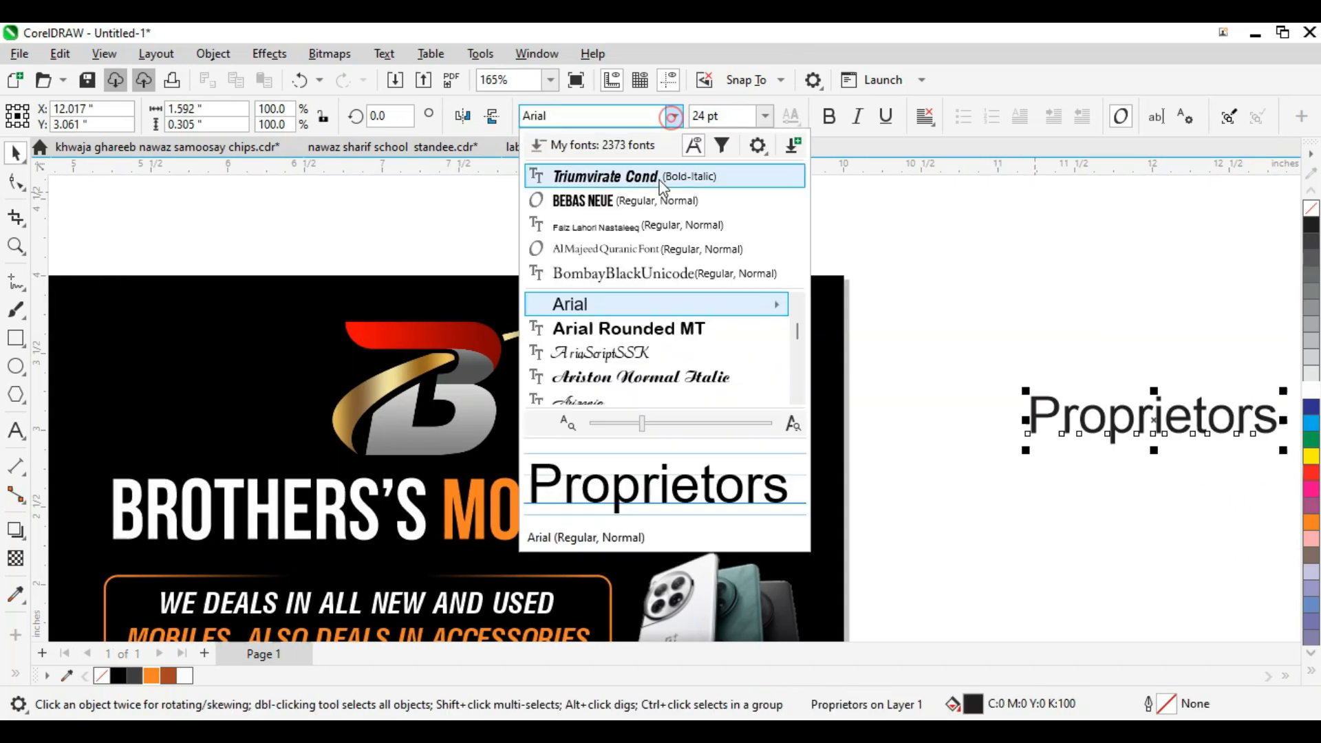
pyautogui.click(658, 181)
pyautogui.moveTo(1131, 418); pyautogui.dragTo(699, 316)
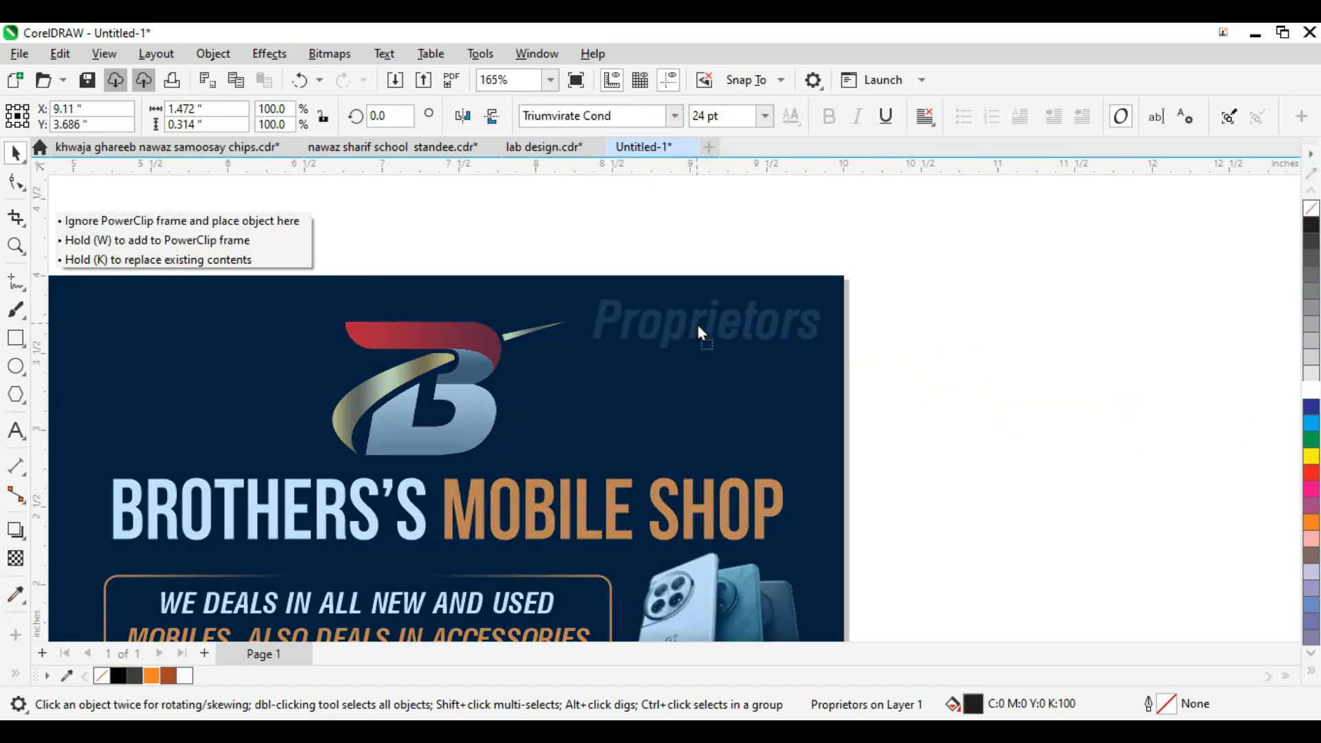
pyautogui.moveTo(832, 357); pyautogui.dragTo(774, 357)
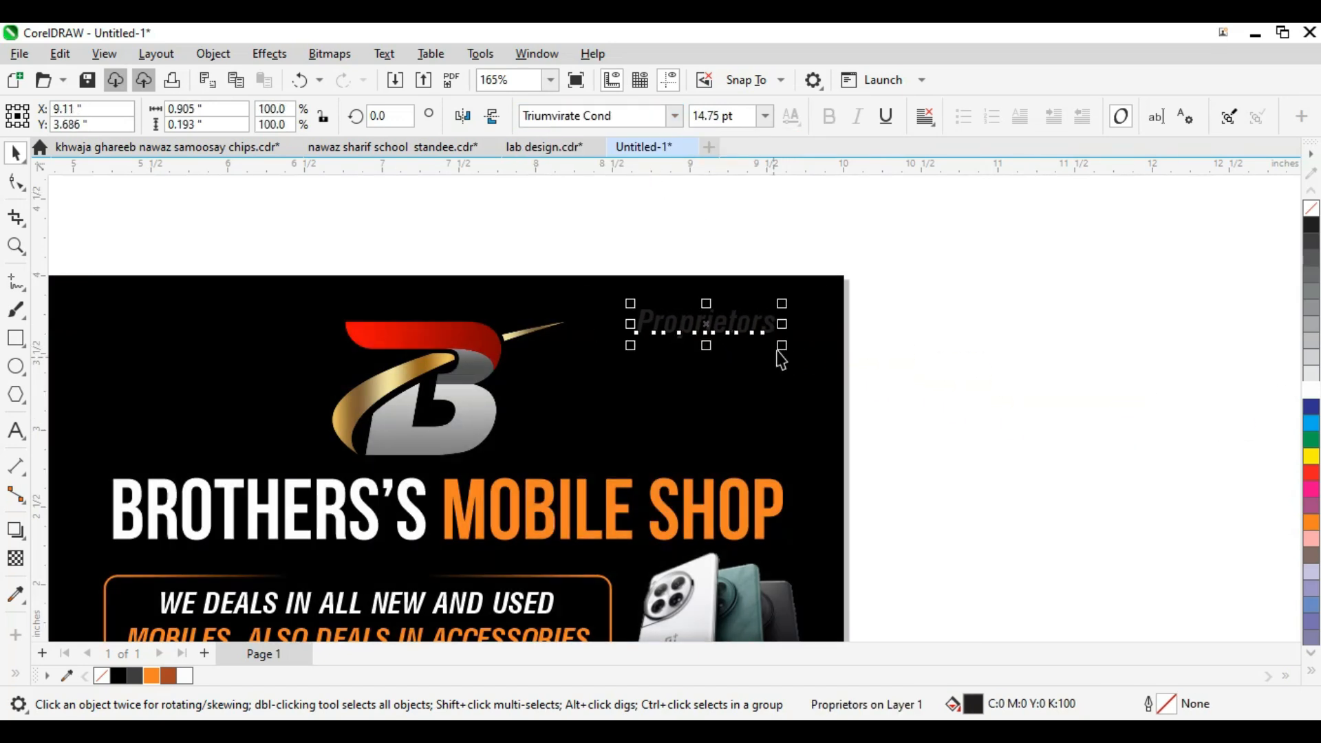
# Step: Zoom in on the banner's top and start a text line below the heading
pyautogui.scroll(4, 970, 341)
pyautogui.scroll(-4, 1111, 369)
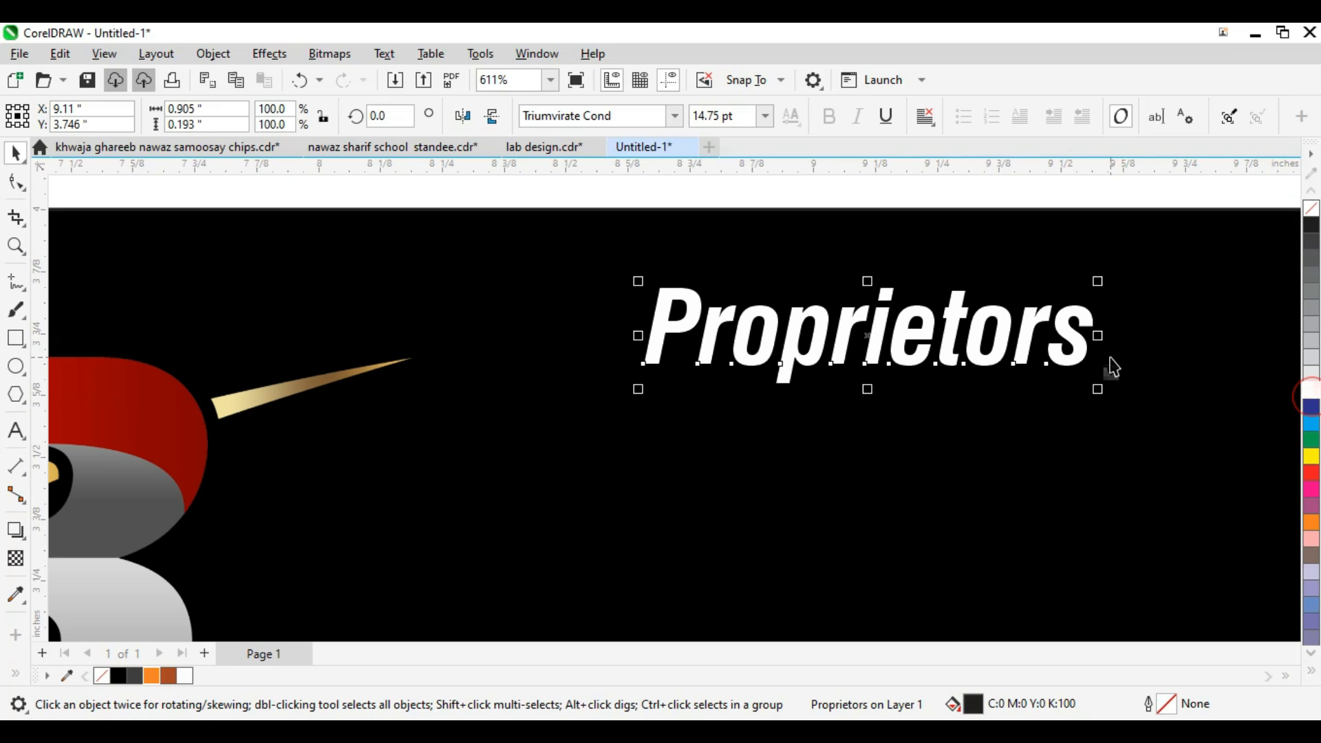
pyautogui.click(932, 399)
pyautogui.moveTo(1122, 311); pyautogui.dragTo(691, 492)
pyautogui.scroll(-1, 750, 421)
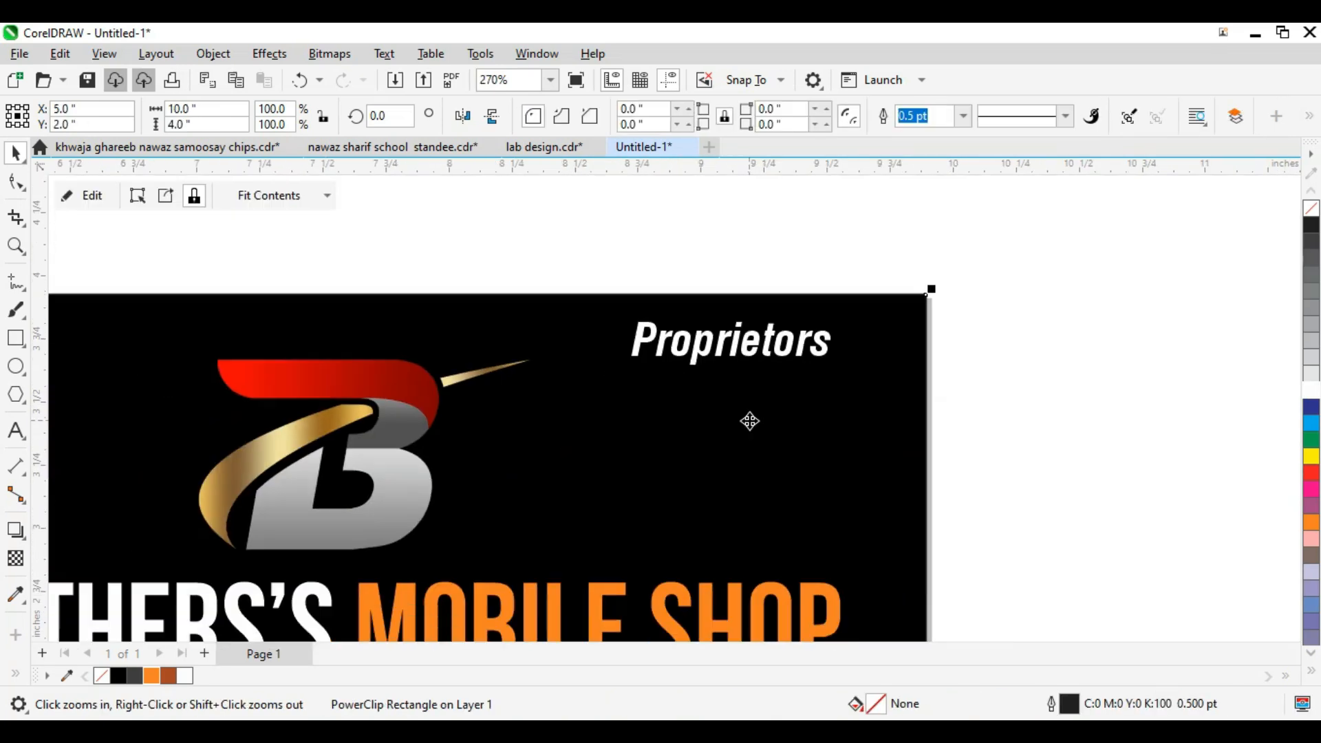
pyautogui.press('F8')
pyautogui.click(590, 431)
# Step: Type both proprietors' names, each followed by its phone number
pyautogui.write('M. Shahzaib')
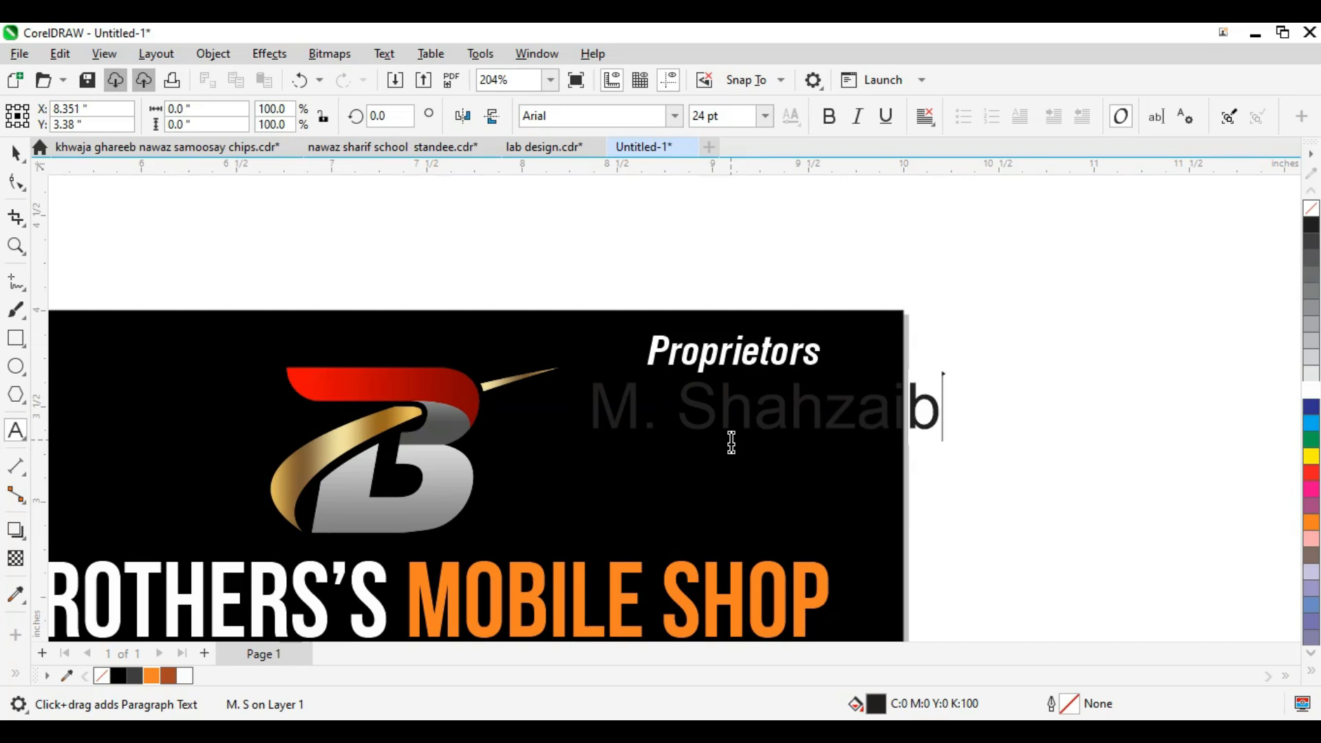
pyautogui.press('Escape')
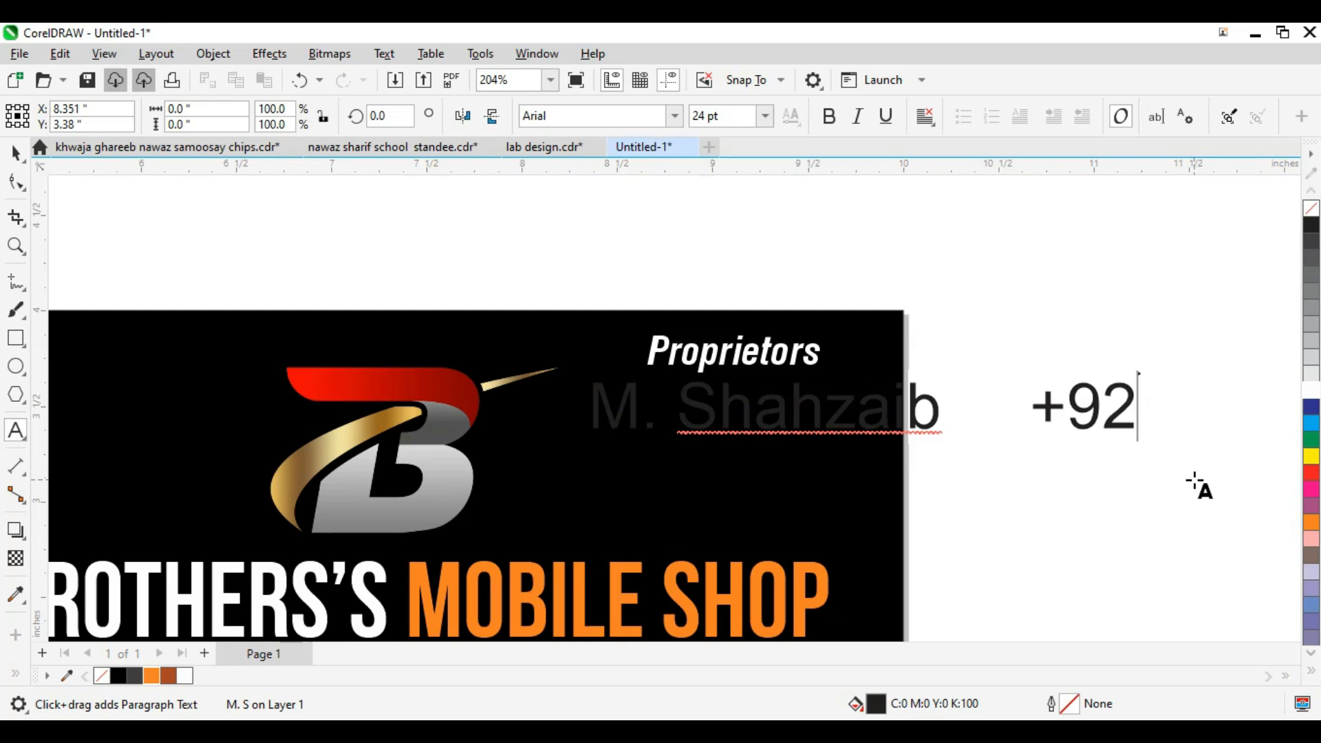
pyautogui.write('000')
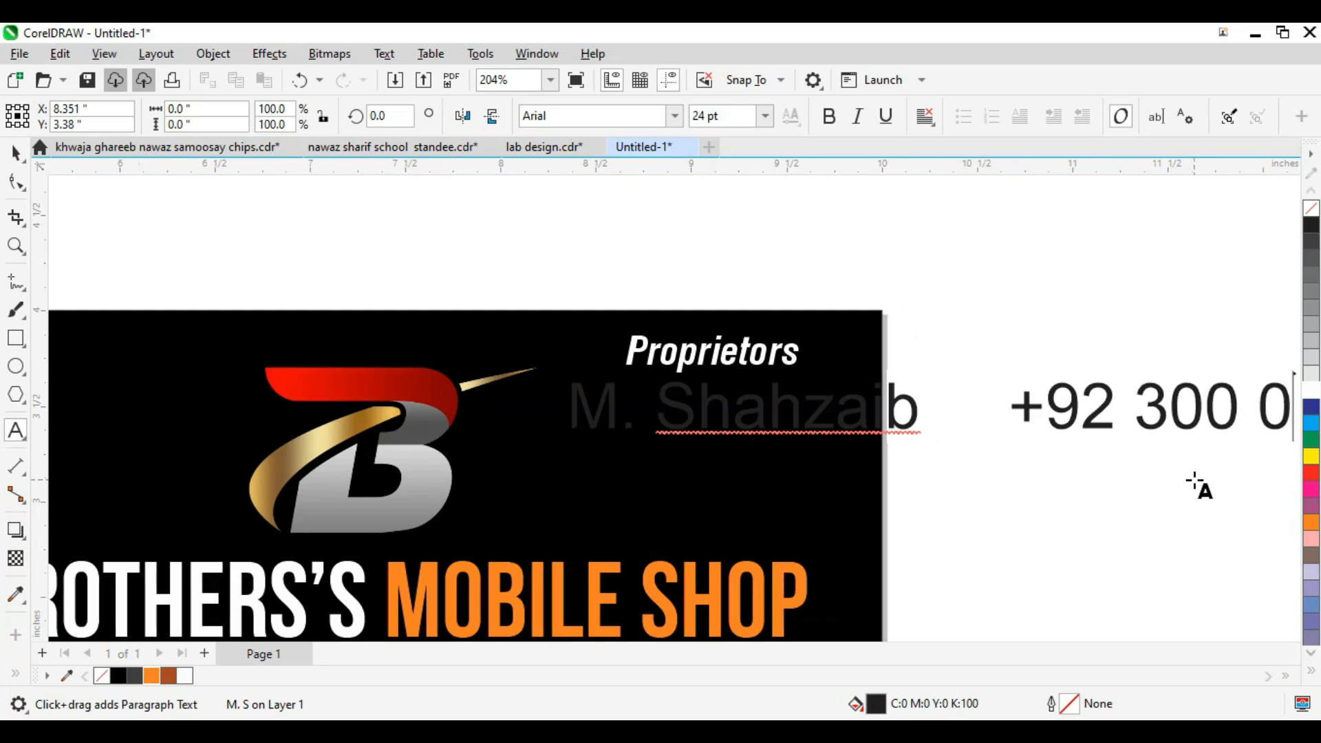
pyautogui.write('0 000 ')
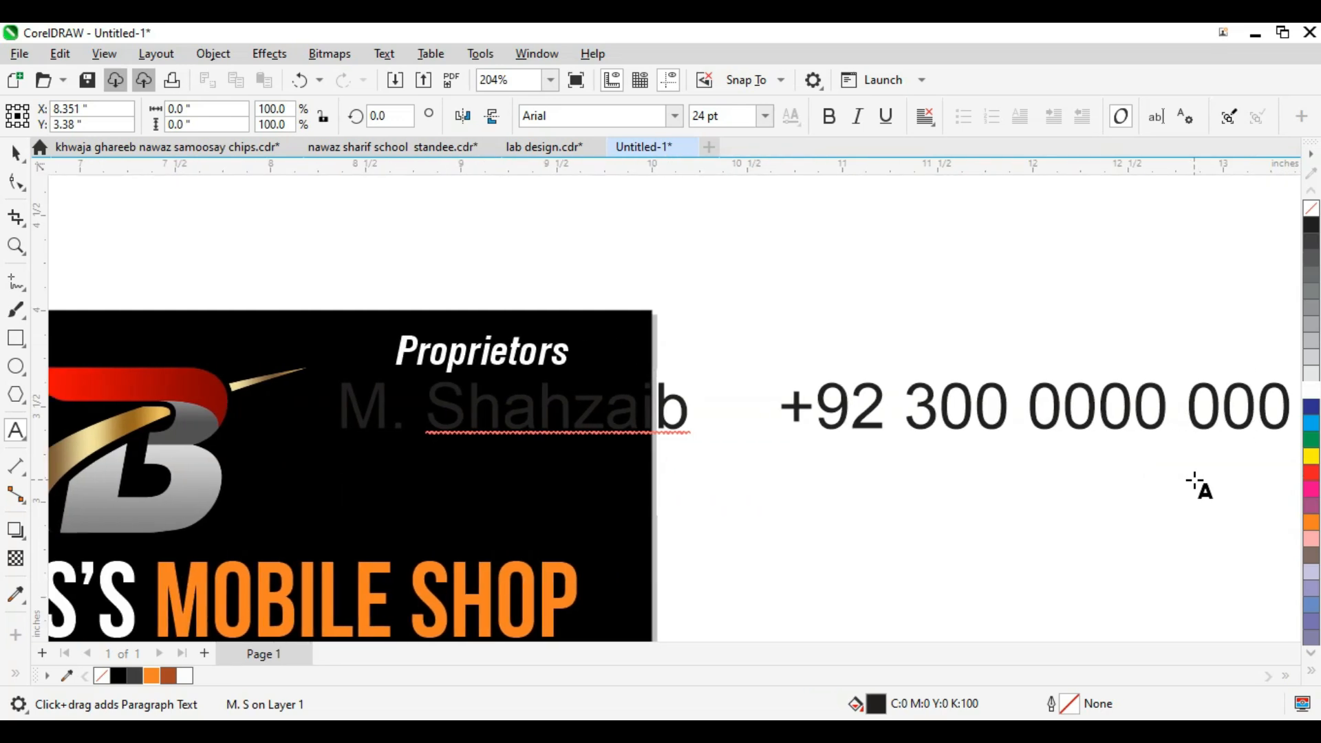
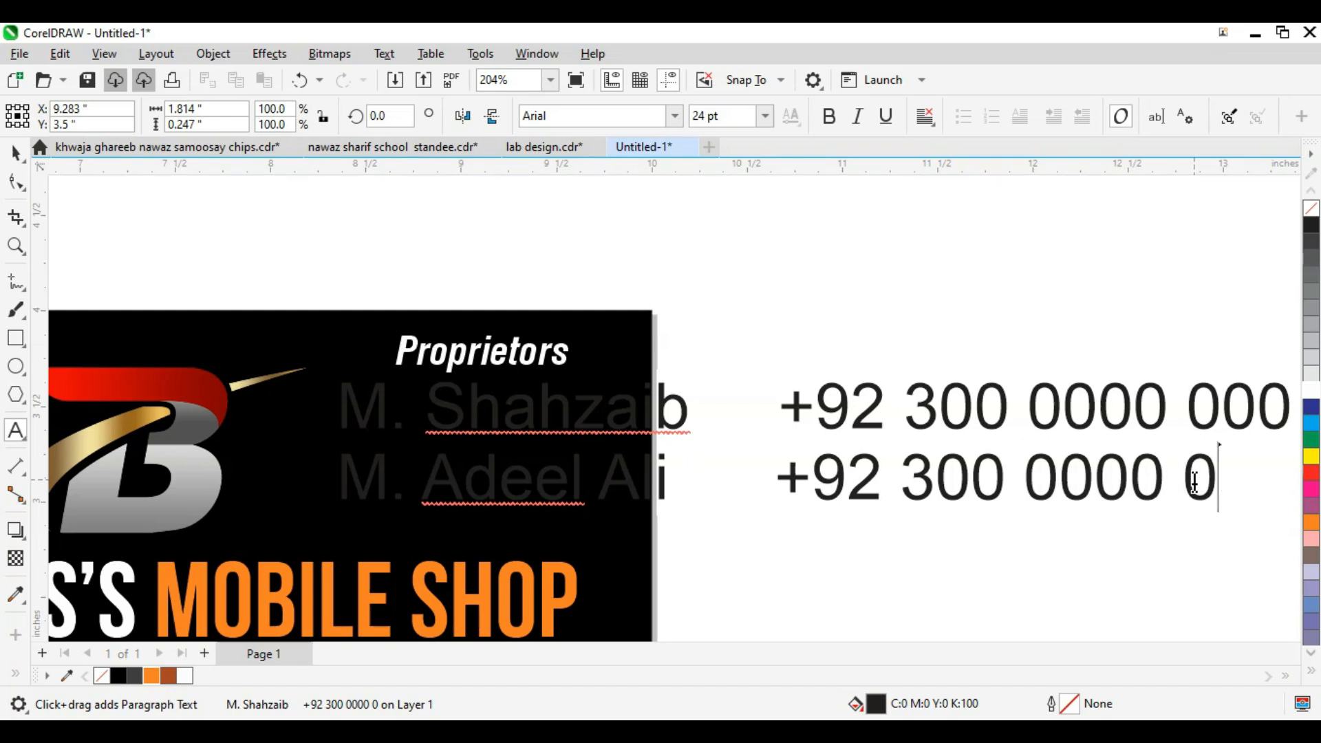
pyautogui.write('00')
pyautogui.hotkey('ctrl', 'space')
pyautogui.click(675, 115)
# Step: Set the names and numbers in small white Bebas Neue, nudged under the heading
pyautogui.click(592, 197)
pyautogui.moveTo(1003, 511); pyautogui.dragTo(637, 513)
pyautogui.press('F2')
pyautogui.moveTo(734, 342); pyautogui.dragTo(304, 419)
pyautogui.scroll(-1, 672, 408)
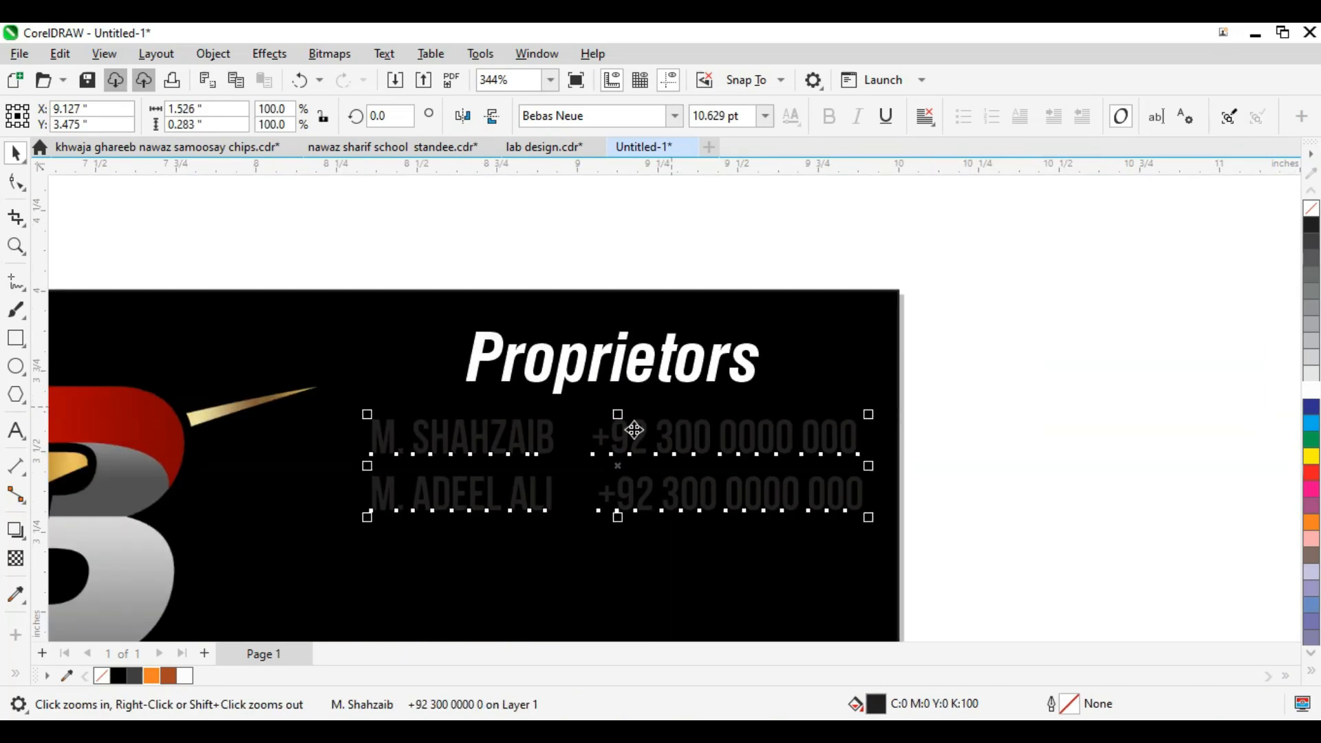
pyautogui.scroll(-2, 634, 430)
pyautogui.press('Down')
pyautogui.press('Down')
pyautogui.press('Down')
pyautogui.press('Down')
pyautogui.press('Down')
pyautogui.press('Down')
pyautogui.scroll(1, 653, 454)
pyautogui.press('Down')
pyautogui.press('Down')
pyautogui.press('Left')
pyautogui.press('Left')
pyautogui.press('Left')
pyautogui.press('Left')
pyautogui.press('Left')
pyautogui.click(1312, 408)
pyautogui.click(1312, 390)
# Step: Select the heading with the names and the banner rectangle, then view the whole card
pyautogui.moveTo(947, 303); pyautogui.dragTo(480, 440)
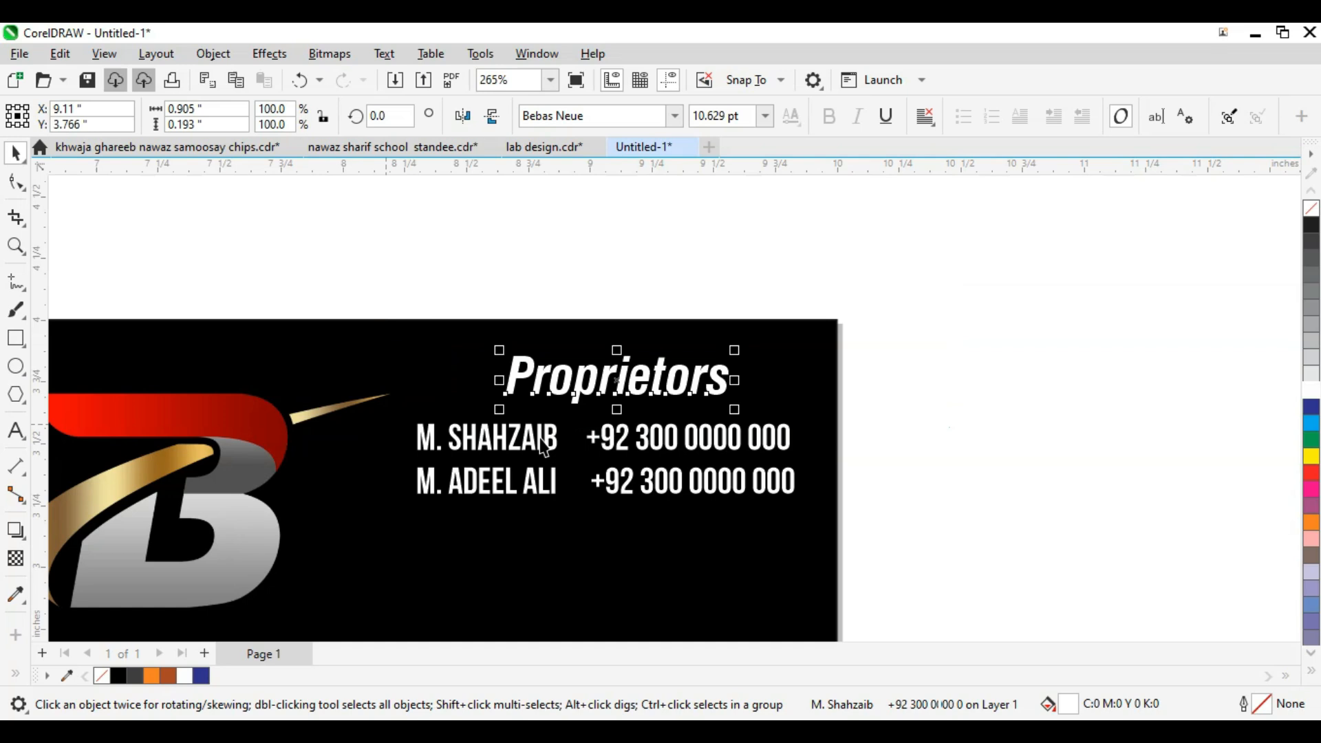
pyautogui.moveTo(897, 297); pyautogui.dragTo(433, 552)
pyautogui.moveTo(938, 313); pyautogui.dragTo(392, 604)
pyautogui.scroll(-1, 650, 411)
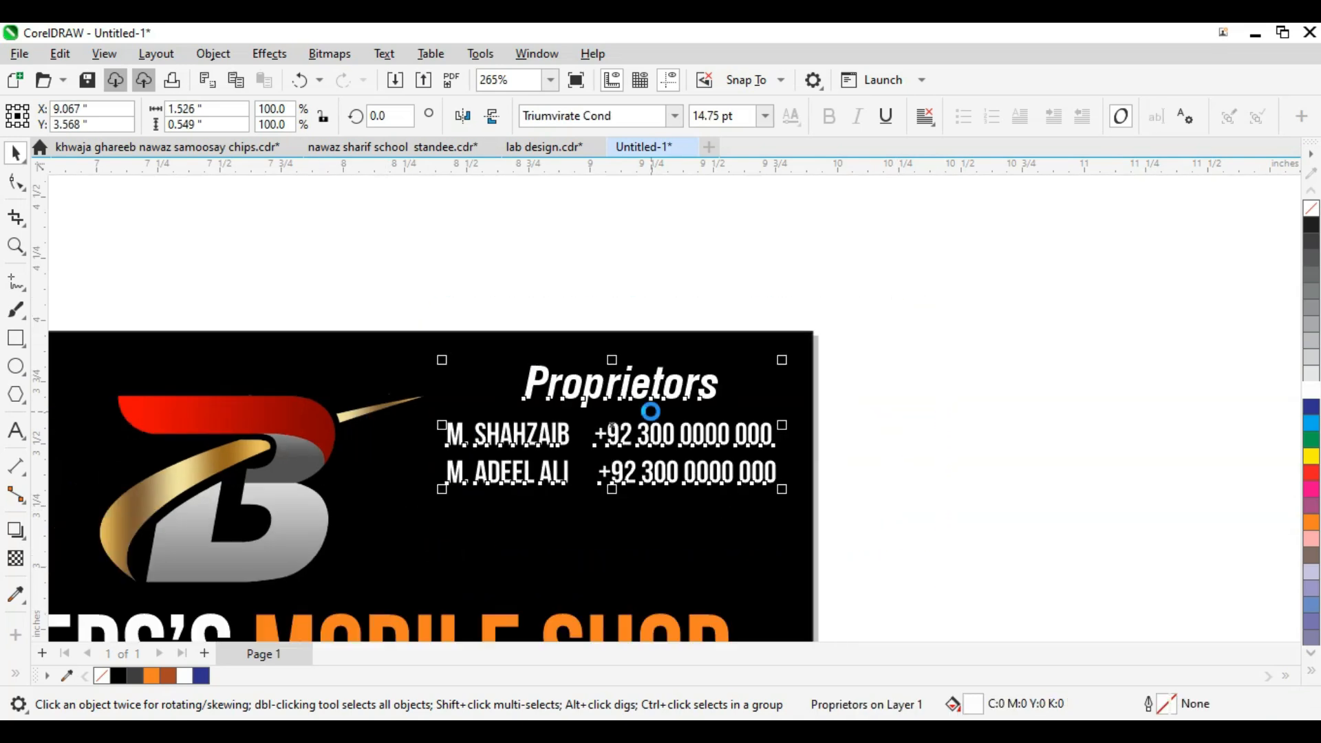
pyautogui.scroll(-3, 651, 411)
pyautogui.click(706, 467)
pyautogui.scroll(-1, 748, 481)
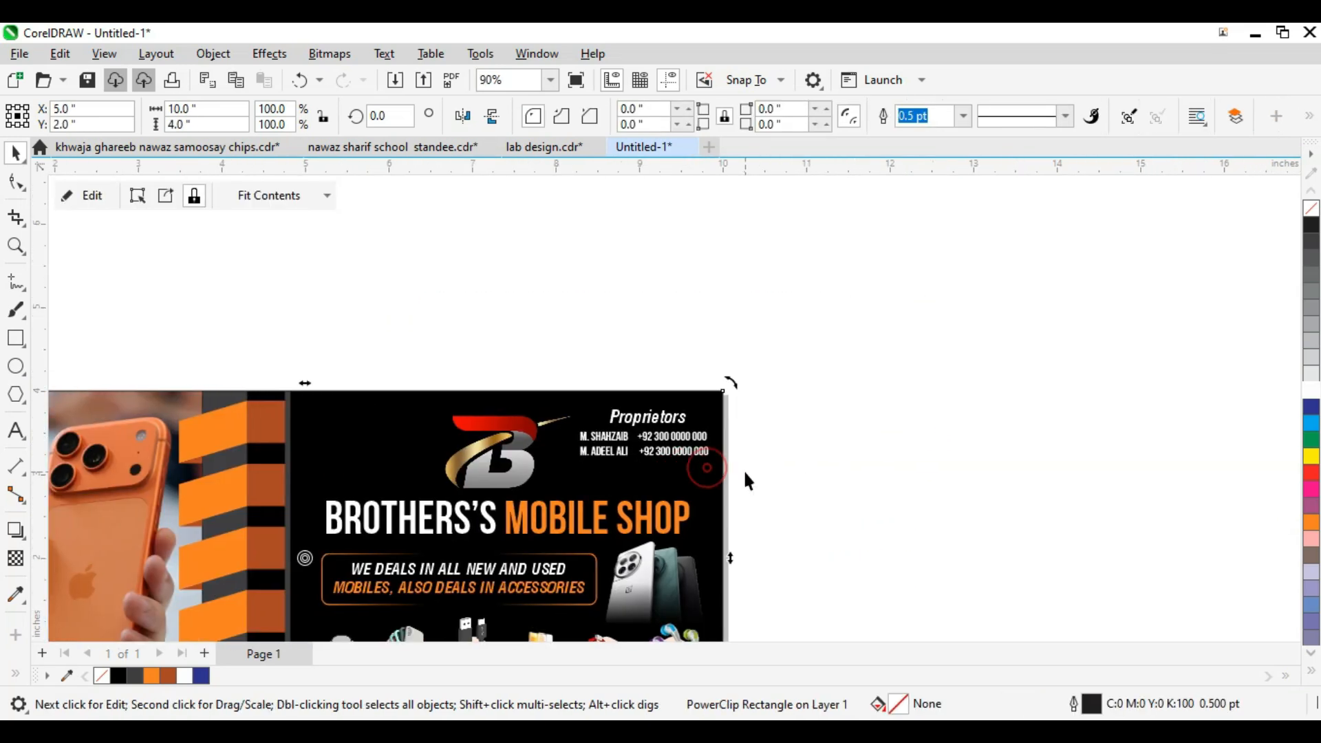
pyautogui.press('F4')
pyautogui.scroll(-1, 894, 448)
pyautogui.click(895, 449)
pyautogui.scroll(-5, 963, 440)
pyautogui.press('F2')
pyautogui.moveTo(1073, 289); pyautogui.dragTo(553, 563)
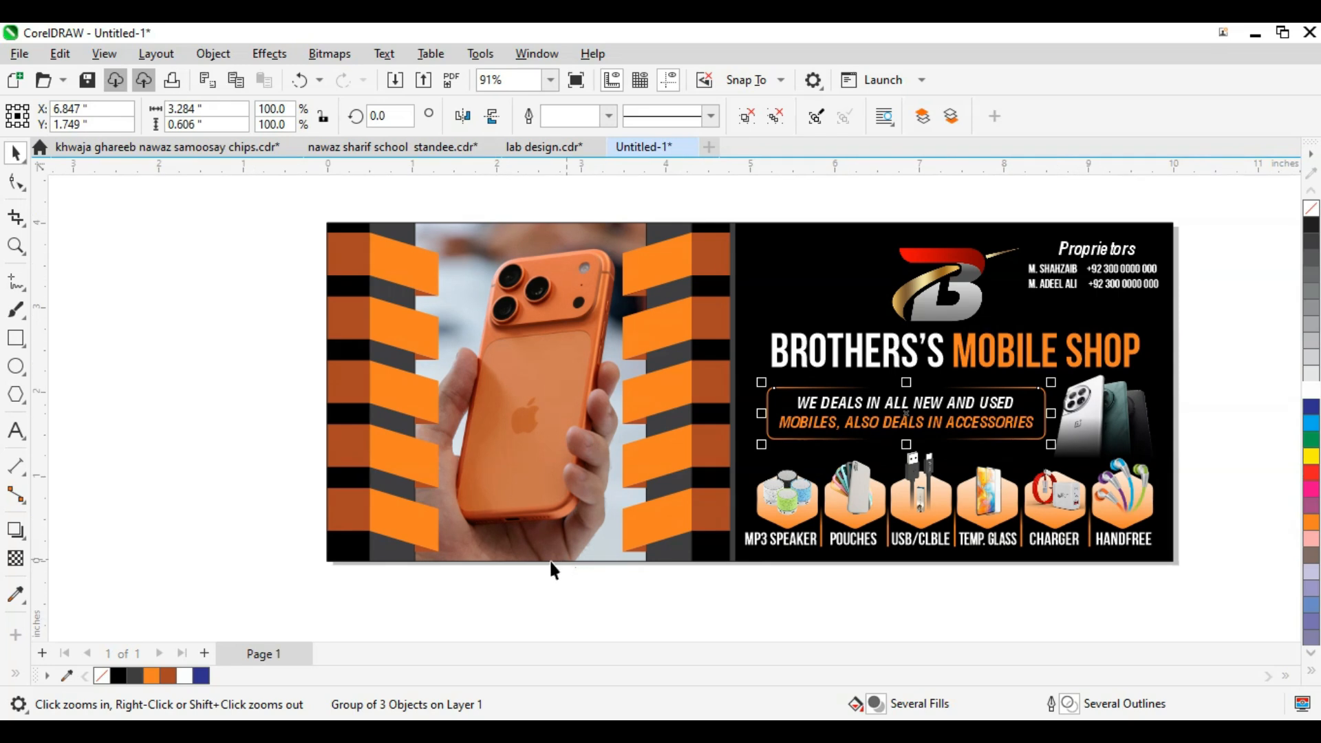
# Step: Import 'mobile company logos.cdr' from drive D:, found by searching for 'com'
pyautogui.click(536, 570)
pyautogui.hotkey('ctrl', 'i')
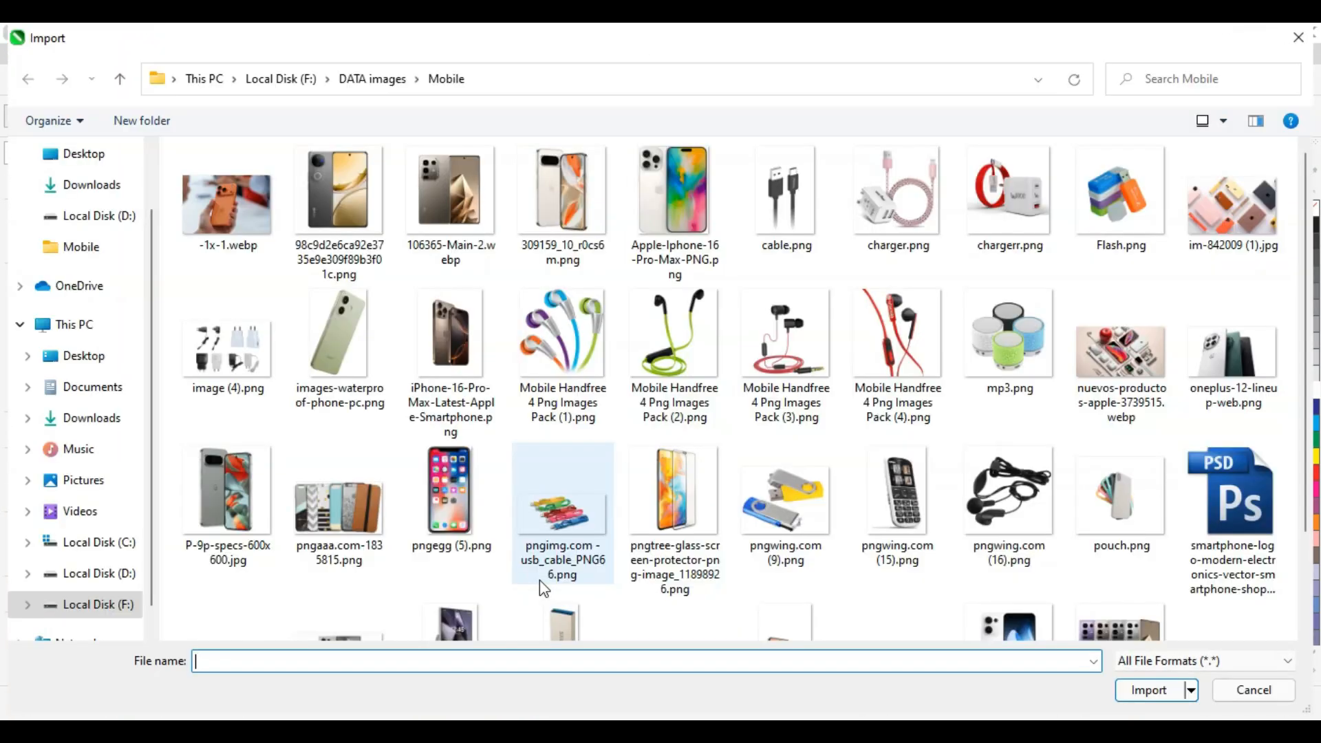
pyautogui.click(97, 572)
pyautogui.click(1150, 67)
pyautogui.write('com')
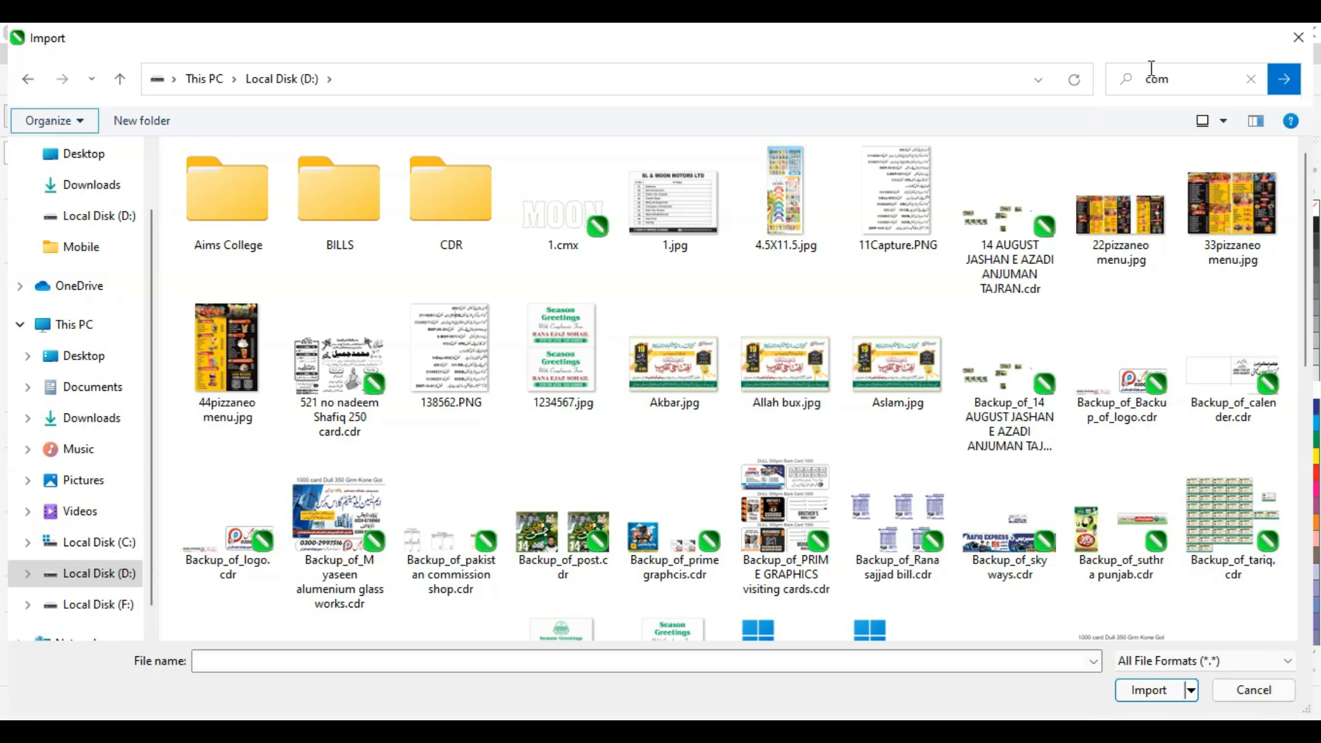
pyautogui.click(533, 355)
pyautogui.scroll(-2, 647, 416)
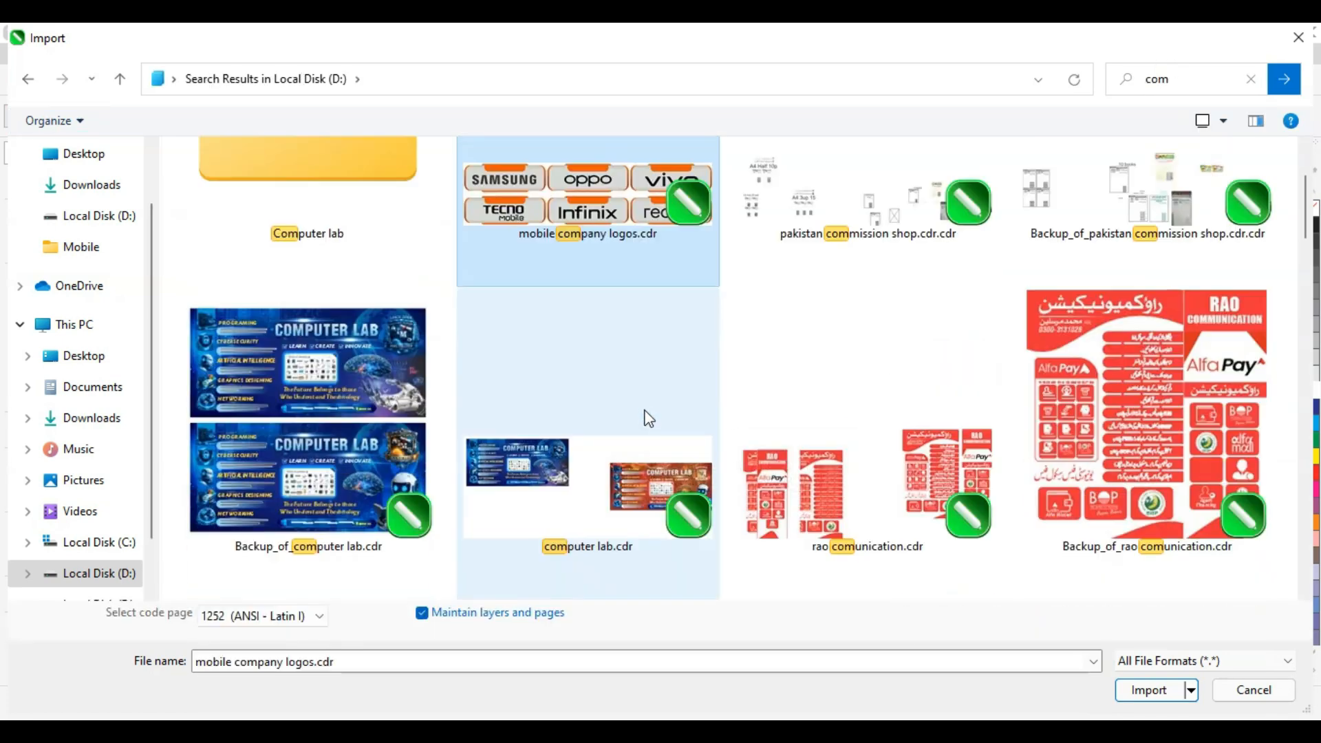
pyautogui.doubleClick(575, 279)
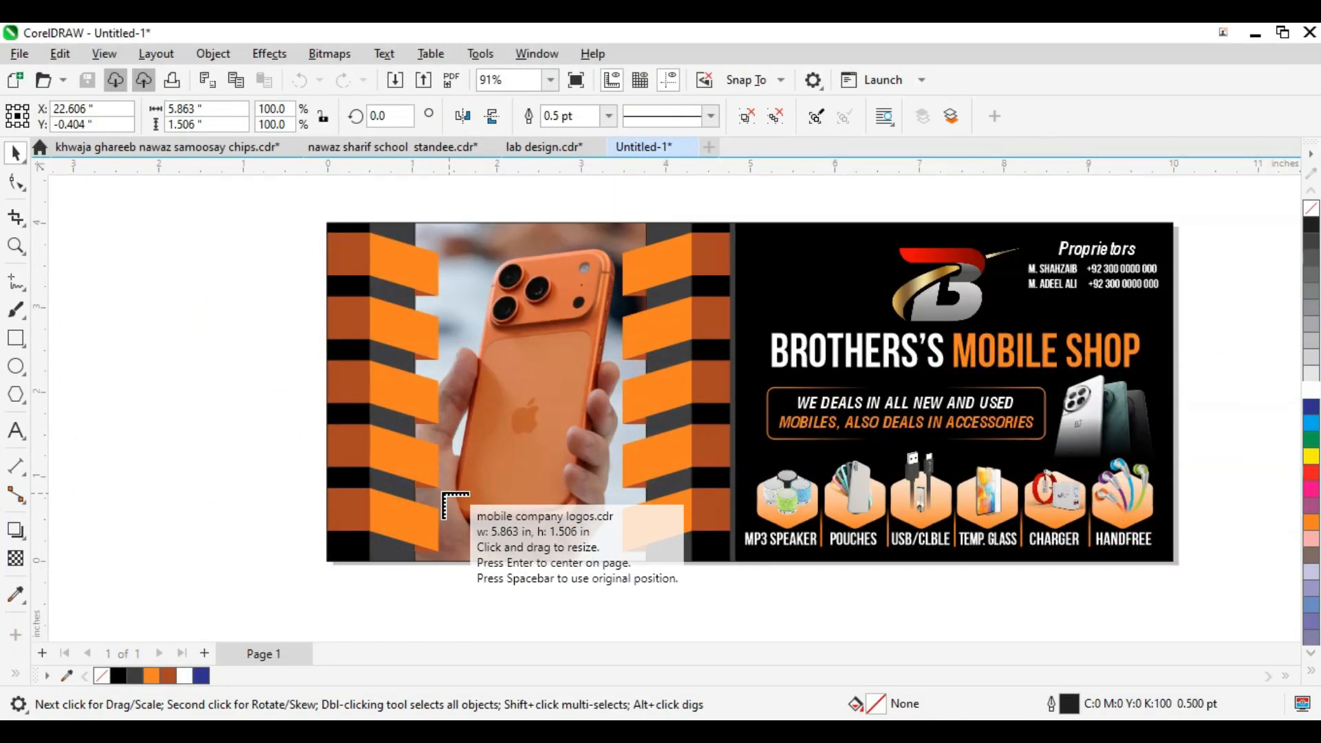
# Step: Position the brand logo row along the phone photo's bottom edge and shrink it to fit
pyautogui.moveTo(431, 487); pyautogui.dragTo(616, 570)
pyautogui.click(657, 581)
pyautogui.press('F2')
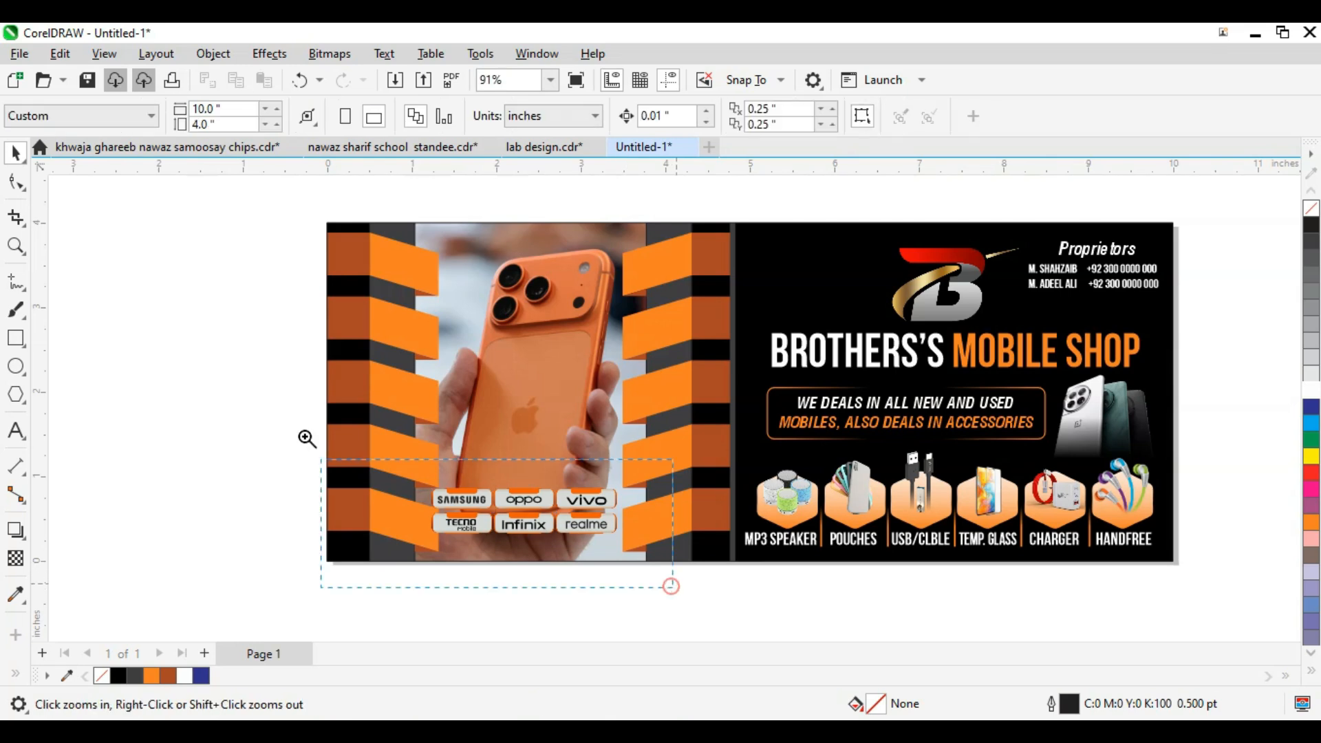
pyautogui.moveTo(305, 428); pyautogui.dragTo(674, 589)
pyautogui.moveTo(797, 462); pyautogui.dragTo(819, 502)
pyautogui.moveTo(1047, 530); pyautogui.dragTo(1021, 524)
pyautogui.scroll(3, 919, 487)
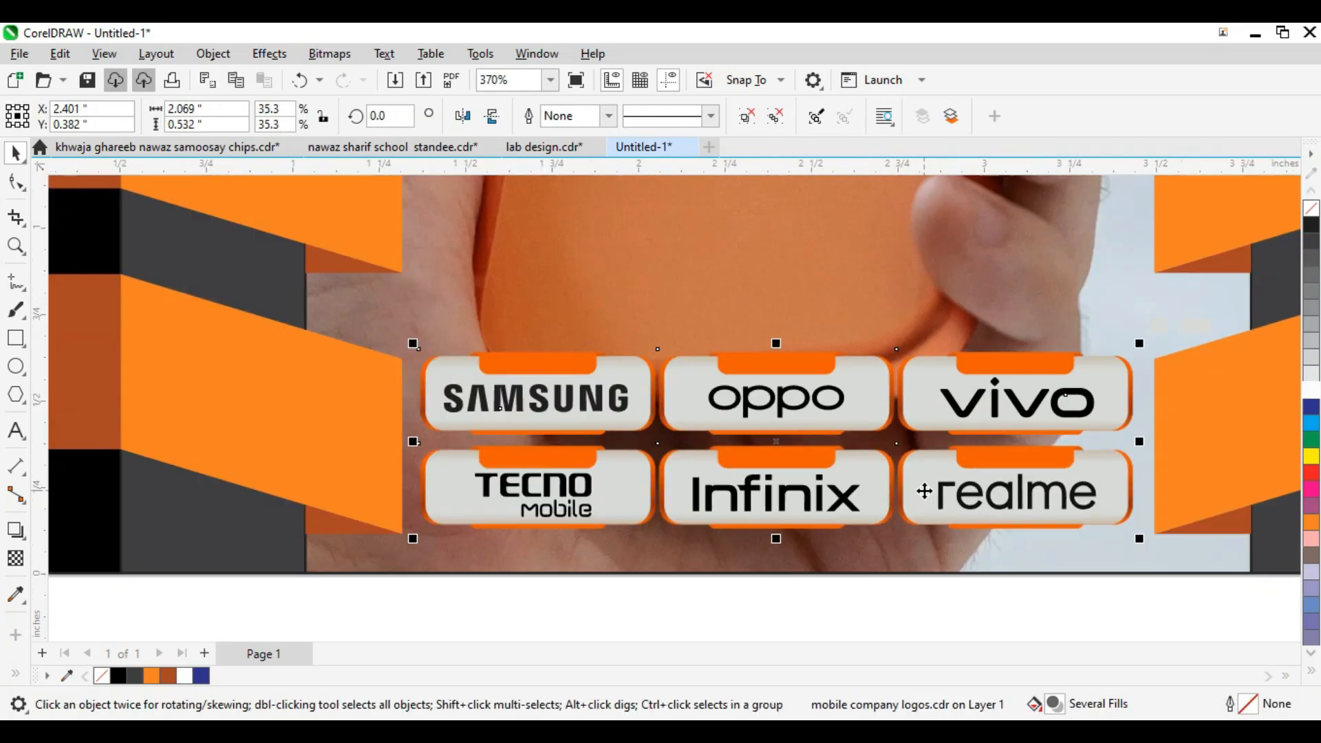
pyautogui.scroll(-3, 688, 492)
pyautogui.click(415, 501)
pyautogui.scroll(-3, 415, 500)
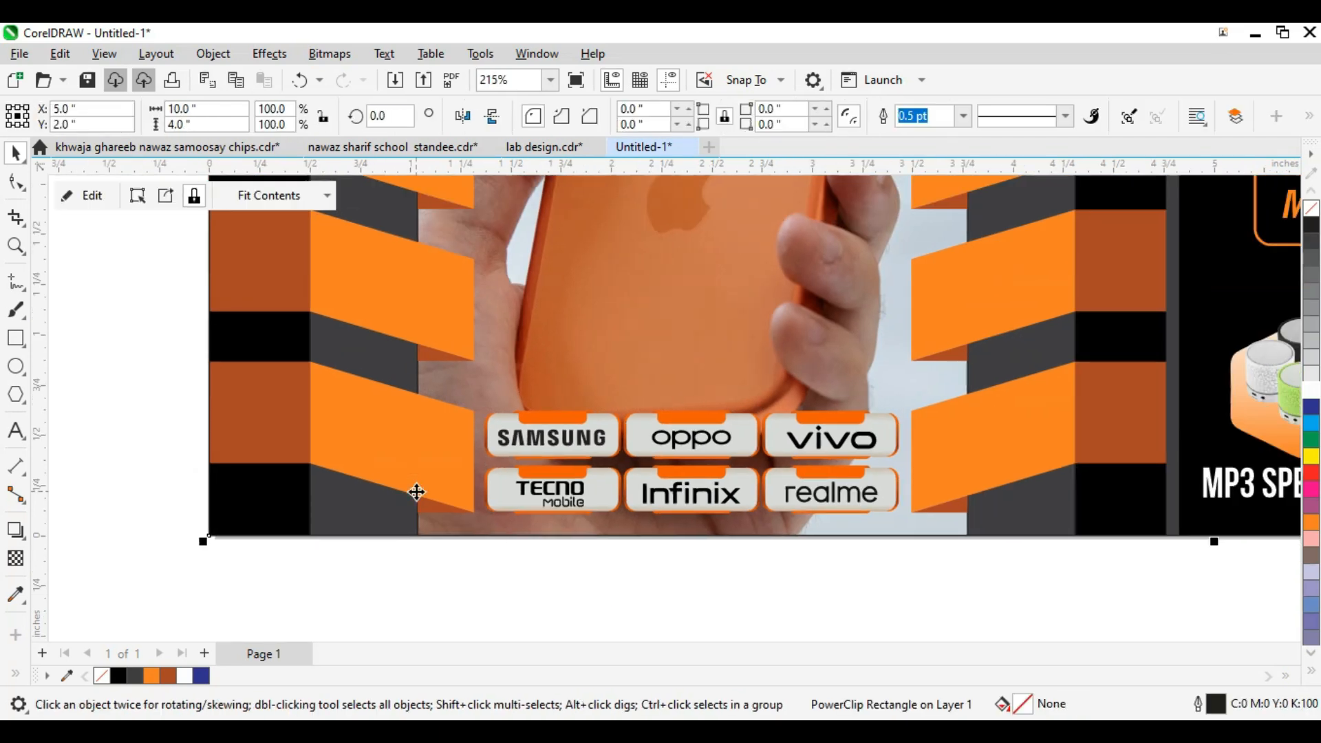
pyautogui.scroll(-3, 385, 447)
pyautogui.click(371, 424)
pyautogui.scroll(-1, 812, 392)
# Step: Select everything, fit the whole card in view, and preview it full screen
pyautogui.moveTo(958, 310); pyautogui.dragTo(264, 570)
pyautogui.hotkey('ctrl', 'a')
pyautogui.hotkey('shift', 'F2')
pyautogui.press('F9')
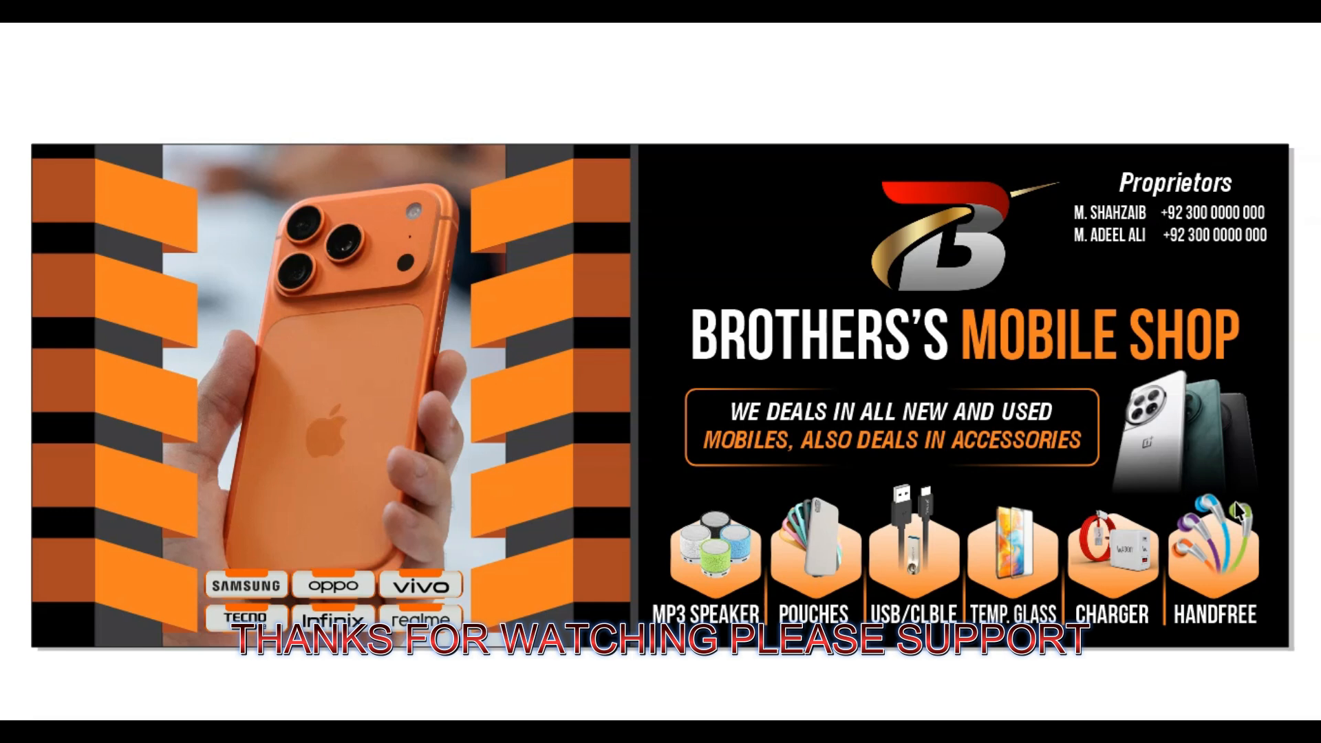
# Step: Exit the full-screen preview with Esc to view the finished BROTHERS'S MOBILE SHOP banner
pyautogui.press('Escape')
pyautogui.click(1076, 532)
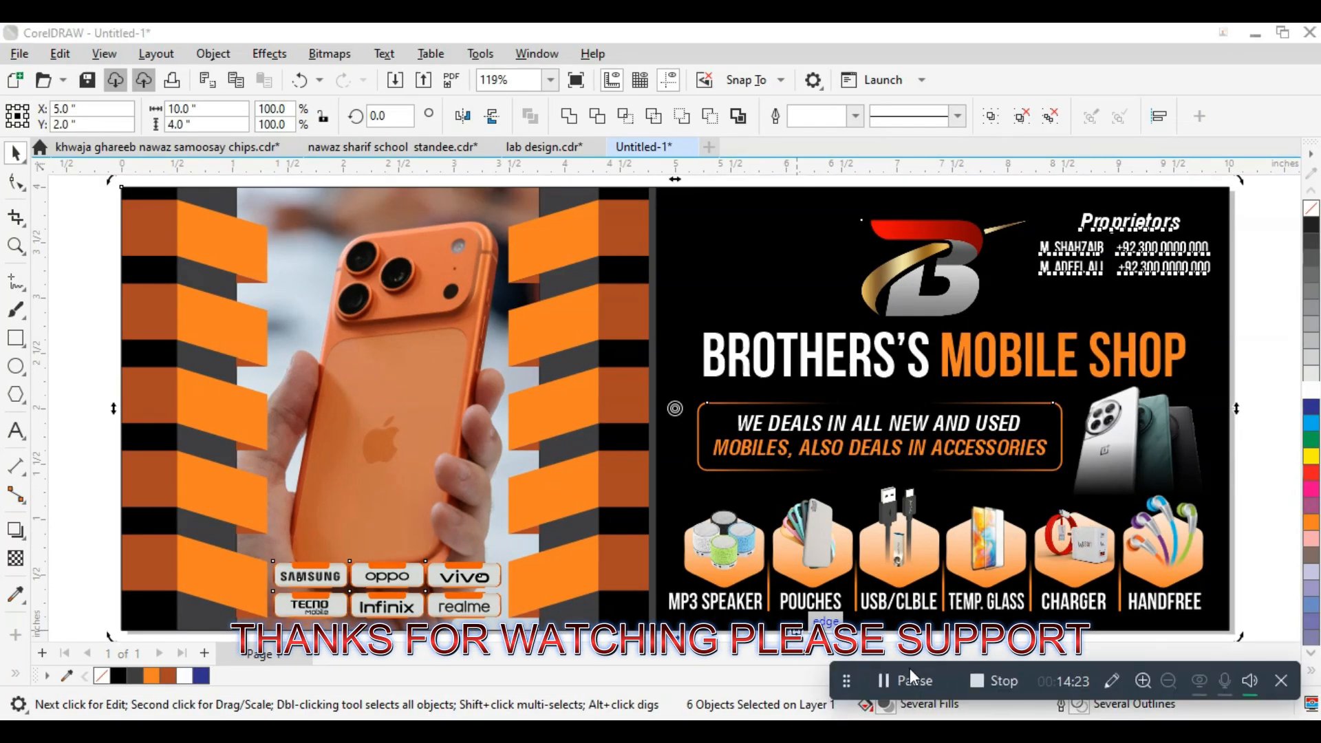